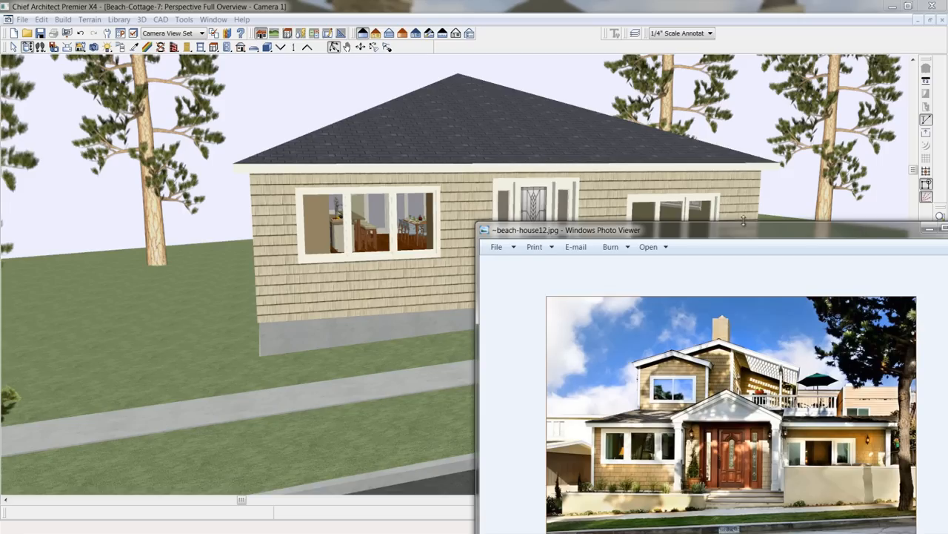
Move the reference house photo out of the way and close the perspective camera view to return to the floor plan
left_click_drag(714, 232, 947, 201)
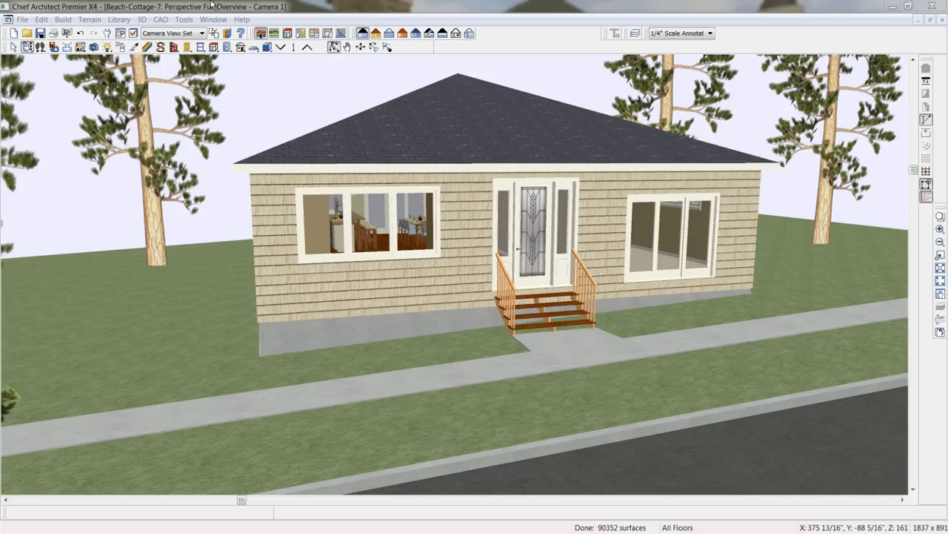
left_click(213, 6)
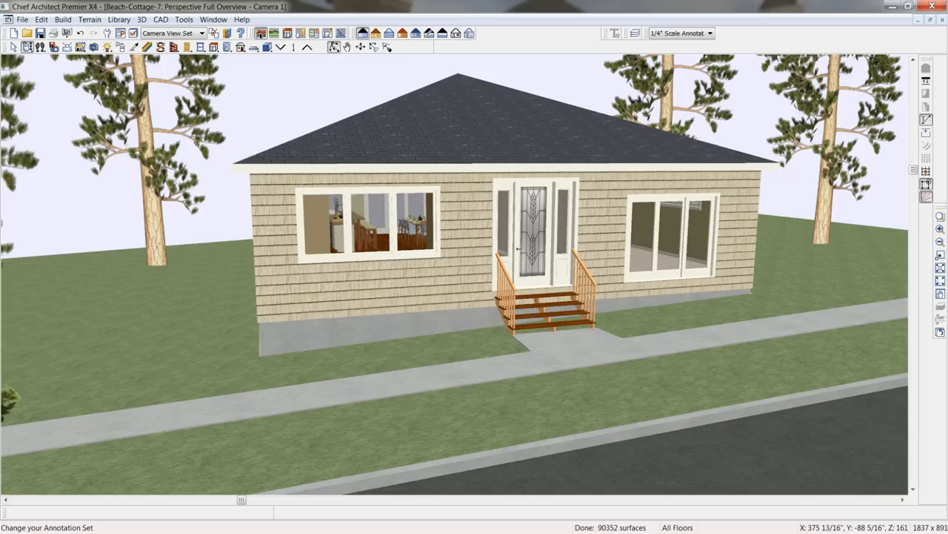
left_click(943, 21)
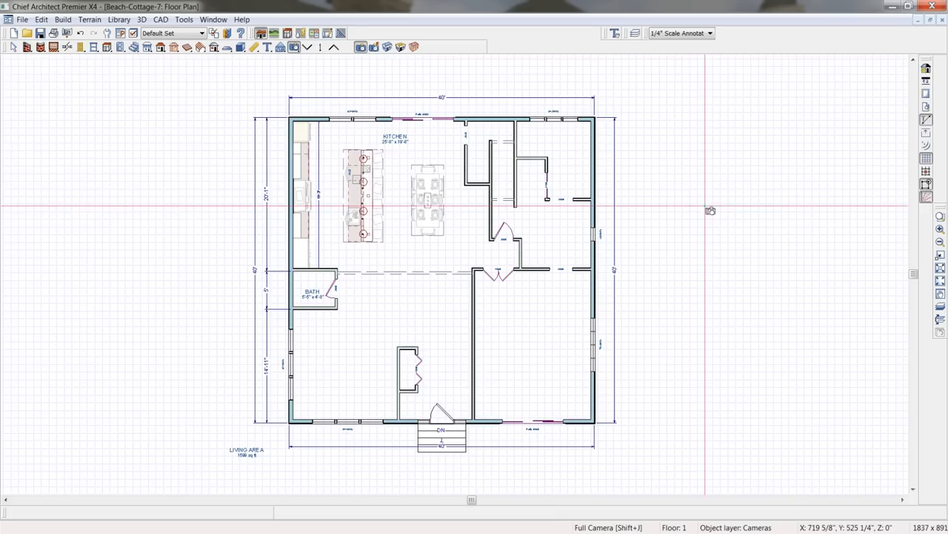
Build a new second floor derived from the 1st floor plan, accepting the default floor and ceiling heights
left_click(63, 20)
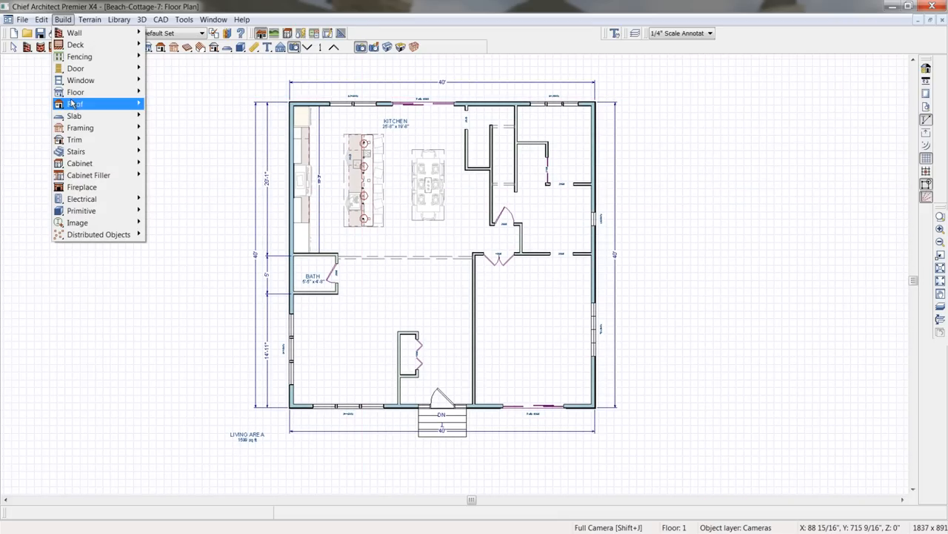
mouse_move(76, 94)
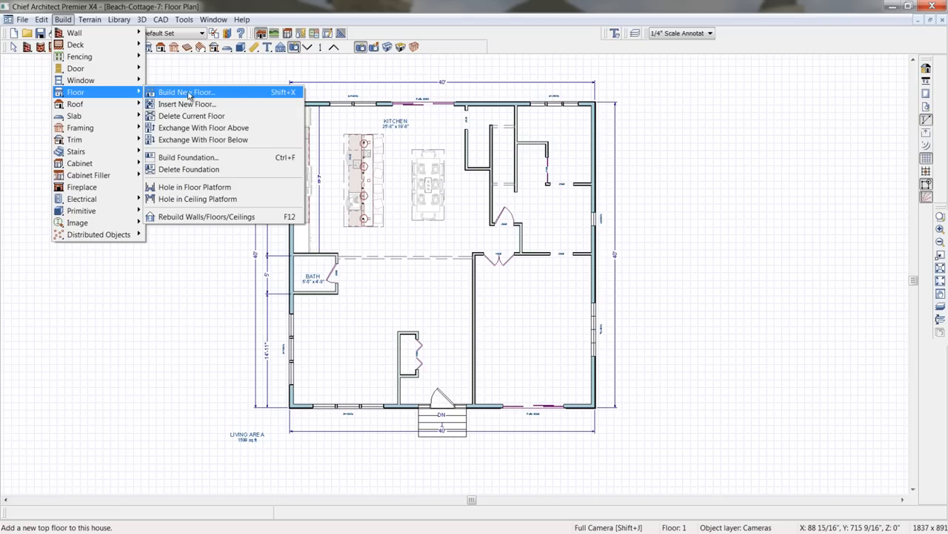
left_click(257, 97)
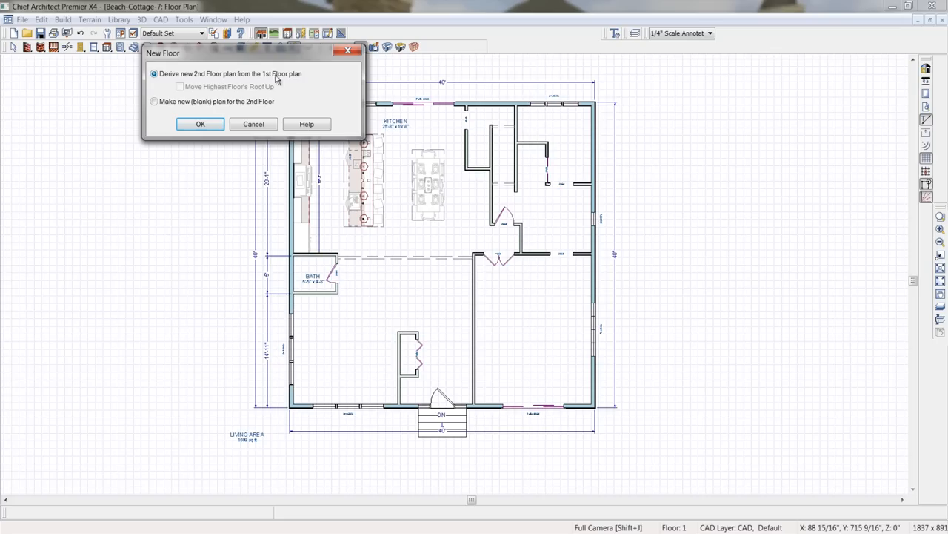
left_click(213, 125)
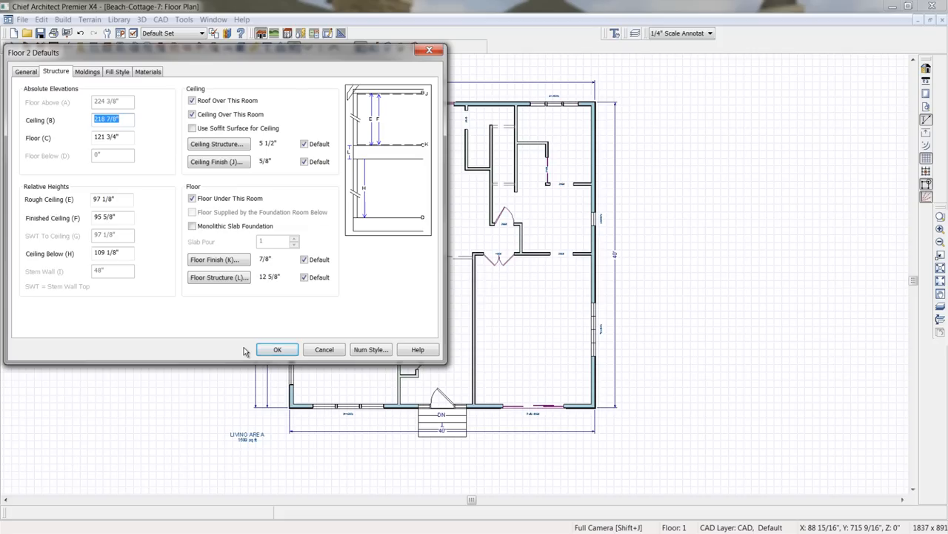
left_click(128, 205)
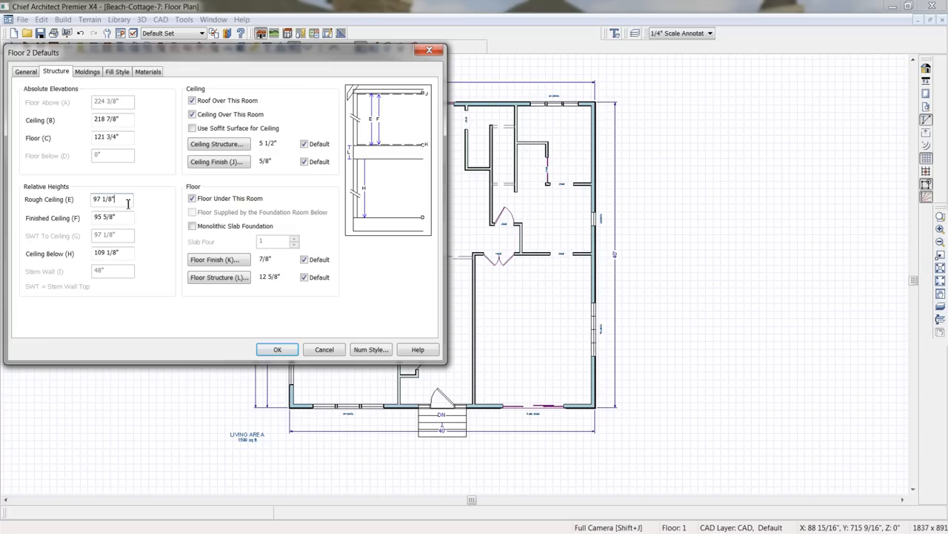
left_click(127, 203)
left_click(276, 349)
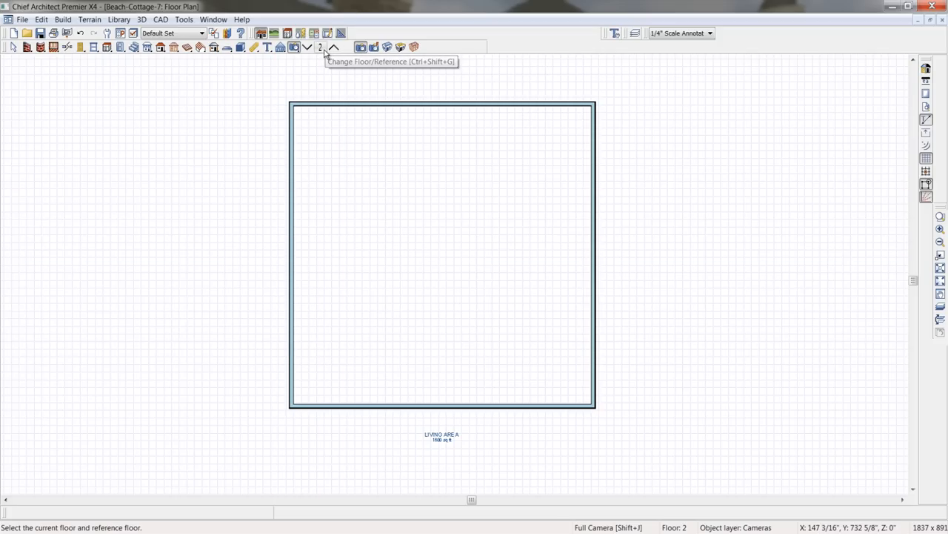
Move the second floor's left exterior wall inward so the floor is 34' wide
key("space")
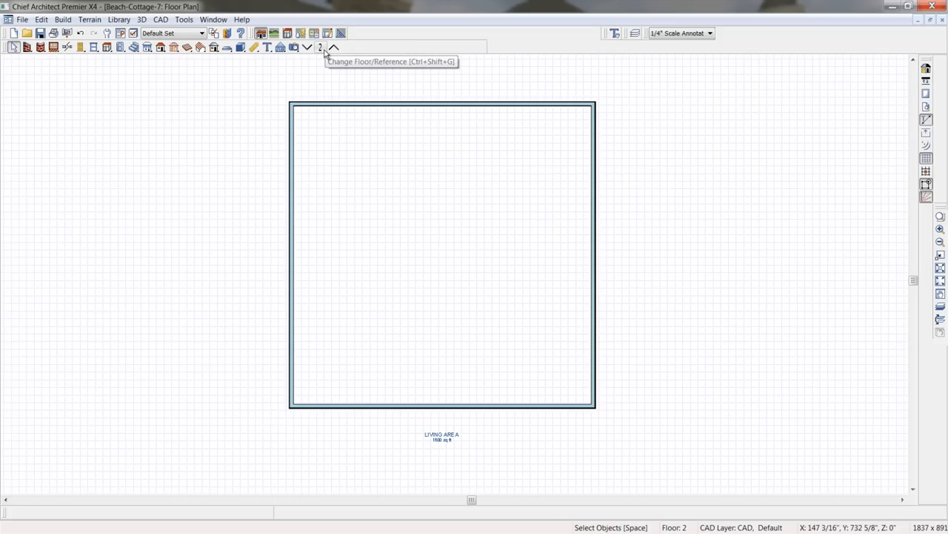
left_click(290, 258)
mouse_move(289, 255)
left_mouse_down()
mouse_move(314, 255)
mouse_move(290, 254)
left_mouse_up()
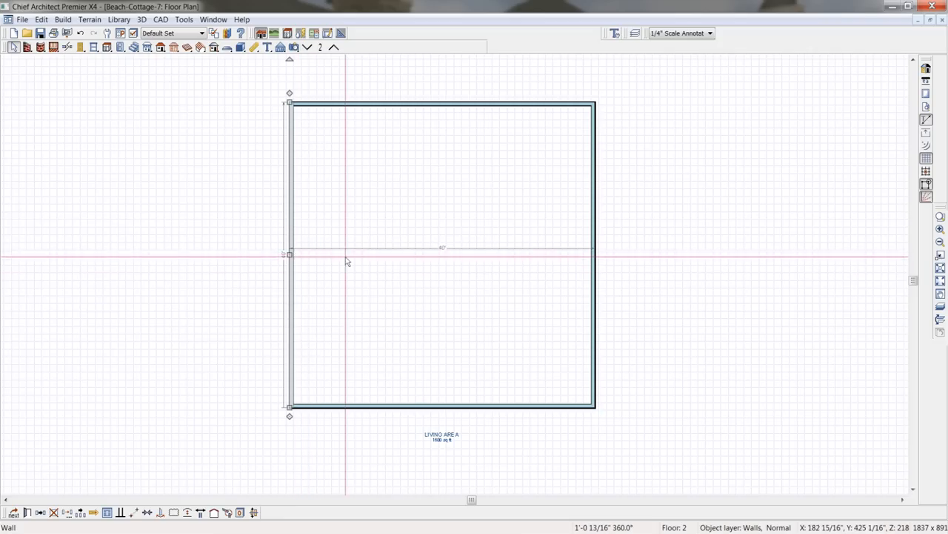
left_click(444, 251)
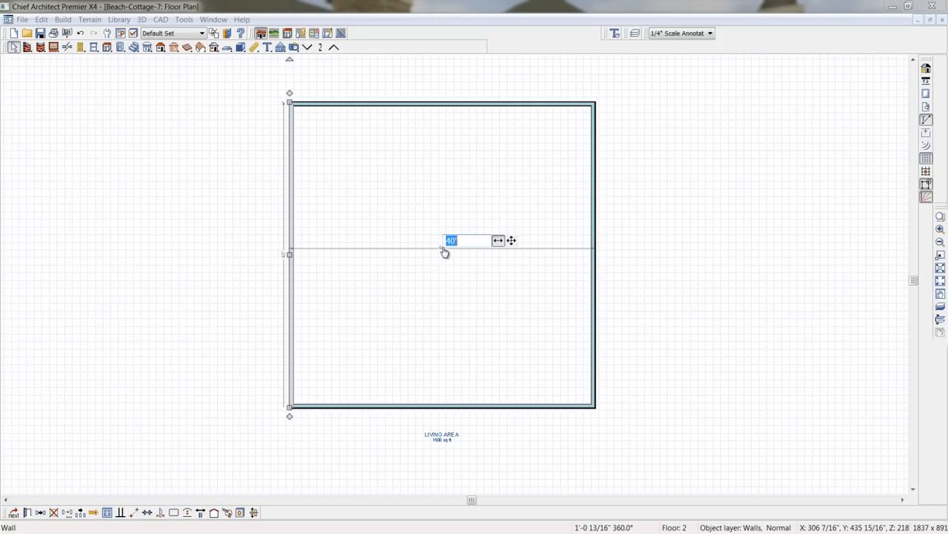
type("34")
key("Return")
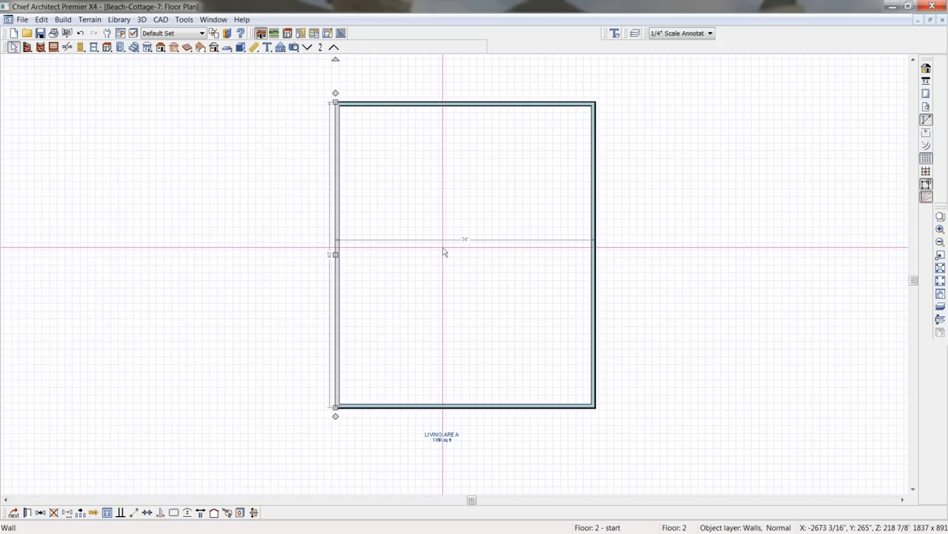
Move the second floor's front wall back so the floor is 34' deep
left_click(419, 407)
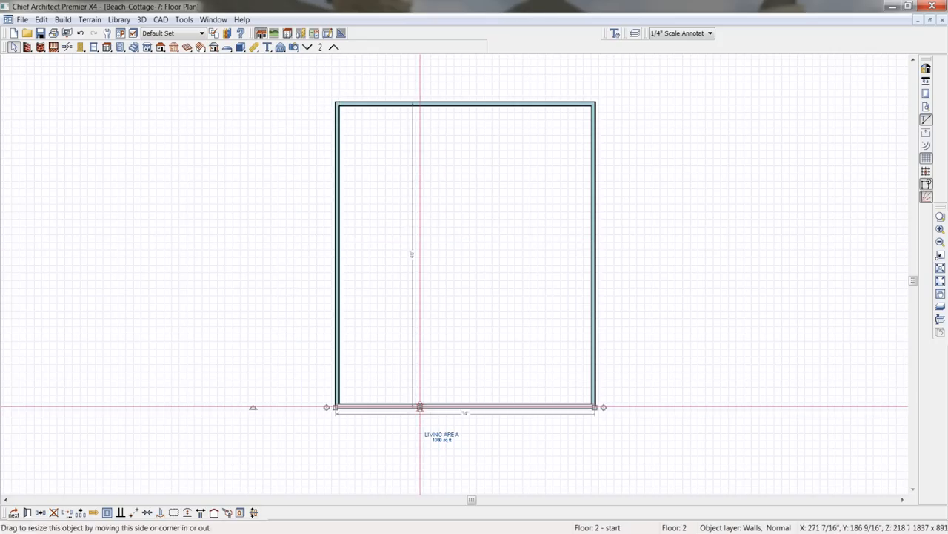
left_click(411, 257)
type("34'")
key("Return")
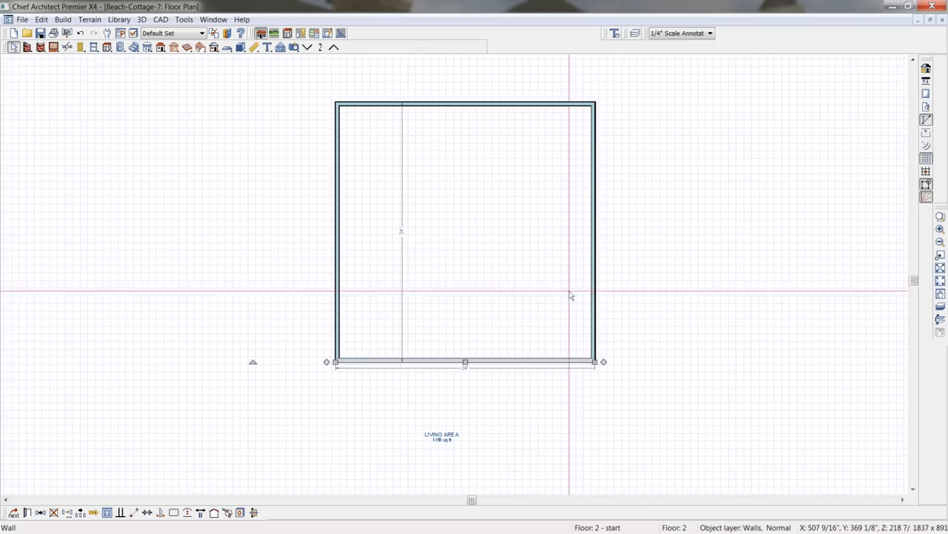
Move the second floor's right exterior wall inward so the floor is 24' wide
left_click(595, 280)
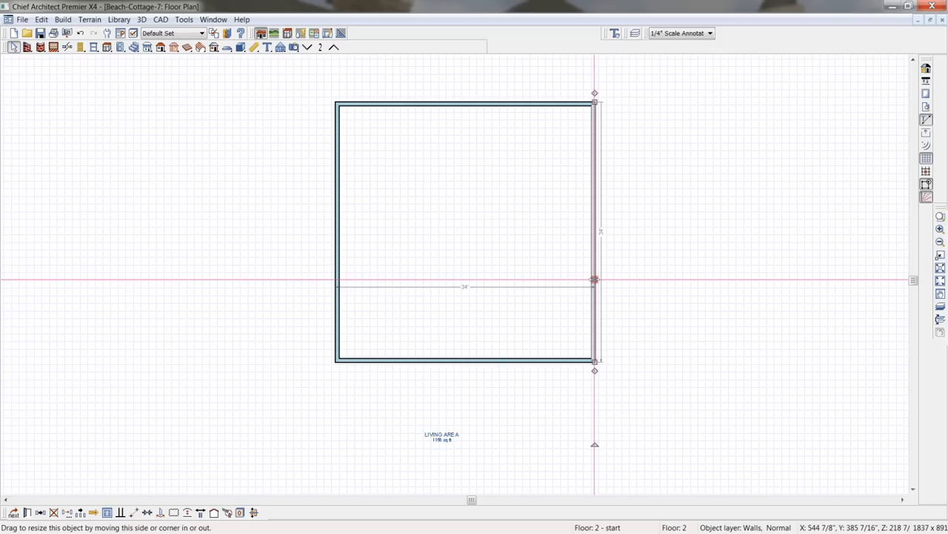
left_click(465, 287)
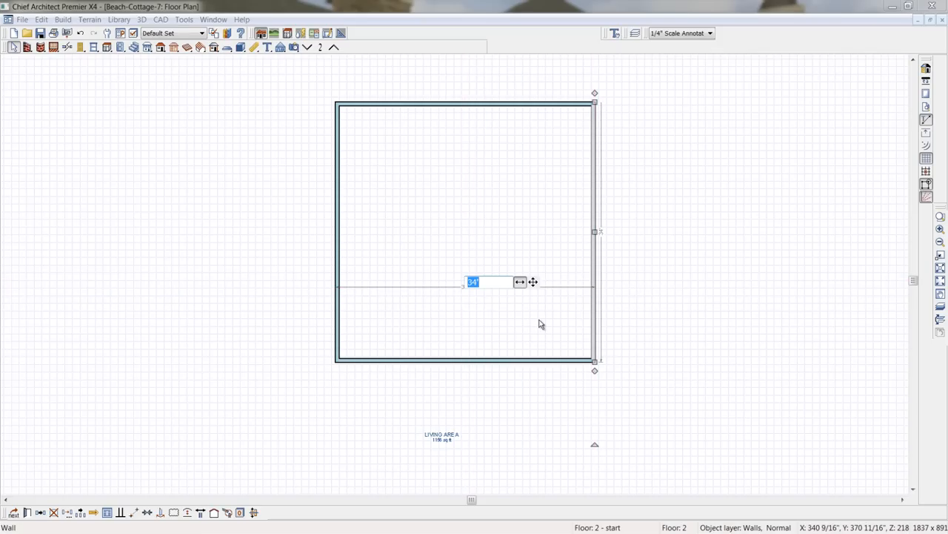
type("24'")
key("Return")
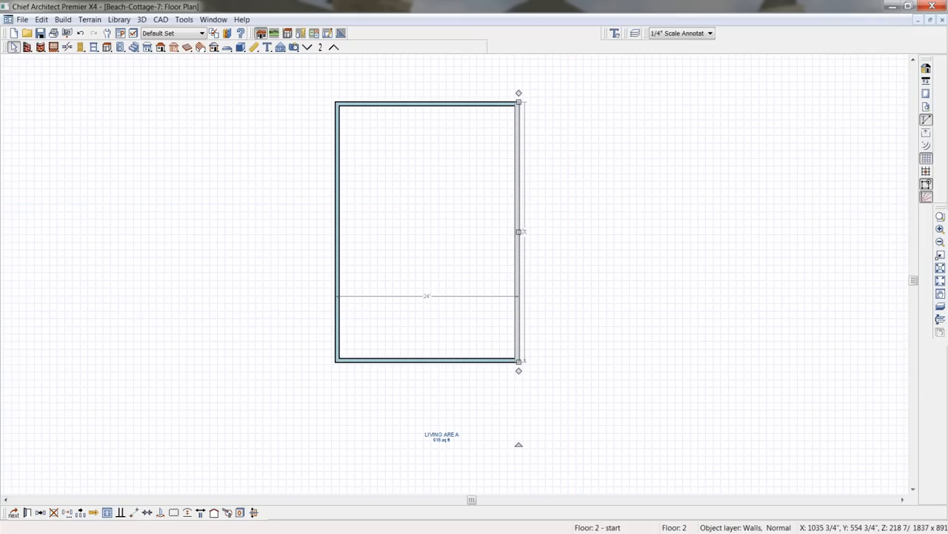
Turn on the reference floor display and compare the second-floor outline with the first floor, ending on floor 2
left_click_drag(937, 211, 937, 210)
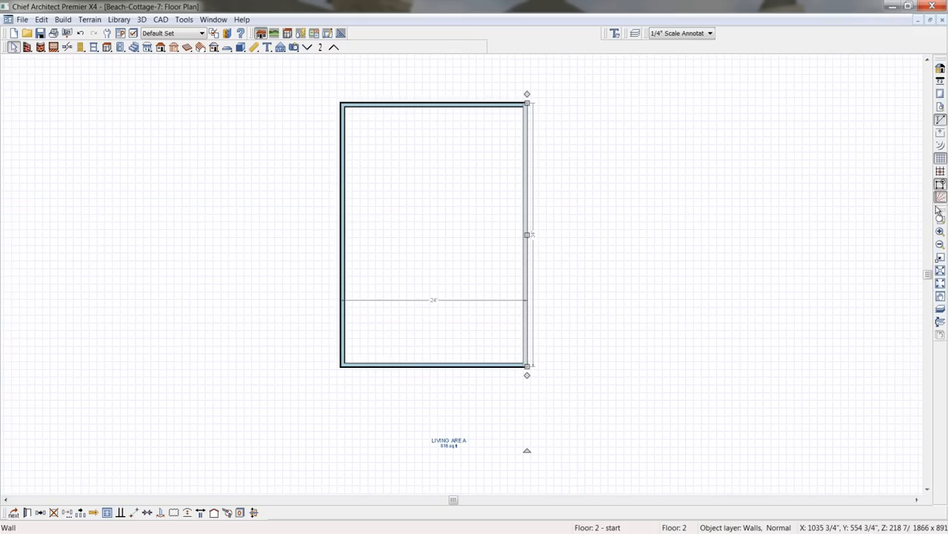
left_click(941, 312)
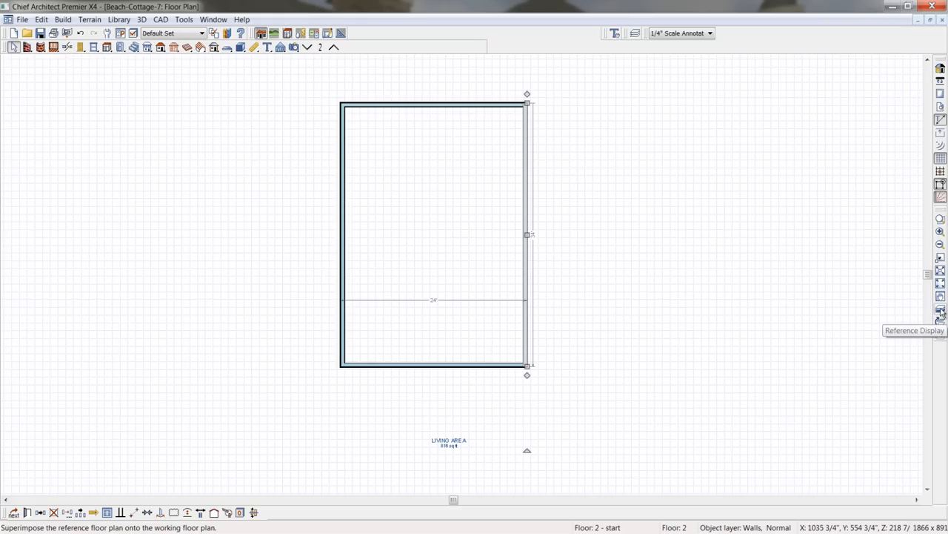
left_click(941, 312)
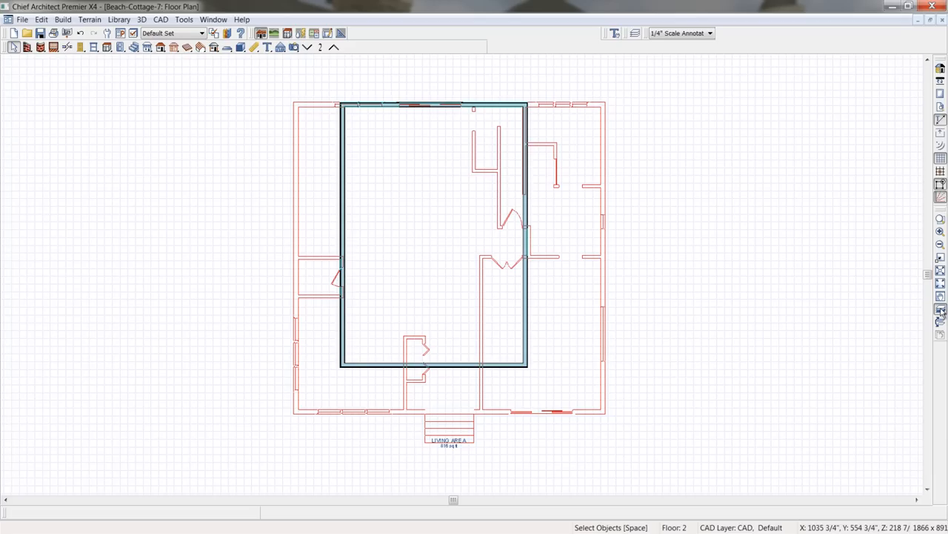
left_click(307, 47)
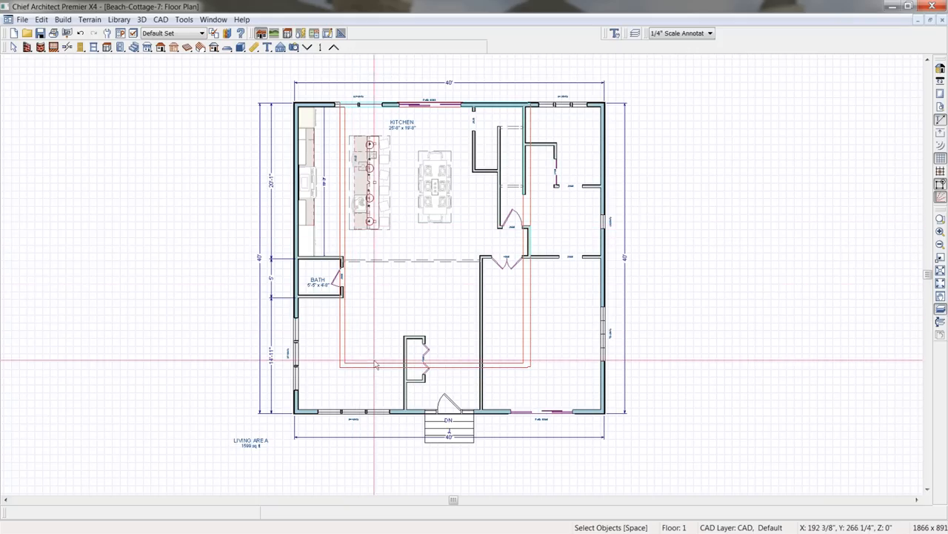
left_click(334, 47)
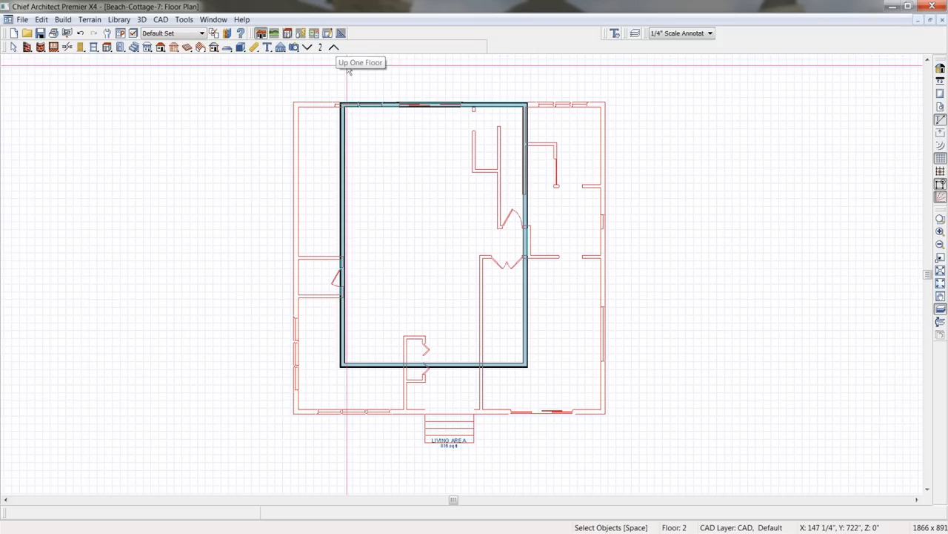
Draw stepped exterior walls from the right wall to the front wall, about 8' inward, 11' forward, 4' inward and 3' forward
left_click(27, 49)
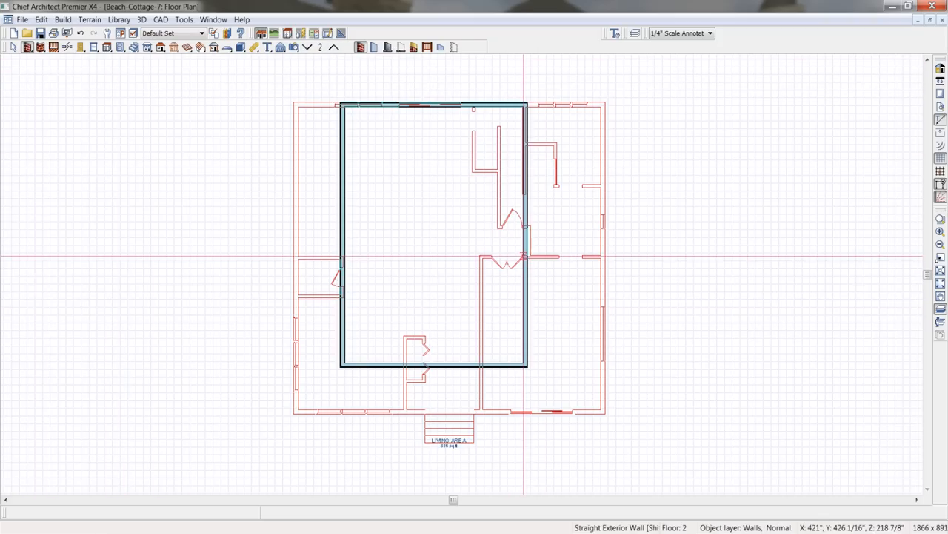
mouse_move(526, 257)
left_mouse_down()
mouse_move(463, 255)
mouse_move(462, 353)
mouse_move(462, 341)
mouse_move(386, 341)
mouse_move(432, 340)
mouse_move(433, 368)
left_mouse_up()
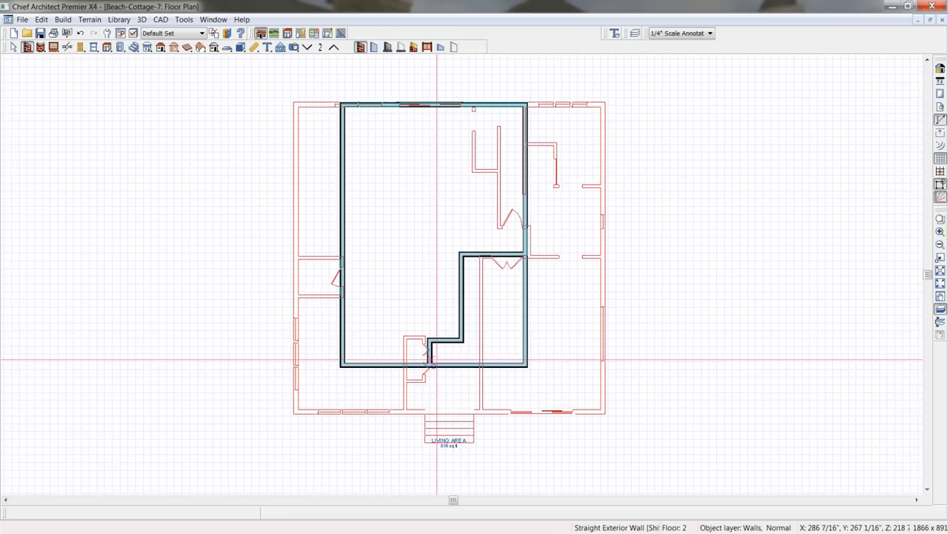
Break the outer walls where the stepped walls meet them and delete the two leftover front-right corner segments
left_click(66, 47)
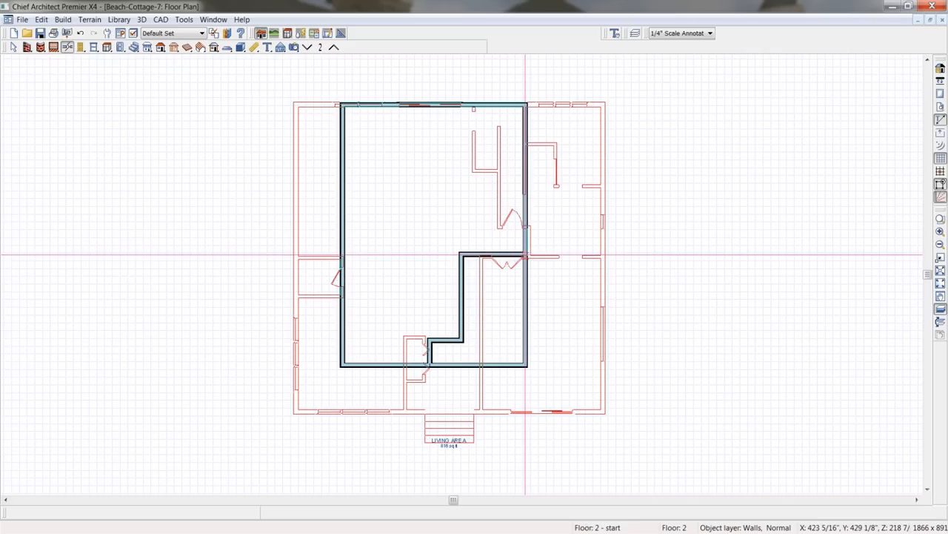
left_click(527, 281)
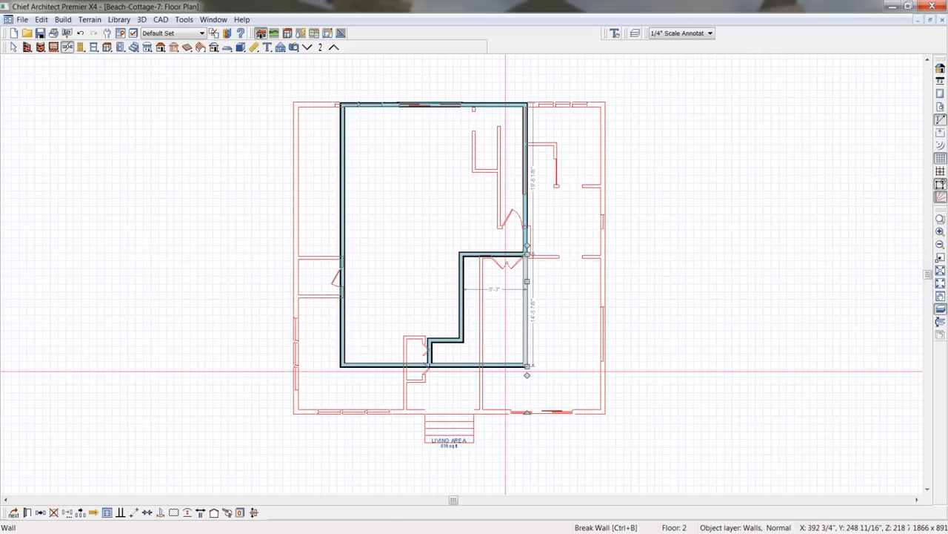
left_click(506, 364)
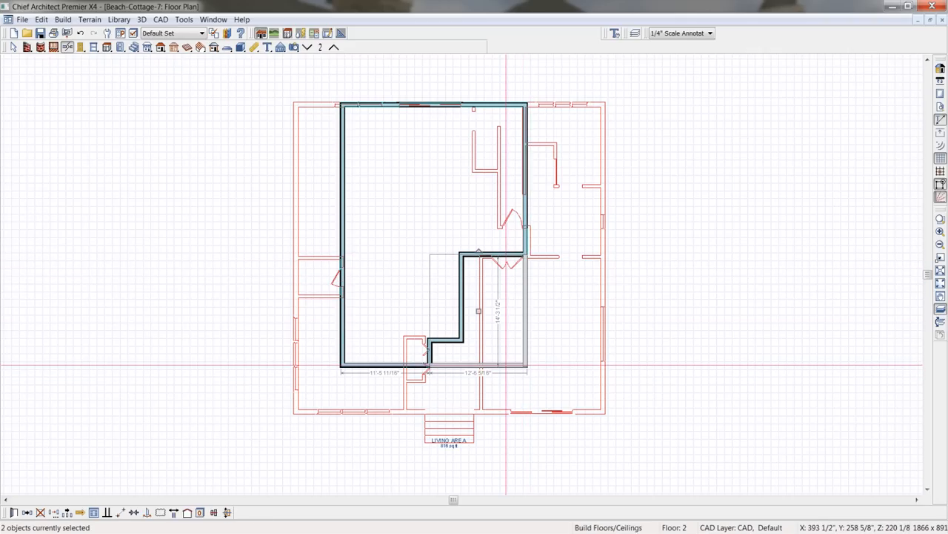
key("Delete")
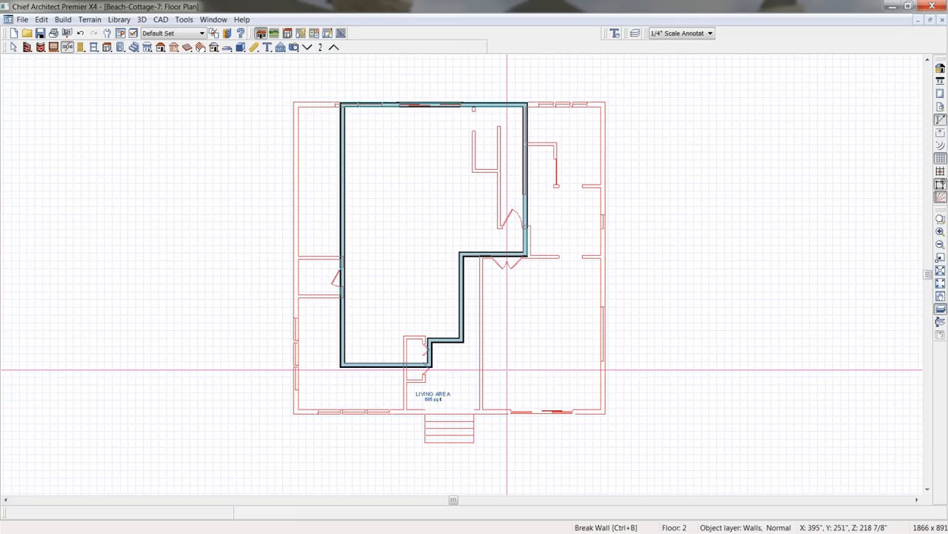
Turn off the reference floor display and add automatic exterior dimensions to the second-floor plan
key("F9")
middle_click_drag(492, 353, 502, 333)
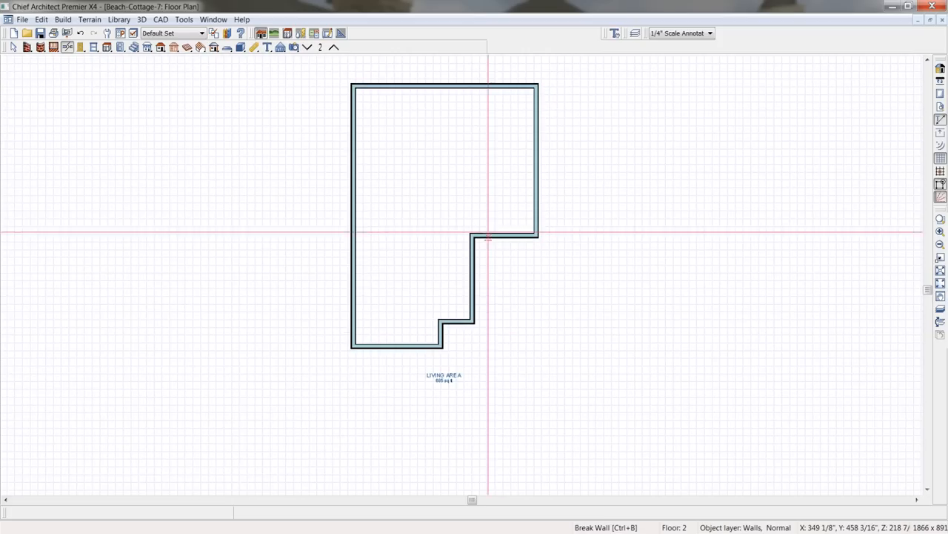
left_click(254, 46)
left_click(454, 46)
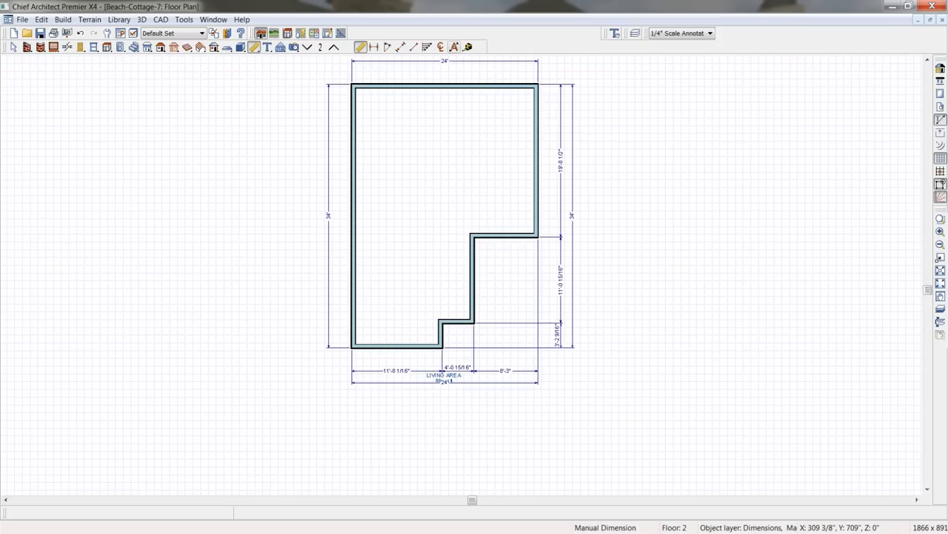
middle_click_drag(509, 183, 511, 201)
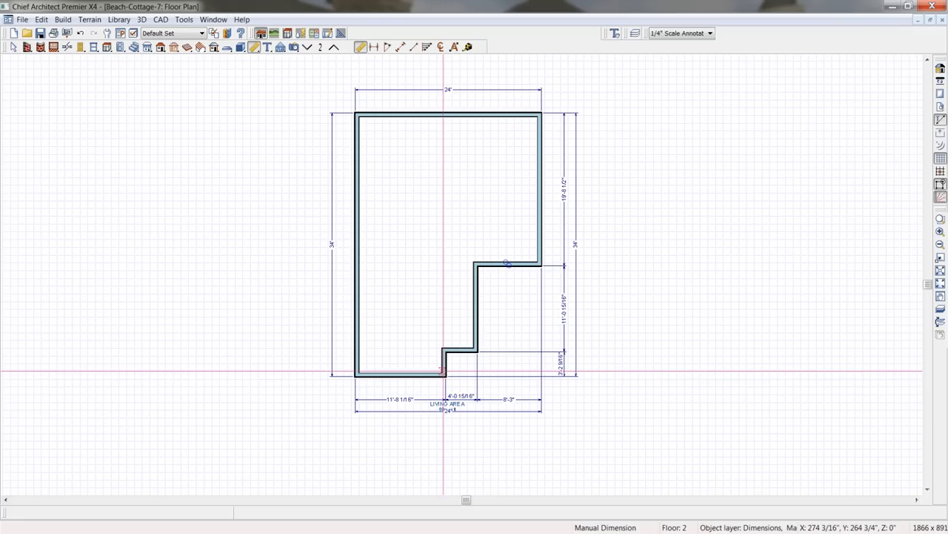
Move the short wall at the front wall's right end inward and set the front wall's length to 11'
left_click(444, 369)
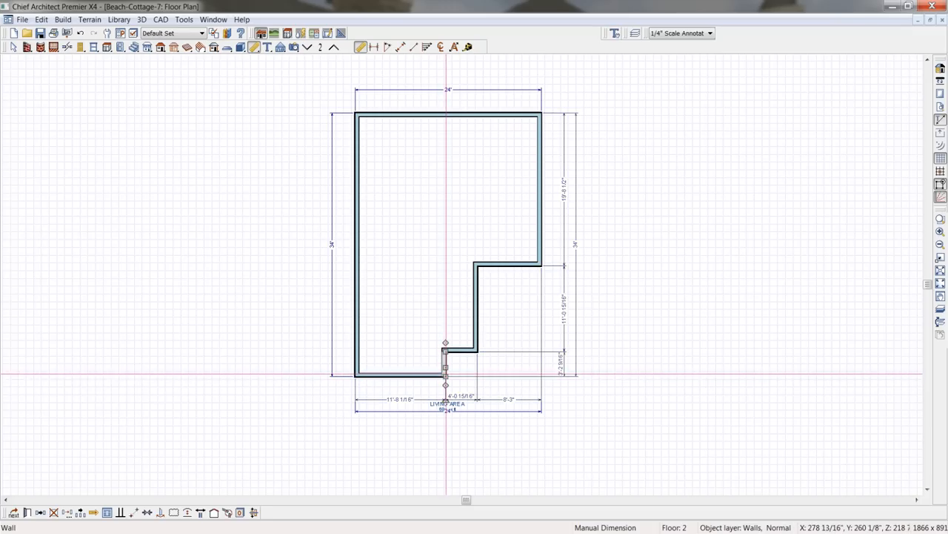
left_click_drag(445, 368, 434, 368)
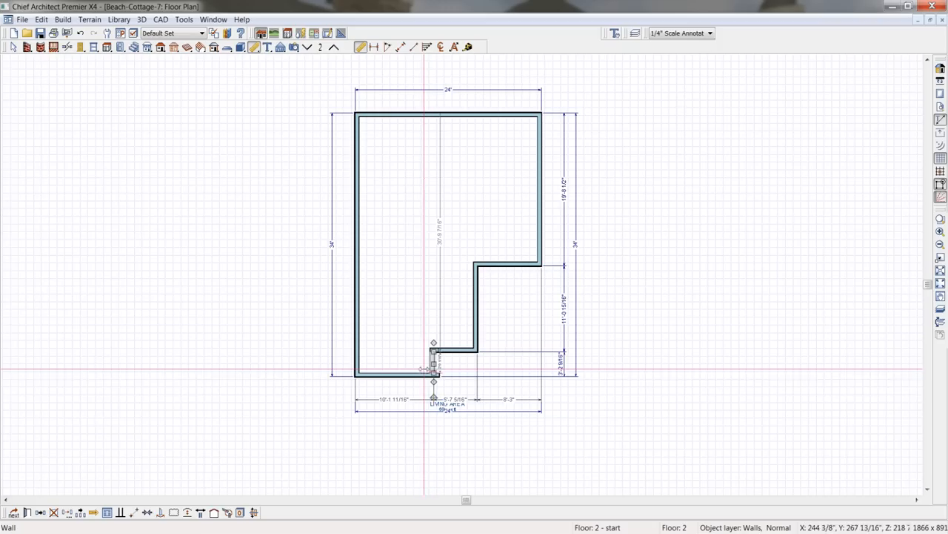
left_click(400, 400)
type("10'")
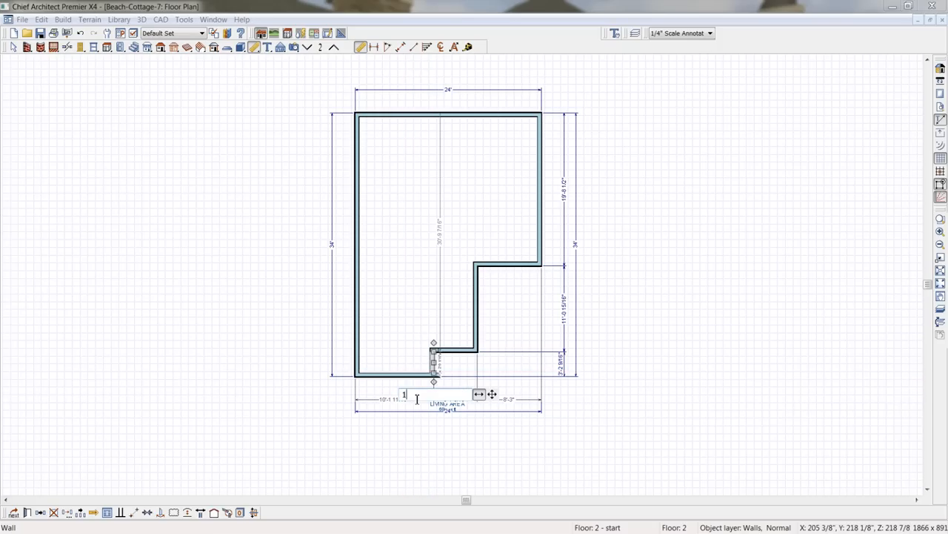
key("Return")
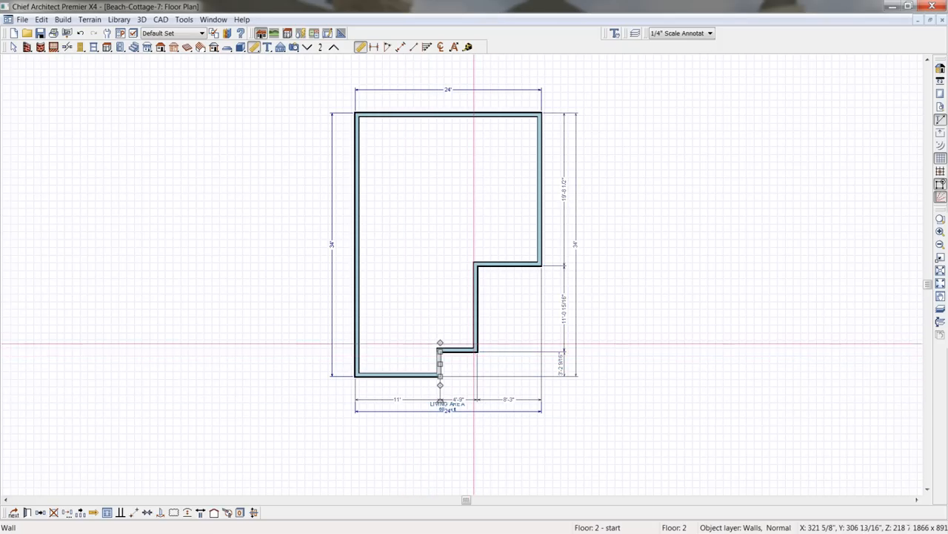
Shift the long stepped side wall inward so the small front jog is 3'-6" wide
left_click(476, 339)
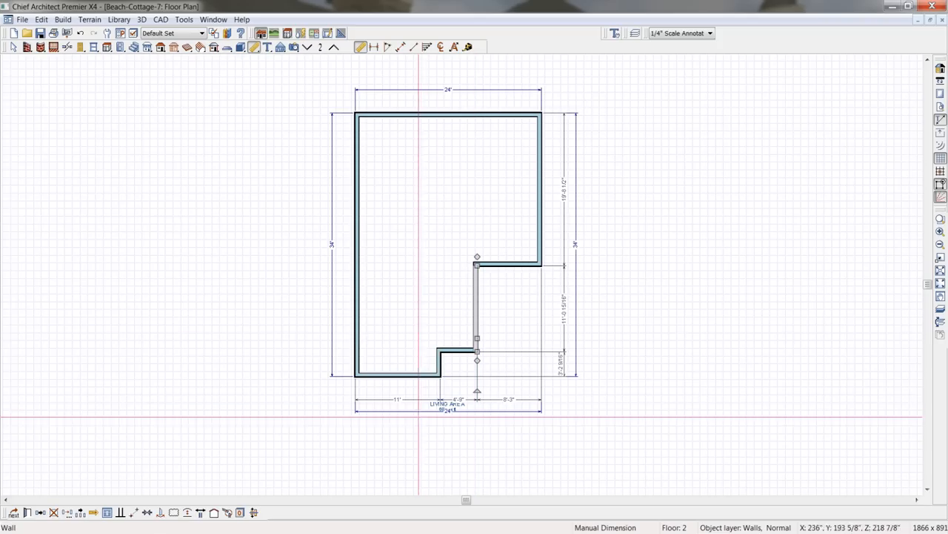
left_click(456, 400)
type("3")
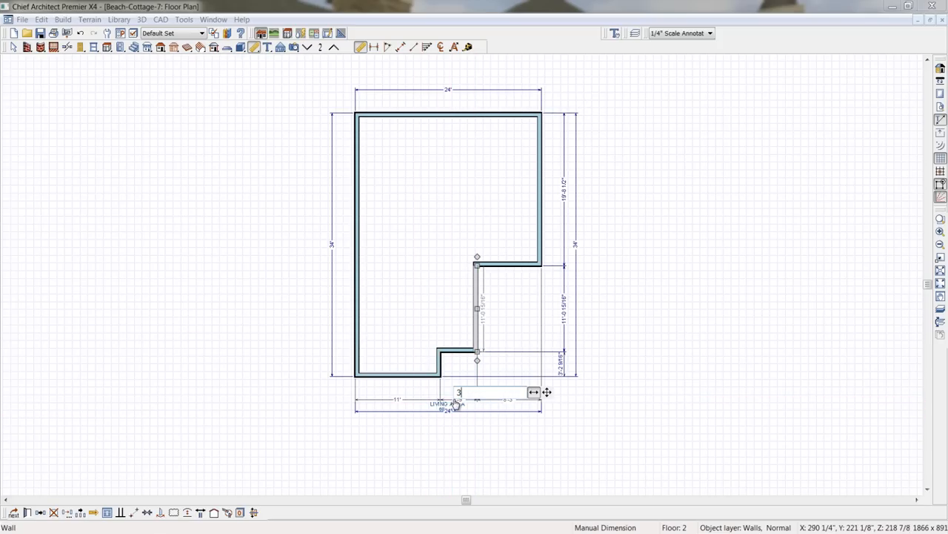
type("'6")
key("Return")
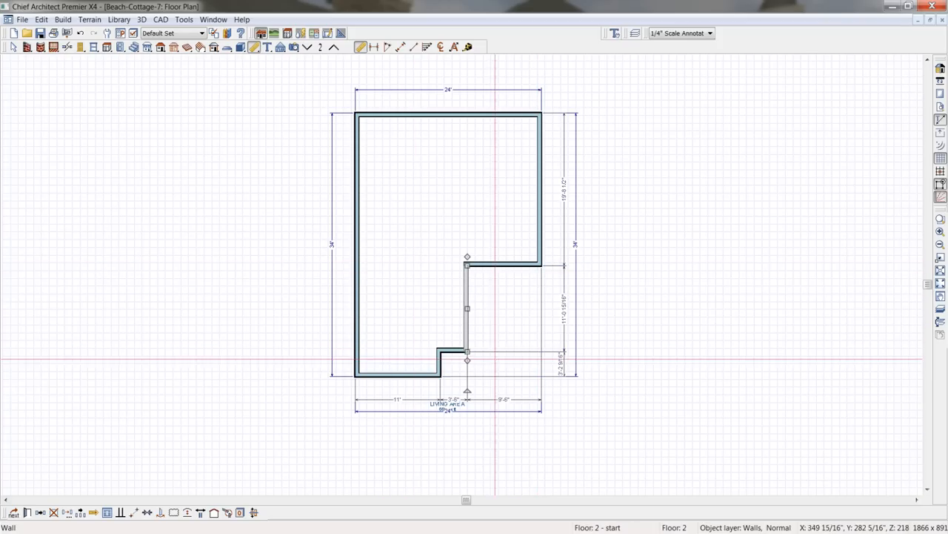
Move the small front jog's horizontal wall to set its depth from the front wall to 2'
left_click(453, 351)
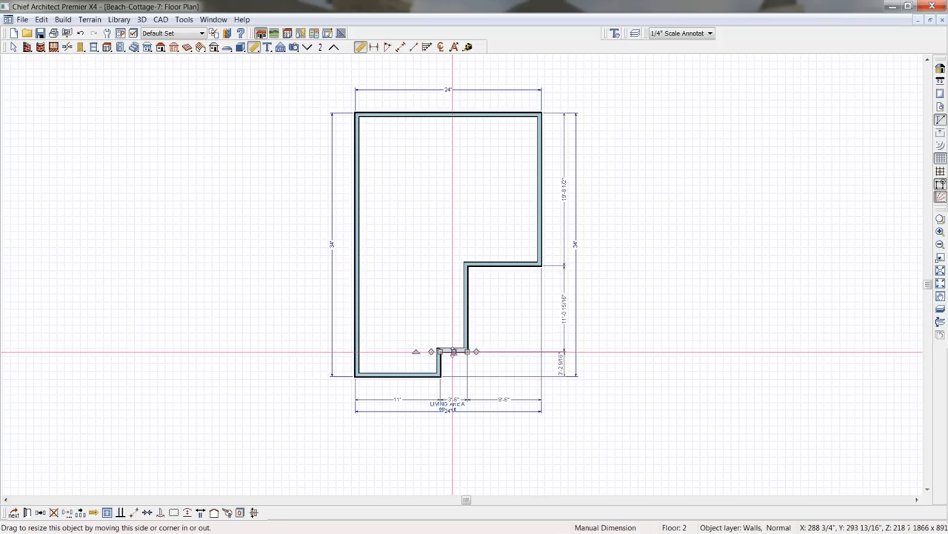
left_click(562, 371)
type("2")
key("Return")
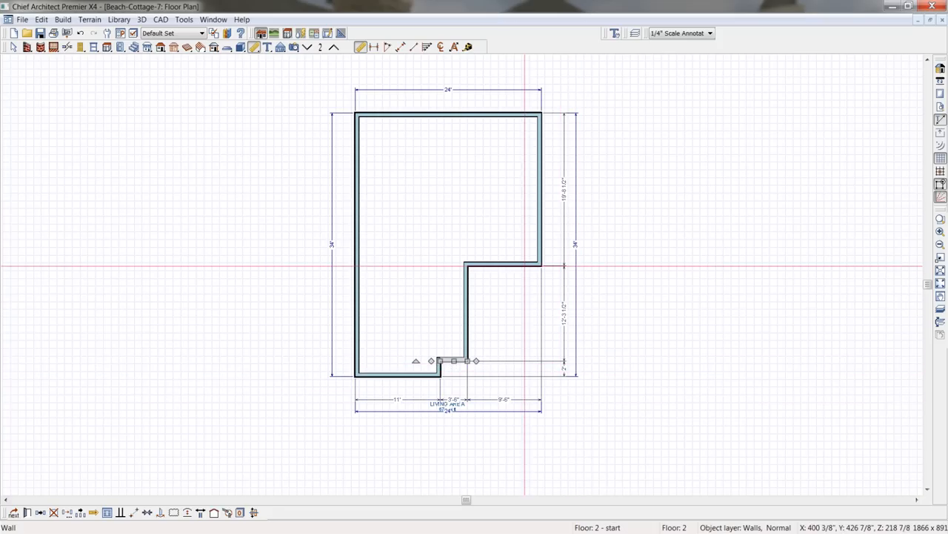
Reposition the setback wall on the right so it sits 12' behind the small front jog wall
left_click(524, 264)
left_click(564, 326)
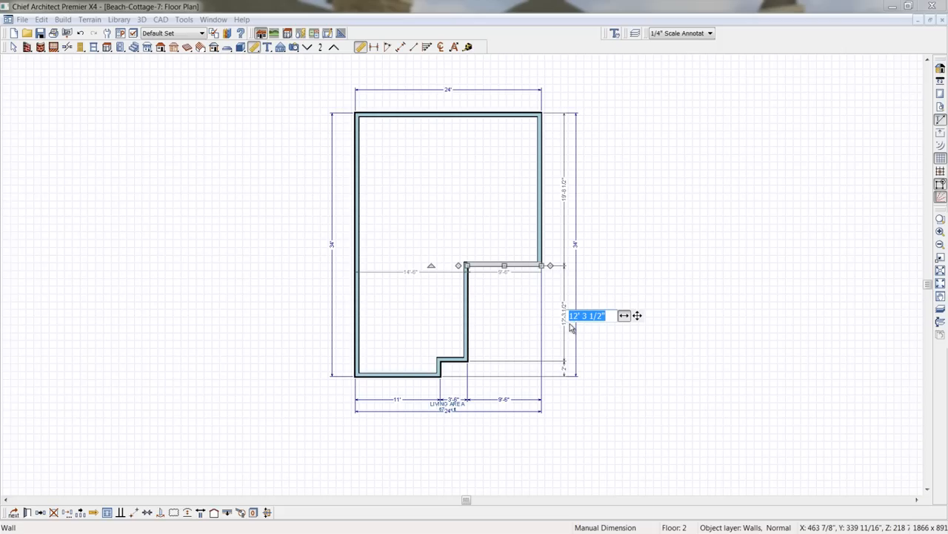
type("12'")
key("Return")
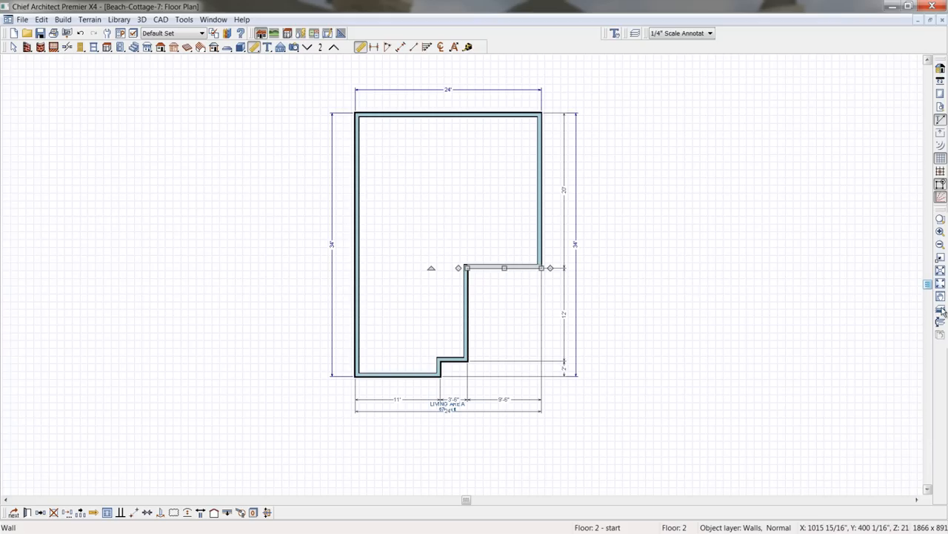
Turn on the reference floor display and compare the resized second-floor walls with the first-floor layout
left_click(940, 309)
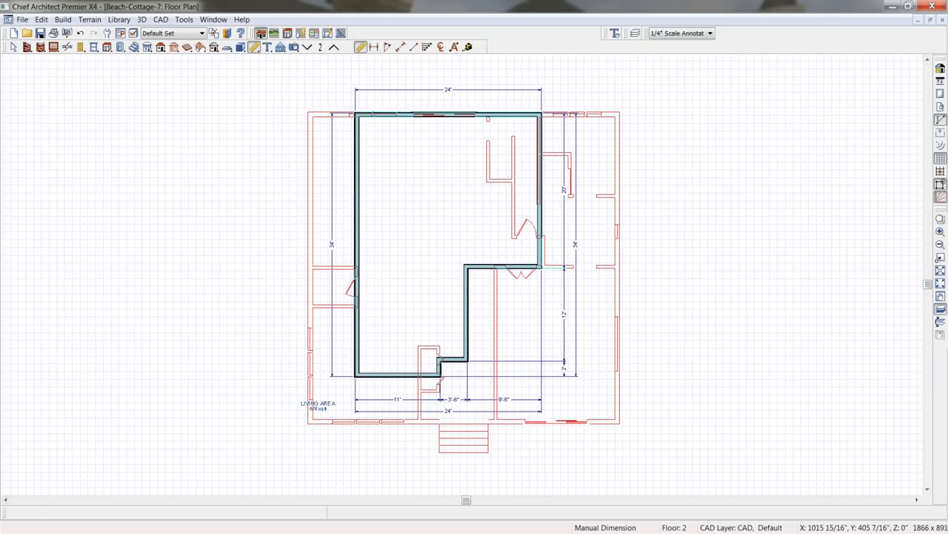
middle_click_drag(548, 368, 565, 365)
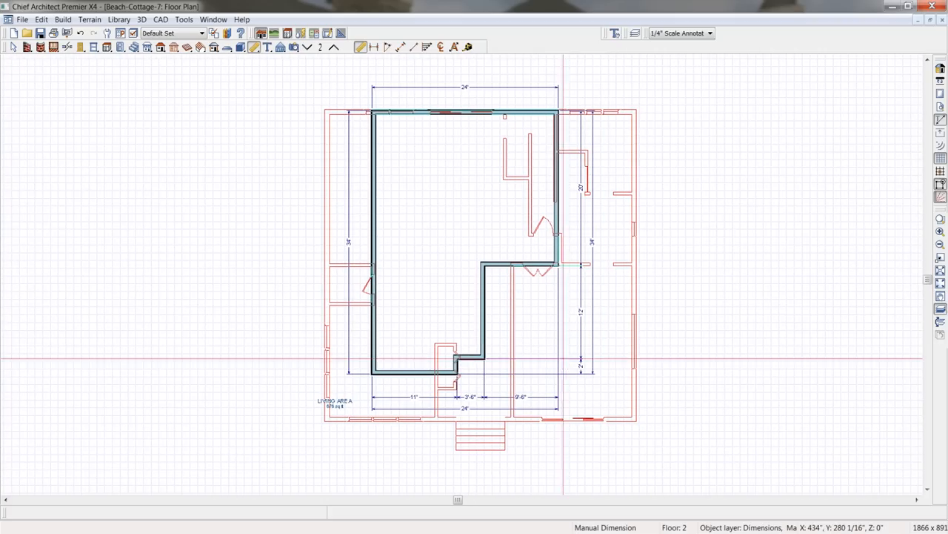
scroll(559, 358, "up", 3)
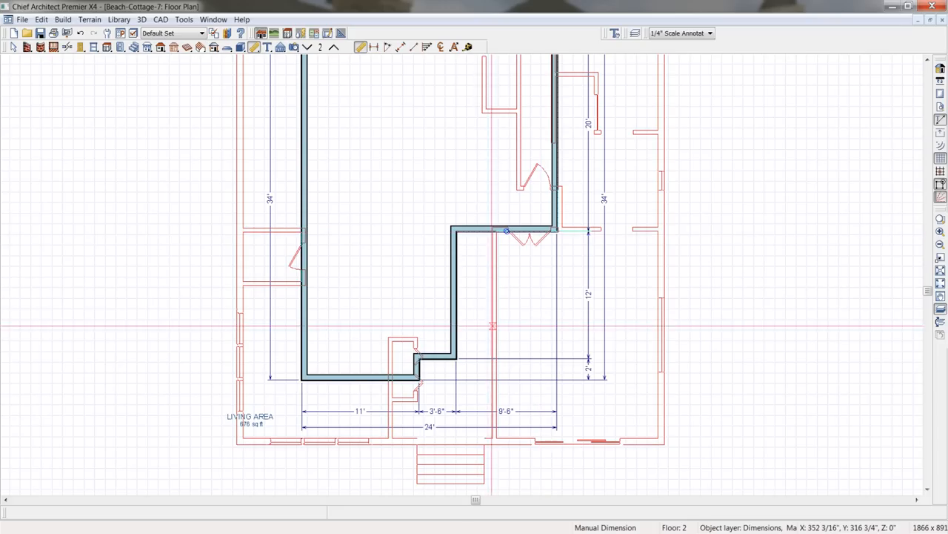
middle_click_drag(493, 333, 550, 339)
middle_click_drag(409, 258, 401, 315)
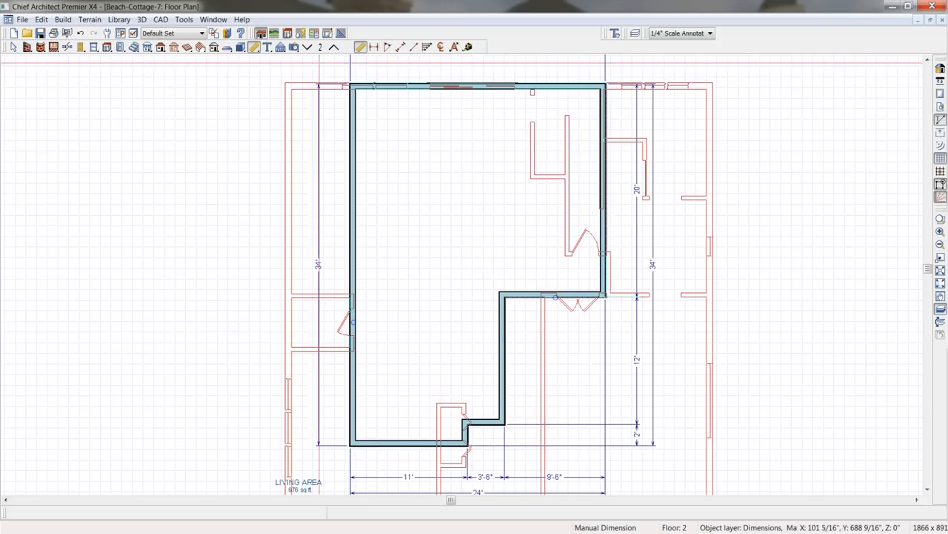
Switch to floor 1 and turn on display of the "Framing, Ceiling" layer
left_click(307, 46)
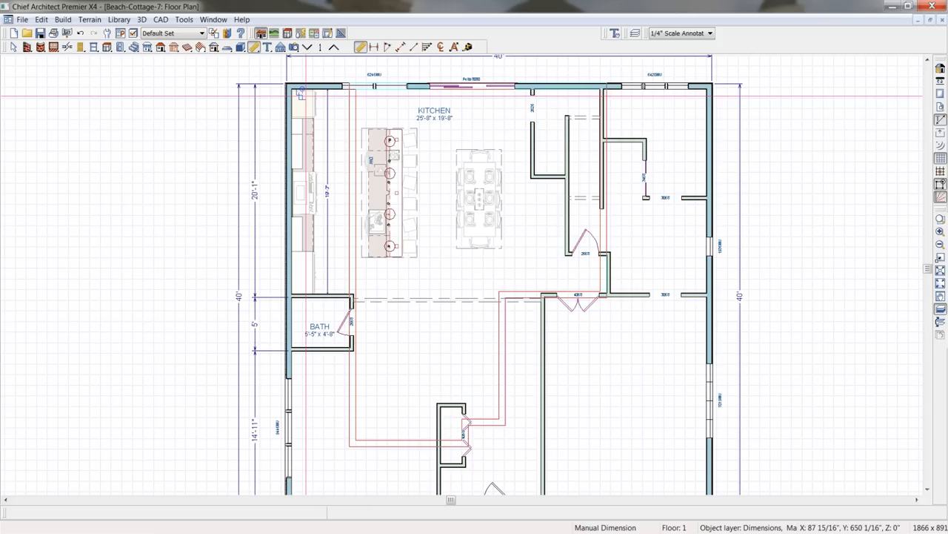
left_click(135, 34)
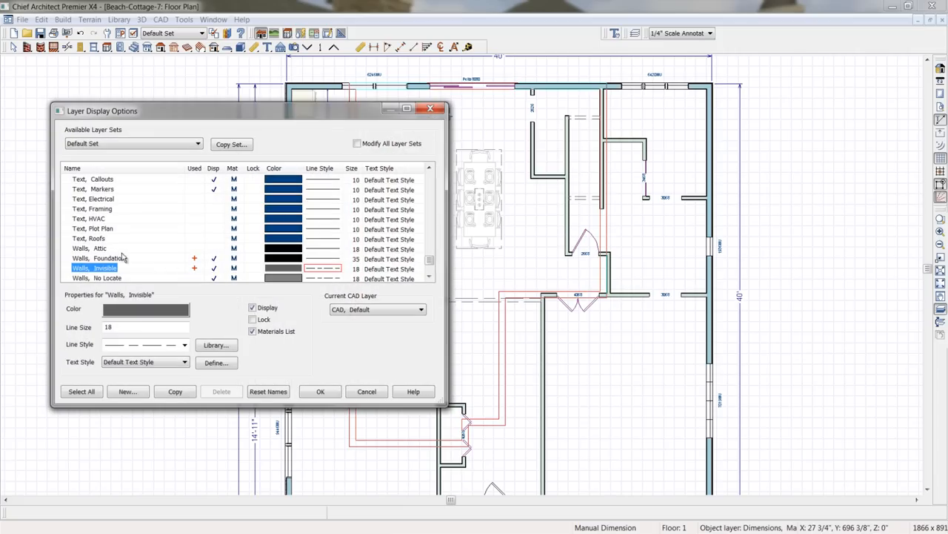
left_click(95, 249)
key("f")
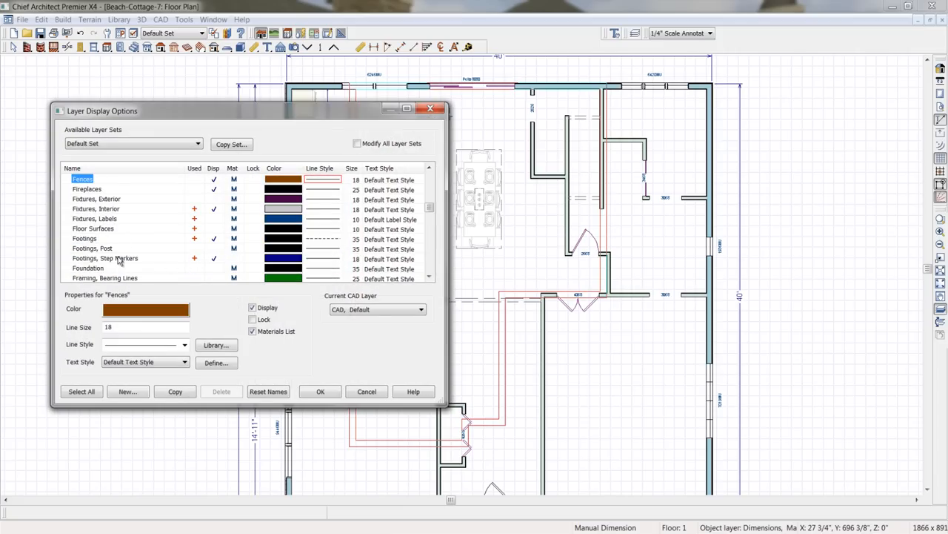
scroll(118, 257, "down", 1)
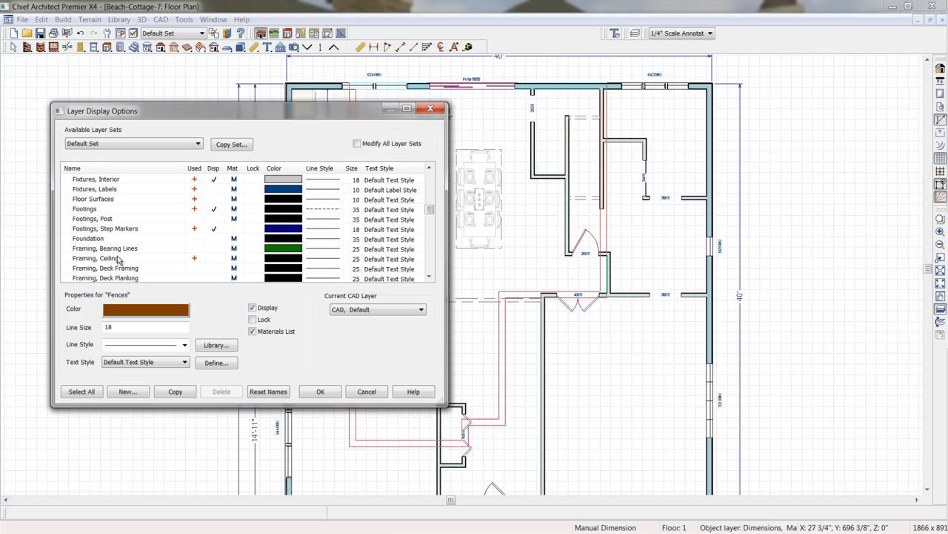
scroll(117, 258, "down", 2)
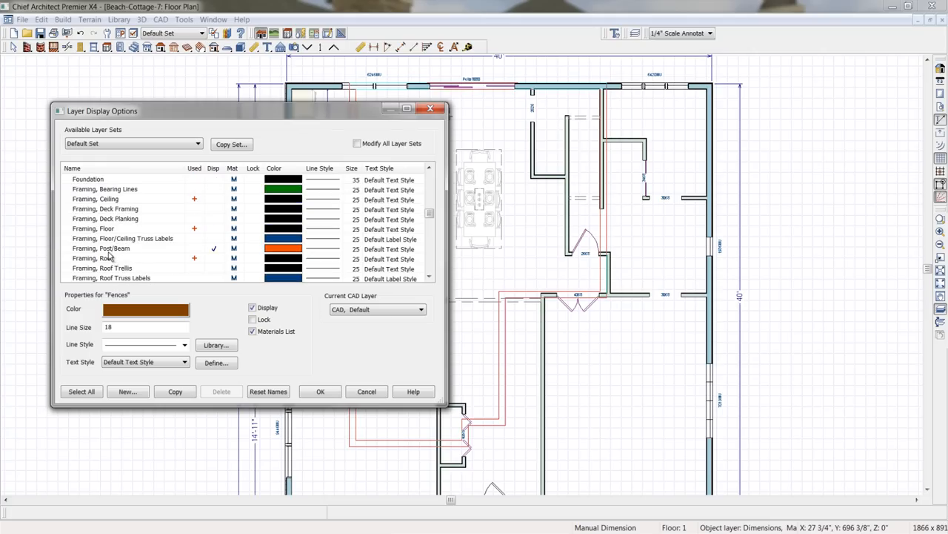
left_click(213, 200)
left_click(320, 392)
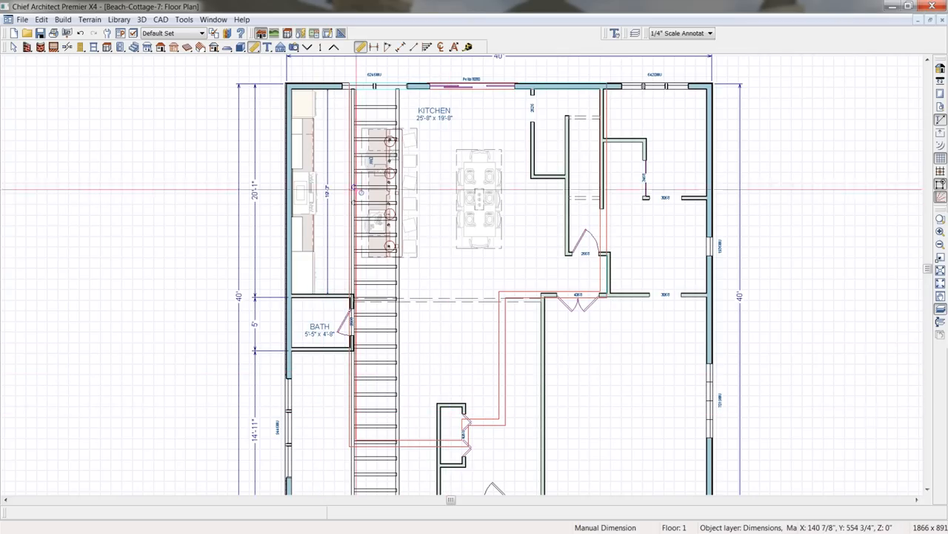
Examine how the kitchen's ceiling framing lines up with the second floor's left wall, ending on floor 2
middle_click_drag(346, 124, 353, 186)
scroll(373, 169, "up", 5)
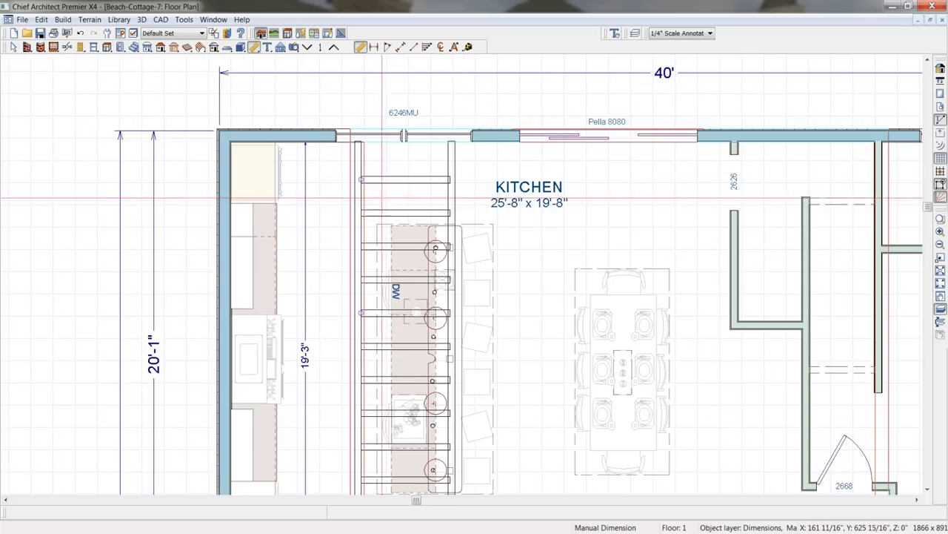
scroll(412, 202, "up", 1)
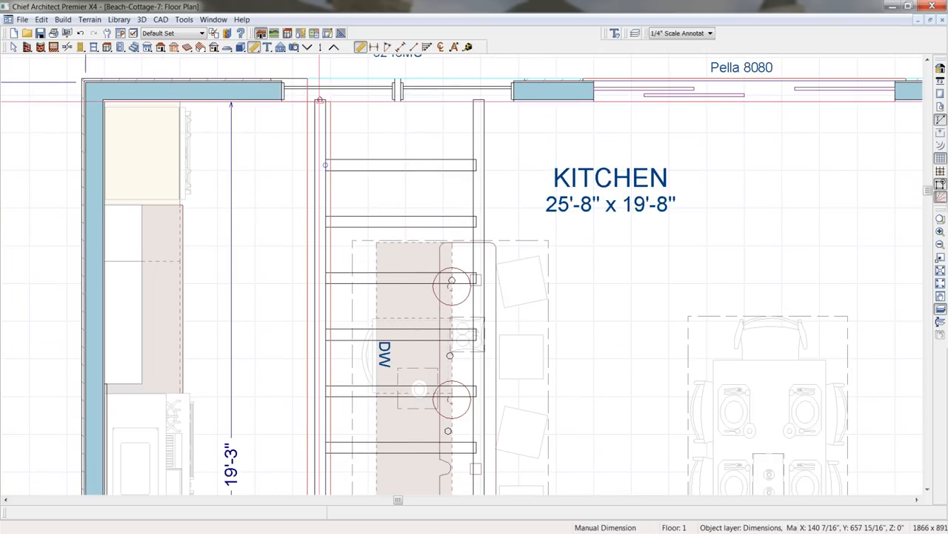
scroll(324, 287, "down", 2)
middle_click_drag(354, 381, 339, 229)
scroll(339, 229, "down", 5)
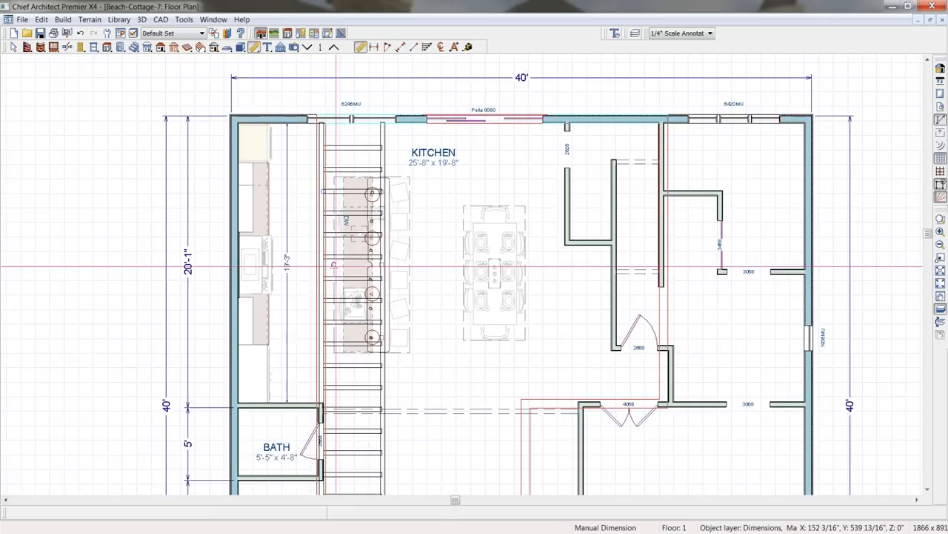
left_click(333, 47)
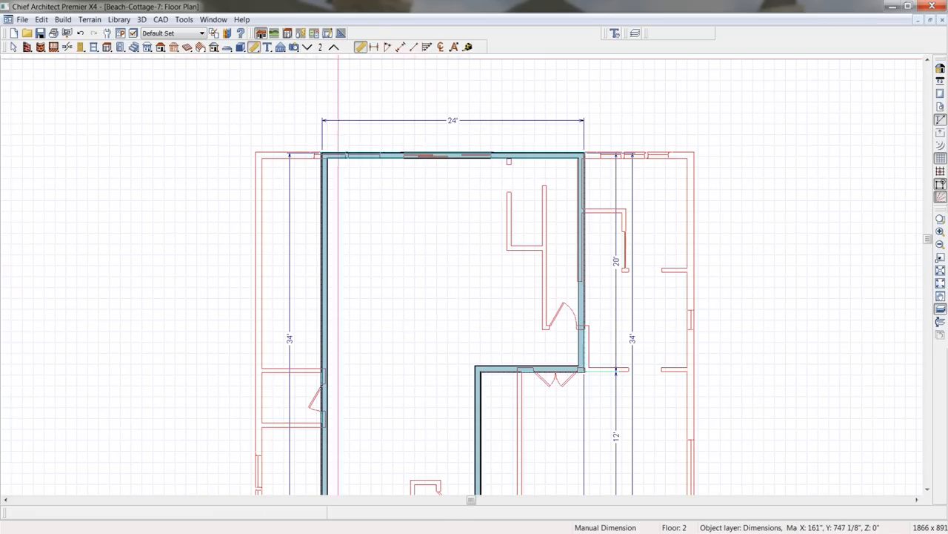
middle_click_drag(420, 384, 418, 327)
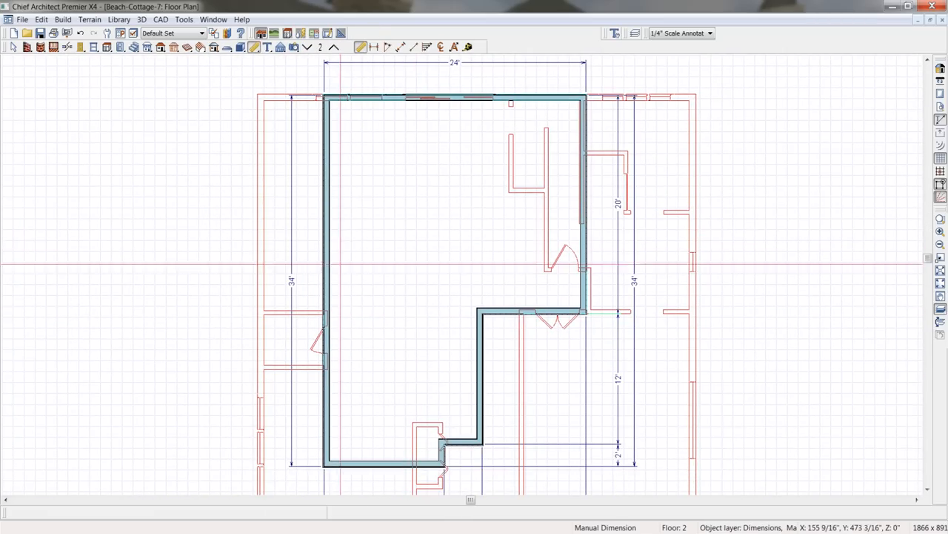
scroll(368, 346, "down", 1)
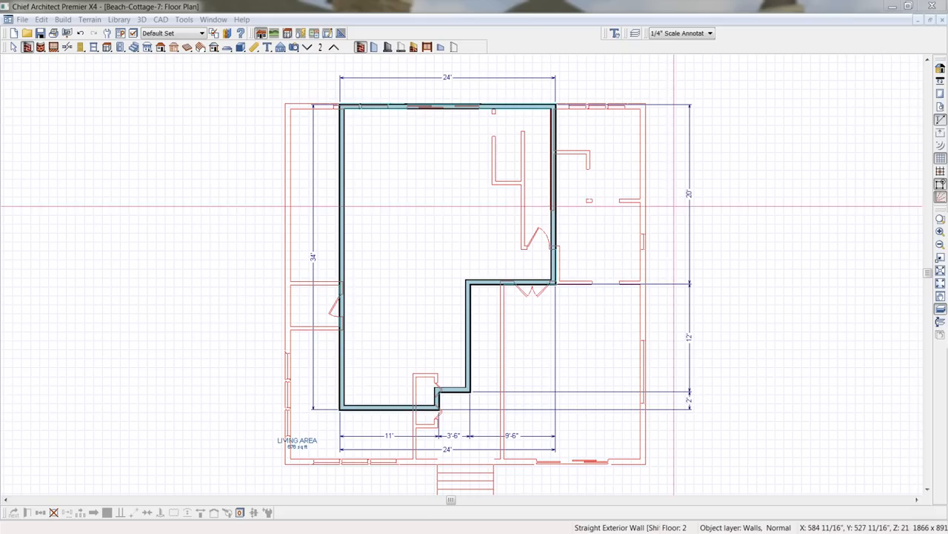
Set the default exterior wall type to "Railing, Shake Siding-6 Tan"
double_click(361, 48)
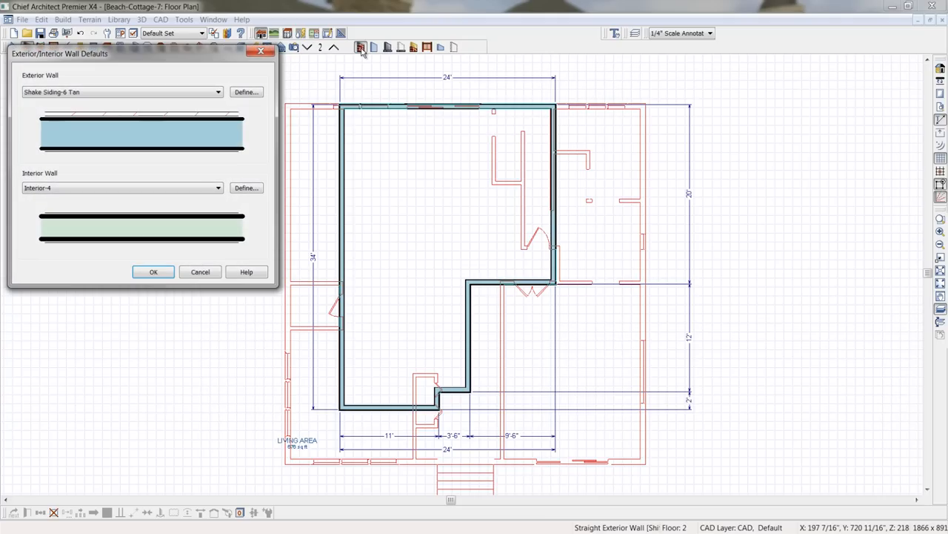
left_click(219, 92)
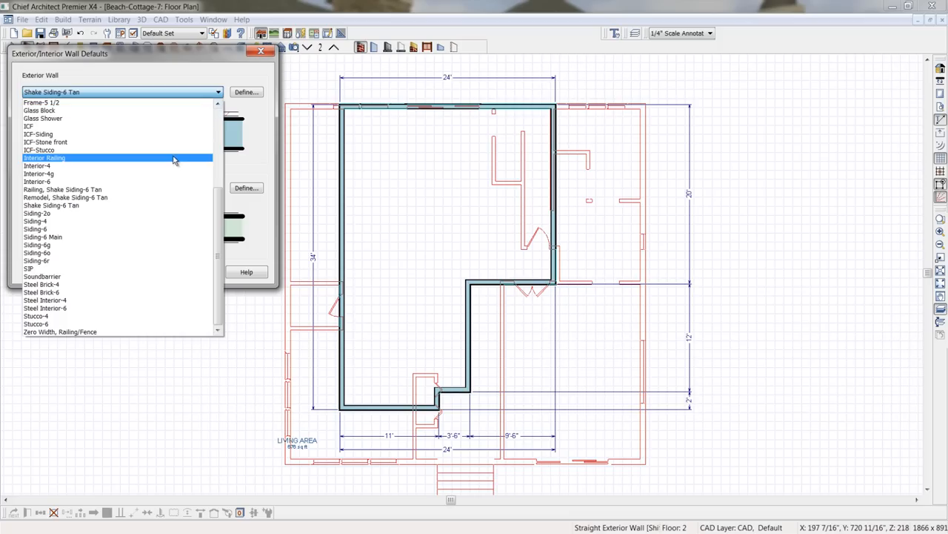
left_click(117, 191)
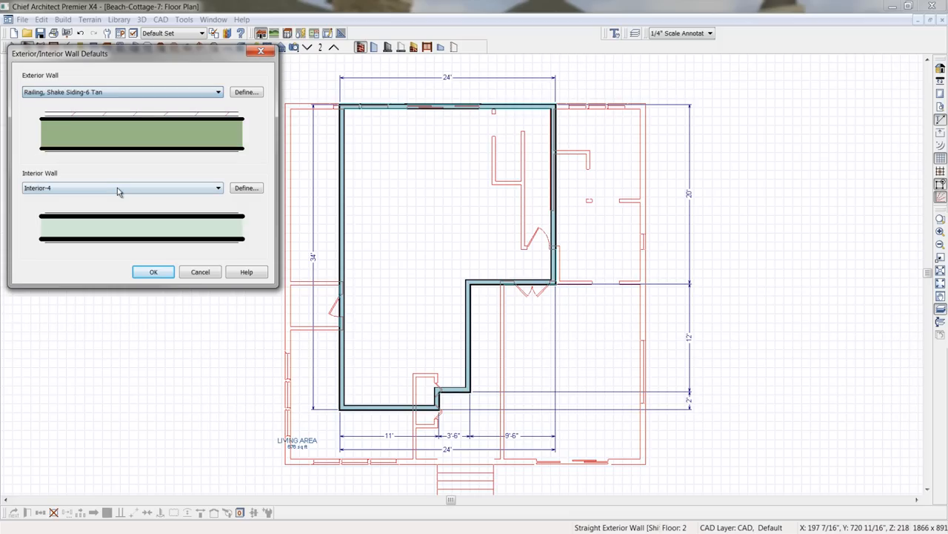
left_click(154, 272)
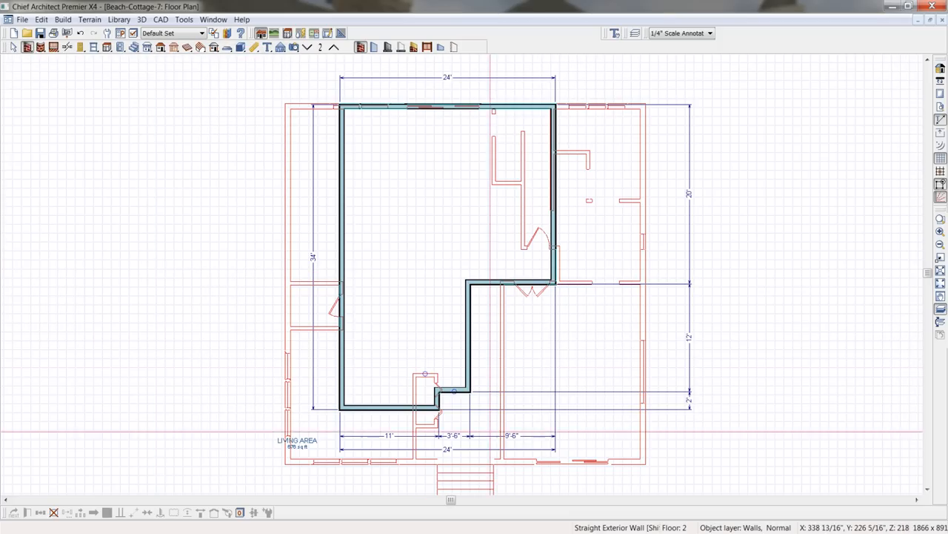
Draw a railing wall from the front jog's outer corner to the first floor's right exterior wall and bring up the beach-house12.jpg reference photo
scroll(490, 430, "up", 2)
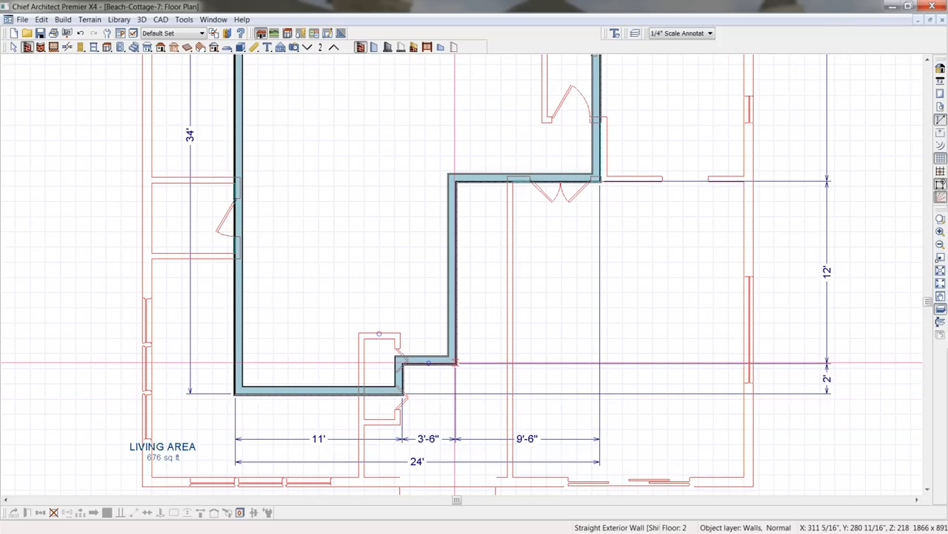
left_click_drag(455, 363, 752, 358)
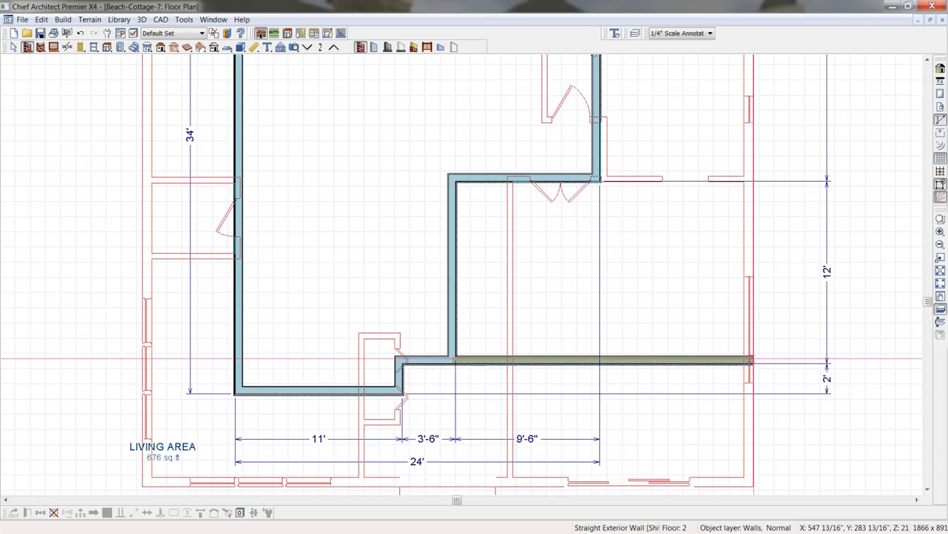
scroll(641, 369, "up", 1)
middle_click_drag(640, 369, 587, 313)
left_click(586, 314)
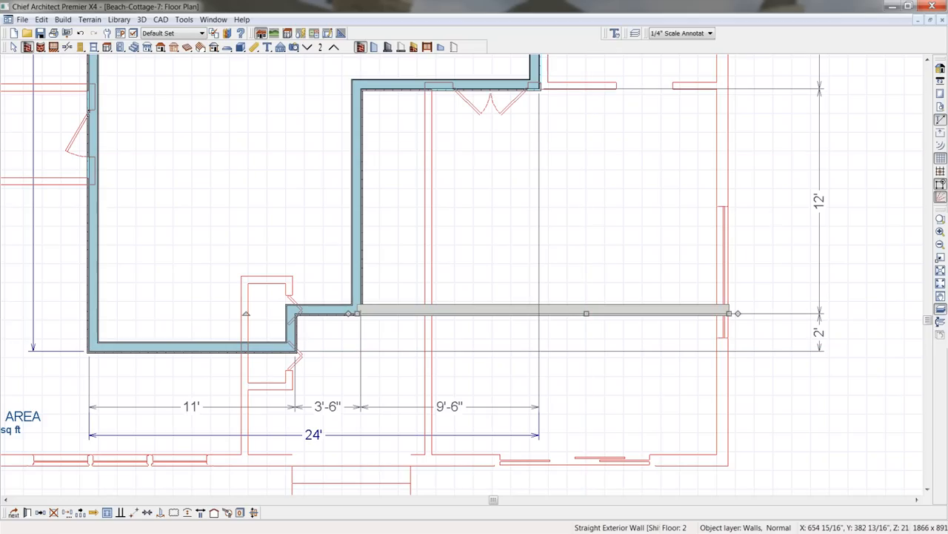
left_click_drag(947, 151, 656, 154)
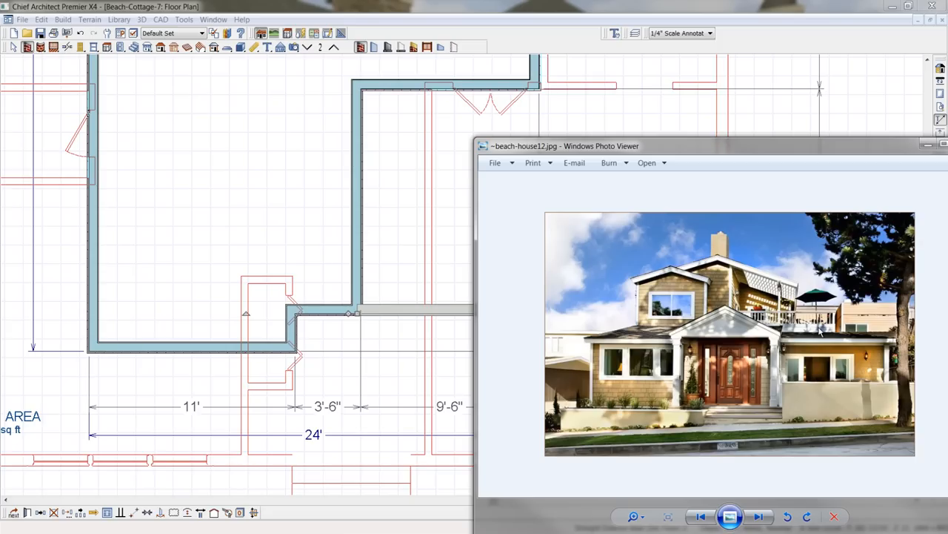
Reverse the front deck wall's layers and specify it as a Solid railing
left_click_drag(694, 142, 947, 143)
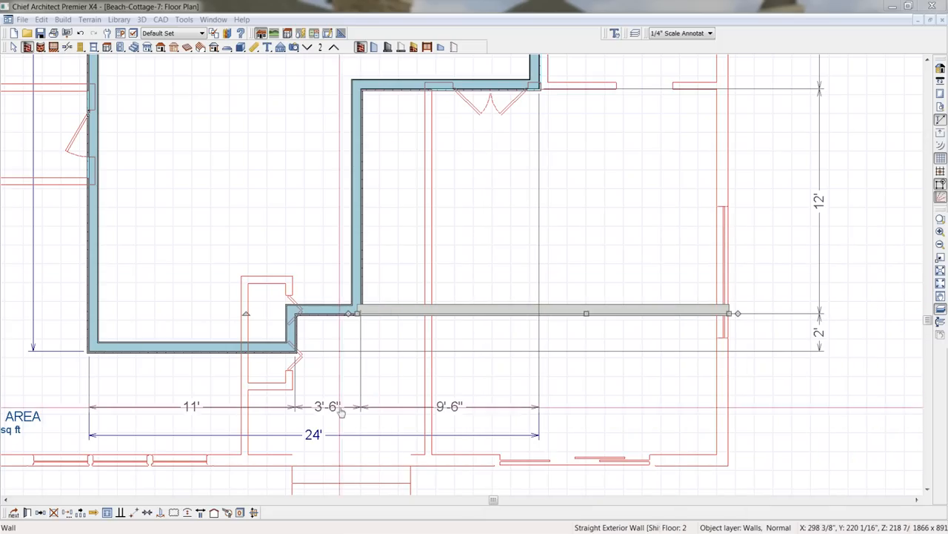
left_click(200, 515)
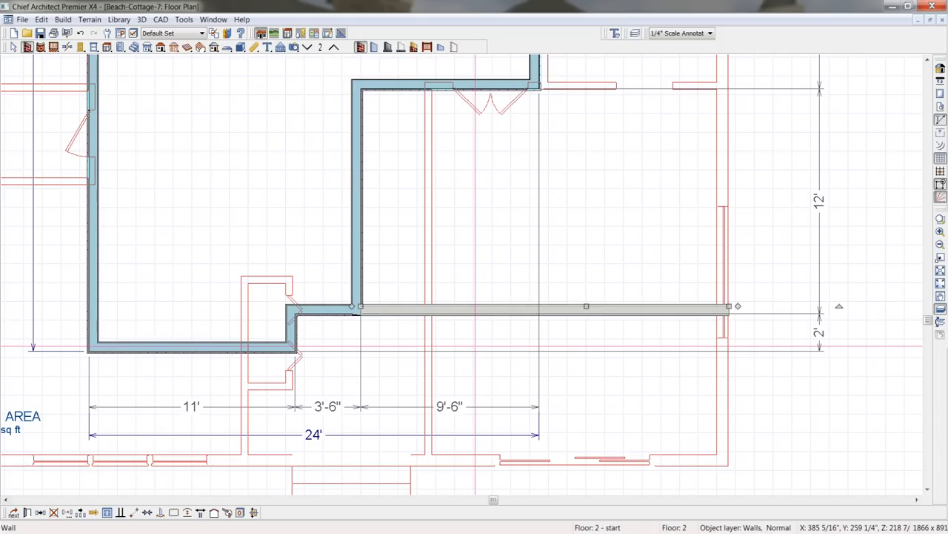
double_click(467, 323)
left_click_drag(234, 58, 368, 83)
left_click(405, 109)
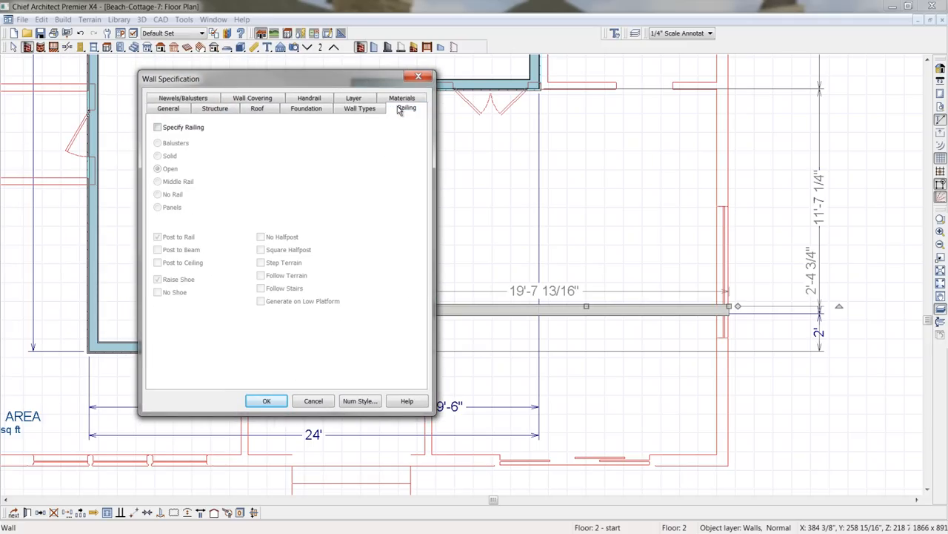
left_click(171, 129)
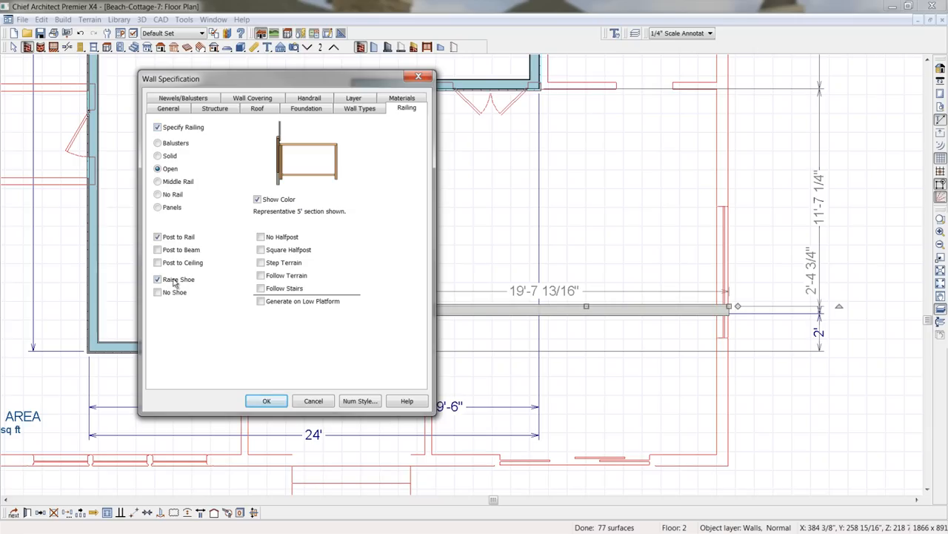
left_click(169, 284)
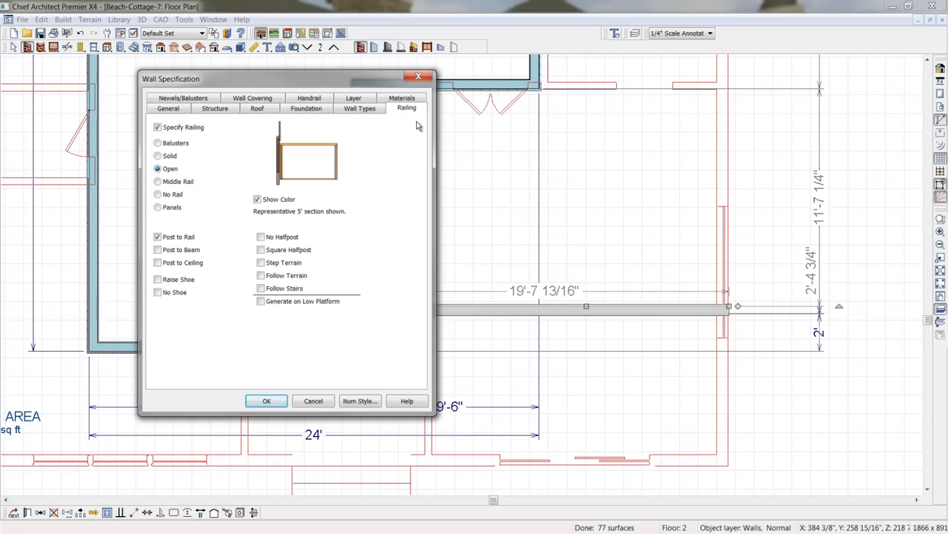
left_click(165, 159)
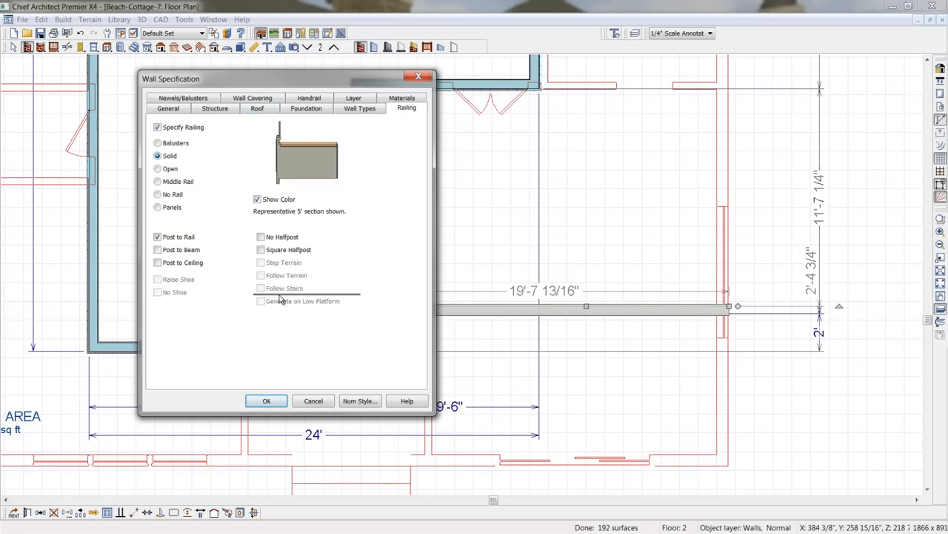
left_click(267, 400)
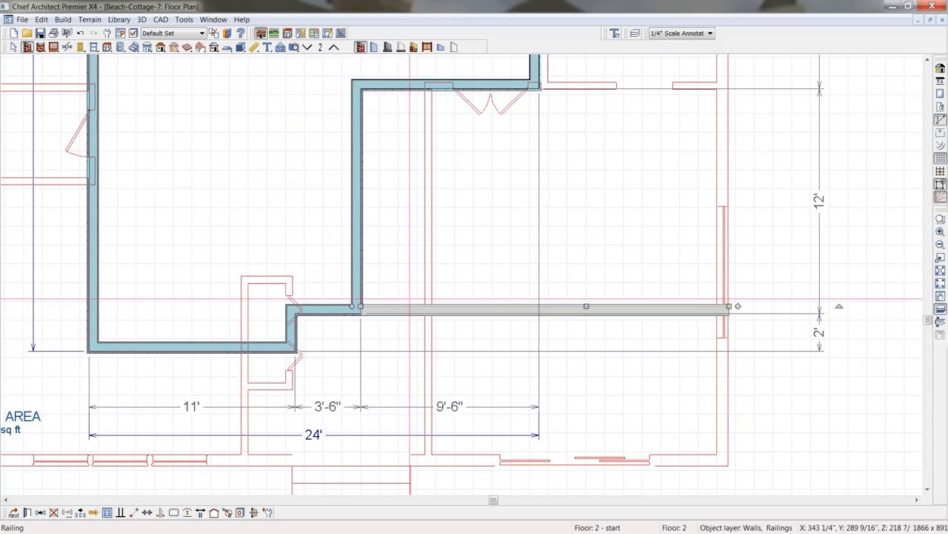
Draw deck railing walls over the first floor's right and rear exterior walls and align both with the walls below
left_click(660, 472)
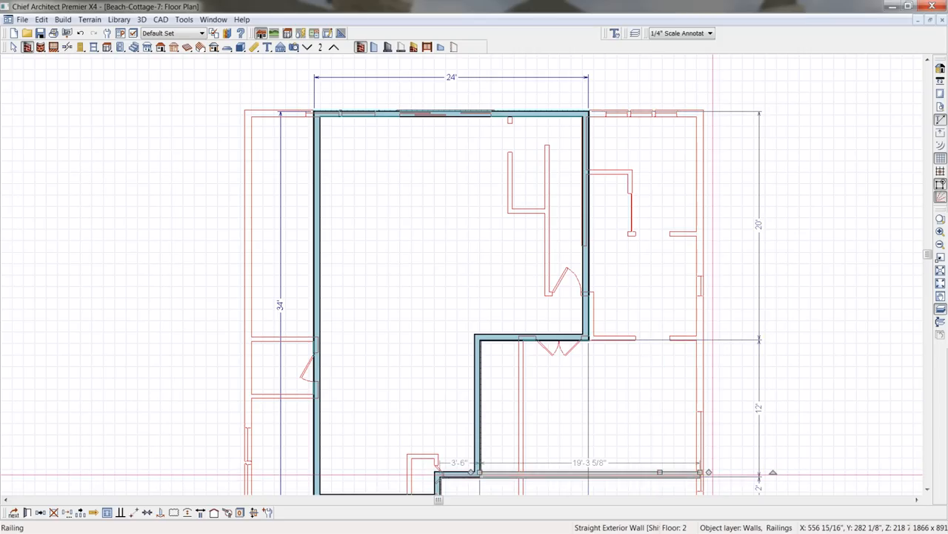
mouse_move(709, 472)
left_mouse_down()
mouse_move(705, 110)
mouse_move(590, 110)
mouse_move(598, 116)
left_mouse_up()
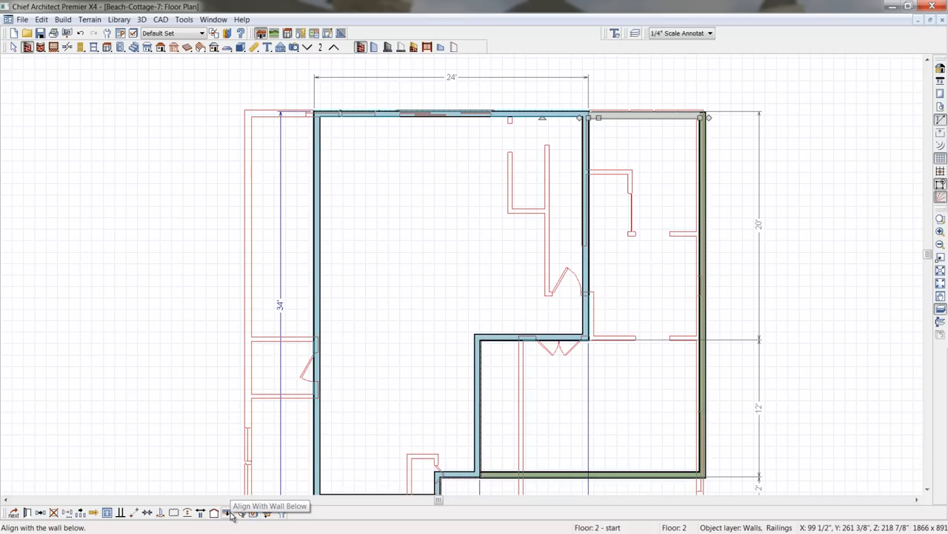
left_click(231, 513)
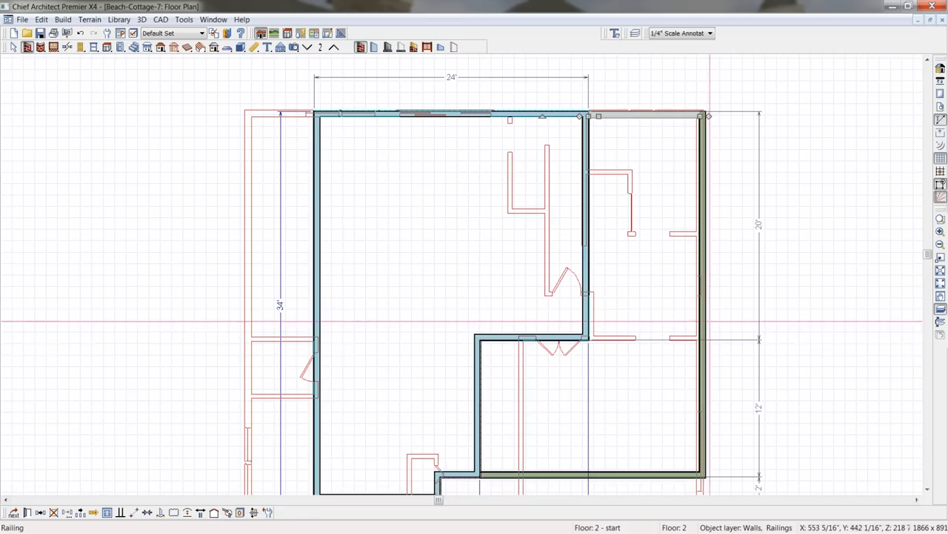
left_click(700, 317)
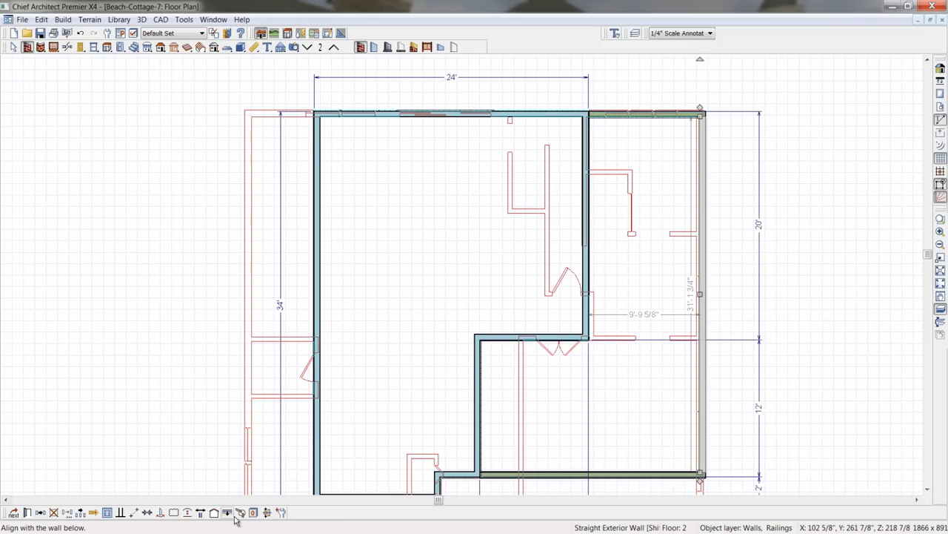
left_click(227, 513)
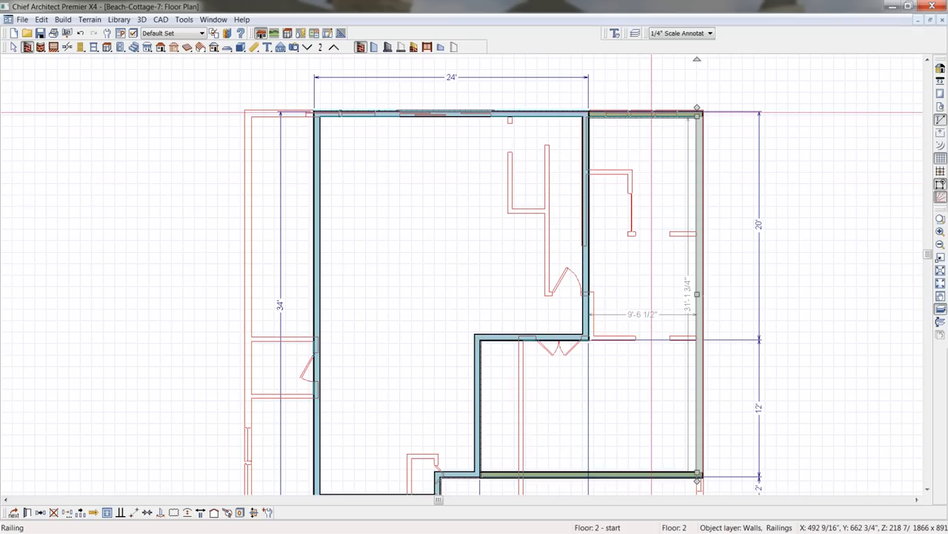
Select the right and rear deck railings together and set their railing style to Balusters
left_click(653, 113)
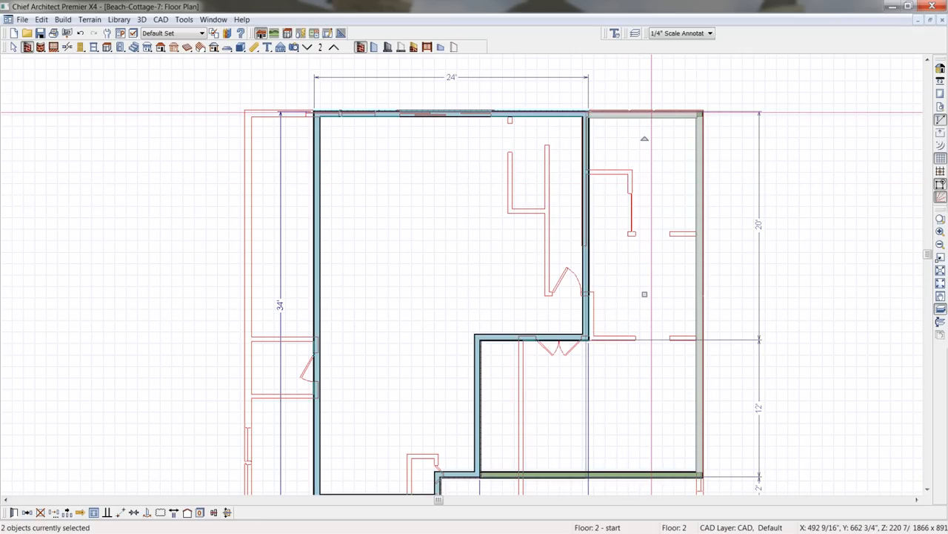
key("ctrl+e")
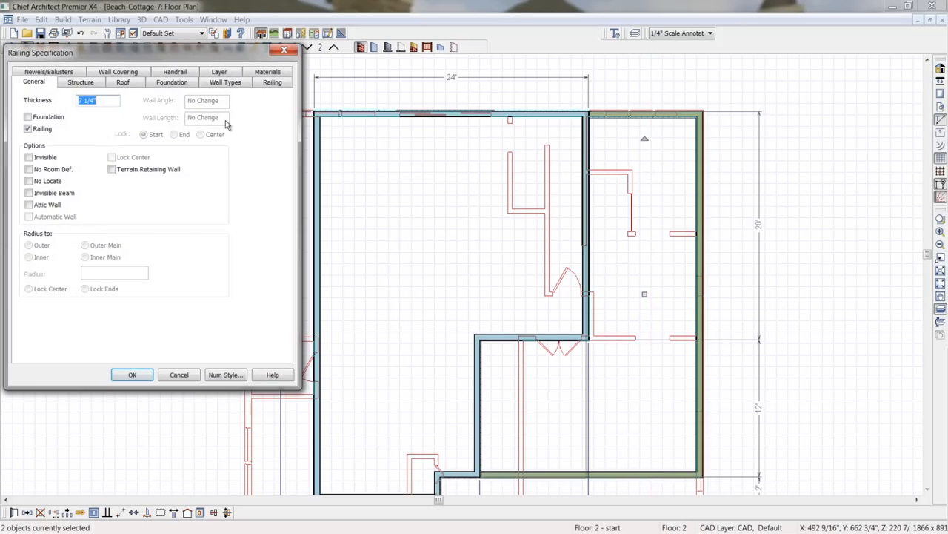
left_click(269, 83)
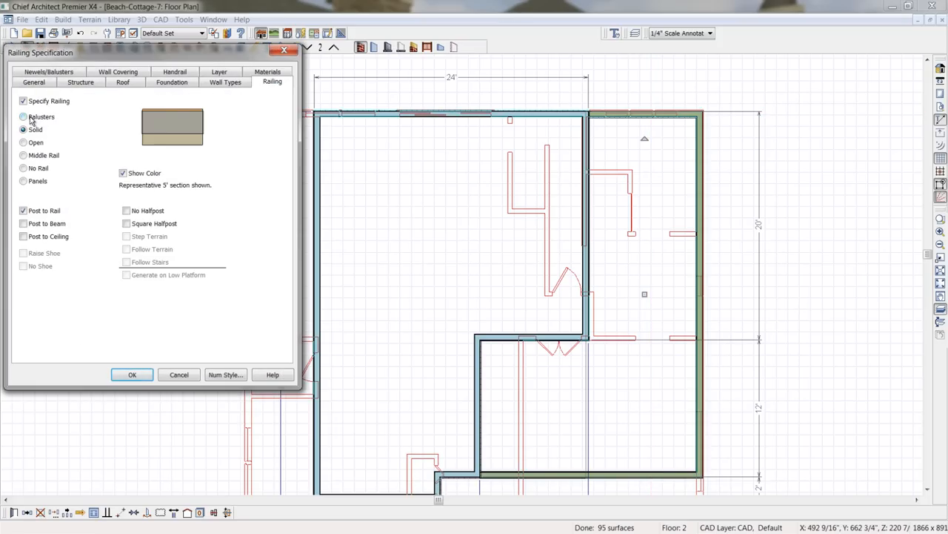
left_click(30, 120)
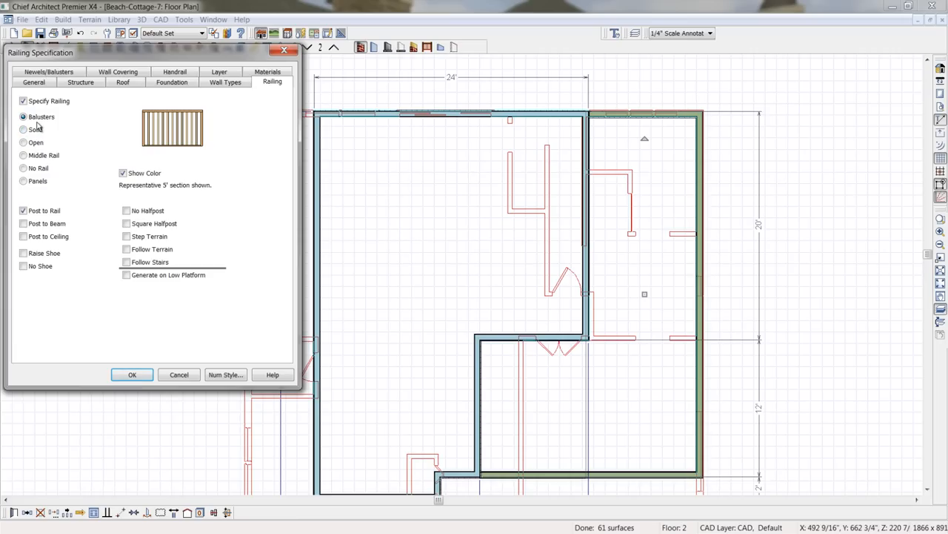
Set the newel width of the right and rear railings to 7 1/4"
left_click(65, 72)
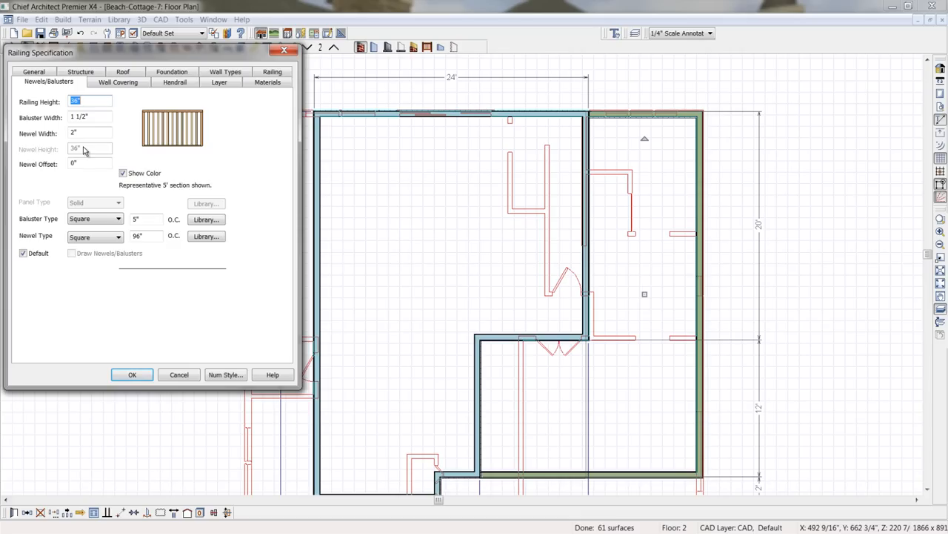
key("Tab")
key("Tab")
key("Tab")
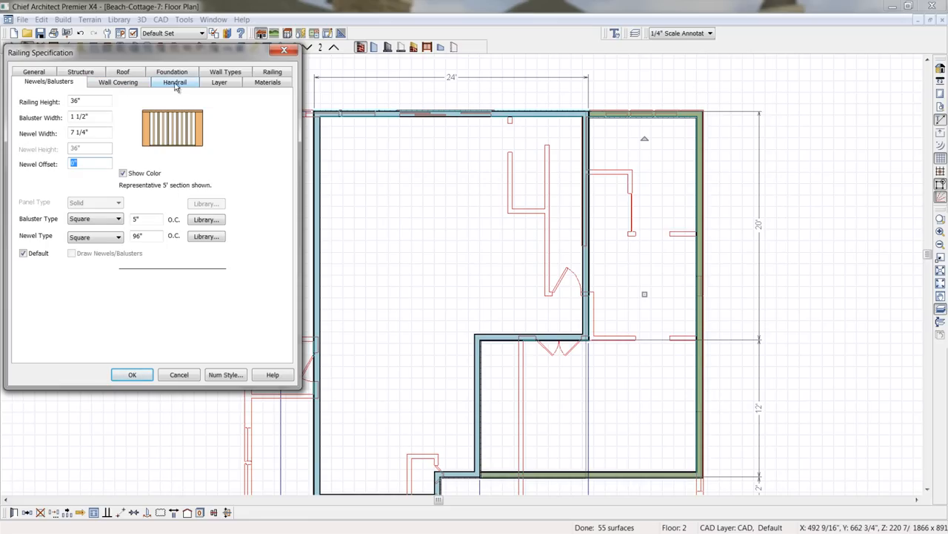
left_click(271, 72)
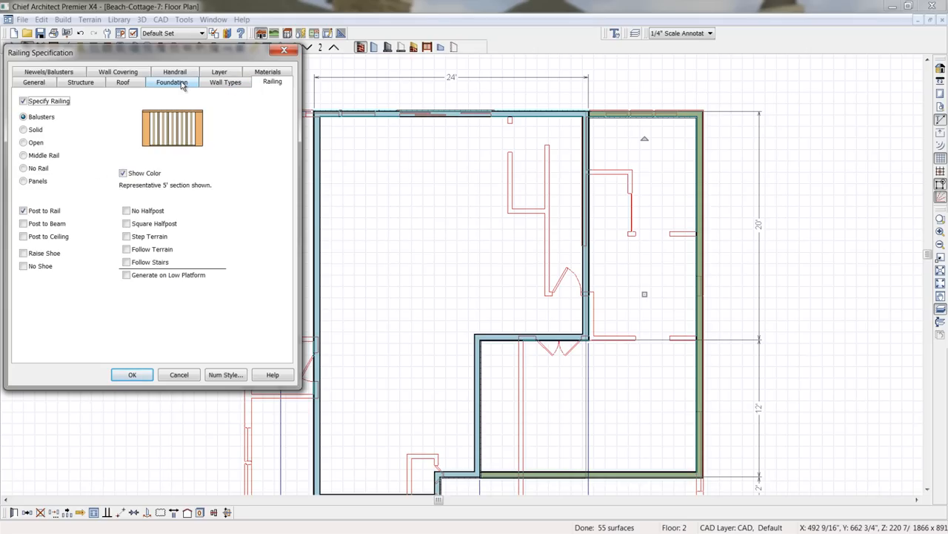
left_click(53, 75)
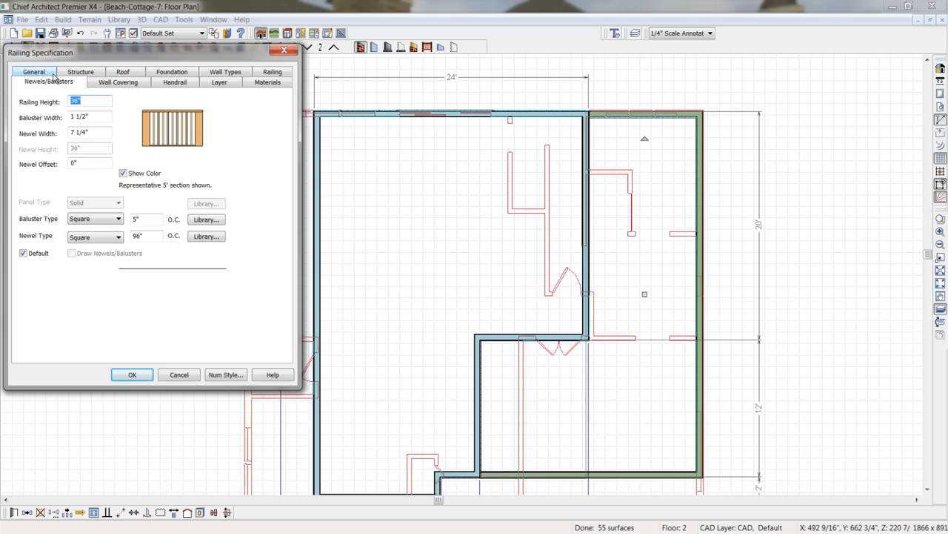
Give the handrails of the right and rear railings an automatic width and apply the railing settings
left_click(180, 83)
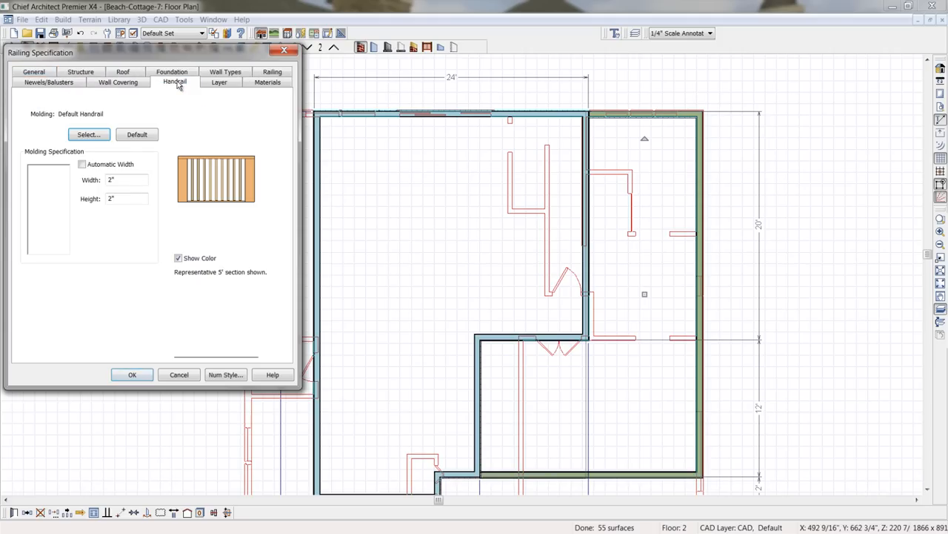
left_click(104, 166)
left_click(139, 376)
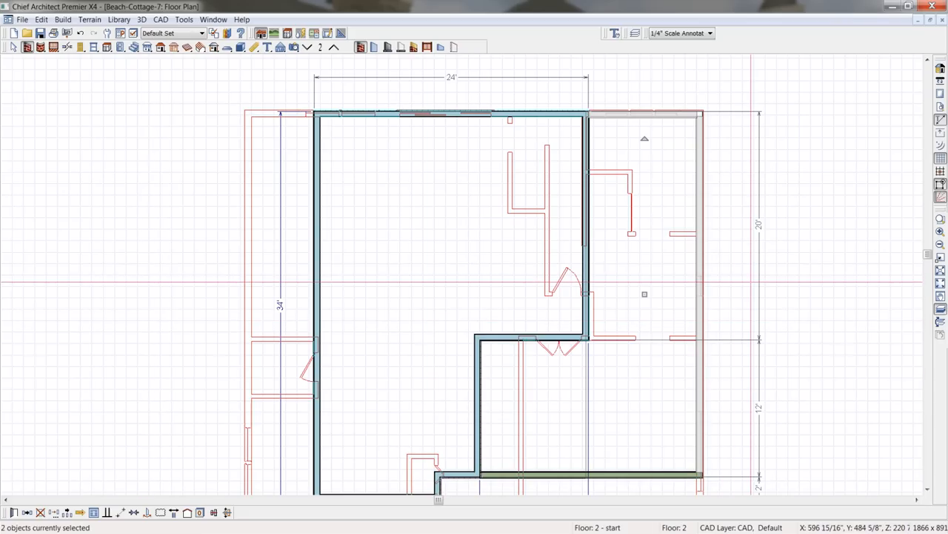
Break the rear deck railing and bump out the section beside the house's back corner, about 3' wide and 3' deep
key("space")
middle_click_drag(747, 294, 733, 329)
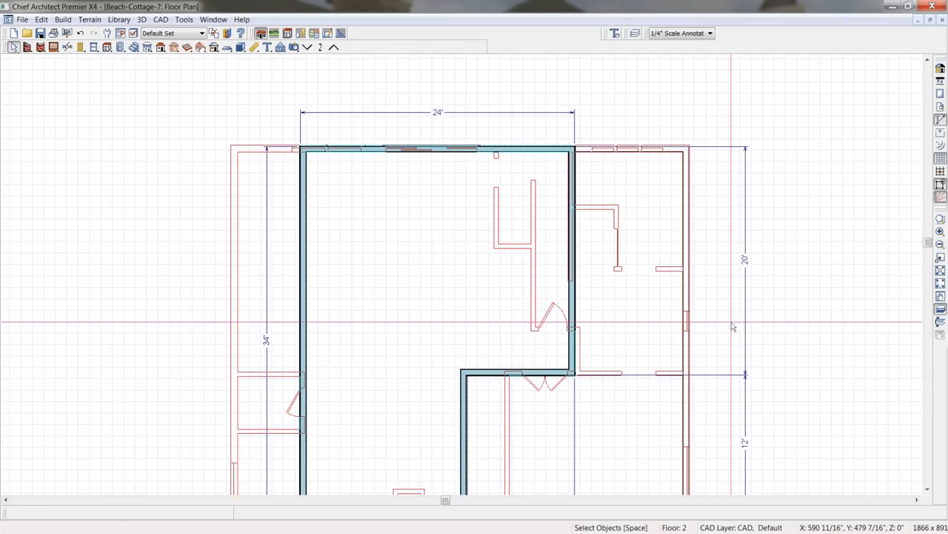
scroll(733, 328, "up", 3)
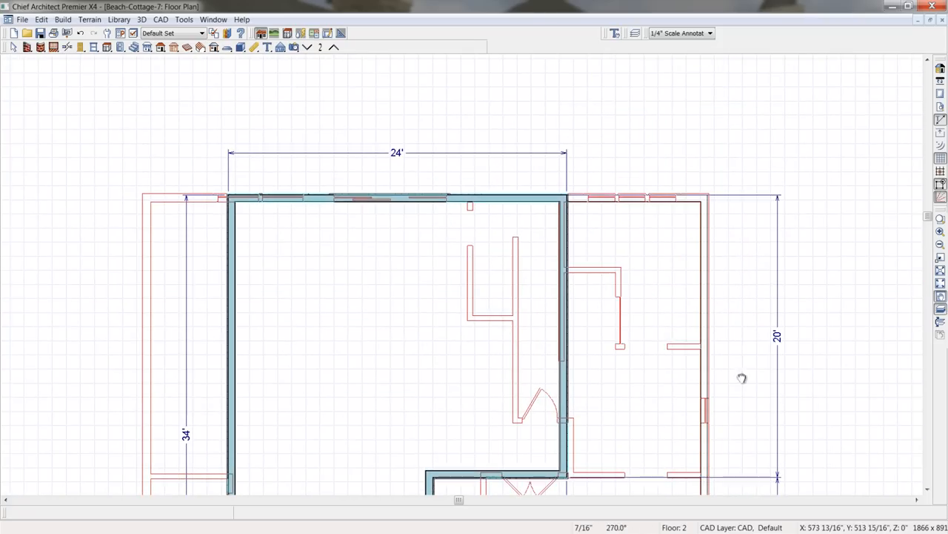
scroll(607, 247, "up", 1)
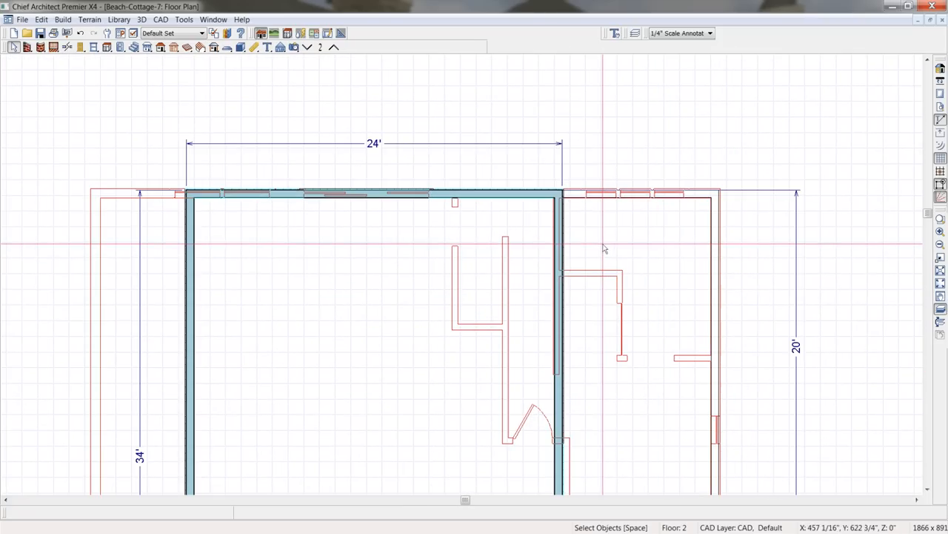
scroll(587, 197, "up", 5)
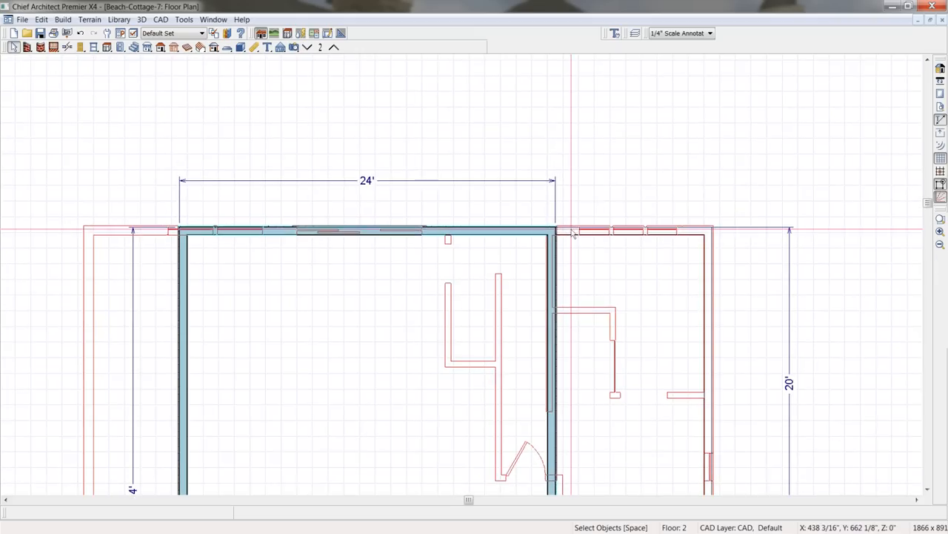
left_click(563, 232)
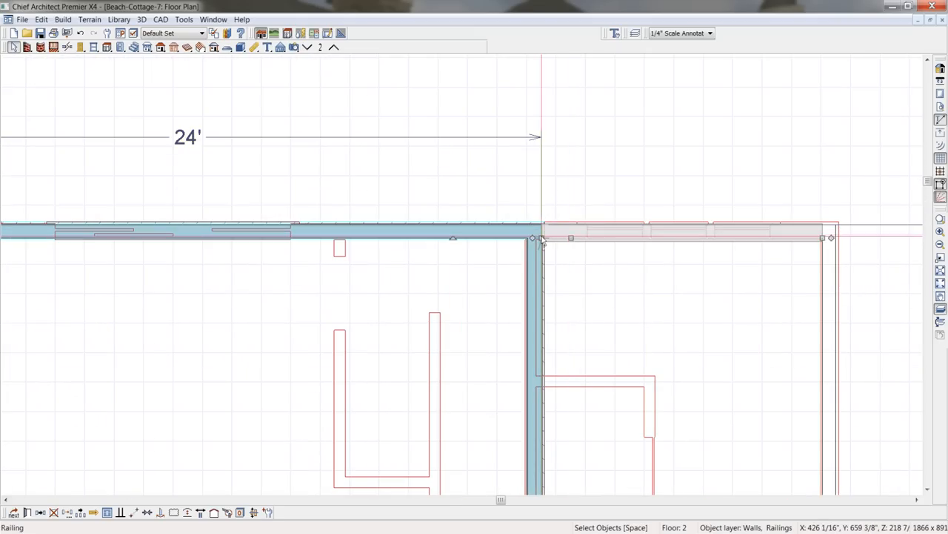
mouse_move(541, 238)
left_mouse_down()
mouse_move(635, 238)
mouse_move(633, 148)
mouse_move(543, 139)
mouse_move(533, 150)
mouse_move(542, 222)
left_mouse_up()
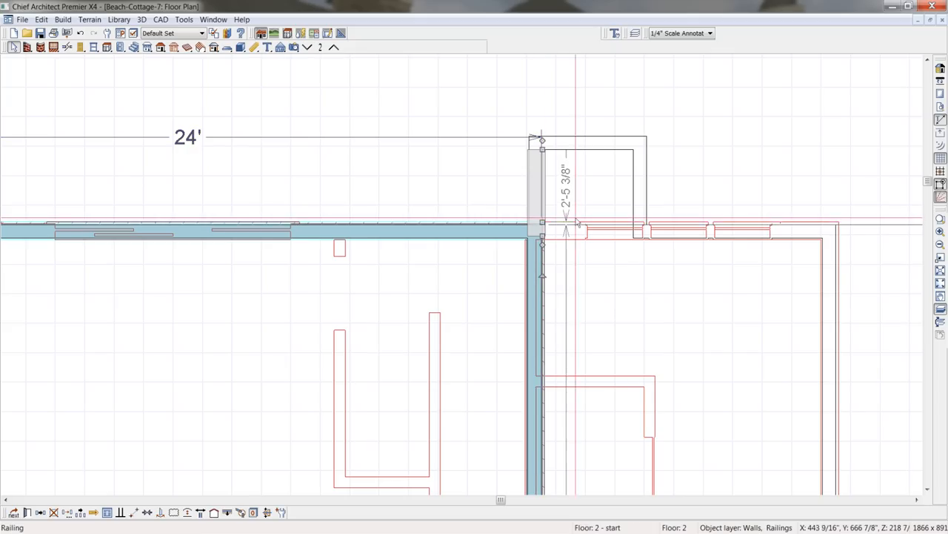
Move the bump-out's right side railing outward and set the bump-out's inside width to 4'
left_click(642, 198)
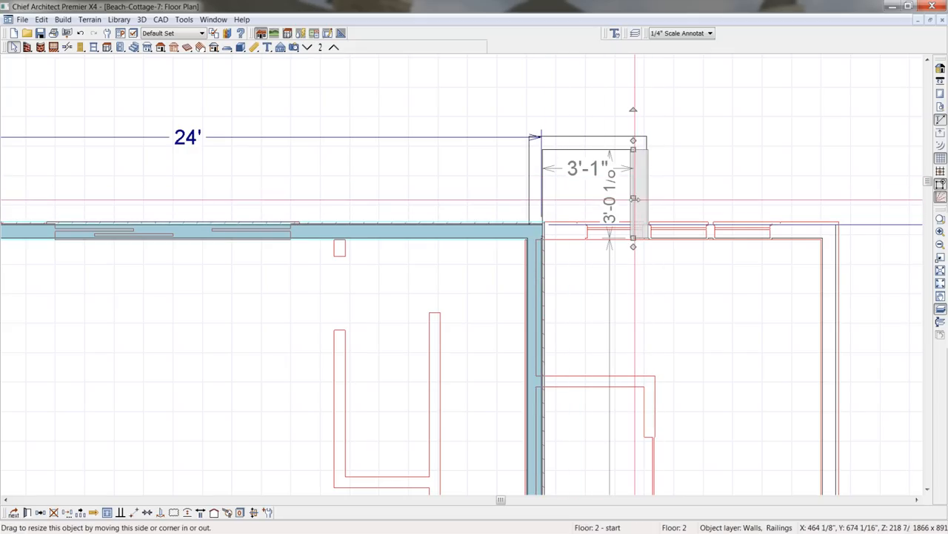
left_click_drag(634, 199, 648, 198)
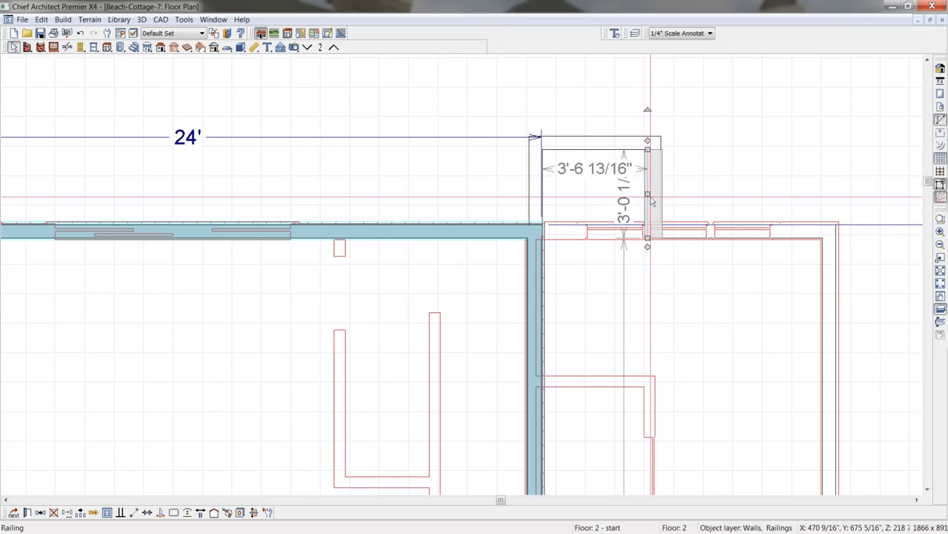
left_click(584, 171)
type("4")
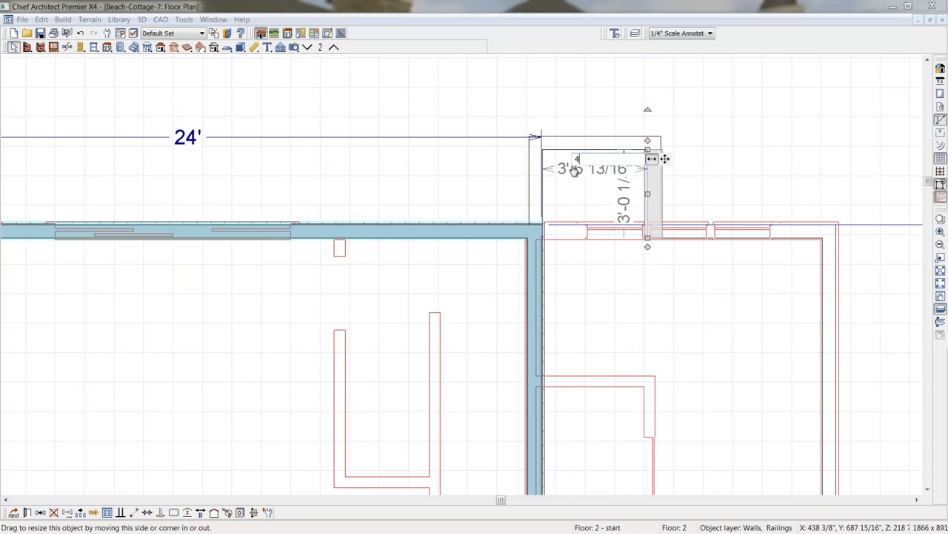
key("Return")
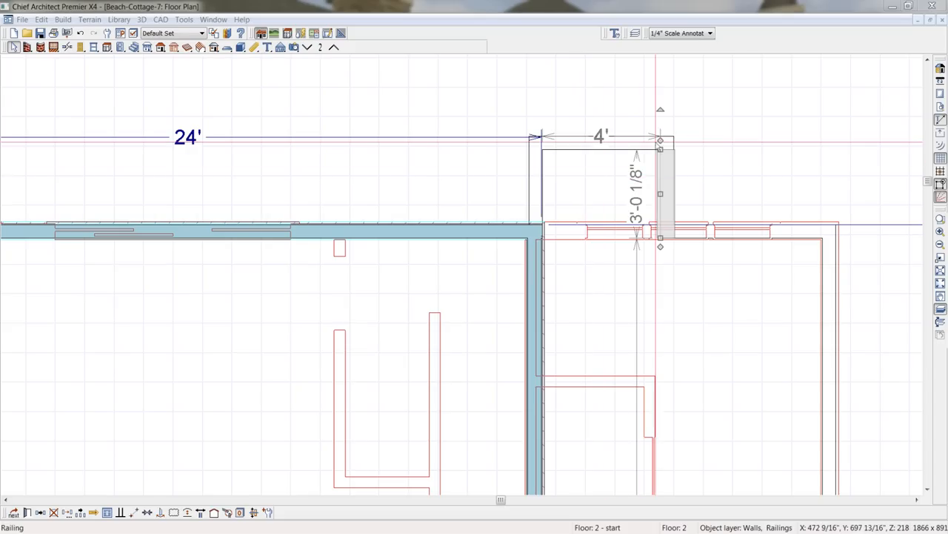
Move the bump-out's rear railing slightly outward to deepen the bump-out
left_click(642, 142)
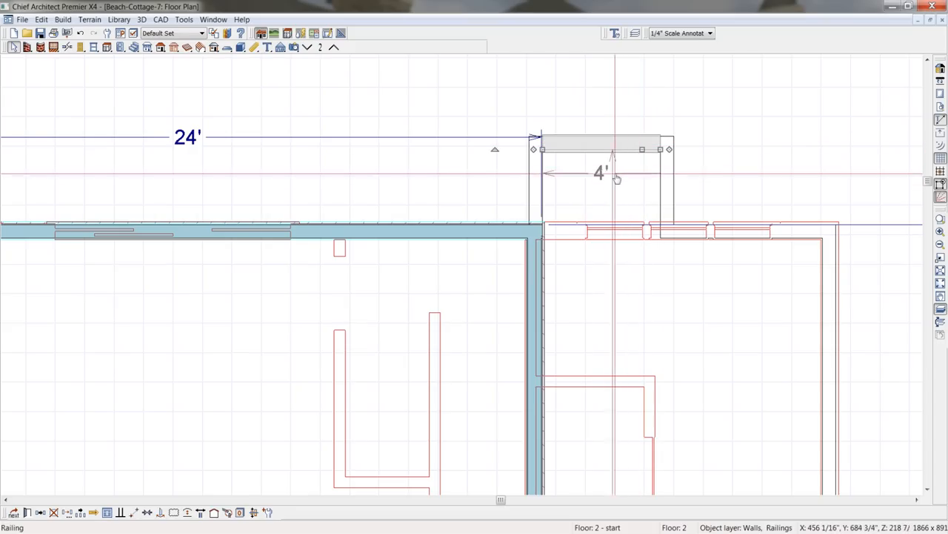
left_click(633, 149)
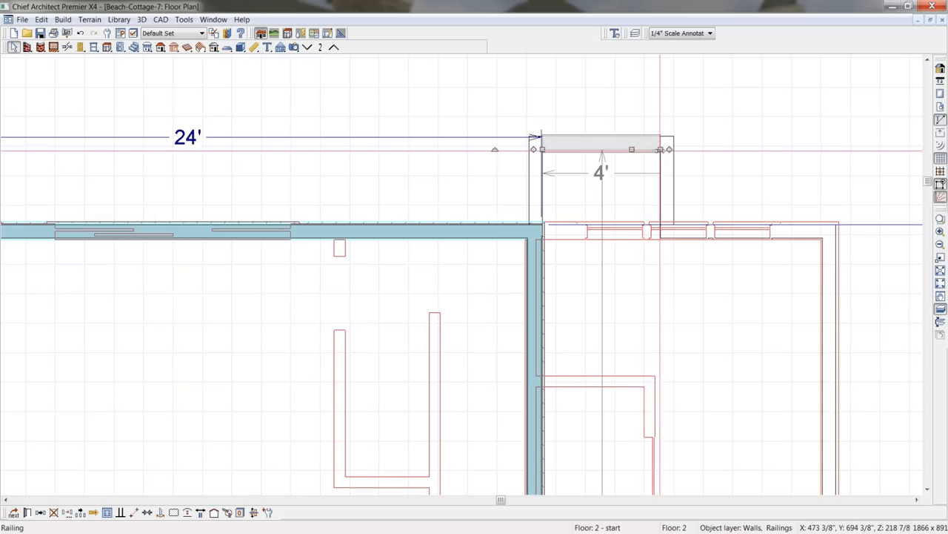
left_click_drag(634, 149, 632, 141)
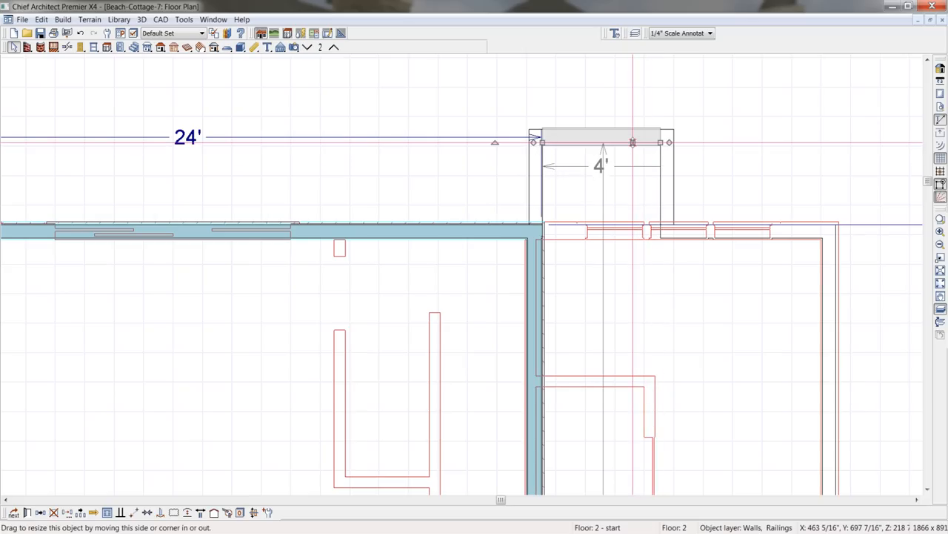
Compare the front of the second-floor deck and house walls with the beach house reference photo
scroll(634, 162, "down", 2)
middle_click_drag(679, 307, 655, 298)
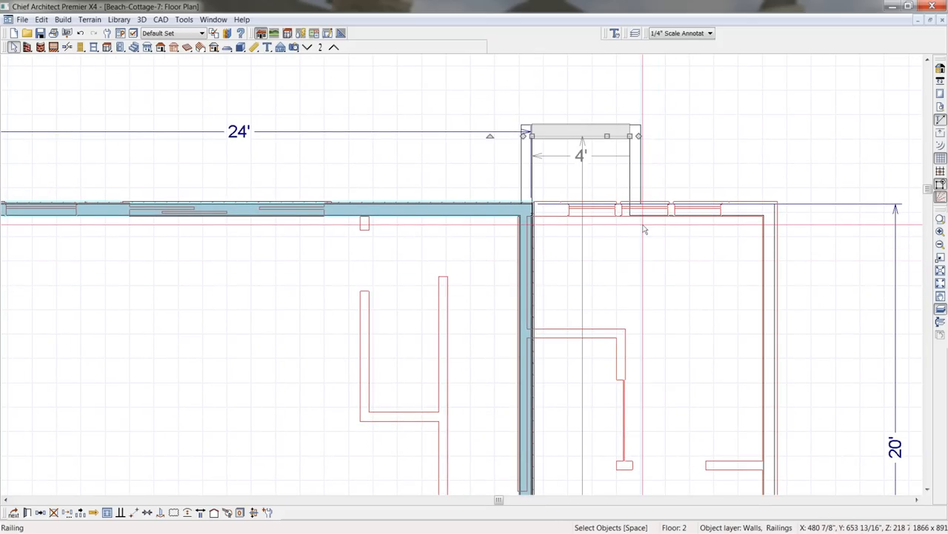
scroll(650, 231, "down", 2)
middle_click_drag(672, 304, 650, 218)
scroll(650, 218, "down", 3)
middle_click_drag(659, 314, 663, 210)
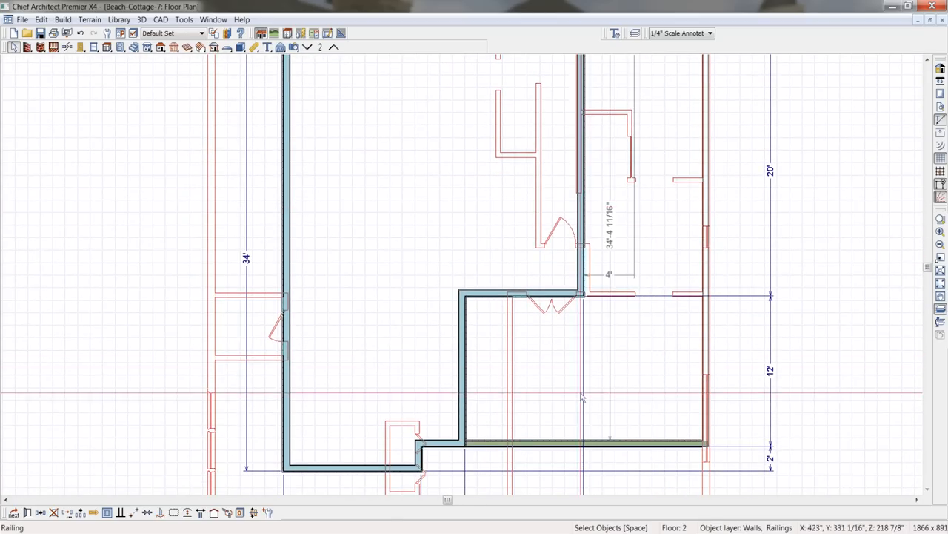
middle_click_drag(582, 398, 603, 282)
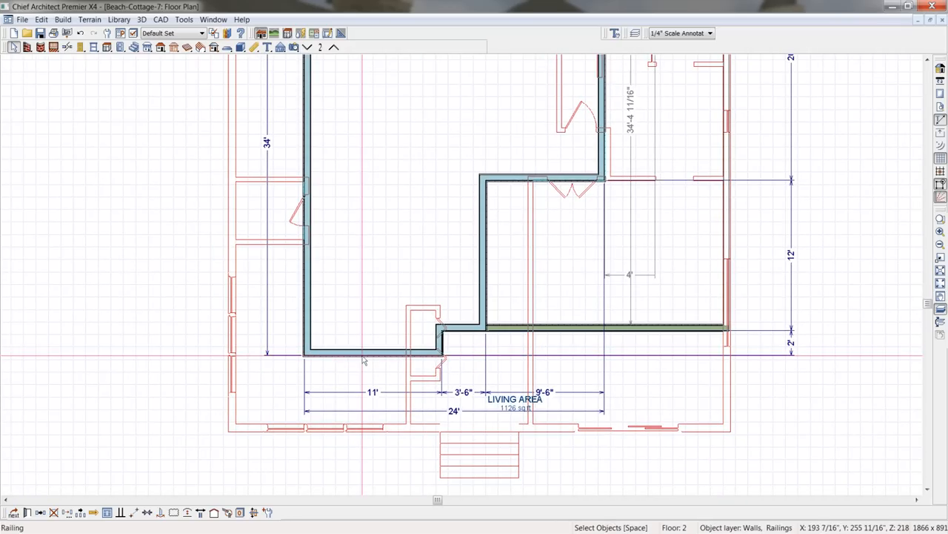
middle_click_drag(589, 241, 557, 278)
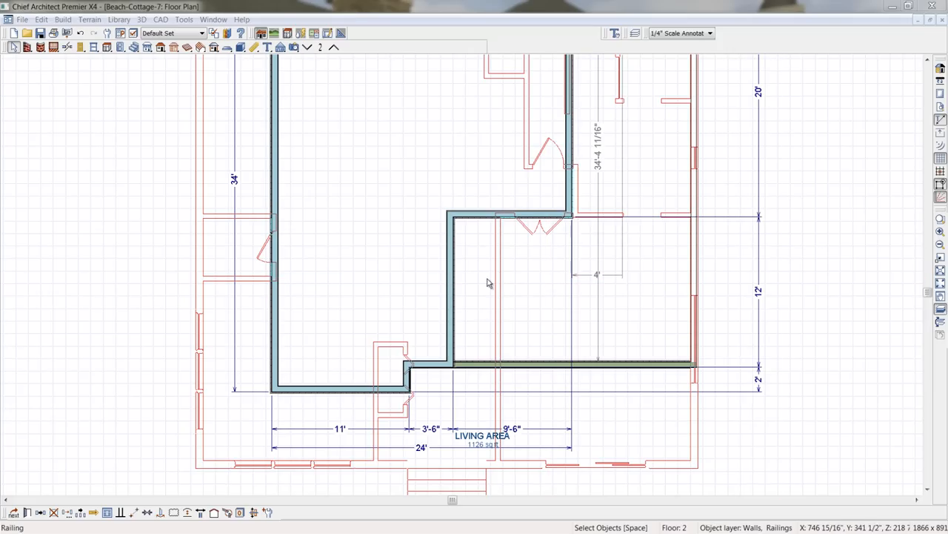
left_click_drag(947, 168, 673, 132)
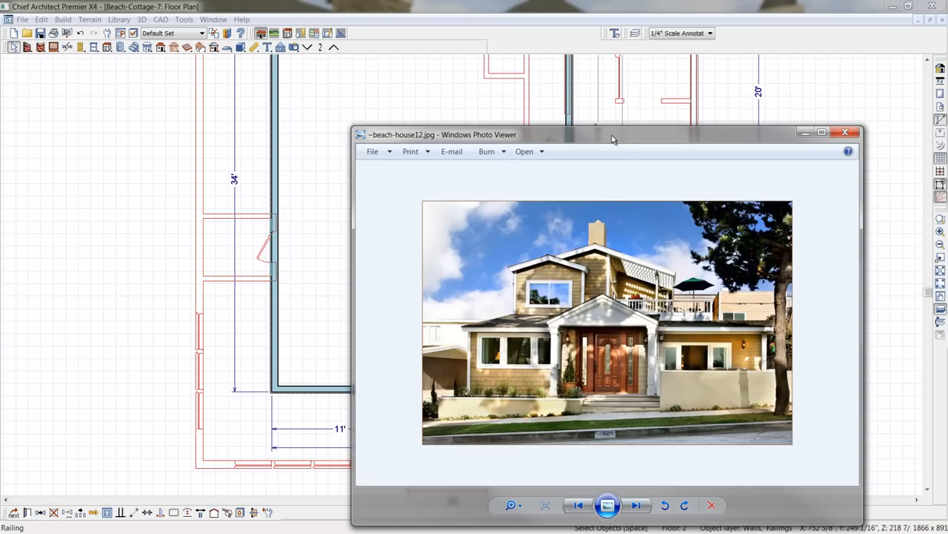
left_click_drag(612, 140, 271, 125)
left_click_drag(384, 129, 278, 114)
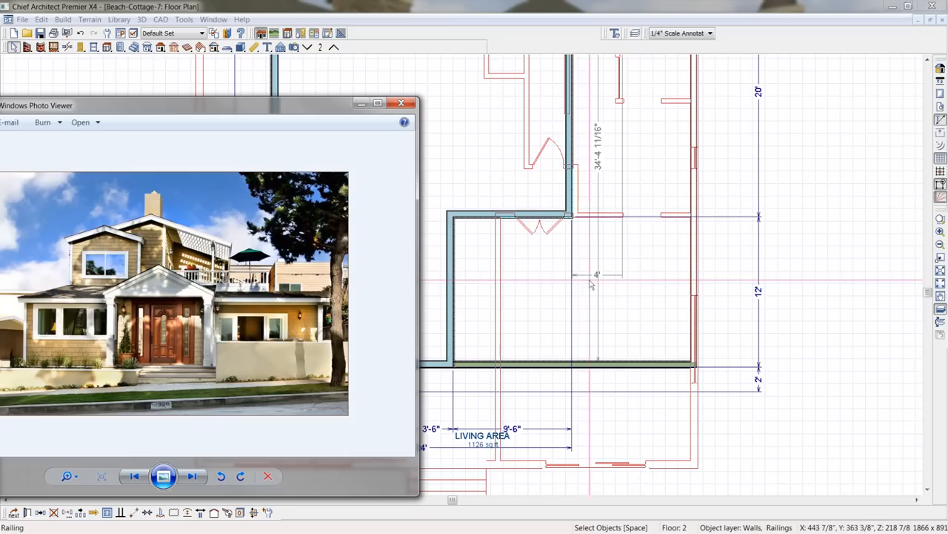
Draw an invisible wall from the house's outer corner to the front deck railing, dividing the deck into two rooms
left_click(643, 288)
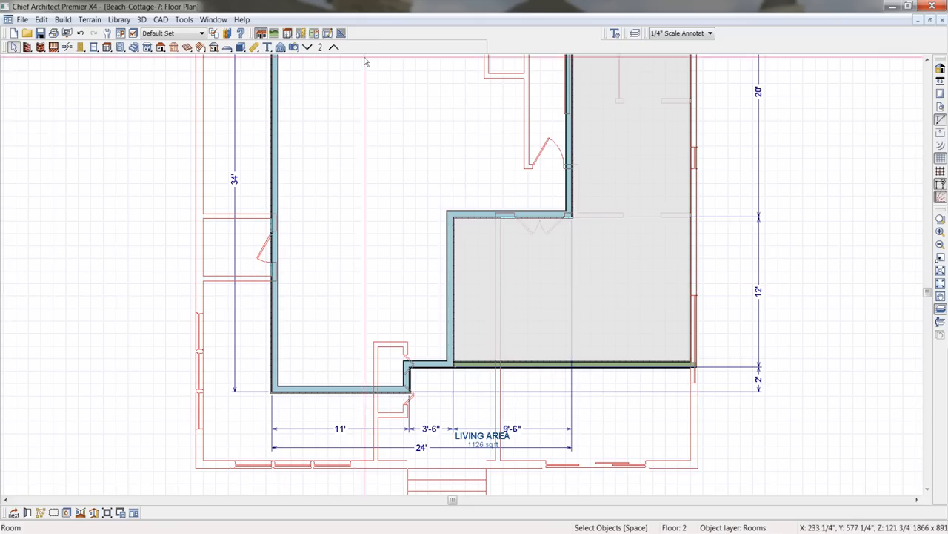
left_click(27, 47)
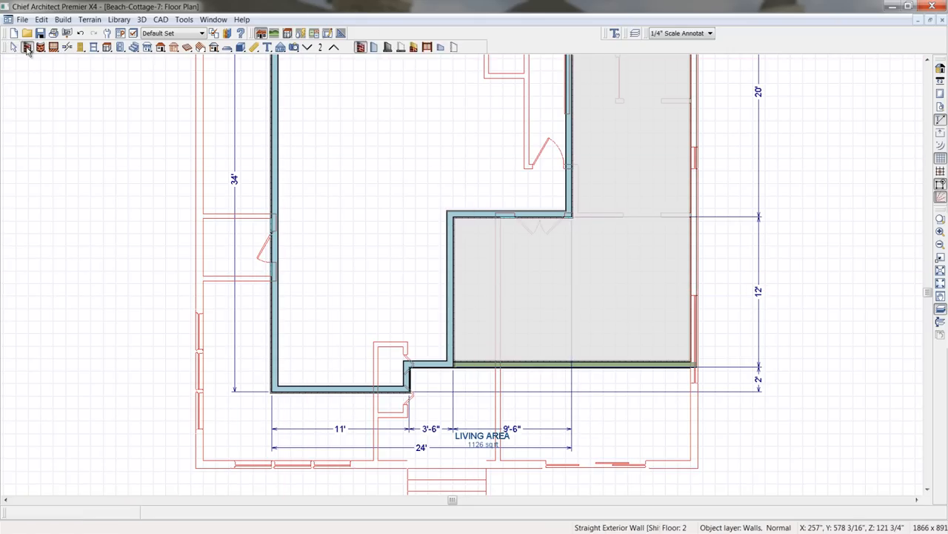
left_click(455, 47)
scroll(519, 252, "up", 2)
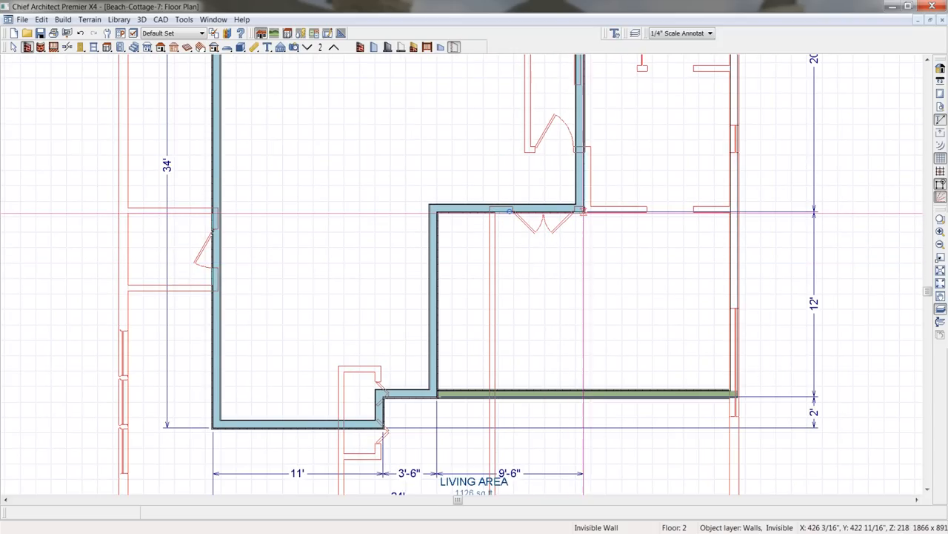
left_click_drag(581, 211, 582, 392)
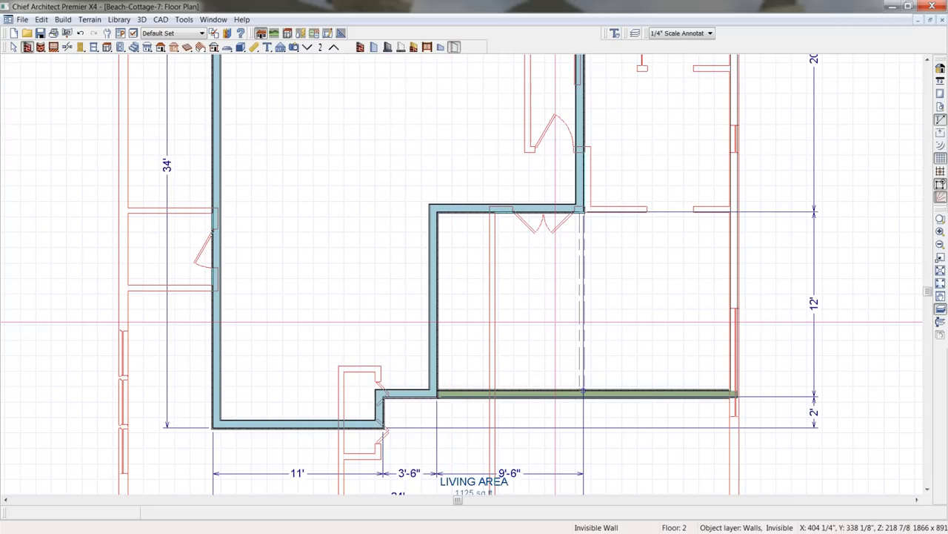
Remove the roof and ceiling over the long side deck room and set its room type to Balcony
left_click(663, 309)
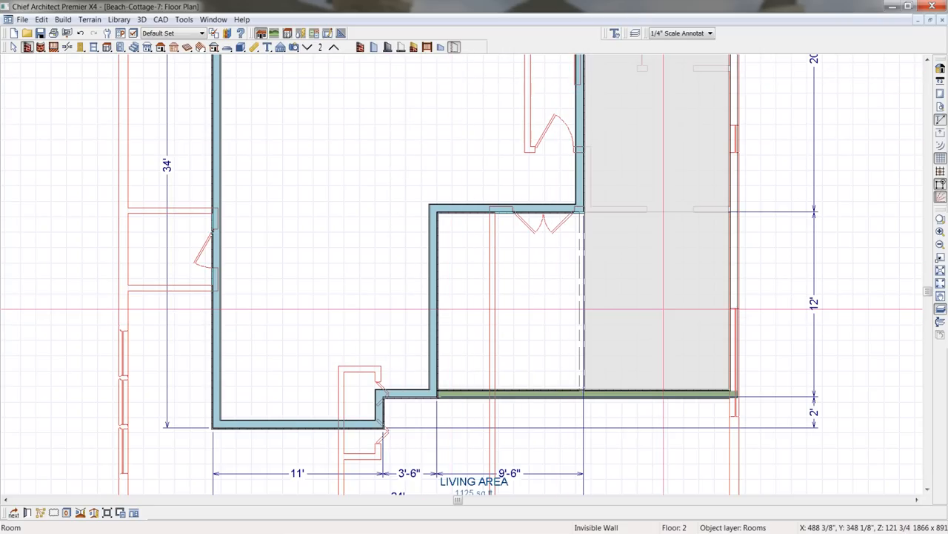
double_click(665, 312)
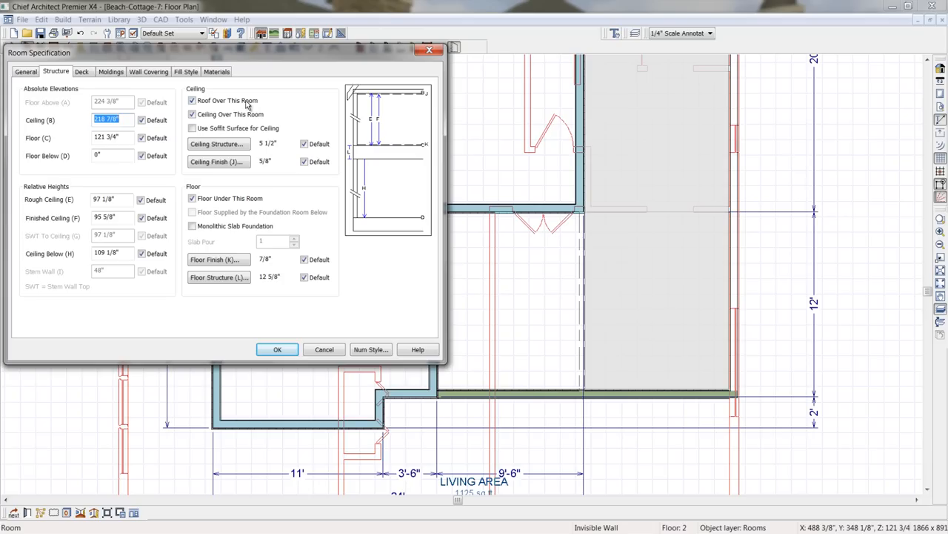
left_click(193, 100)
left_click(192, 114)
left_click(27, 72)
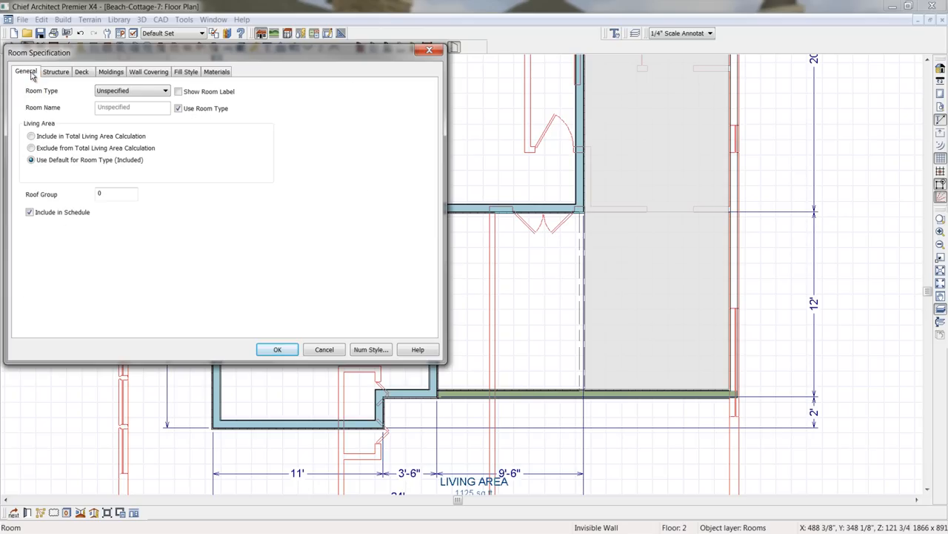
left_click(155, 91)
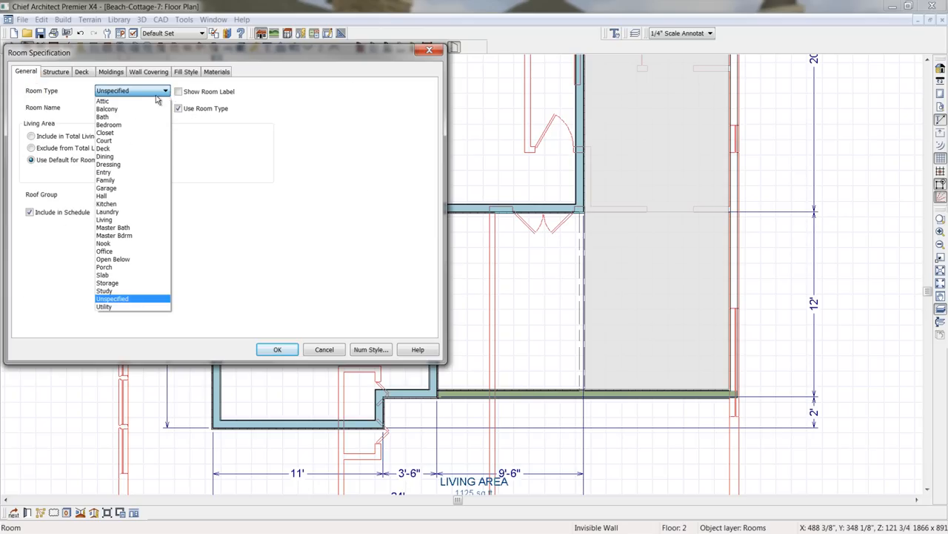
left_click(125, 111)
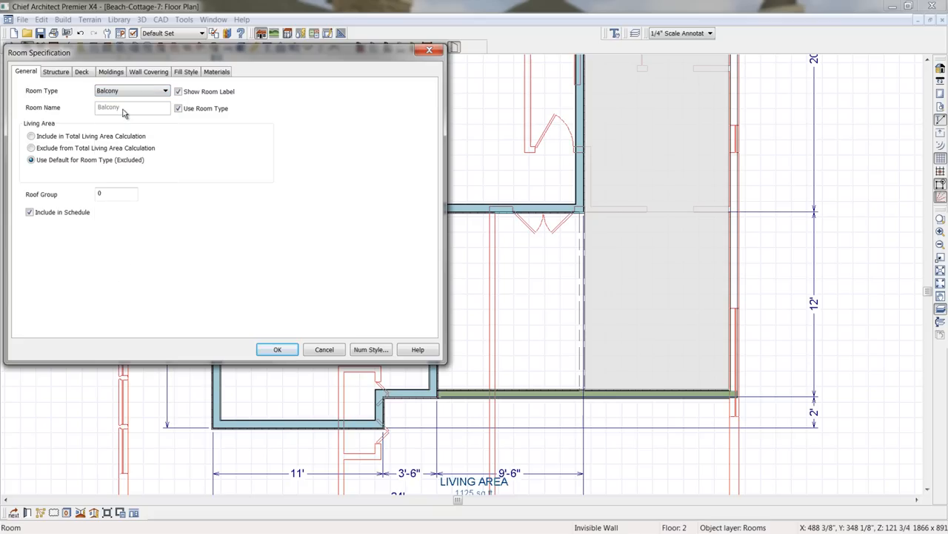
left_click(288, 354)
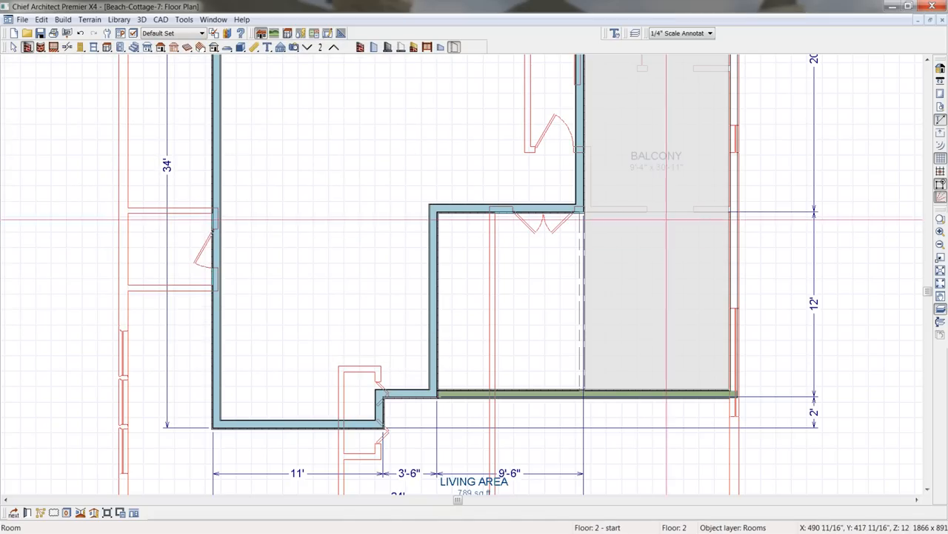
Set the front deck section beside the house to room type Balcony, with a roof but no ceiling over it
left_click(551, 341)
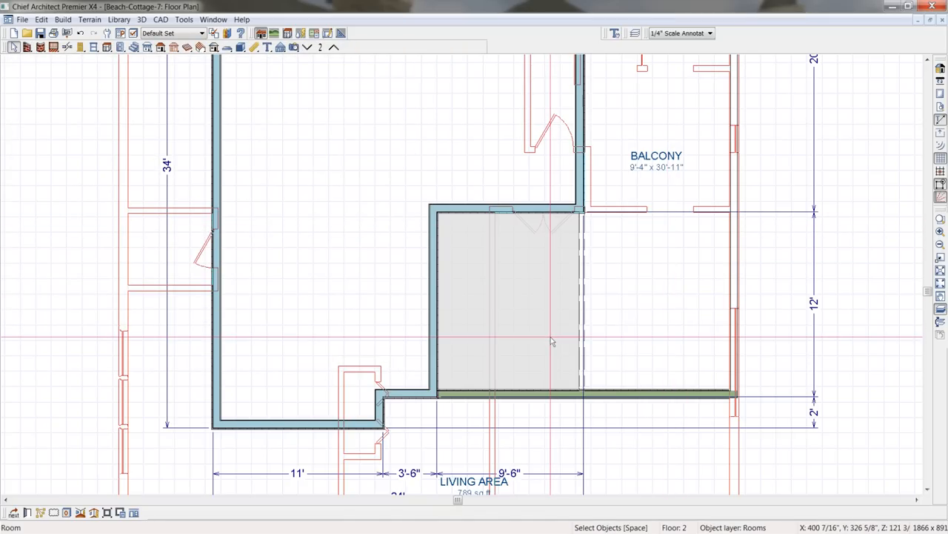
double_click(552, 339)
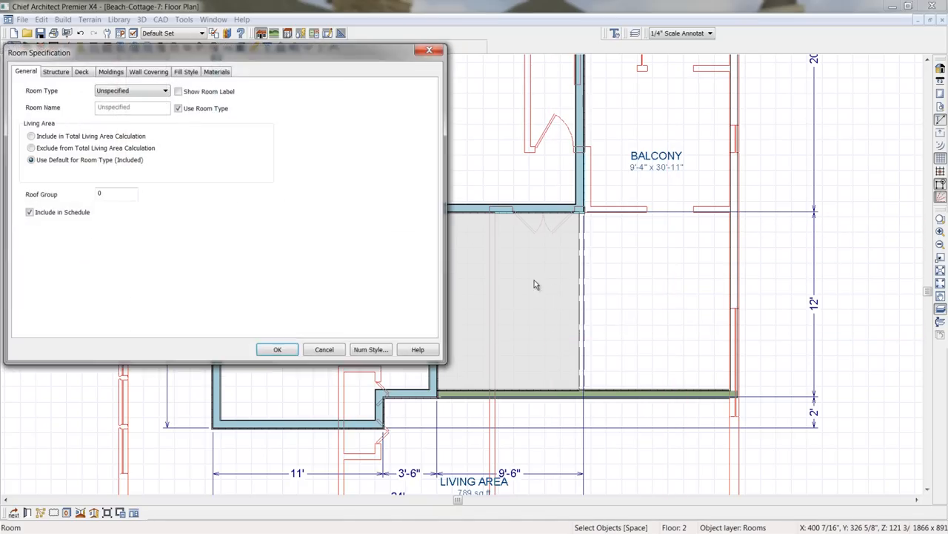
left_click(165, 92)
key("b")
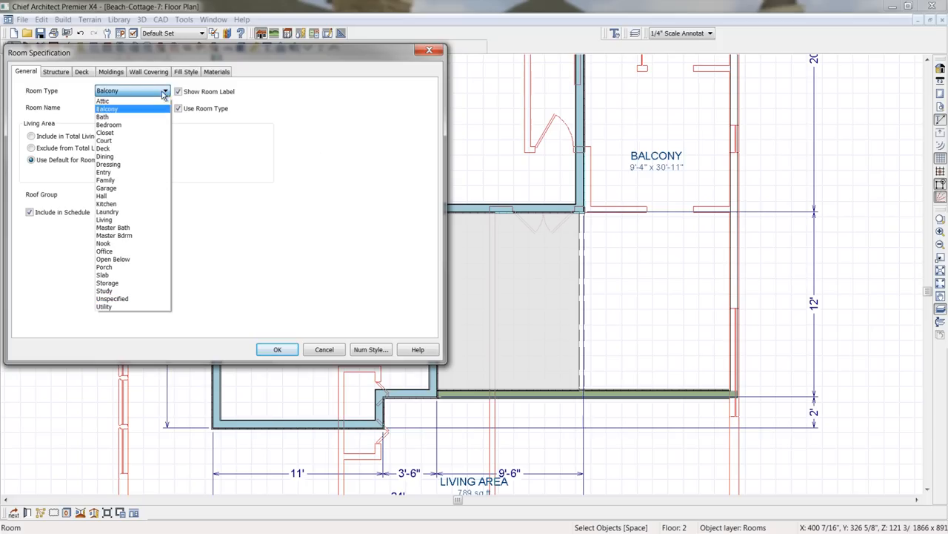
left_click(127, 108)
left_click(61, 72)
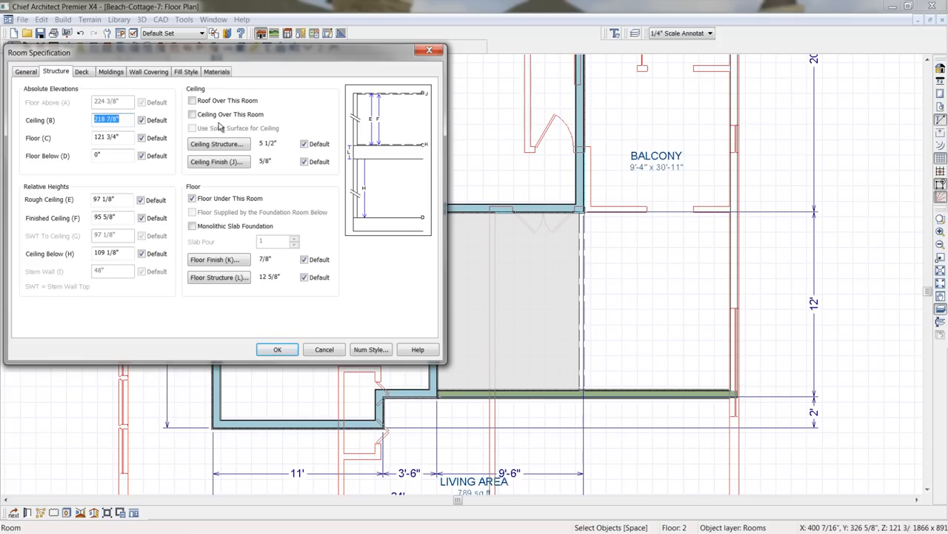
left_click(200, 101)
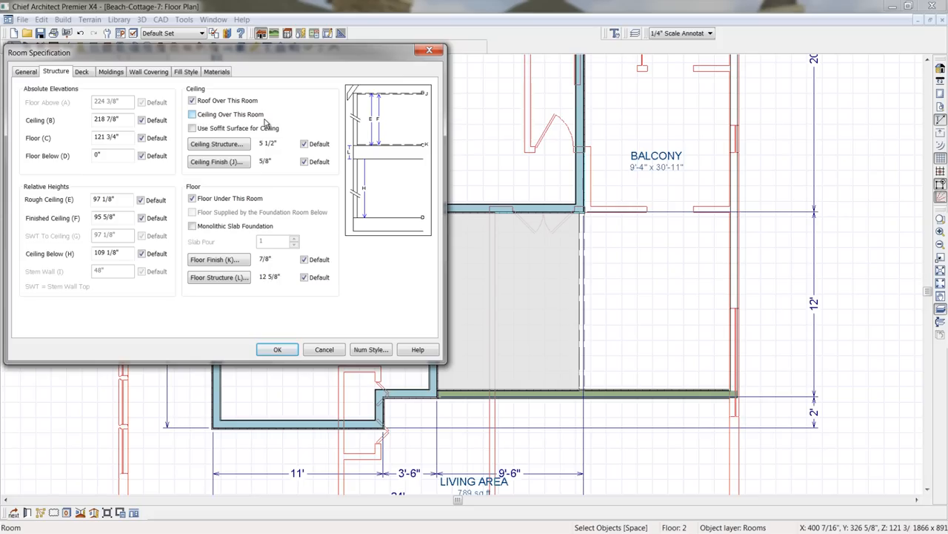
left_click(285, 352)
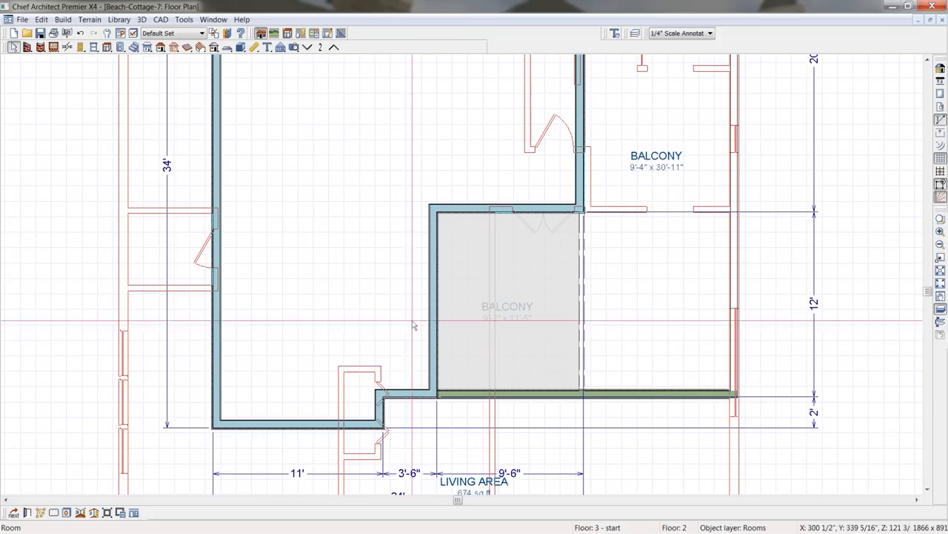
Check the reference photo and make the second floor's 11' front wall and the front deck railing gable walls
middle_click_drag(459, 395, 459, 349)
middle_click_drag(461, 327, 460, 326)
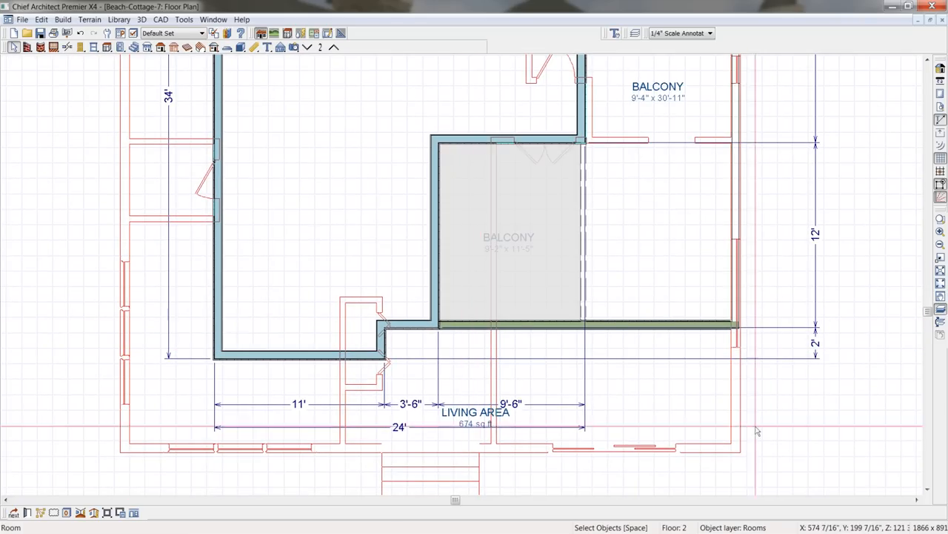
key("alt+Tab")
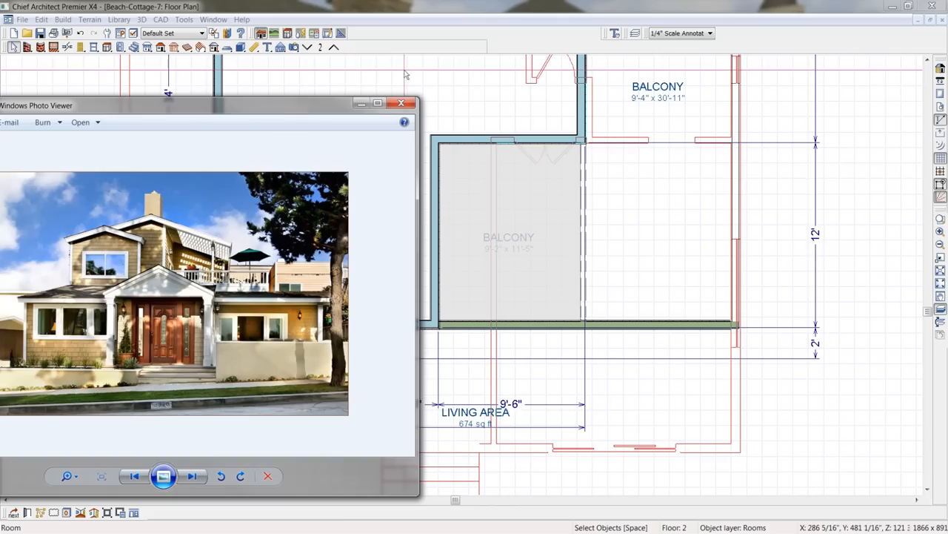
left_click(508, 327)
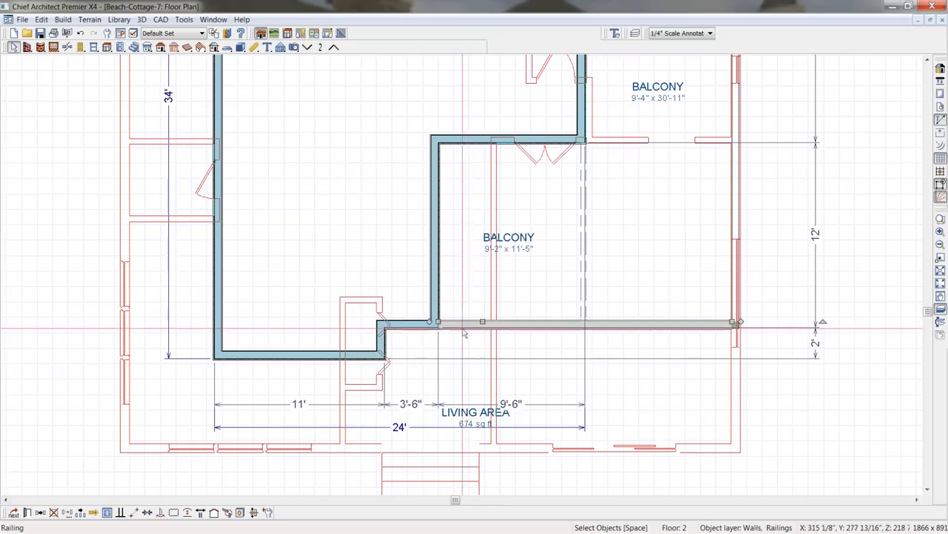
left_click(309, 358)
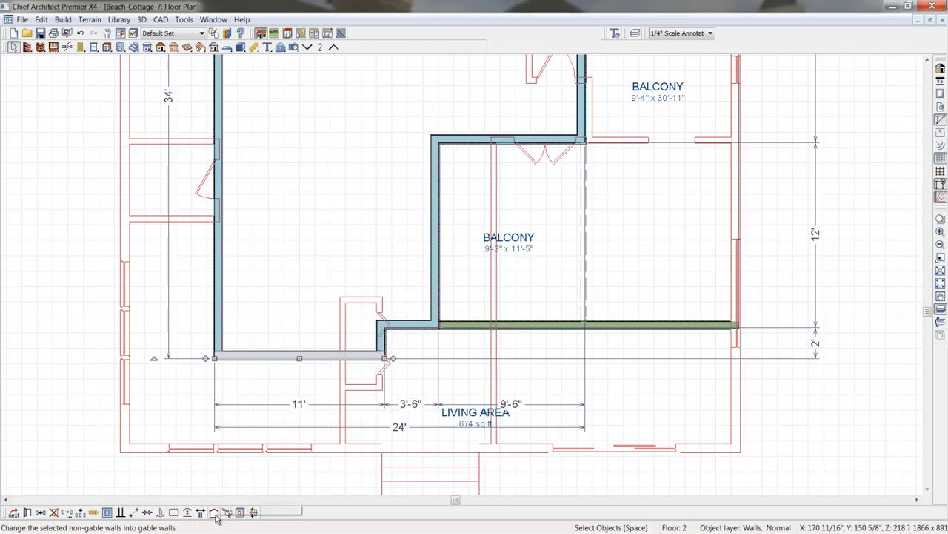
left_click(214, 512)
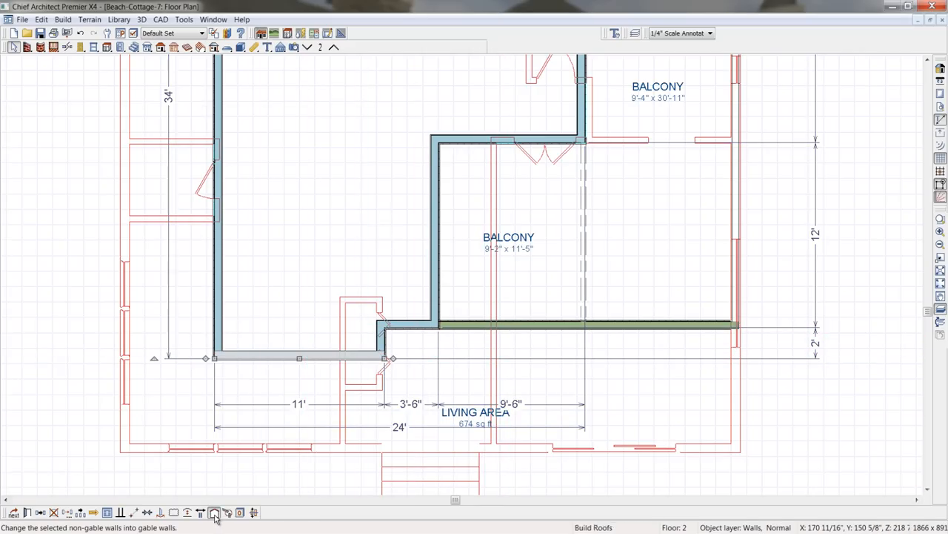
left_click(548, 324)
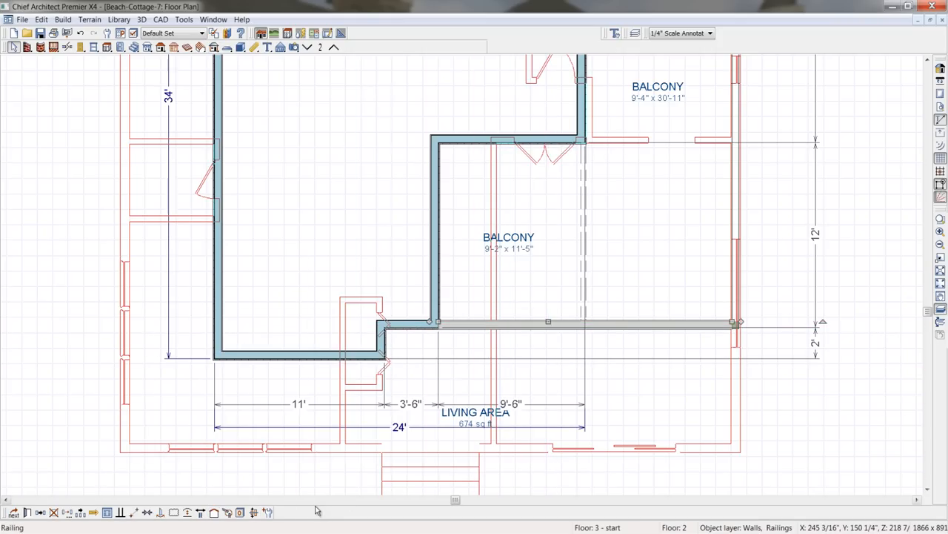
left_click(213, 514)
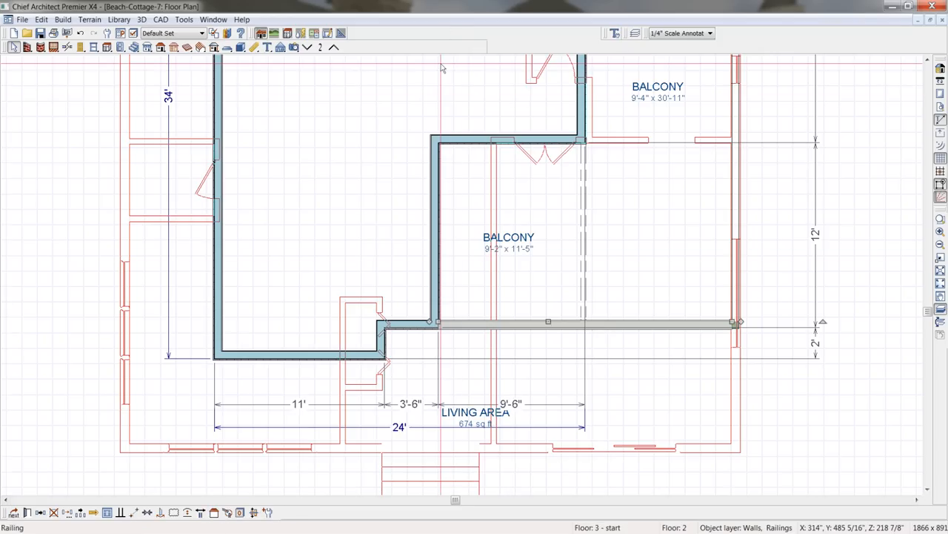
Switch to floor 1 and make the house's 40' right exterior wall a gable wall
left_click(308, 48)
scroll(730, 237, "down", 2)
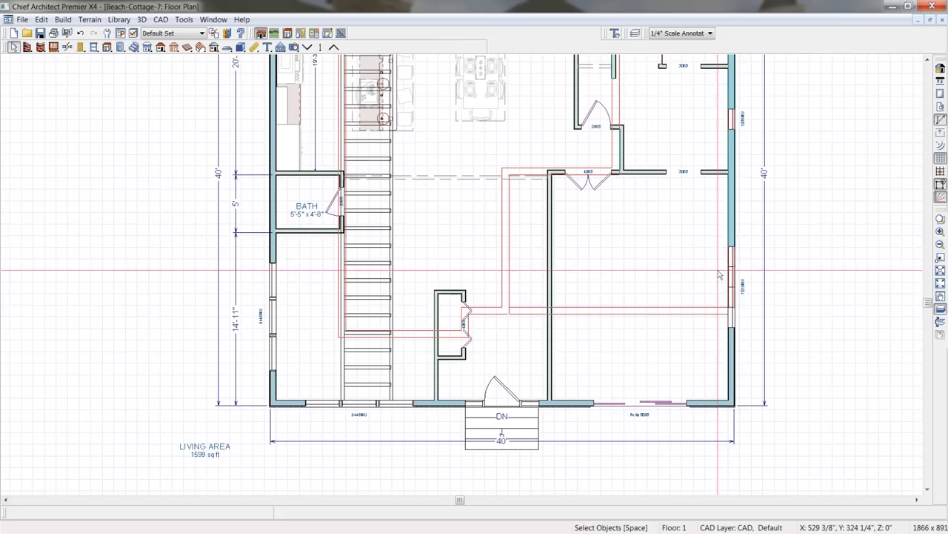
left_click(734, 223)
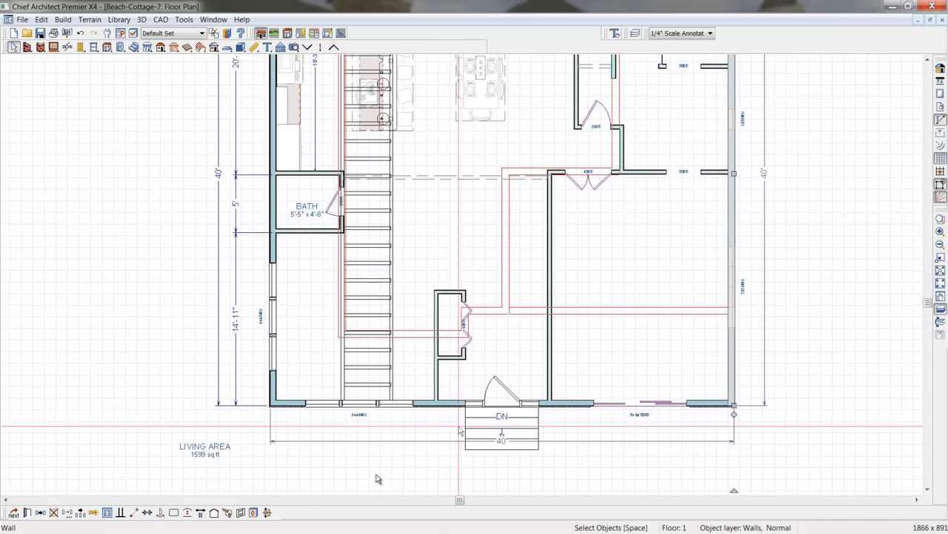
left_click(214, 513)
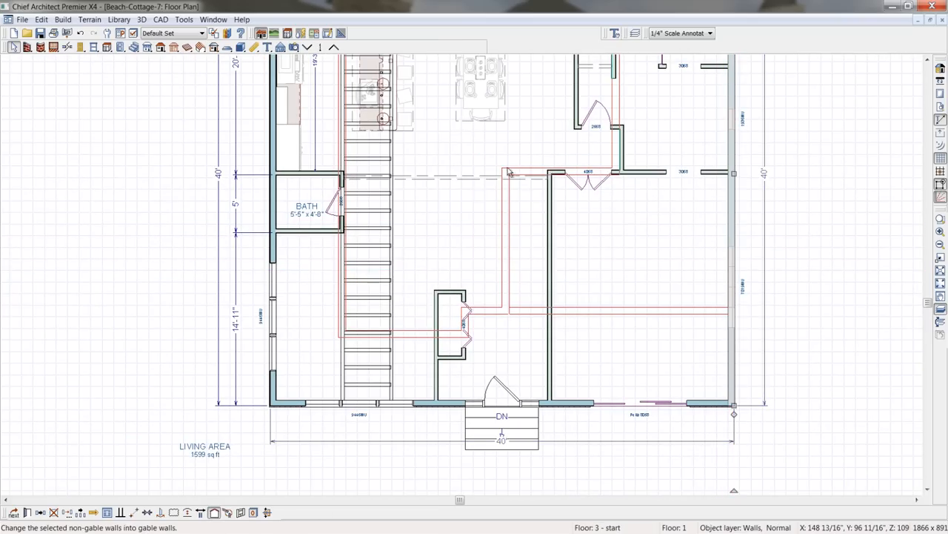
Return to floor 2, create a full perspective overview and examine the roofs, front gables and deck from several angles
scroll(561, 214, "down", 1)
middle_click_drag(563, 223, 547, 273)
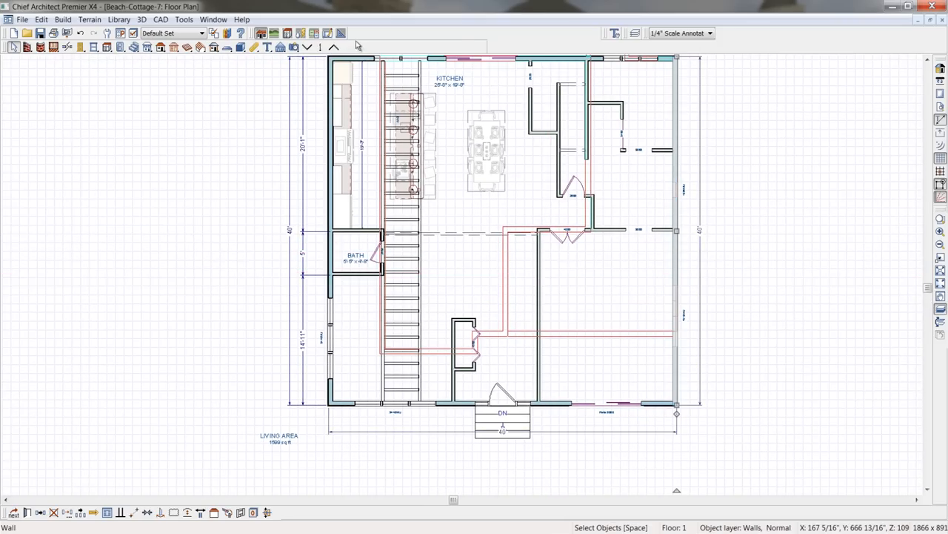
left_click(333, 46)
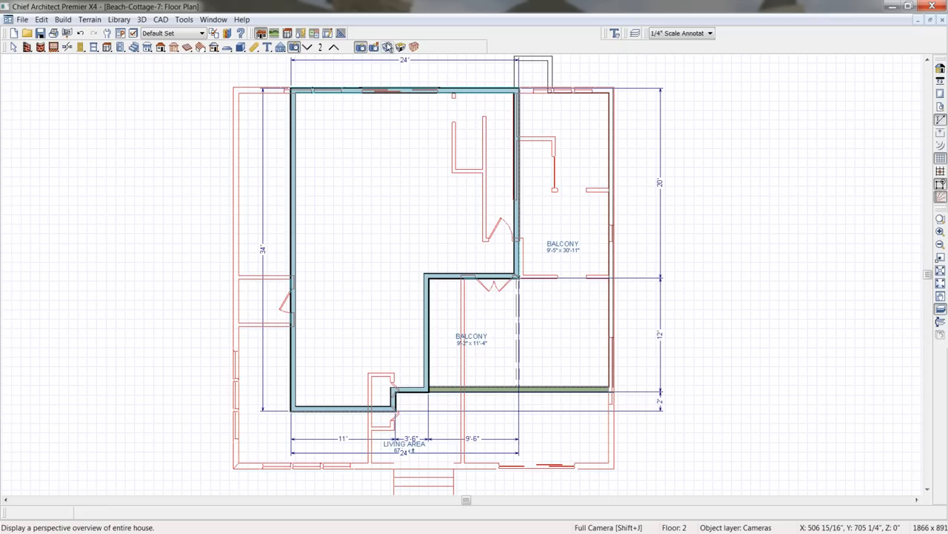
left_click(387, 47)
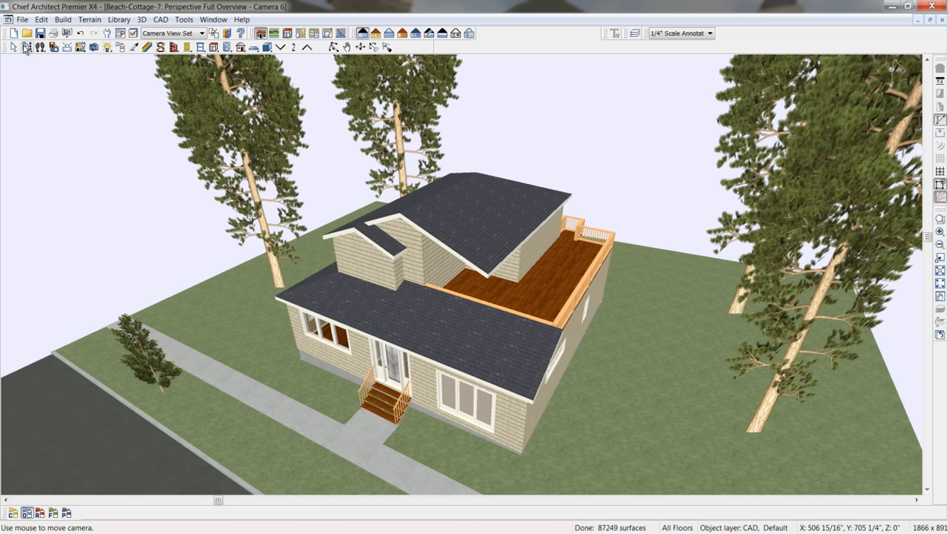
left_click(27, 47)
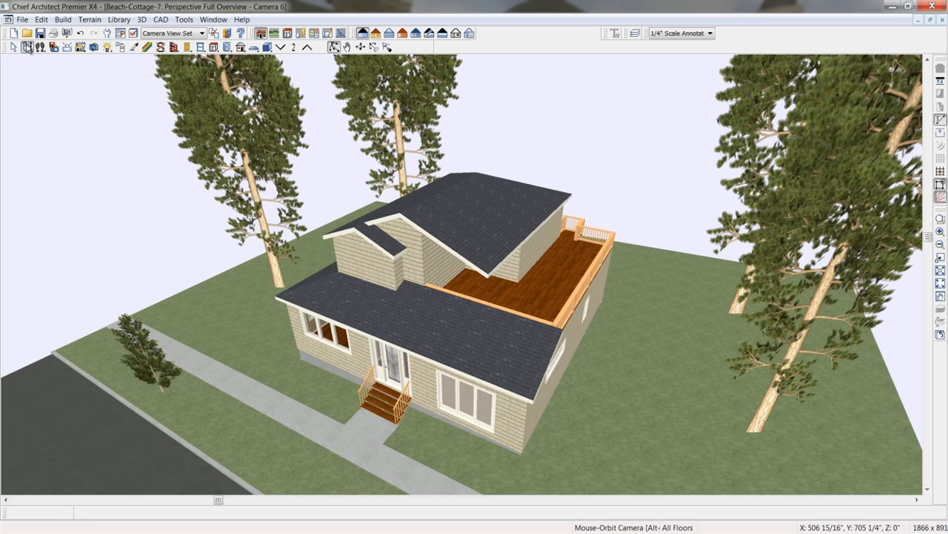
left_click_drag(402, 330, 496, 330)
scroll(445, 244, "up", 3)
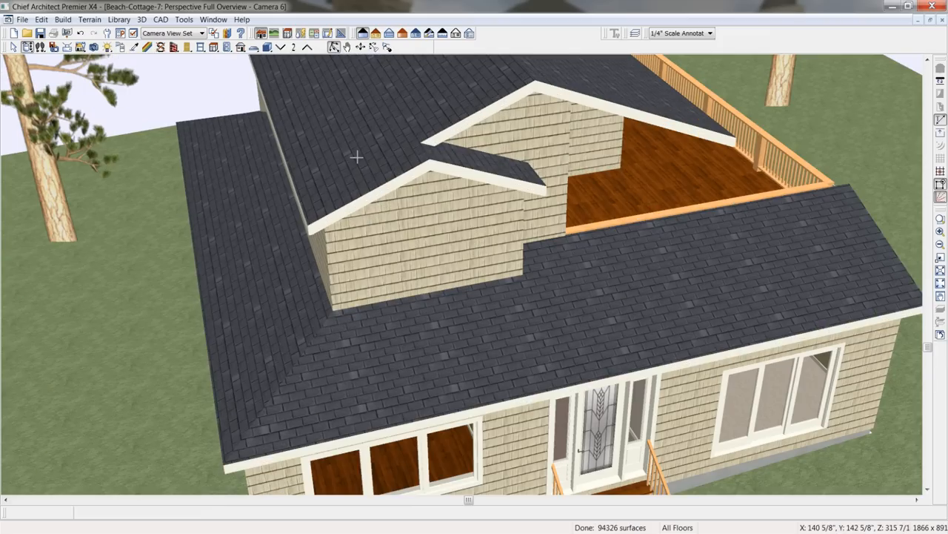
left_click(360, 161)
scroll(464, 343, "down", 3)
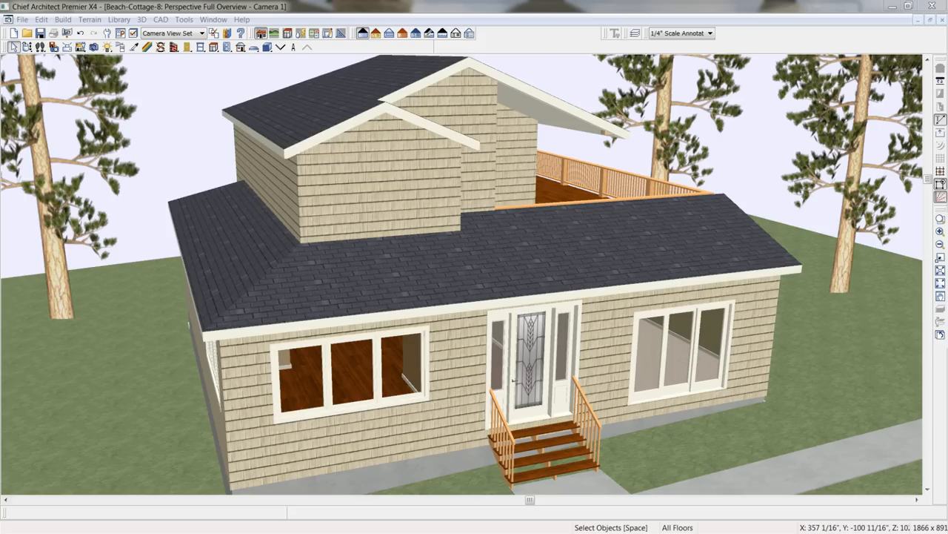
Check the reference photo, place a window in the second floor's front gable wall and stretch it to 54" high
left_click_drag(947, 202, 747, 199)
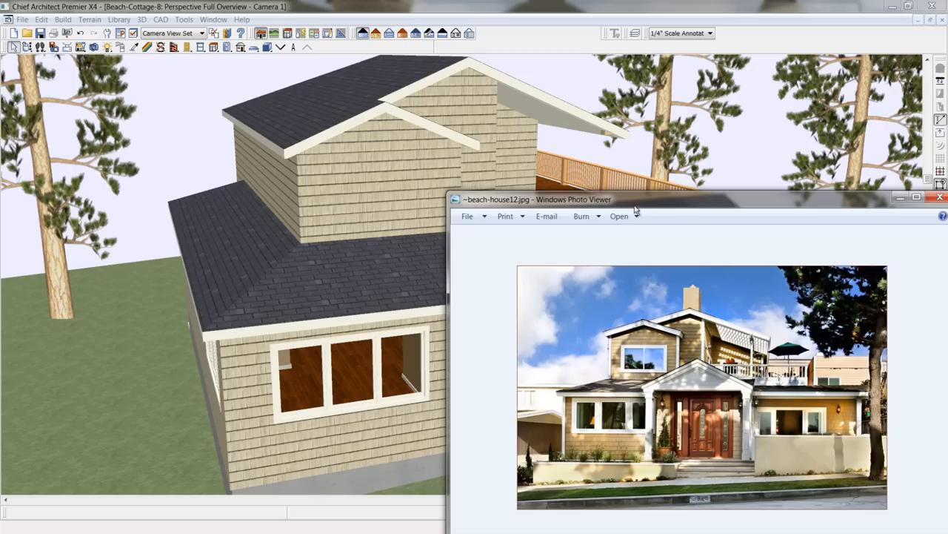
left_click_drag(634, 205, 947, 205)
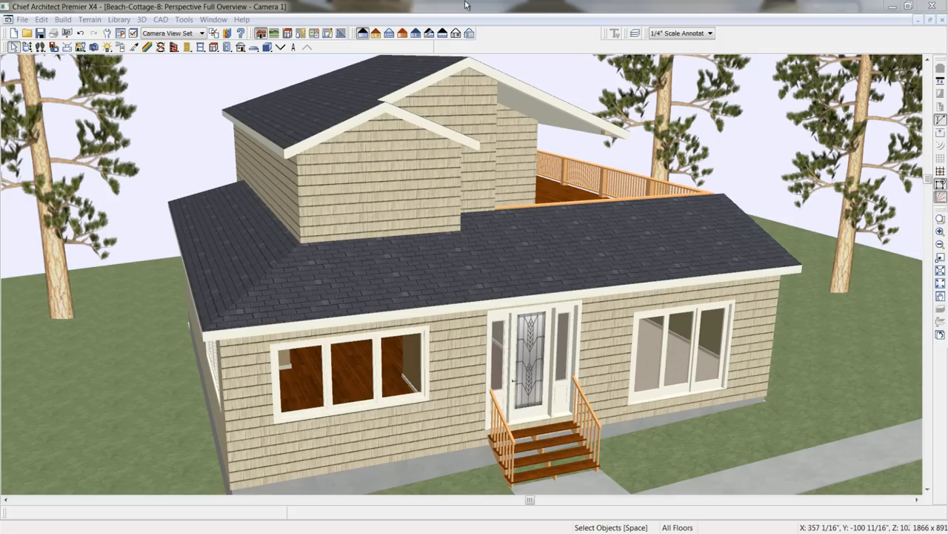
left_click(200, 46)
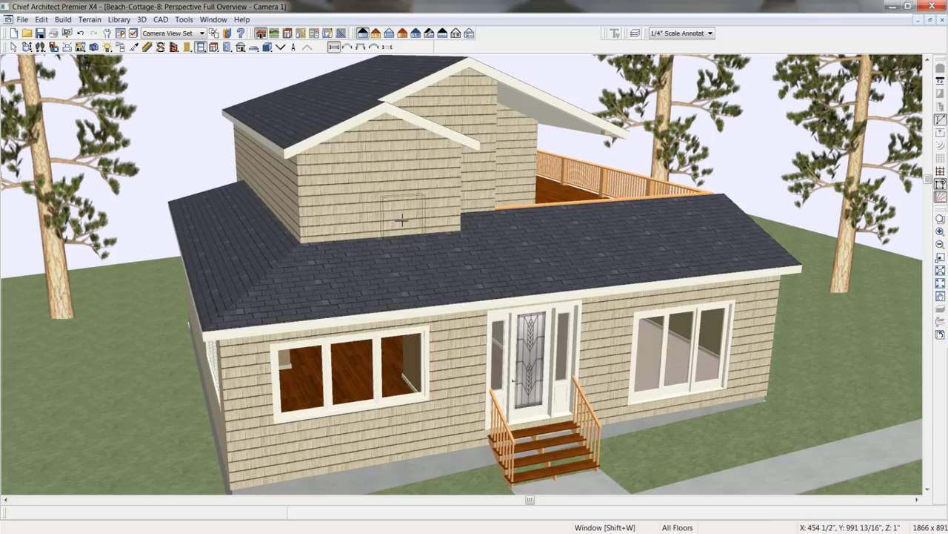
left_click(360, 196)
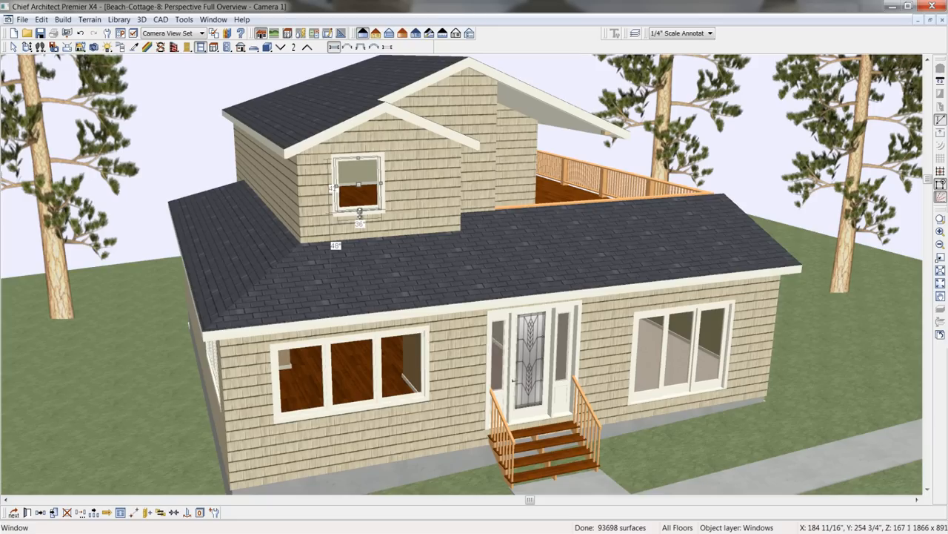
left_click_drag(360, 215, 359, 226)
Make the upper front window a Single Casement with a floor-to-top height of 84"
double_click(360, 226)
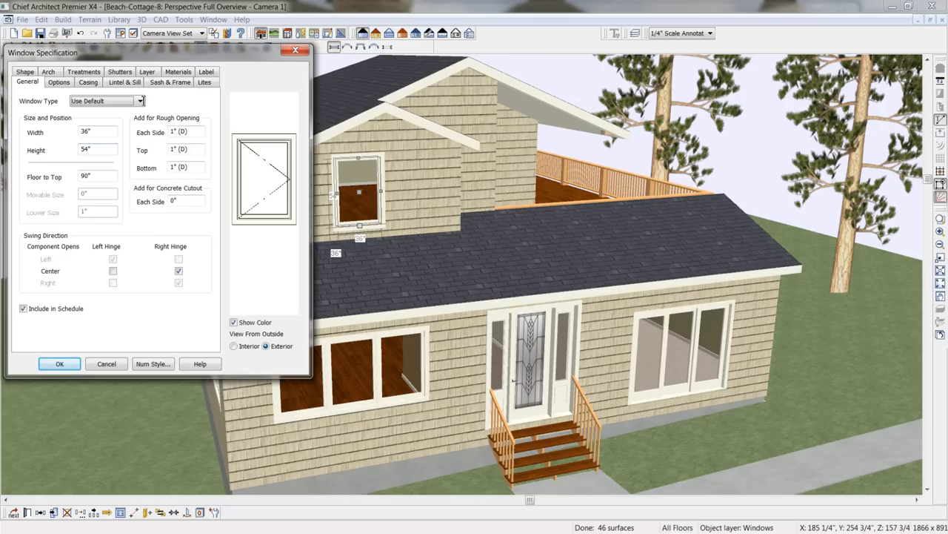
left_click(141, 101)
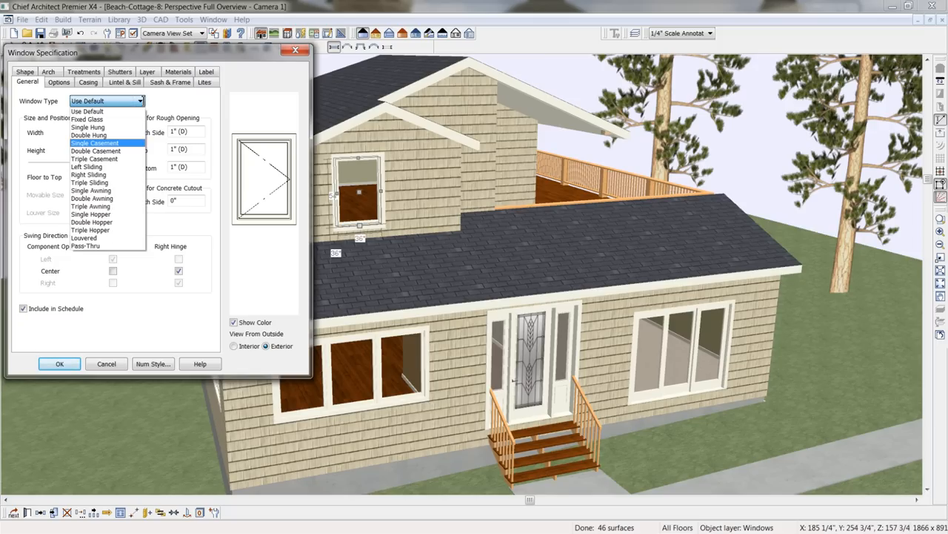
left_click(108, 145)
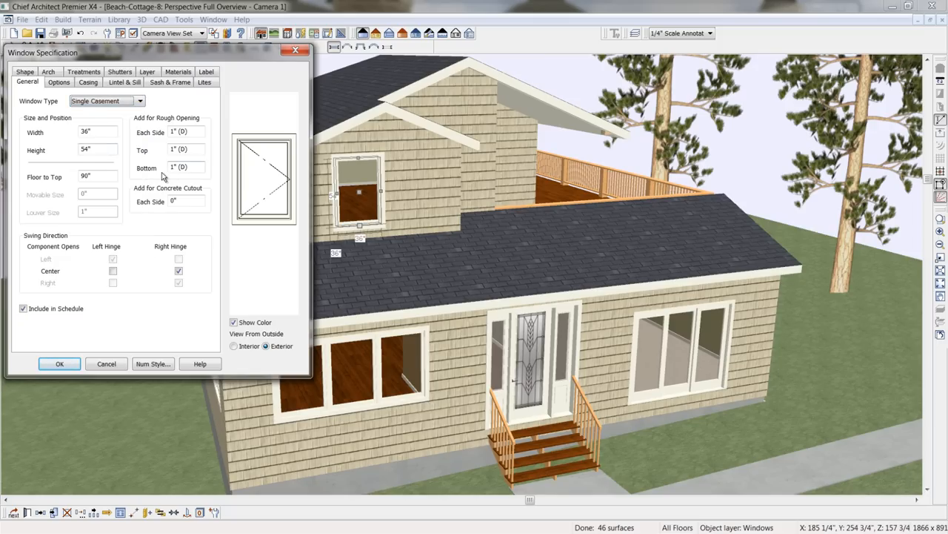
left_click_drag(106, 176, 56, 173)
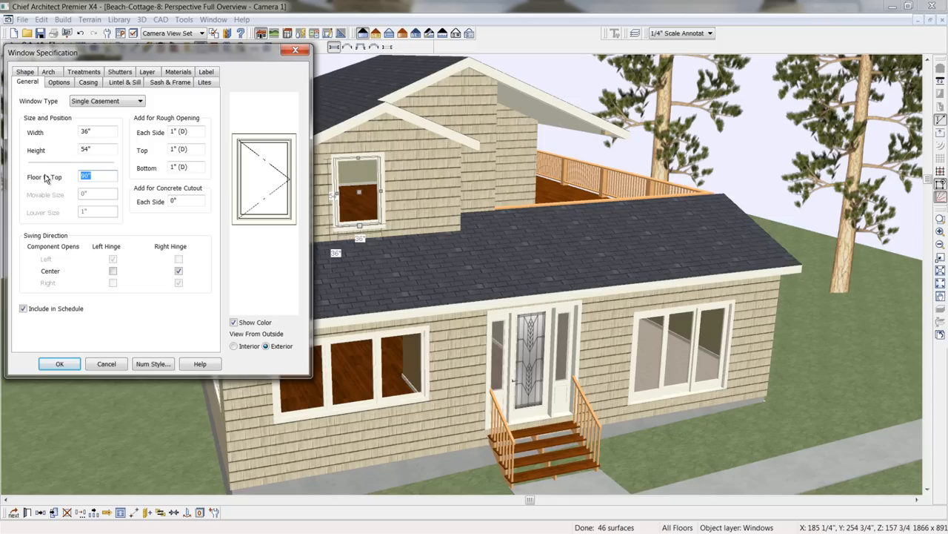
type("84")
key("Tab")
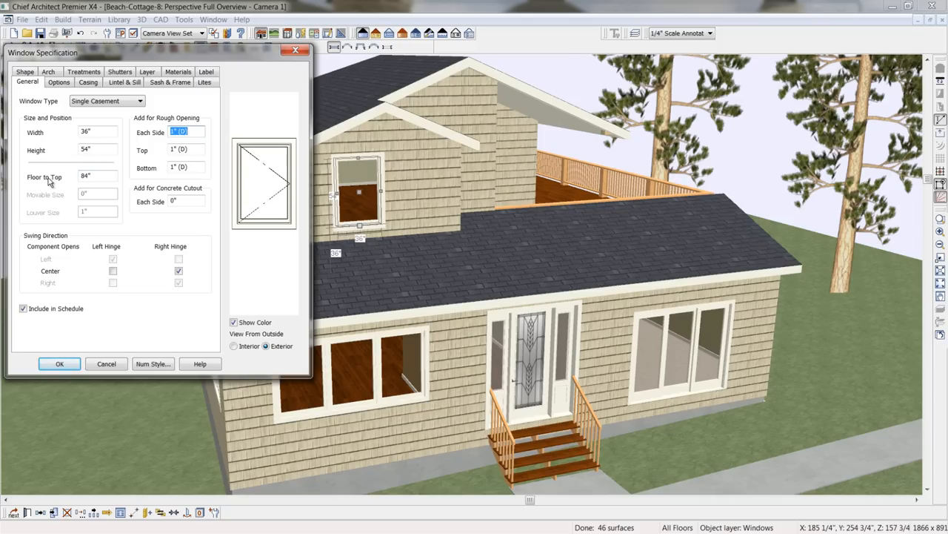
left_click(70, 368)
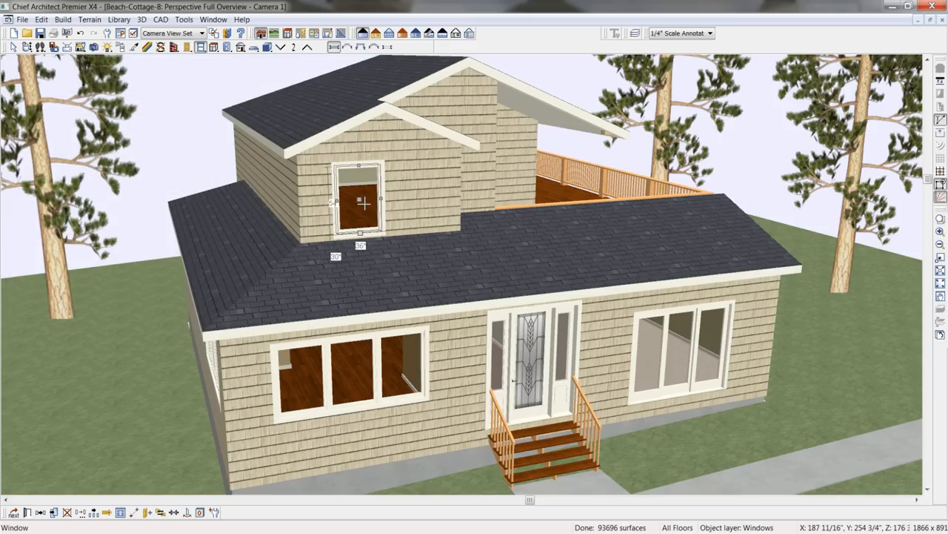
Copy the upper front window beside the original and, in the floor plan, move the copy close enough for their casings to meet
left_click(40, 512)
left_click_drag(359, 199, 422, 195)
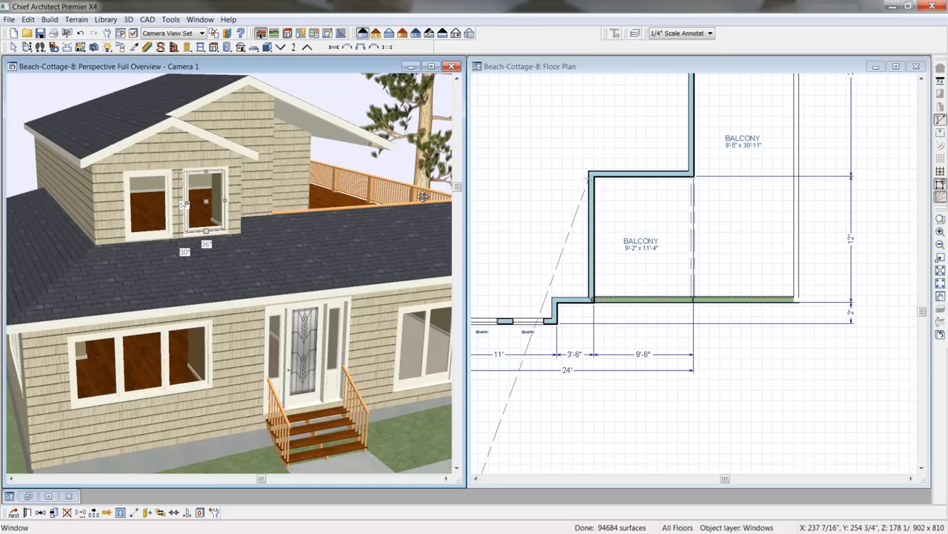
left_click(534, 224)
middle_click_drag(604, 216, 638, 202)
scroll(541, 309, "up", 2)
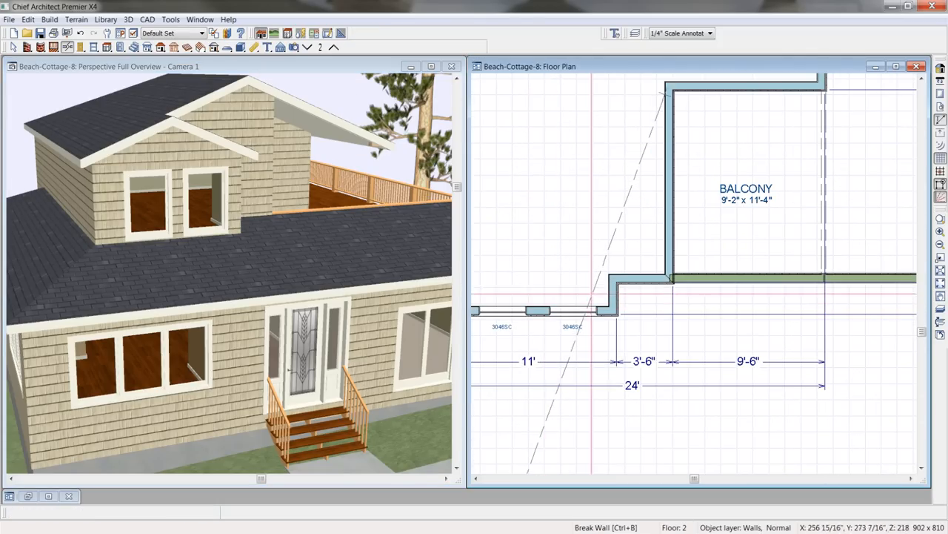
middle_click_drag(586, 309, 659, 273)
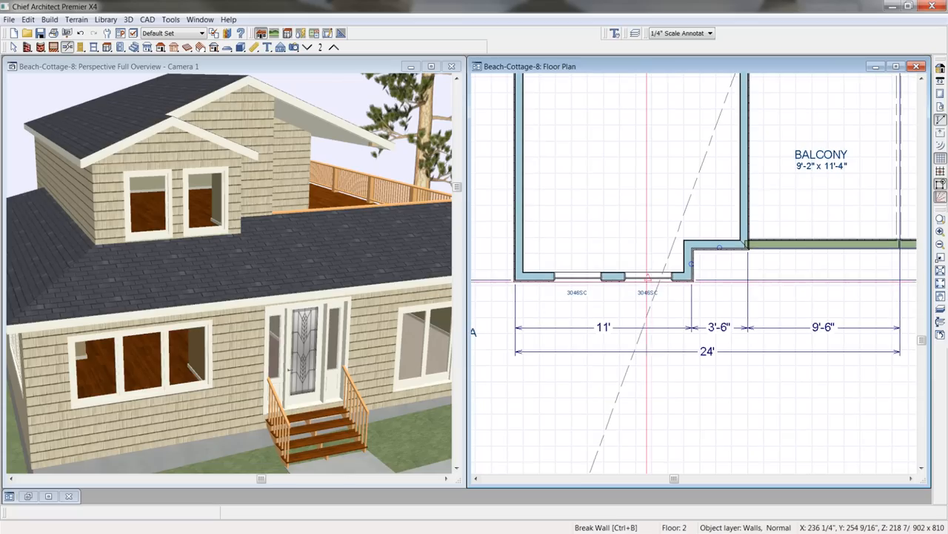
scroll(648, 280, "up", 1)
left_click(641, 281)
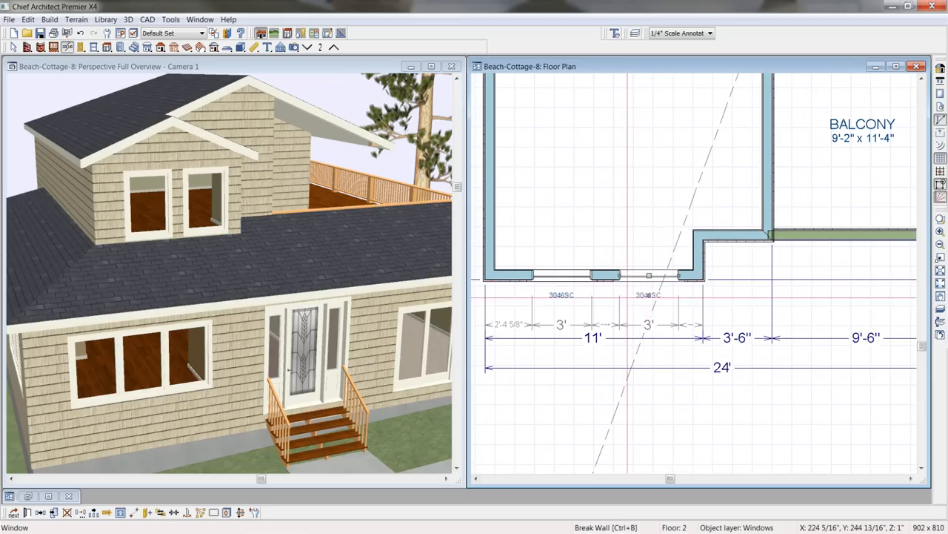
left_click_drag(647, 276, 615, 331)
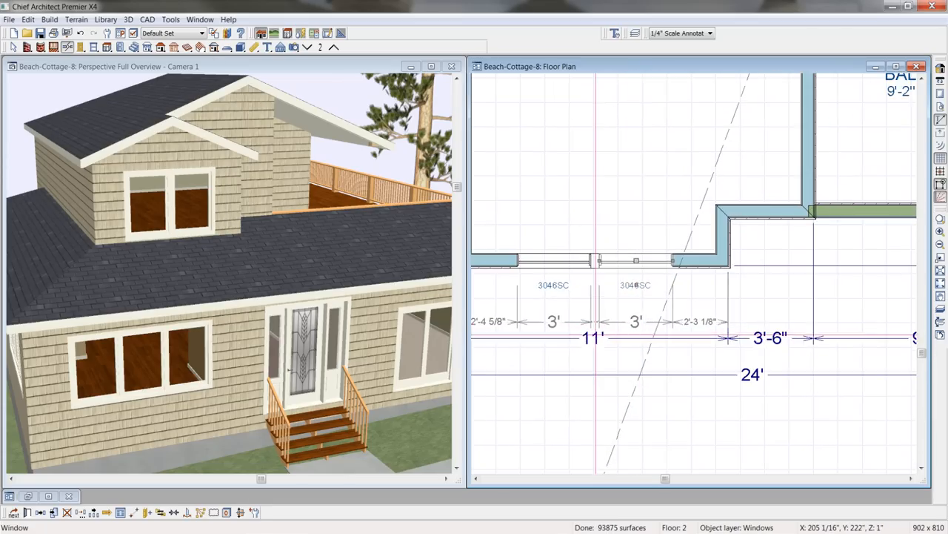
Set the gap between the two upper front windows to 5"
scroll(596, 333, "up", 2)
left_click(598, 300)
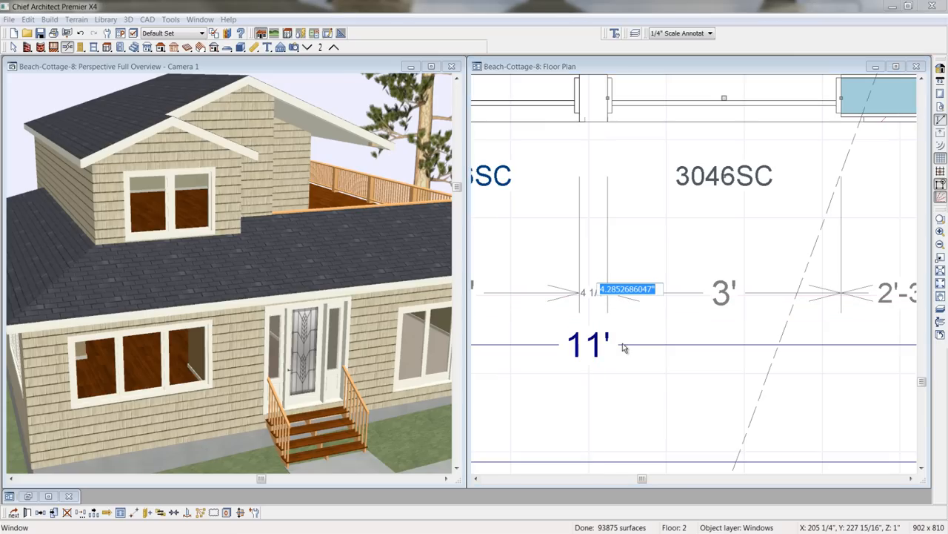
type("5")
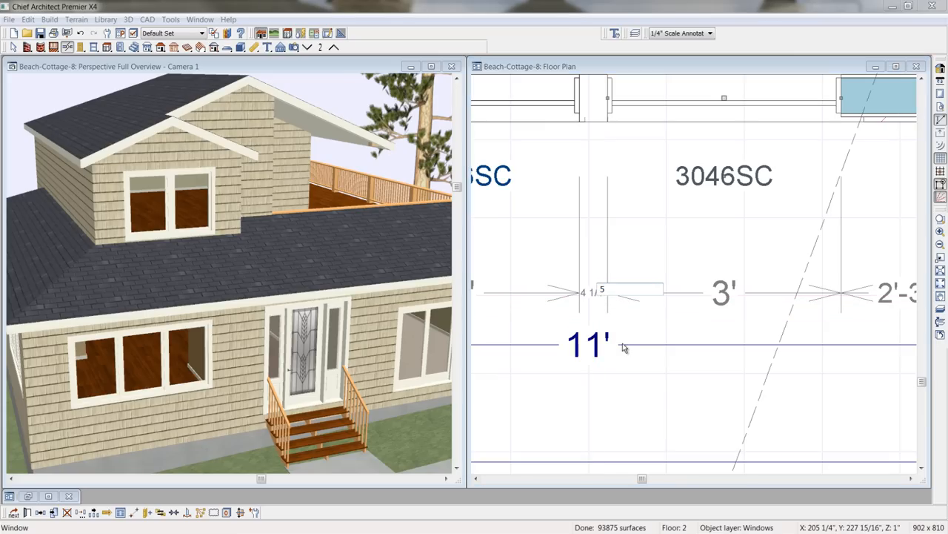
left_click(623, 348)
scroll(623, 347, "down", 4)
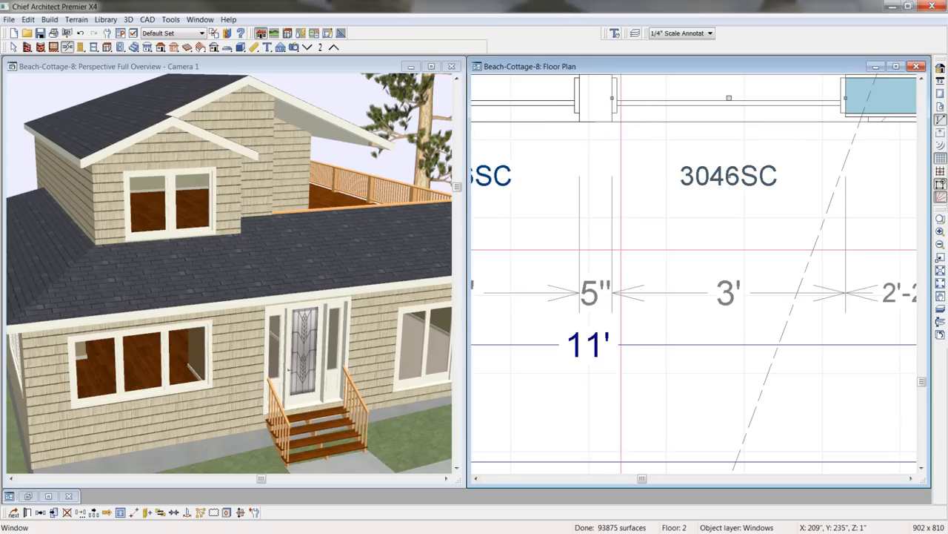
Select both upper front windows together and center the pair on the 11' front wall
scroll(606, 243, "down", 2)
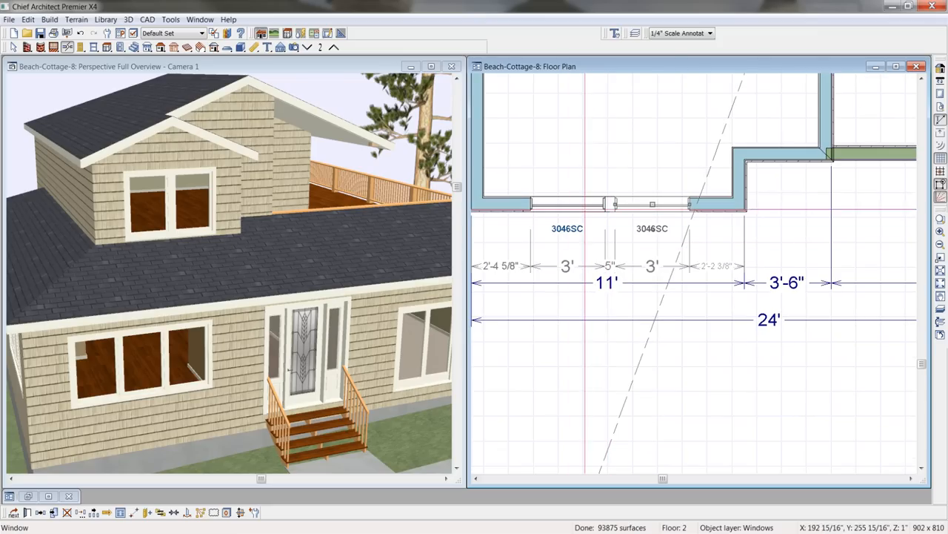
left_click(583, 208, "shift")
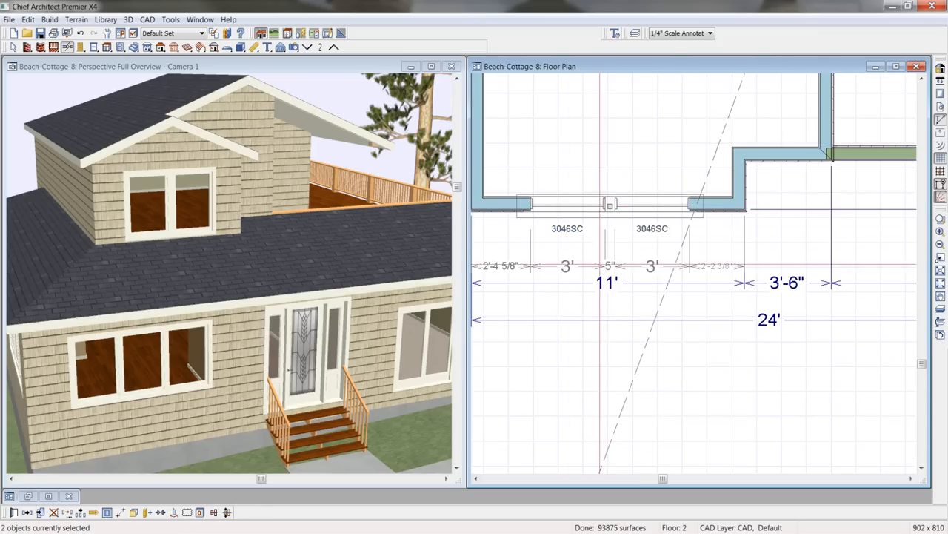
left_click(162, 514)
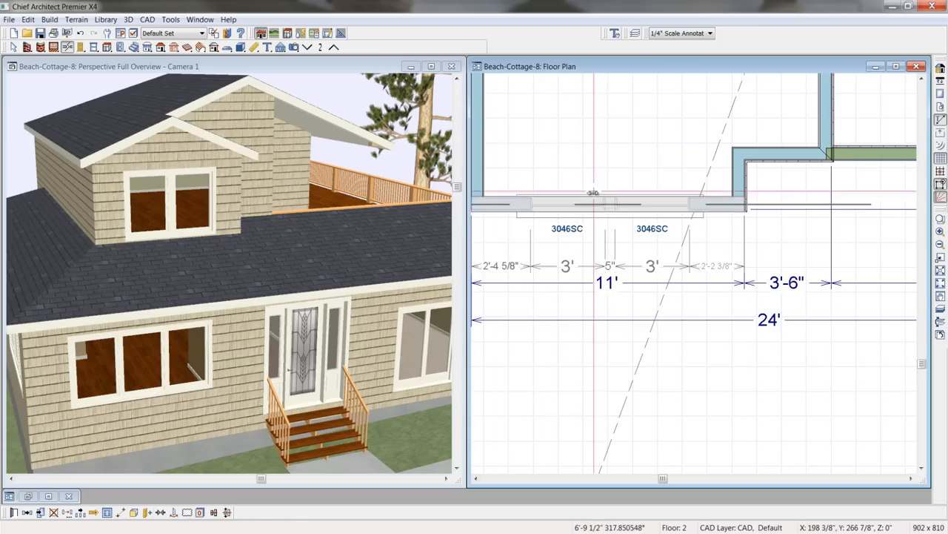
left_click(604, 173)
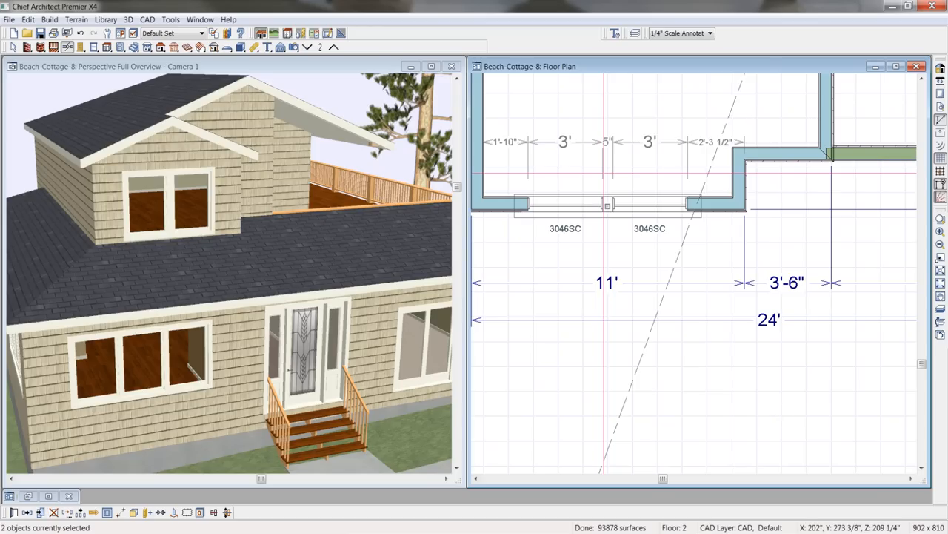
Copy the pair of front windows onto the second floor's 34' side wall and set the copies' height to 42"
scroll(636, 265, "down", 3)
middle_click_drag(636, 265, 679, 372)
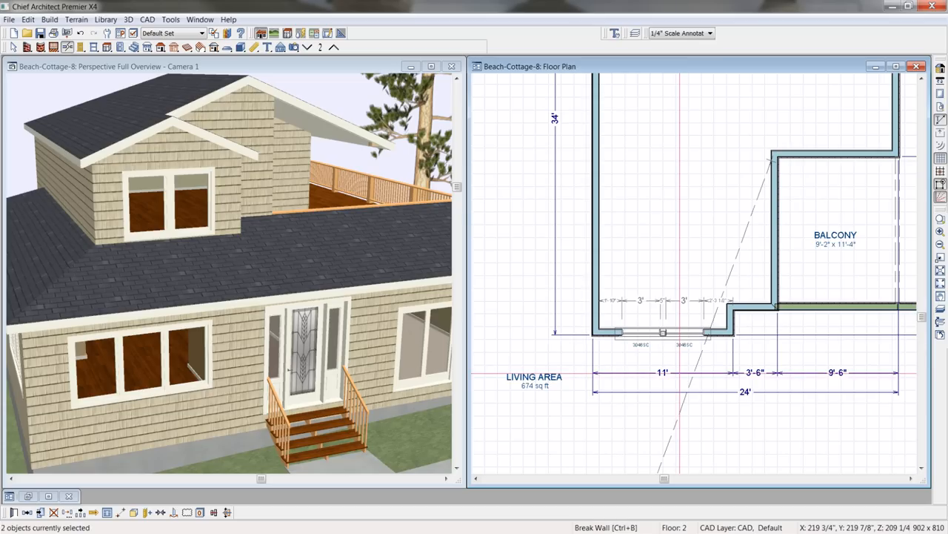
left_click(121, 68)
left_click(143, 204)
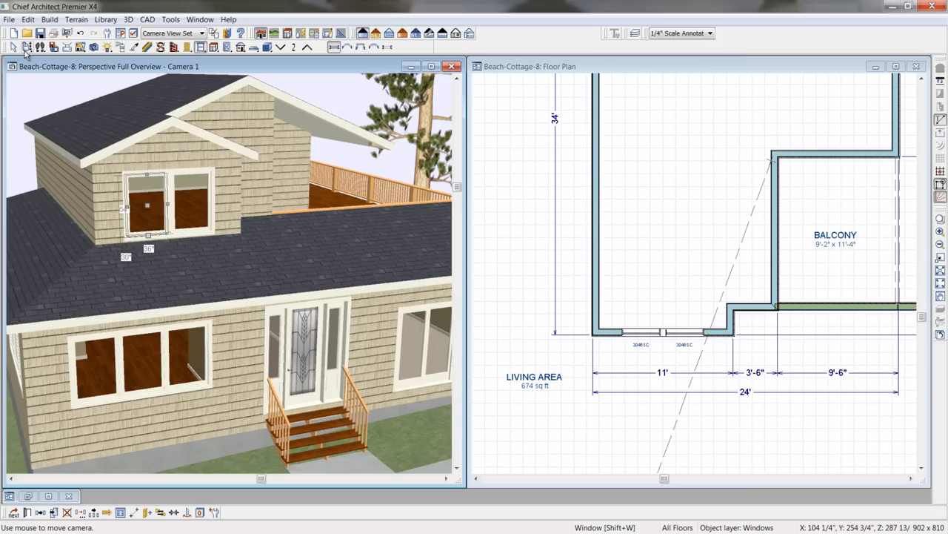
left_click(53, 512)
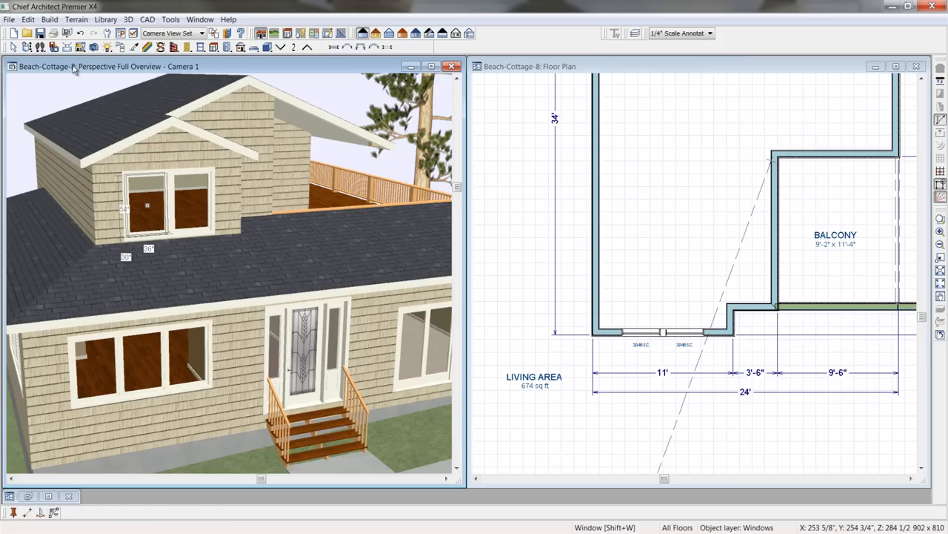
left_click(26, 47)
left_click_drag(81, 129, 159, 130)
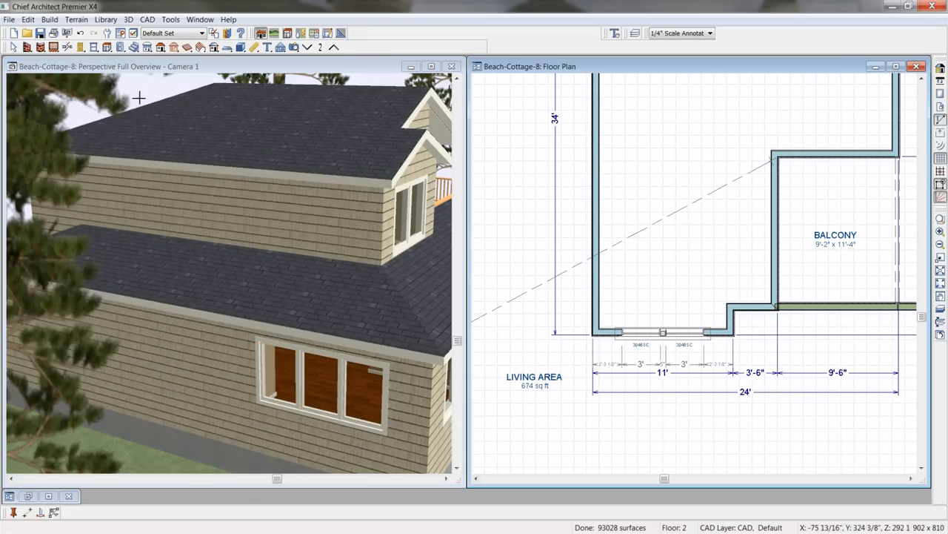
left_click(602, 242)
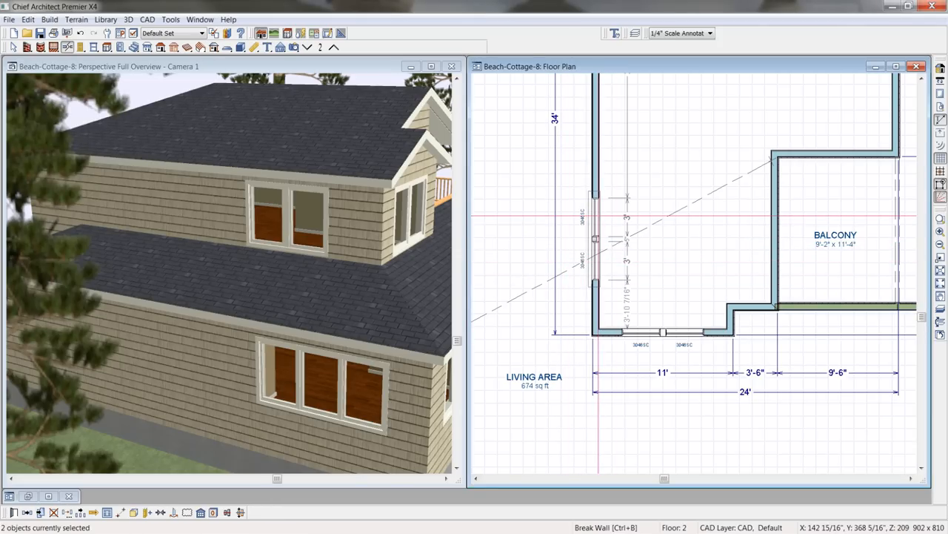
double_click(597, 215)
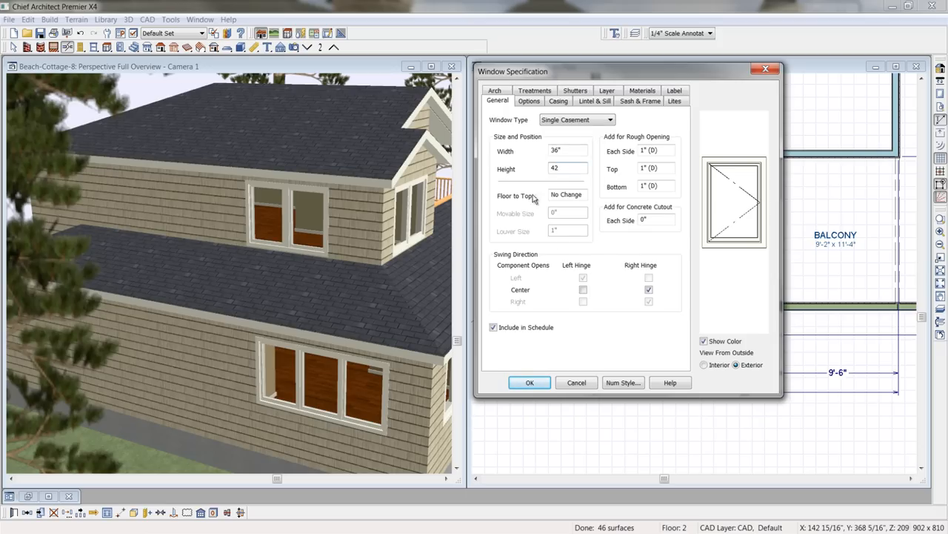
left_click(530, 382)
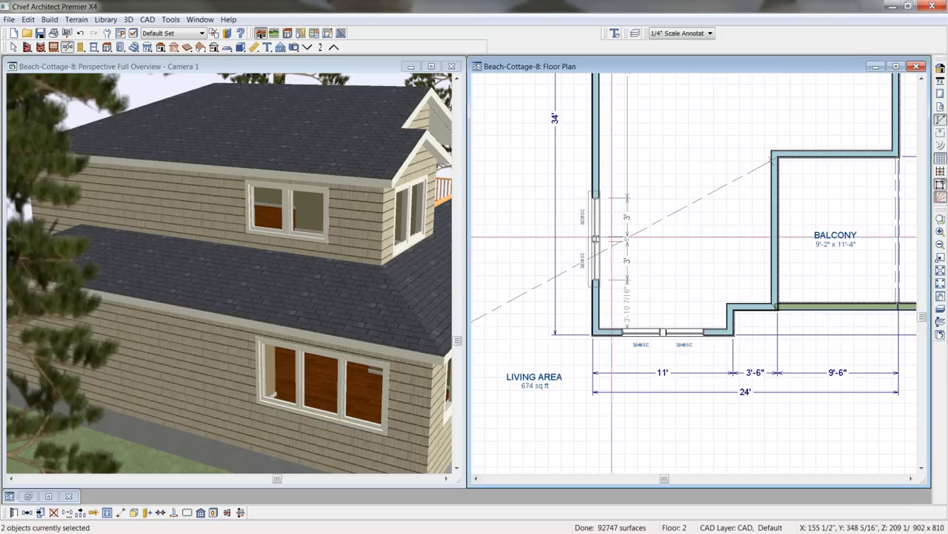
Place a third copy of the side windows beside the existing pair on the second floor's 34' side wall
left_click(595, 219)
left_click(53, 512)
left_click_drag(595, 220, 598, 170)
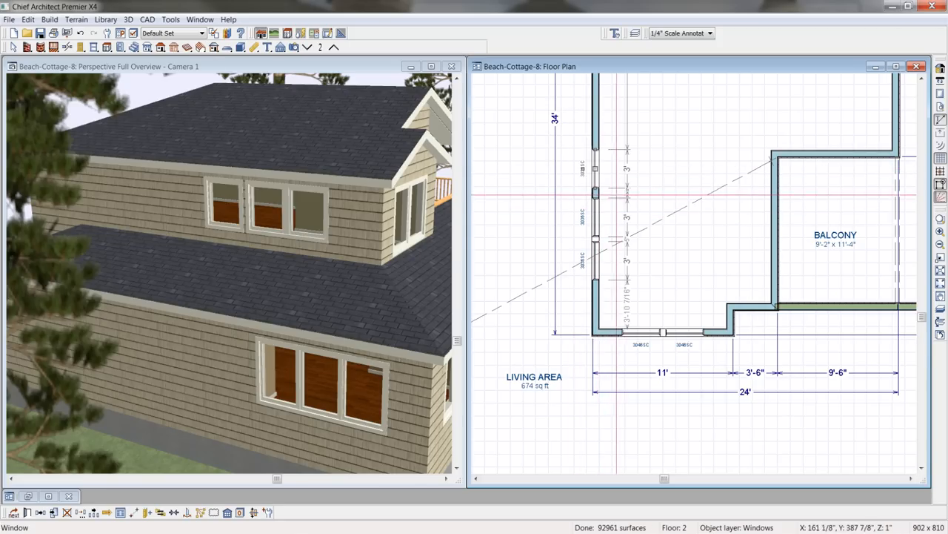
Set the gap between the third side window and its neighbour to 5"
scroll(627, 193, "up", 8)
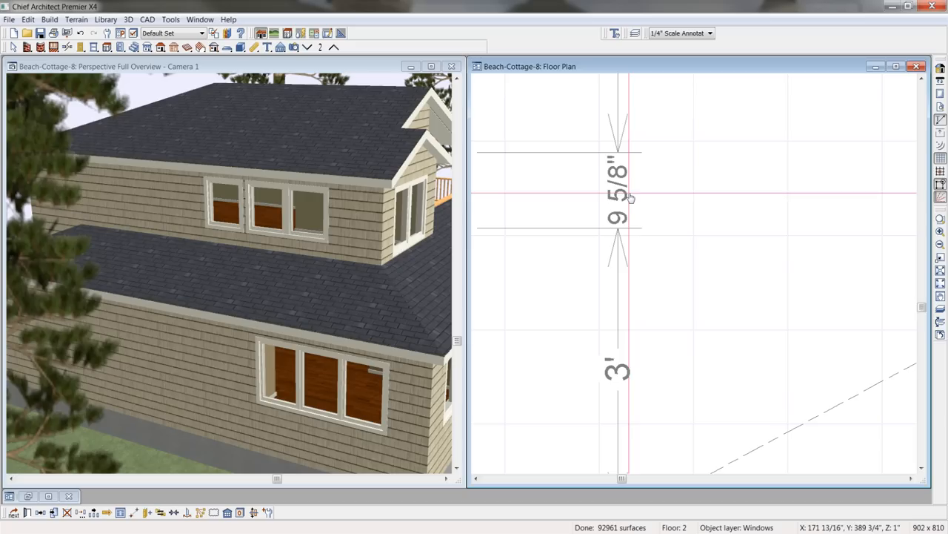
left_click(629, 202)
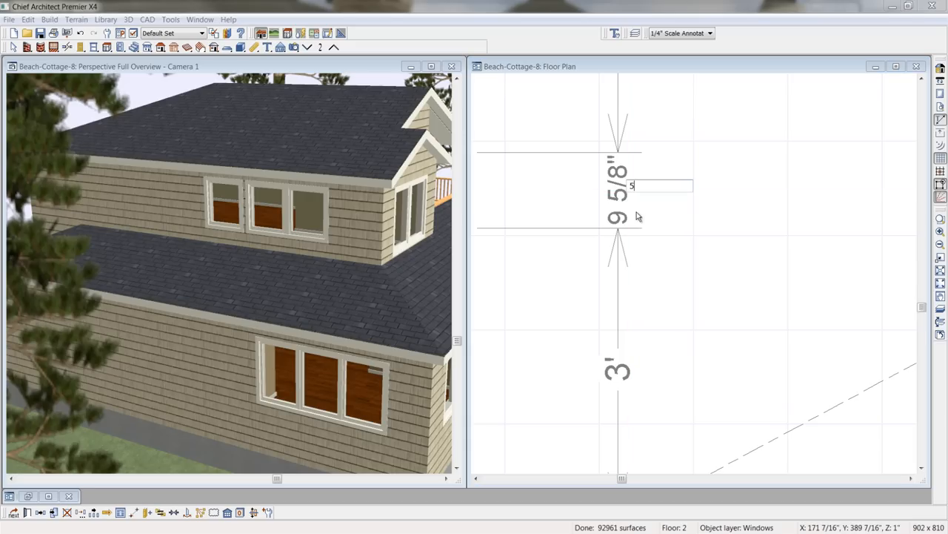
type("5")
key("Return")
scroll(637, 215, "down", 5)
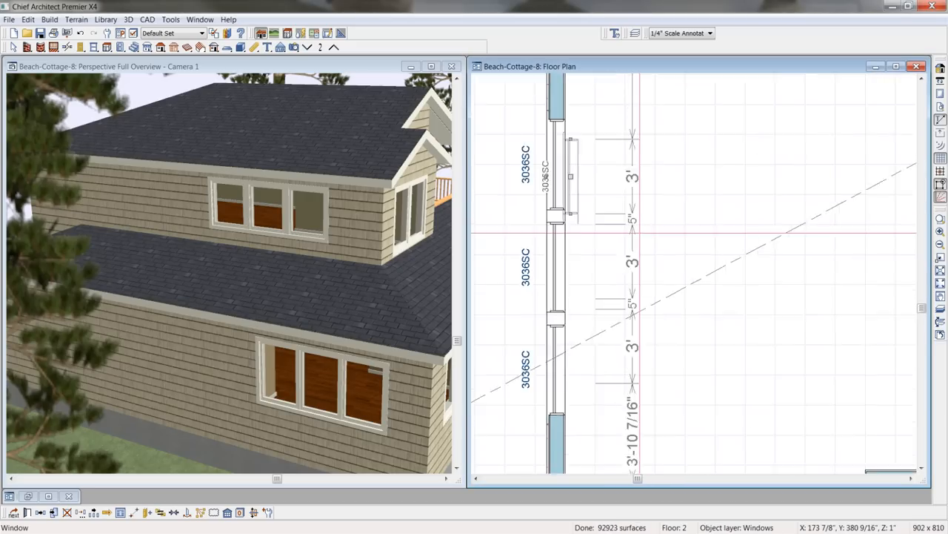
Select the three side windows together and set the group's distance from the front corner to 3'-6"
scroll(640, 233, "down", 2)
left_click(587, 248, "shift")
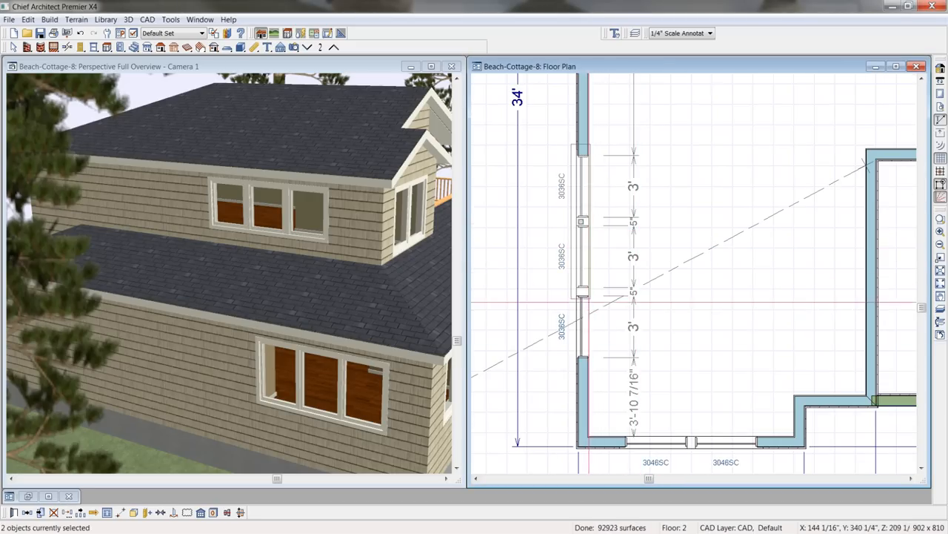
left_click(583, 319, "shift")
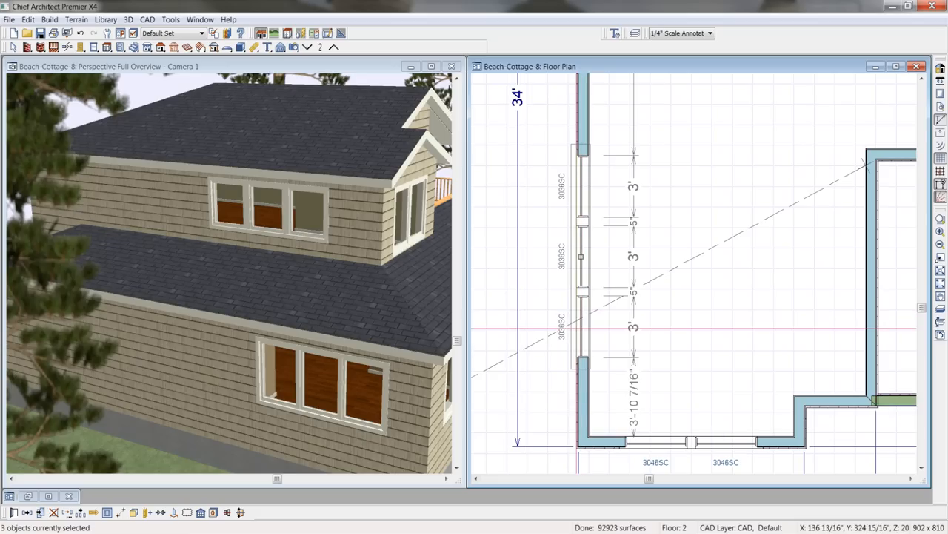
left_click(578, 327, "shift")
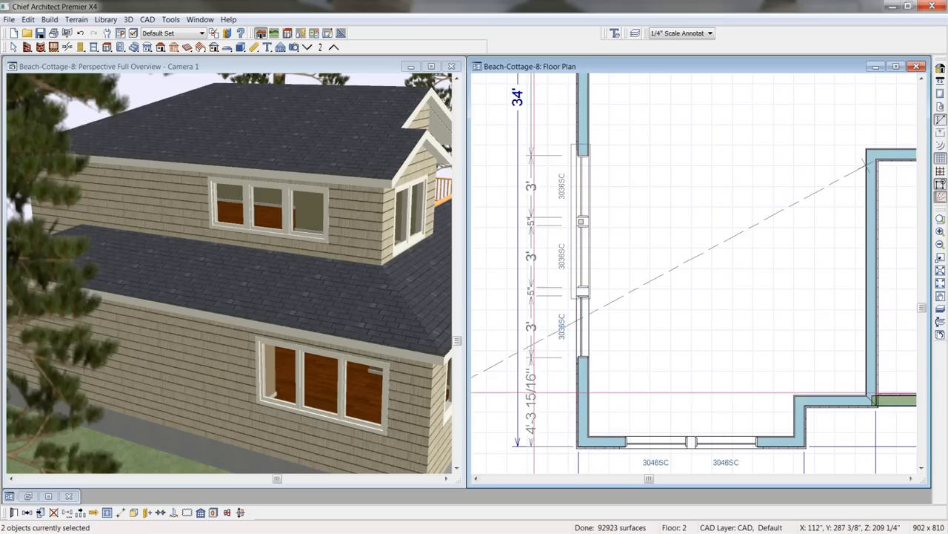
scroll(533, 393, "up", 2)
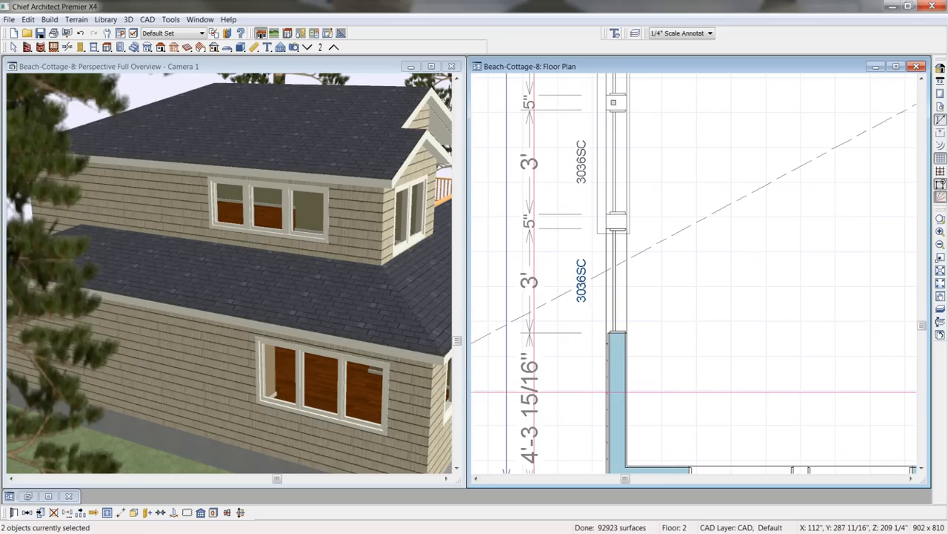
scroll(531, 392, "down", 1)
left_click(548, 359)
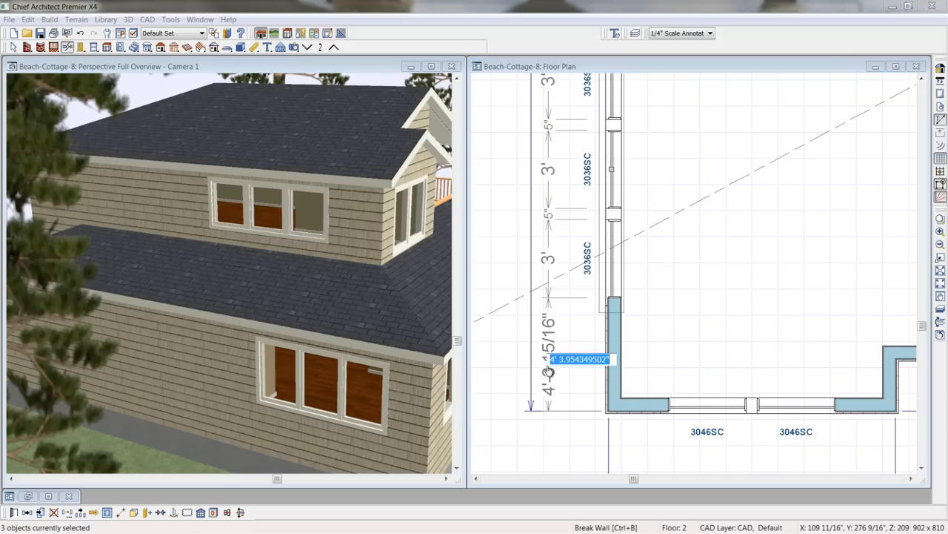
type("3'-")
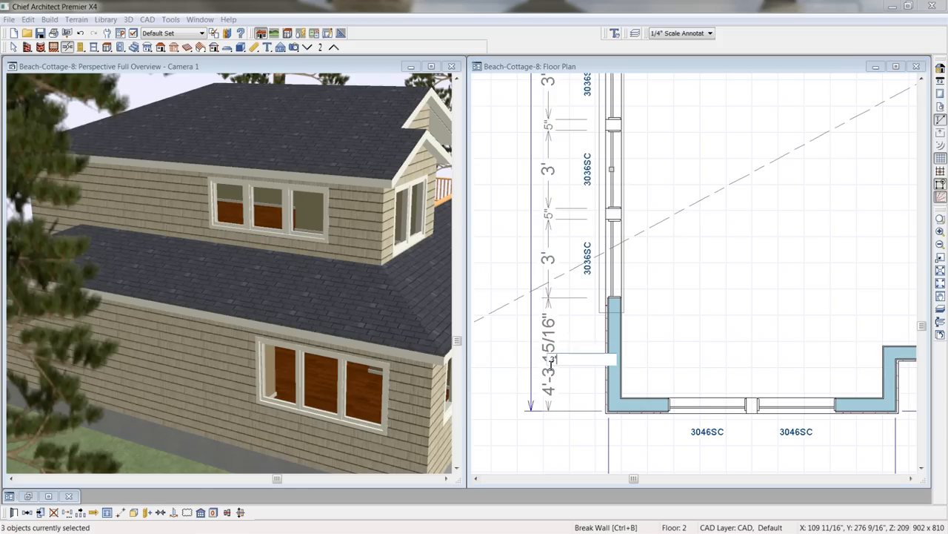
type("6")
key("Return")
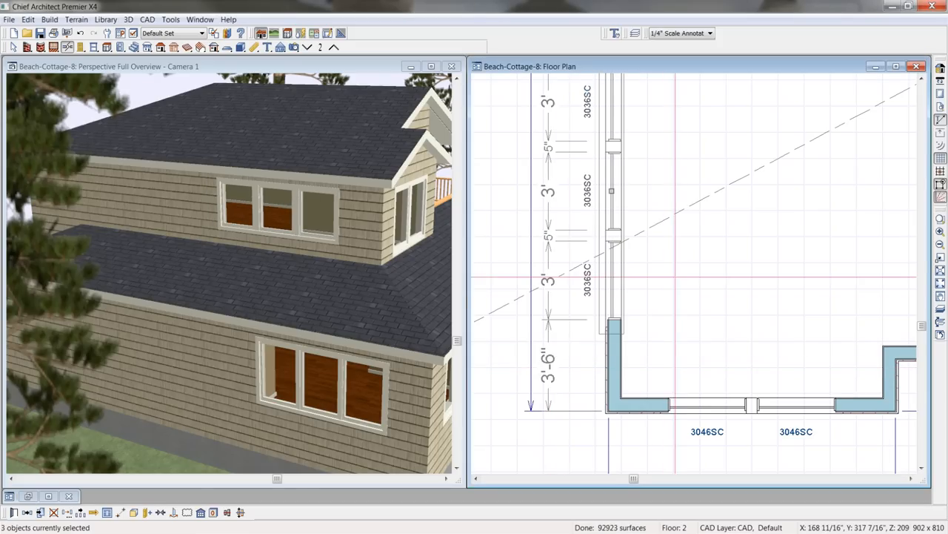
Copy the three-window group by reflecting it about the room, onto the rear end of the 34' side wall
scroll(675, 277, "down", 3)
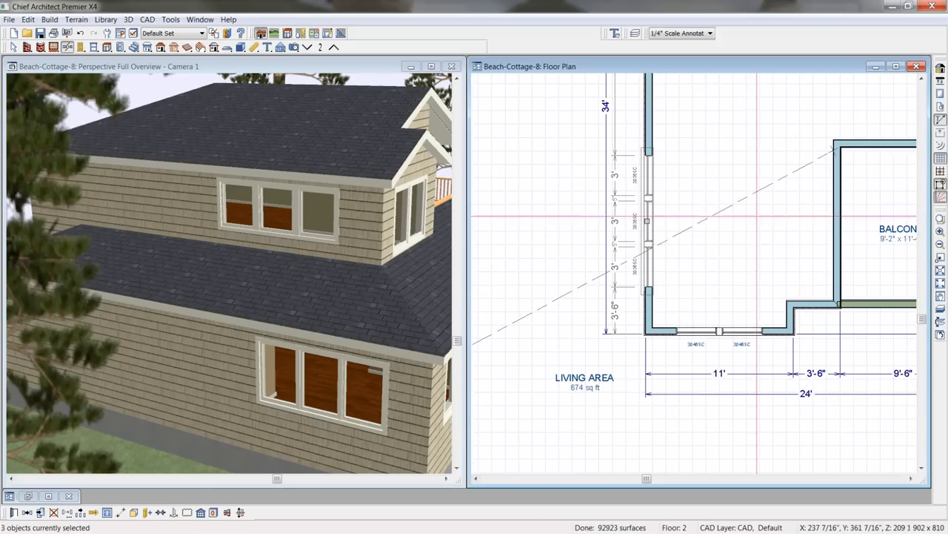
middle_click_drag(756, 217, 685, 321)
scroll(686, 317, "down", 3)
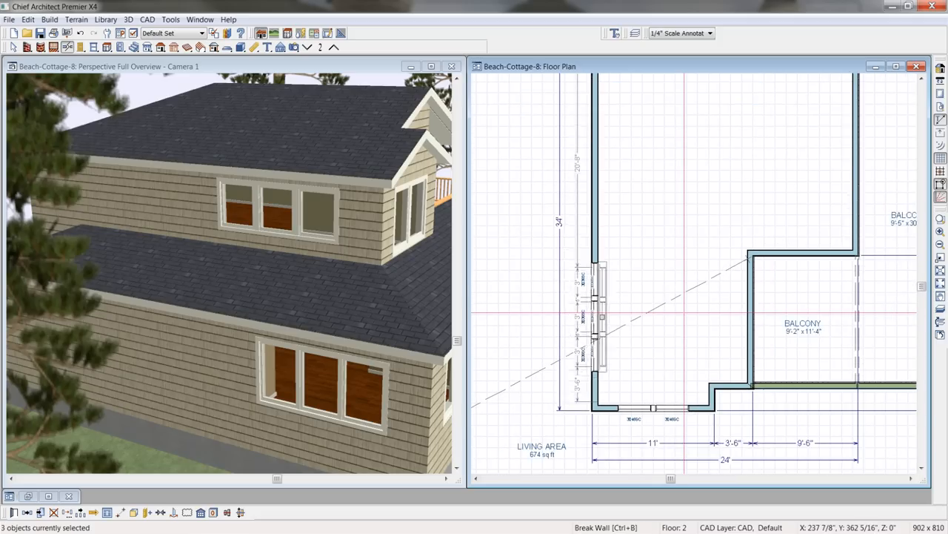
middle_click_drag(693, 226, 677, 271)
left_click(677, 263)
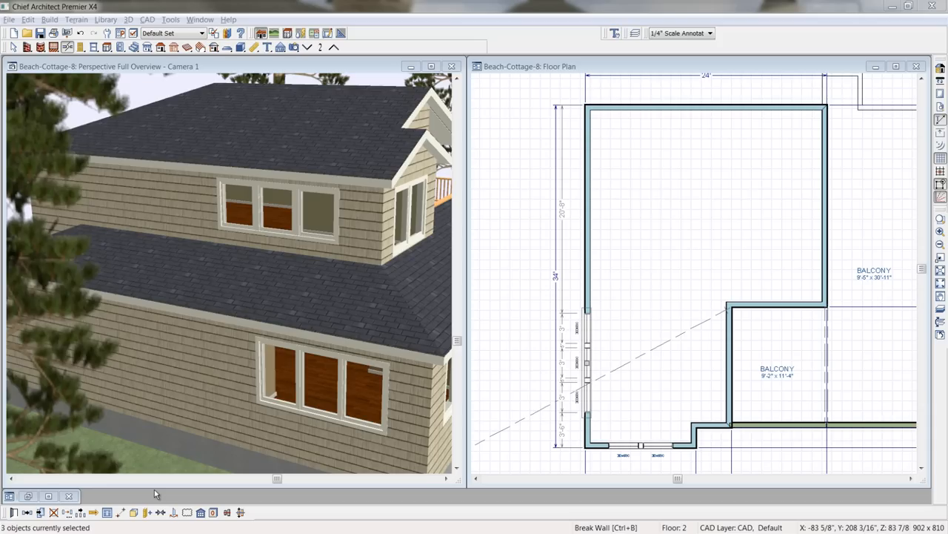
left_click(26, 512)
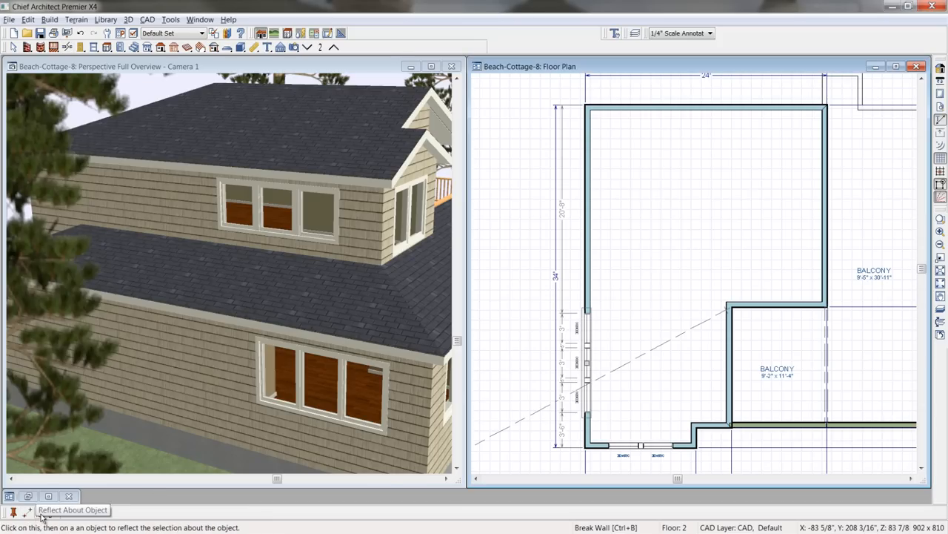
left_click(41, 514)
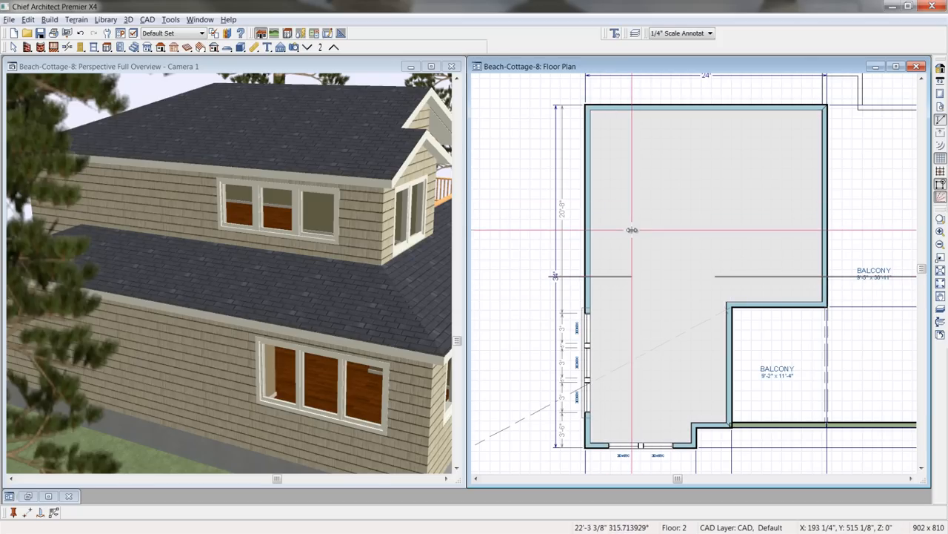
left_click(632, 229)
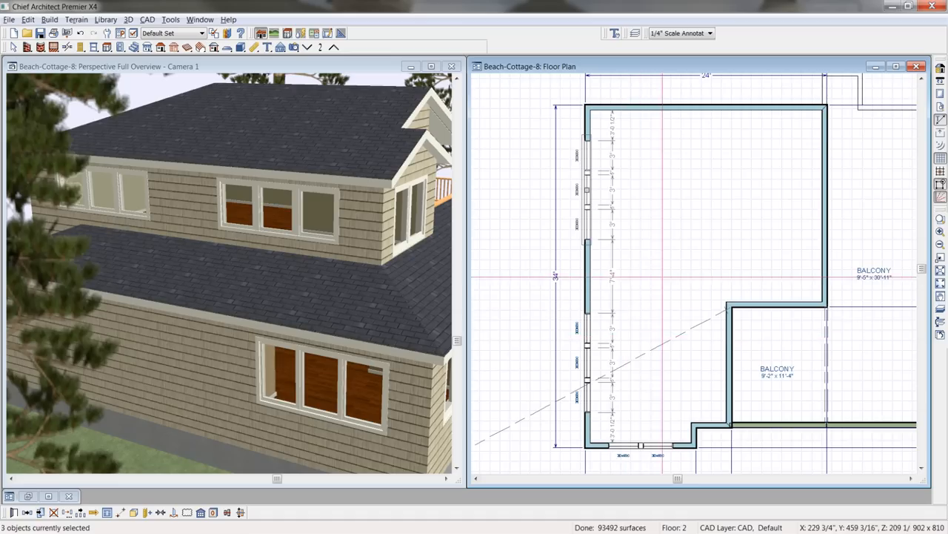
Copy the reflected three-window group onto the 24' rear wall near the corner with the 34' side wall
middle_click_drag(664, 287, 644, 346)
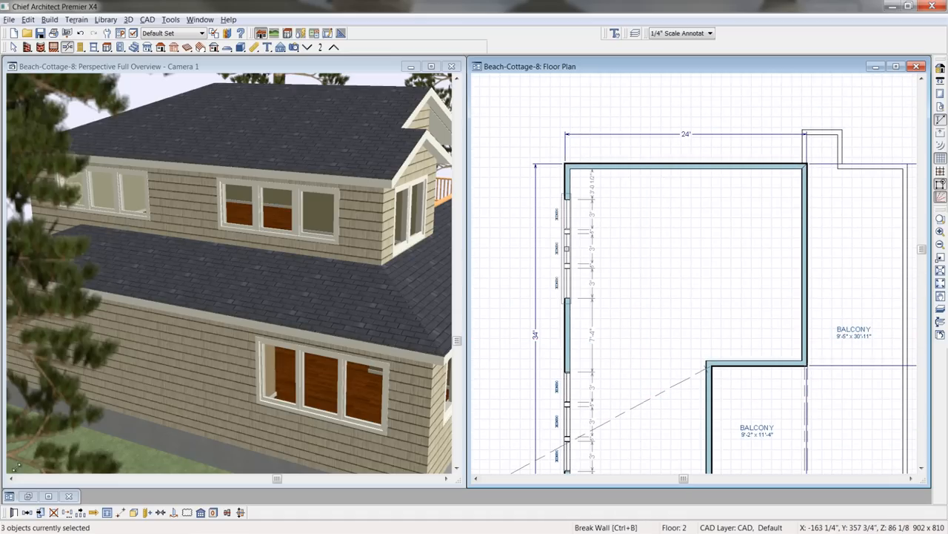
left_click(26, 512)
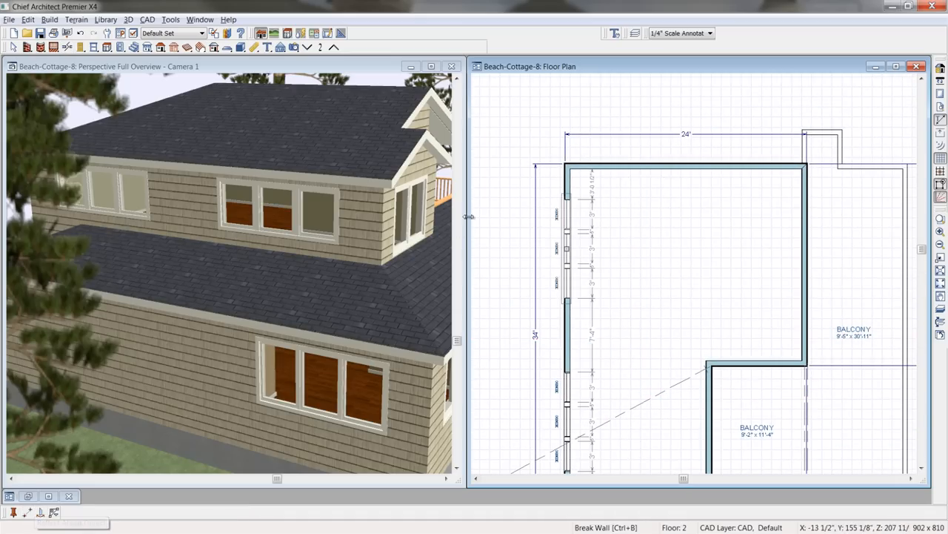
left_click(626, 168)
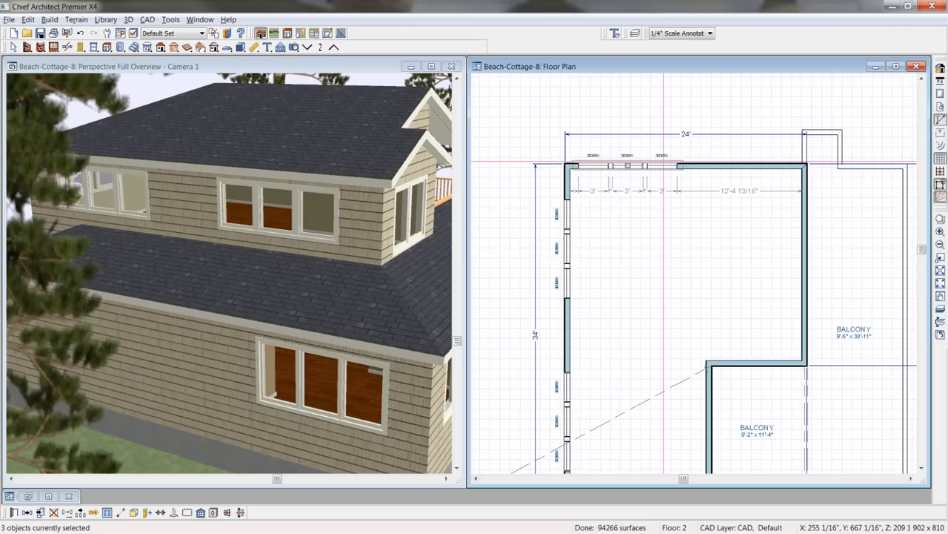
Set the rear wall window group's distance from the corner with the 34' wall to 3'-6"
key("ctrl+b")
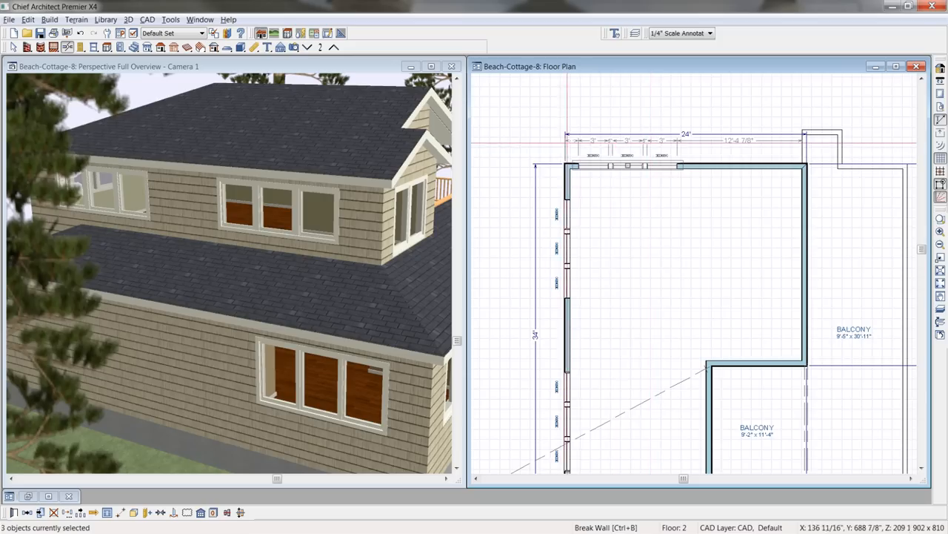
scroll(567, 152, "up", 4)
left_click(602, 123)
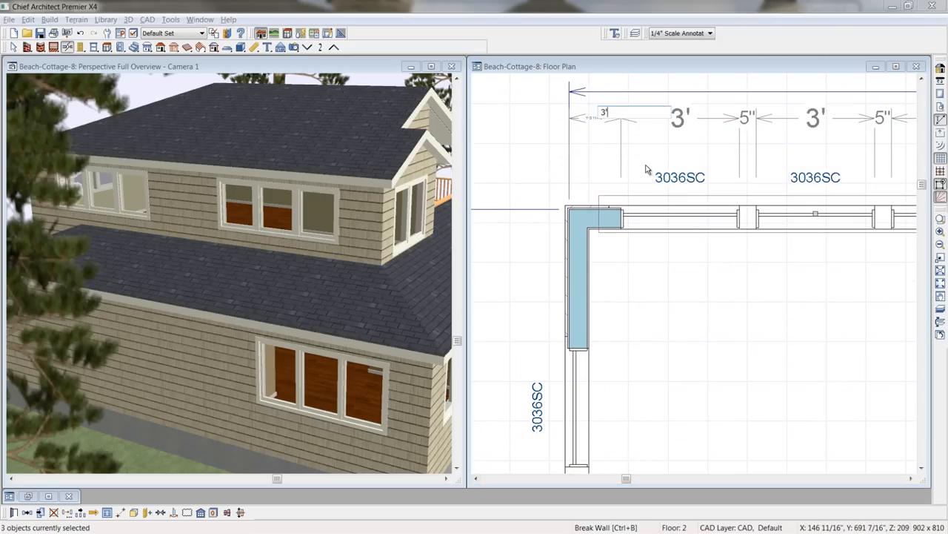
key("Return")
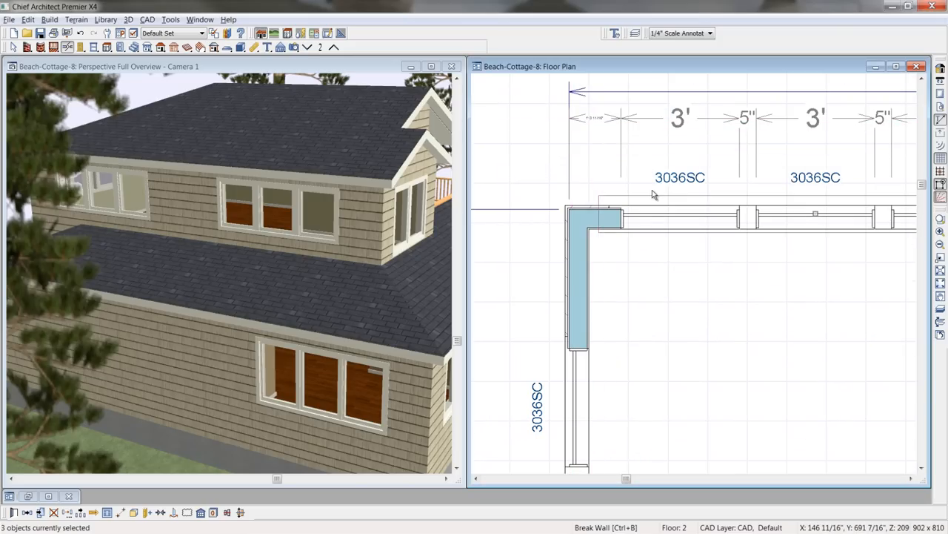
Copy the rear wall's three-window group onto the wall facing the 9'-5" x 30'-11" balcony
scroll(832, 322, "down", 3)
middle_click_drag(832, 322, 578, 252)
scroll(578, 252, "down", 1)
middle_click_drag(737, 349, 731, 294)
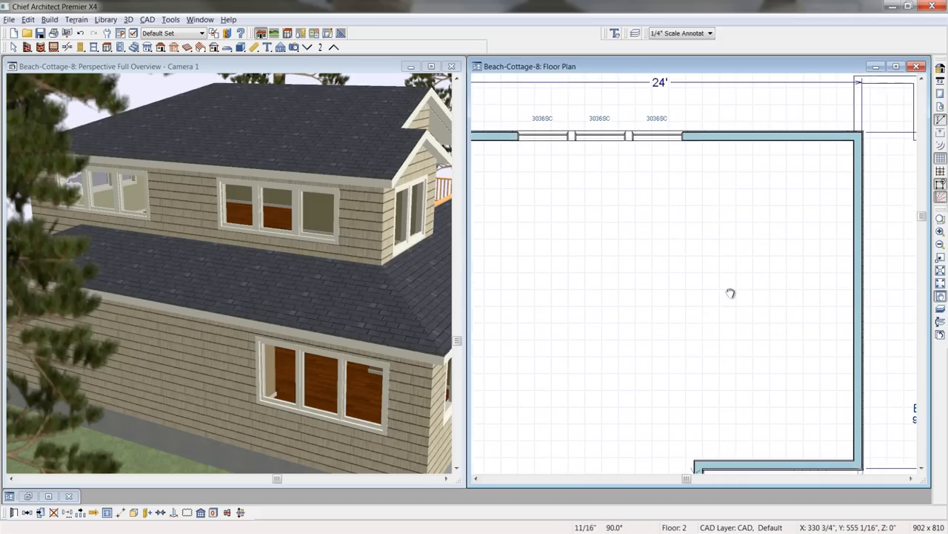
scroll(730, 293, "down", 2)
scroll(778, 309, "down", 1)
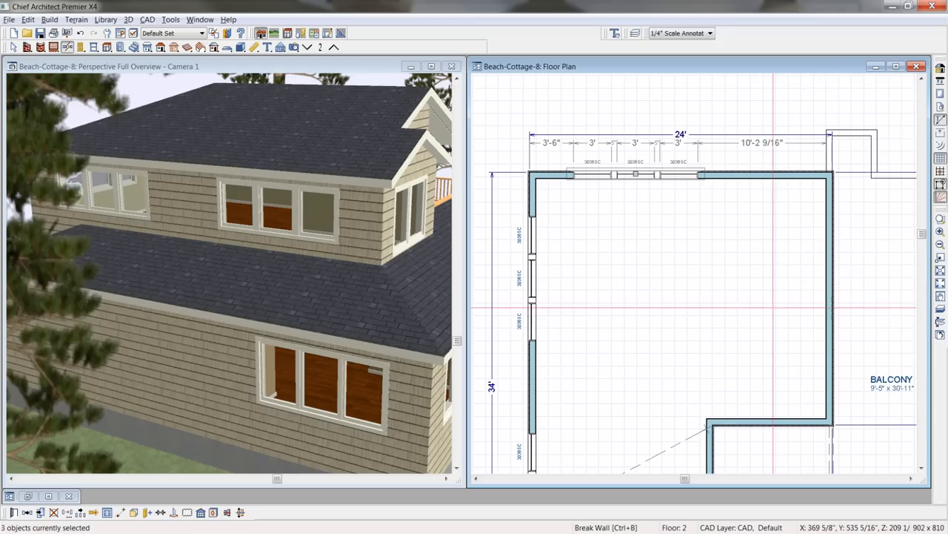
left_click(27, 512)
left_click(838, 268)
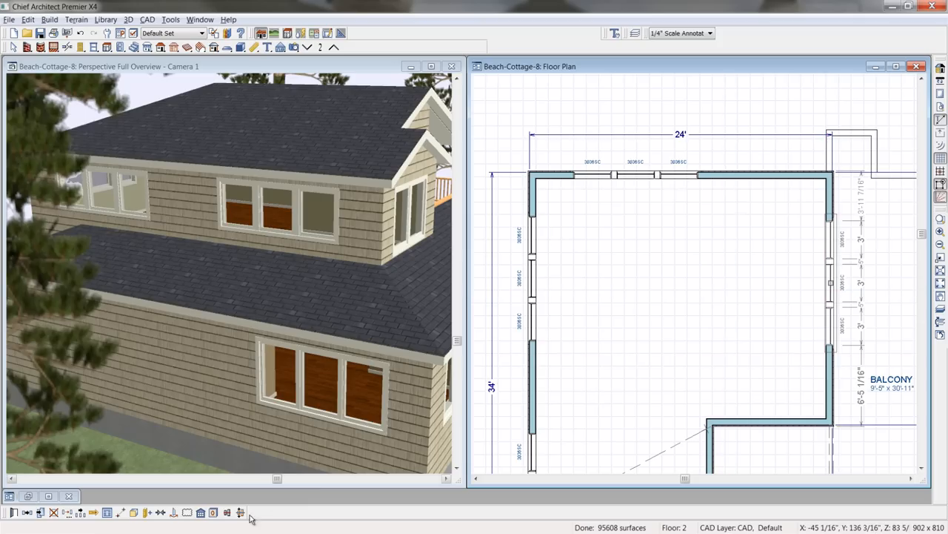
Center the three-window group on the wall facing the large balcony, measured within the room
left_click(159, 514)
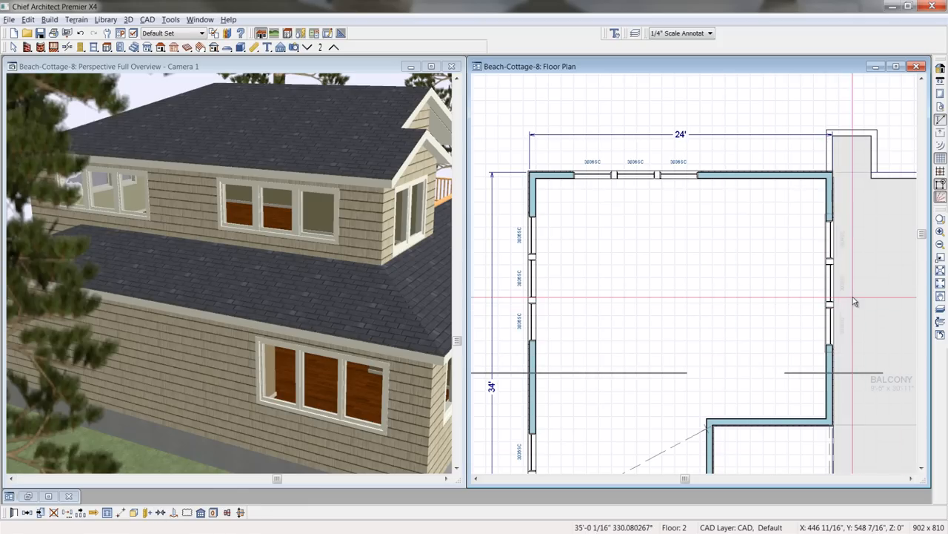
left_click(802, 299)
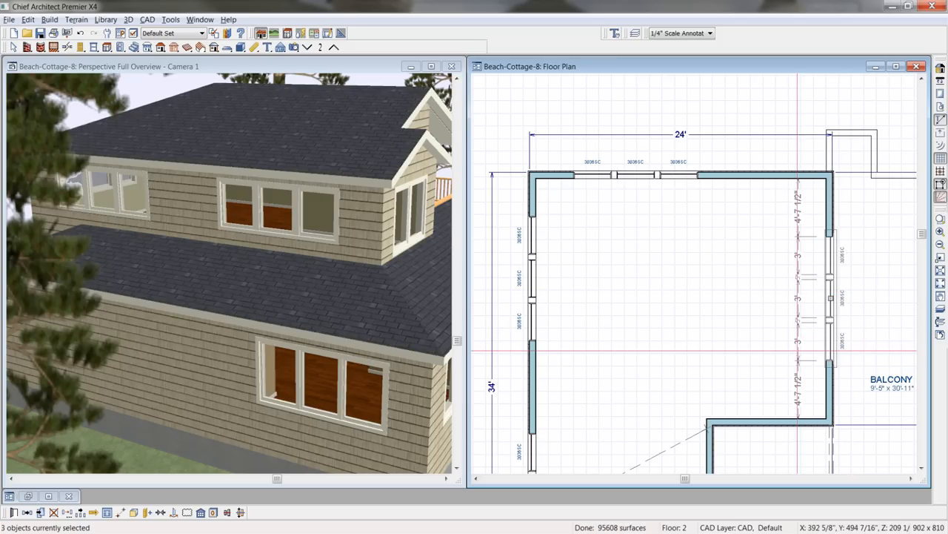
key("space")
Select both windows on the 11' front wall and combine them into one mulled window
scroll(746, 351, "down", 3)
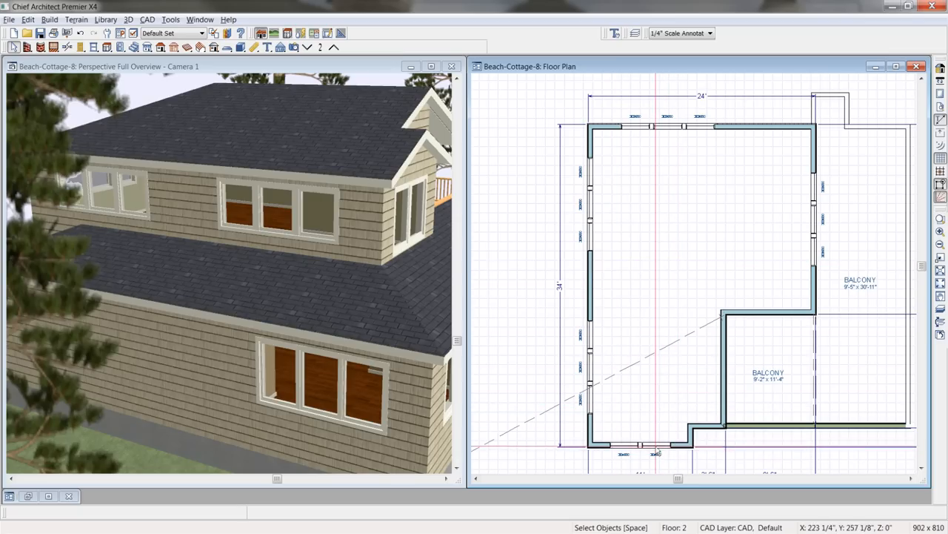
left_click(625, 450)
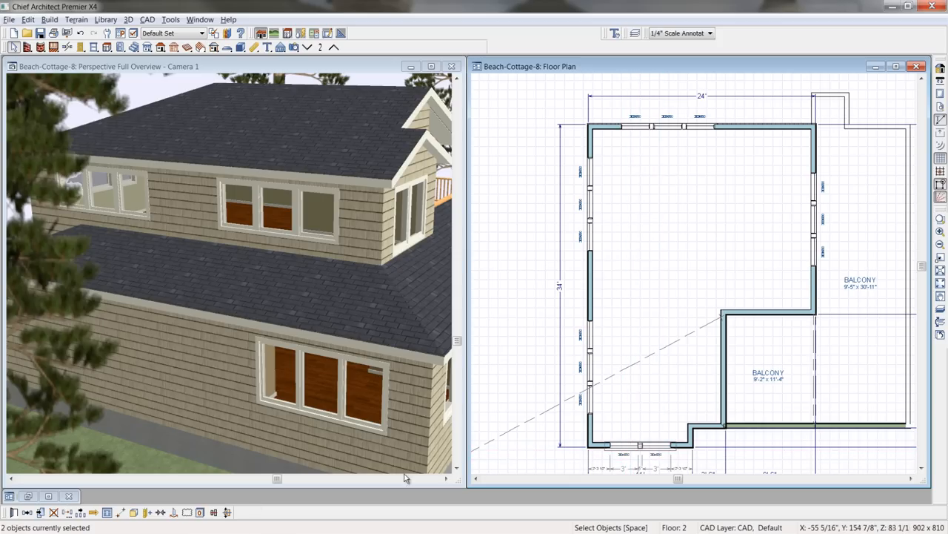
left_click(135, 512)
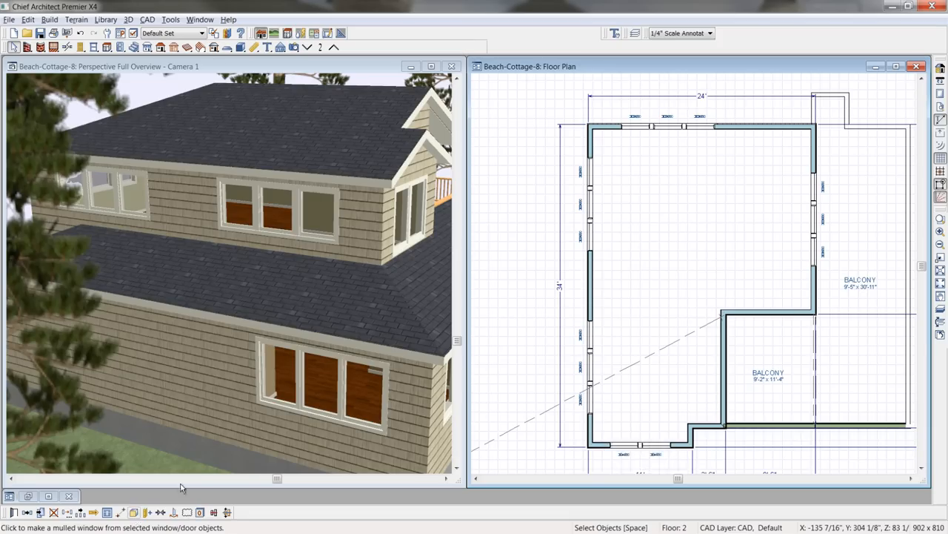
Combine each of the two three-window groups on the 34' side wall into its own mulled window
left_click(591, 402)
left_click(591, 367, "shift")
left_click(591, 334, "shift")
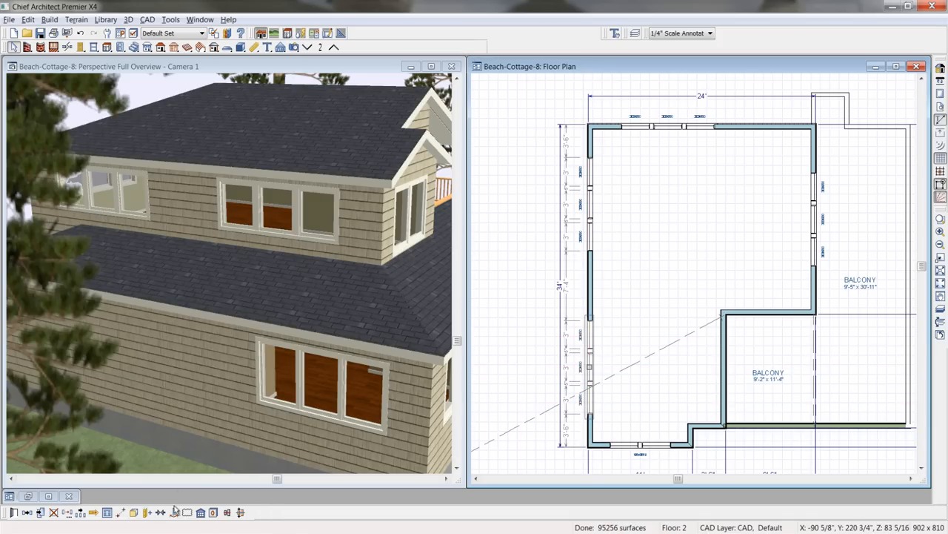
left_click(138, 512)
left_click(591, 203, "shift")
left_click(590, 170, "shift")
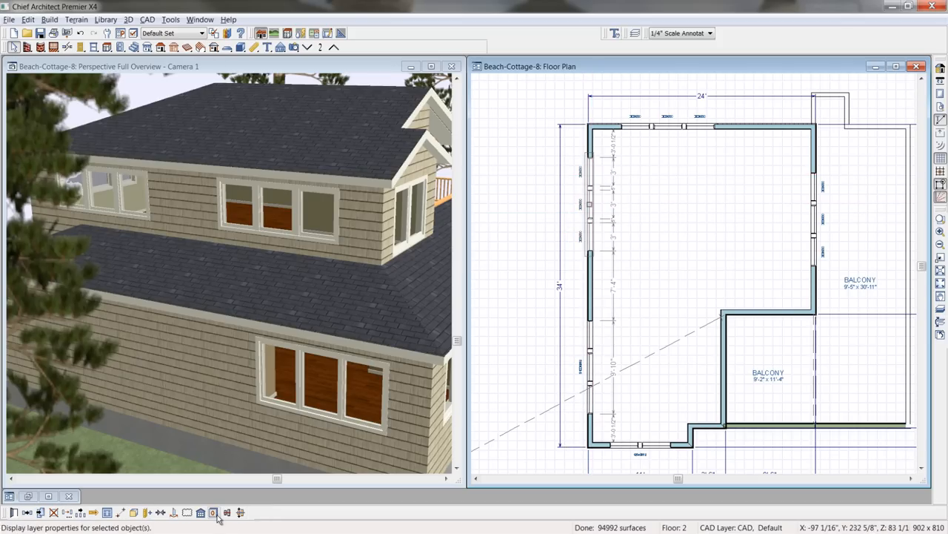
left_click(135, 512)
Select the three windows on the 24' rear wall and combine them into one mulled window
left_click(636, 124)
left_click(667, 126, "shift")
left_click(699, 126, "shift")
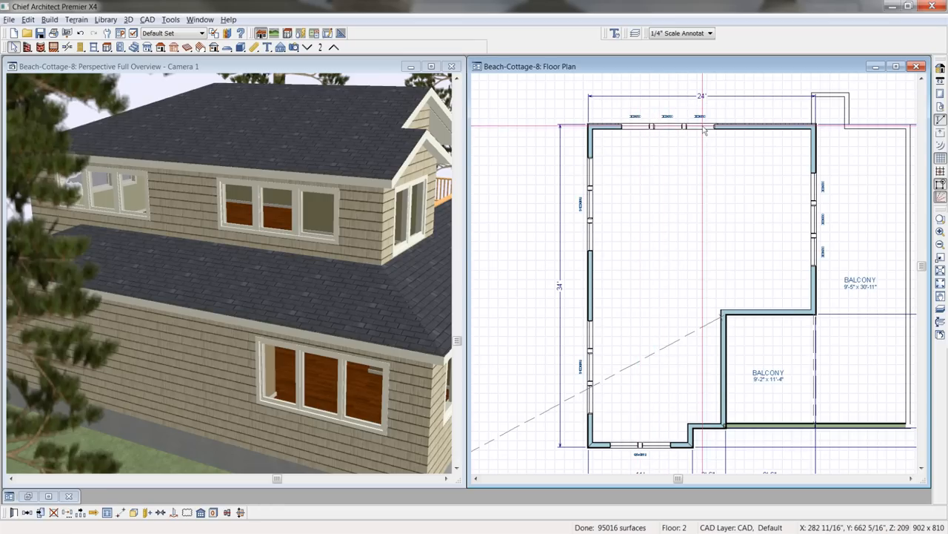
left_click(134, 512)
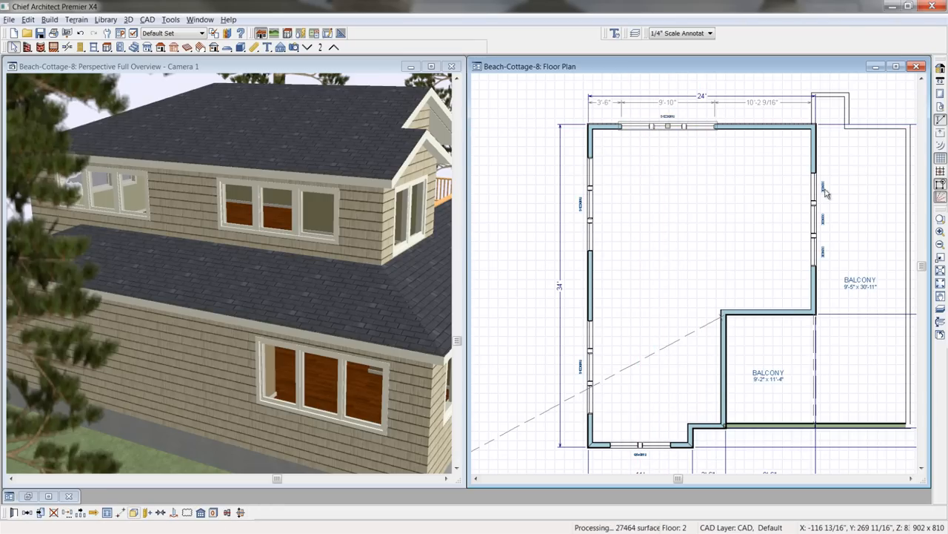
Select the three windows on the second-floor wall facing the large balcony and combine them into one mulled window
left_click(816, 231)
left_click(816, 222, "shift")
left_click(816, 256, "shift")
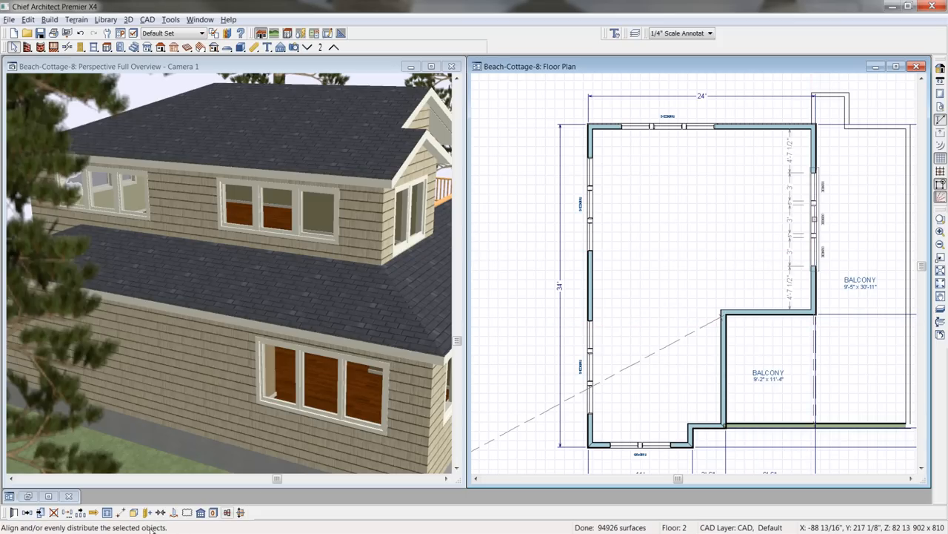
left_click(134, 512)
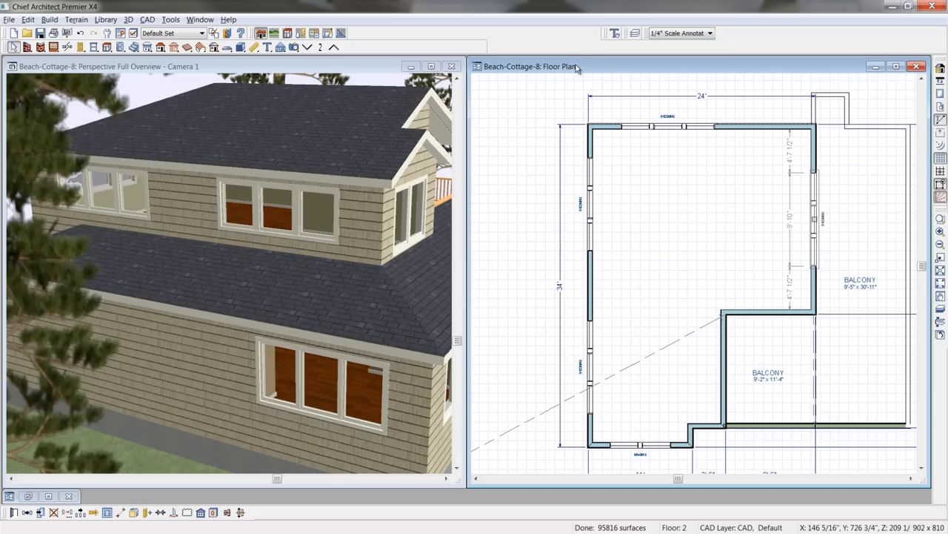
Copy the first floor's kitchen patio sliding door and paste it into the second-floor wall at the rear of the small balcony
left_click(310, 48)
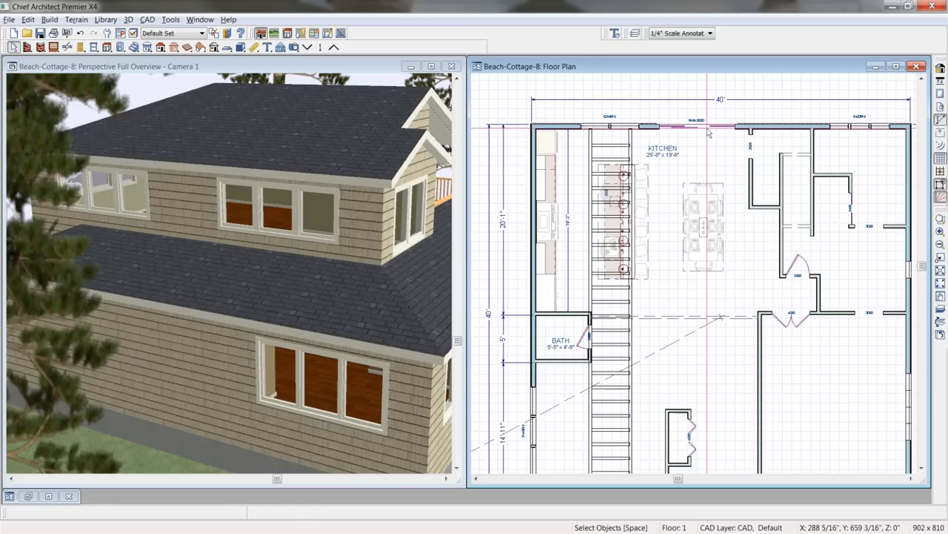
left_click(707, 131)
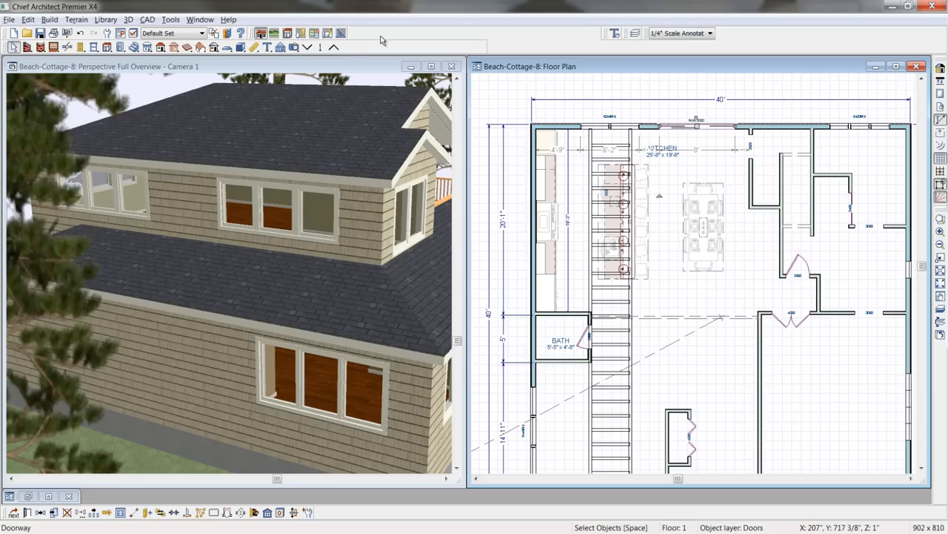
left_click(334, 48)
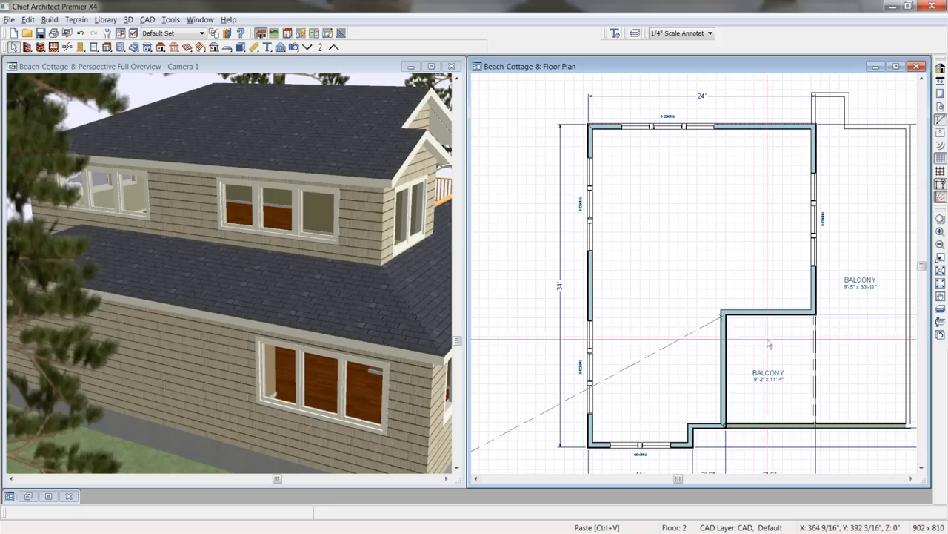
left_click(771, 311)
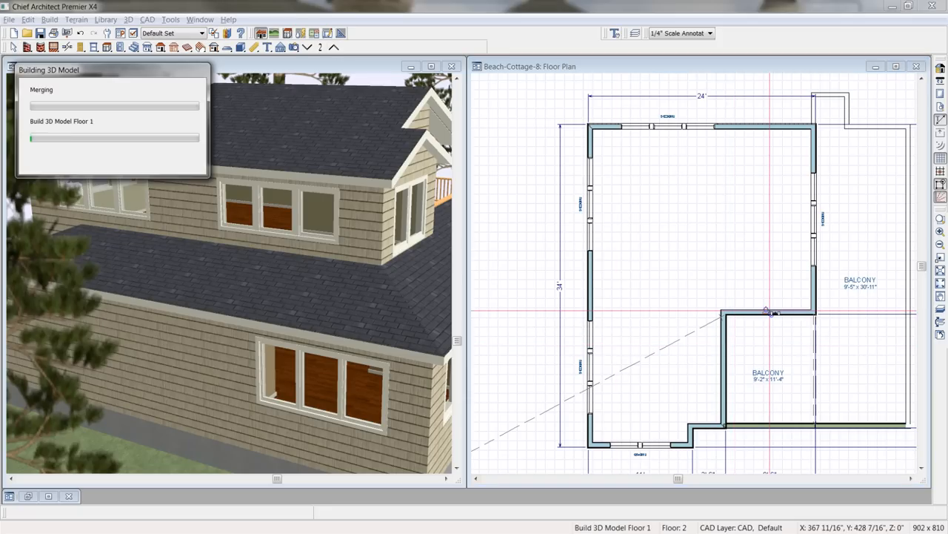
scroll(770, 312, "up", 4)
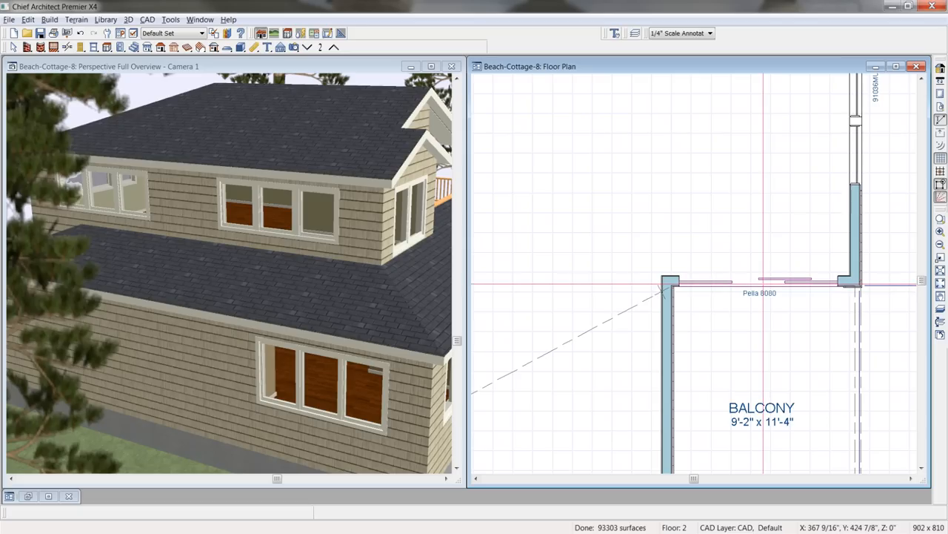
left_click(763, 282)
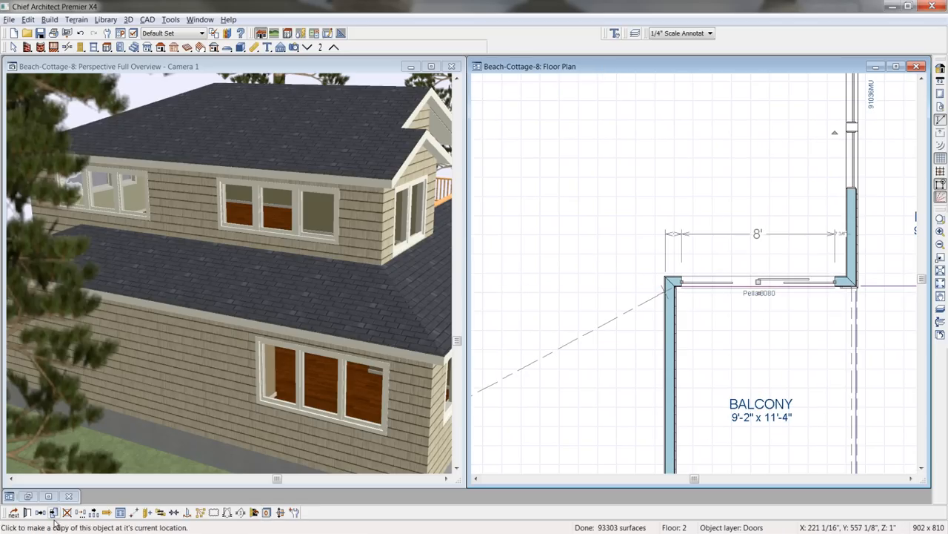
Set the small balcony's sliding door to a width of 7' and a height of 7' in its specification
left_click(430, 66)
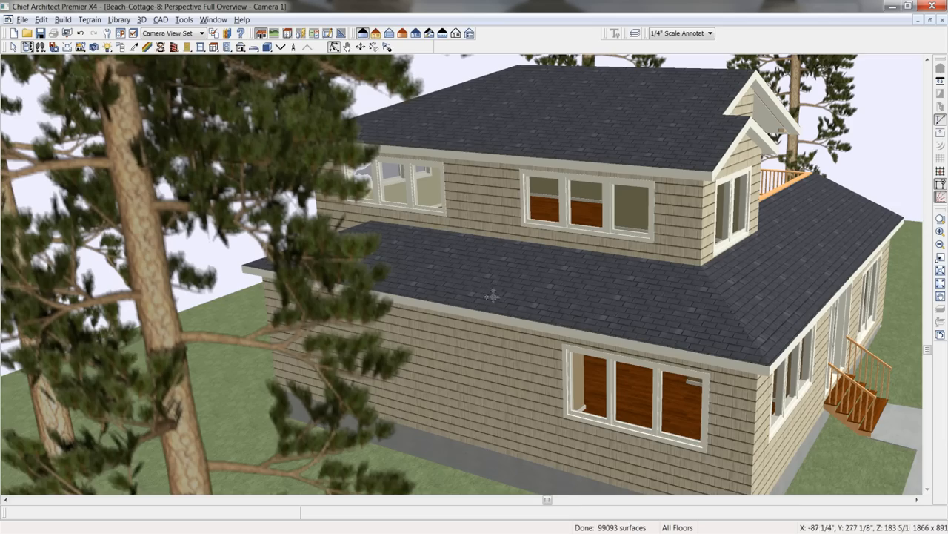
left_click_drag(648, 276, 487, 256)
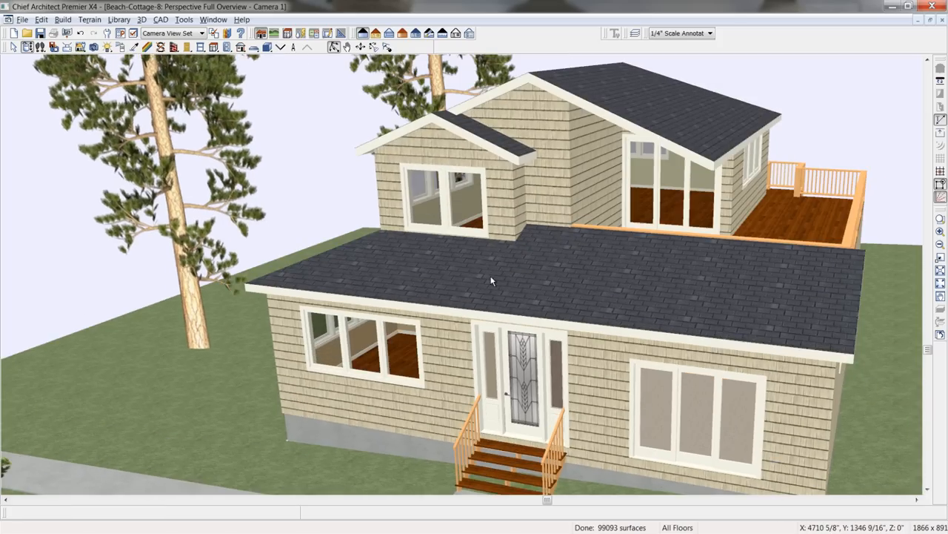
left_click(656, 198)
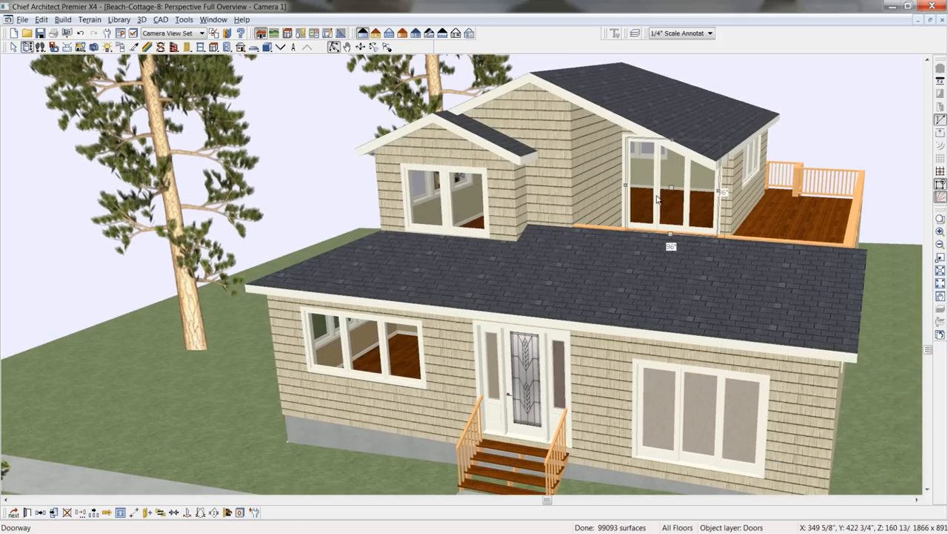
double_click(657, 199)
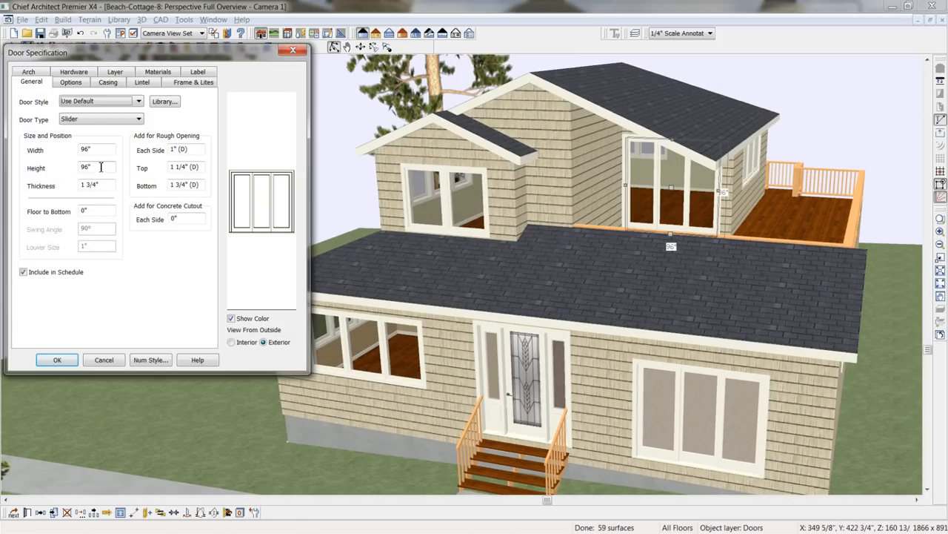
left_click_drag(103, 168, 41, 167)
key("shift+Tab")
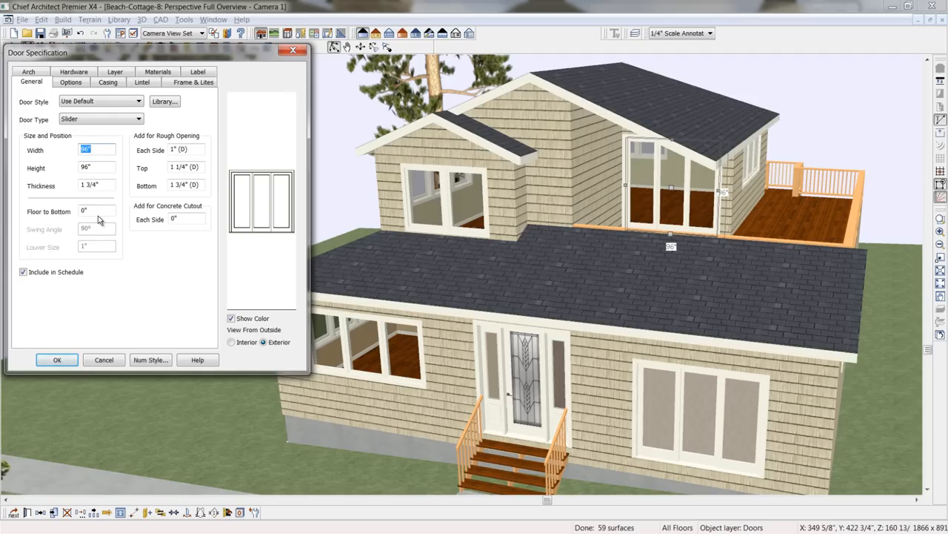
type("7'")
key("Tab")
type("7'")
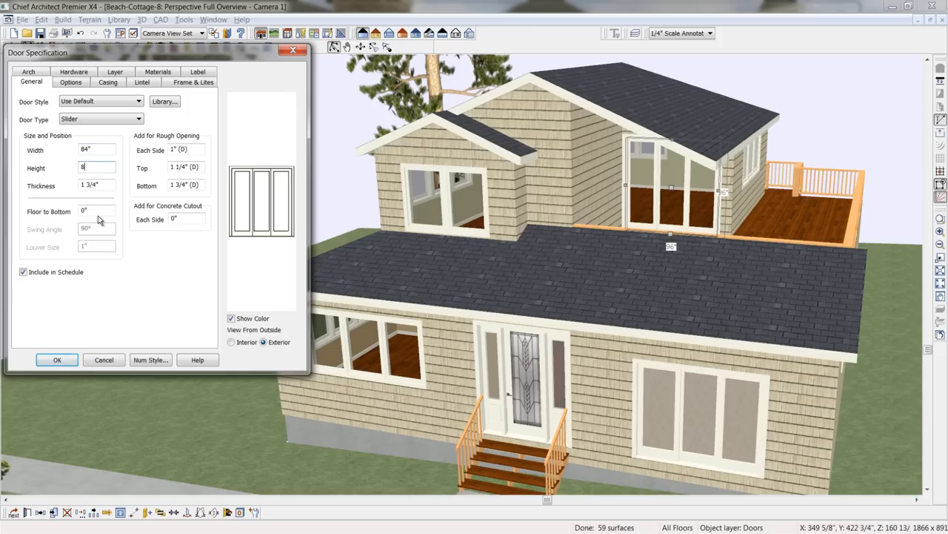
key("Tab")
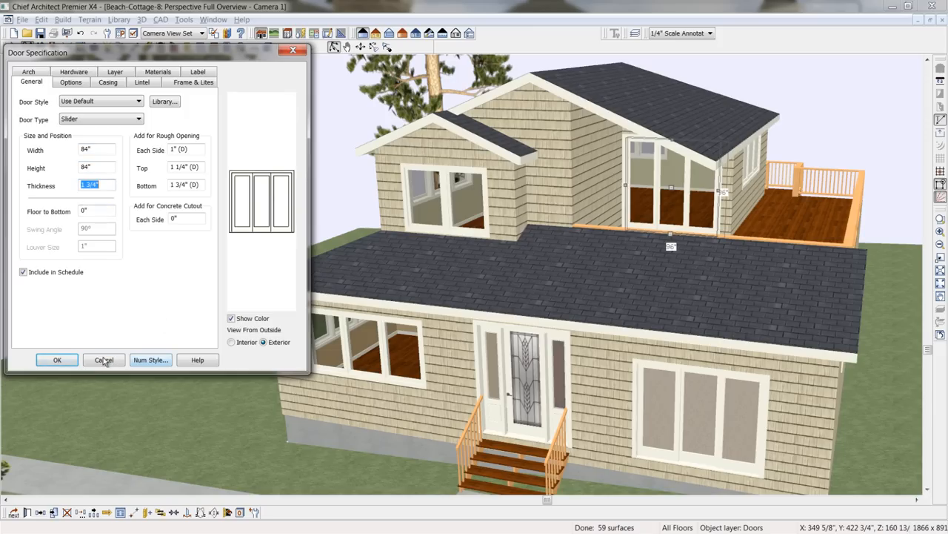
left_click(57, 359)
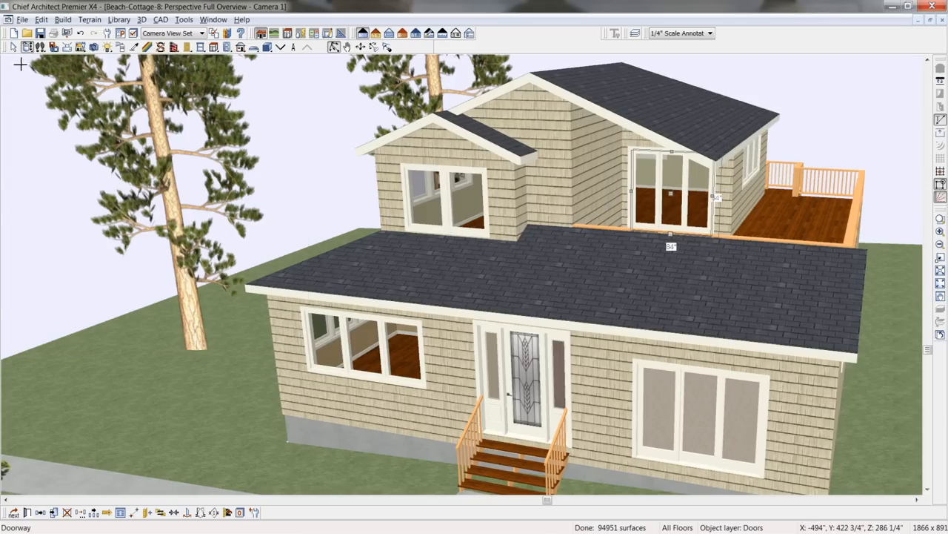
left_click_drag(726, 222, 402, 255)
left_click_drag(569, 254, 607, 192)
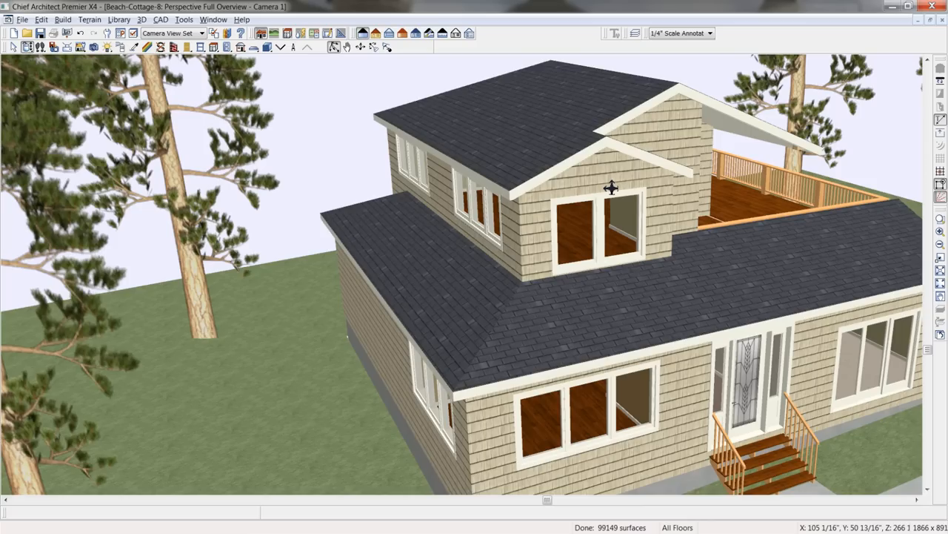
left_click_drag(610, 187, 490, 269)
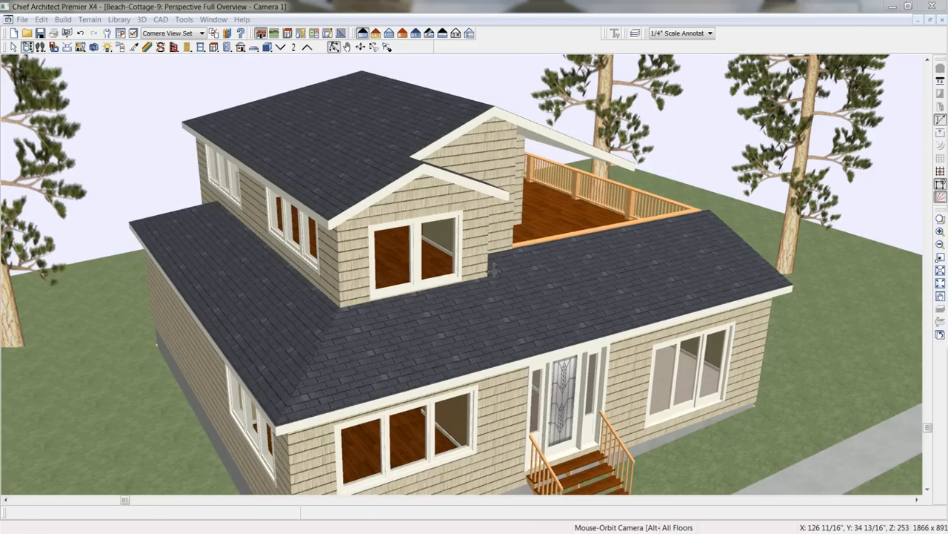
Create a perspective floor overview of the second floor and tile it beside the floor plan
left_click(945, 21)
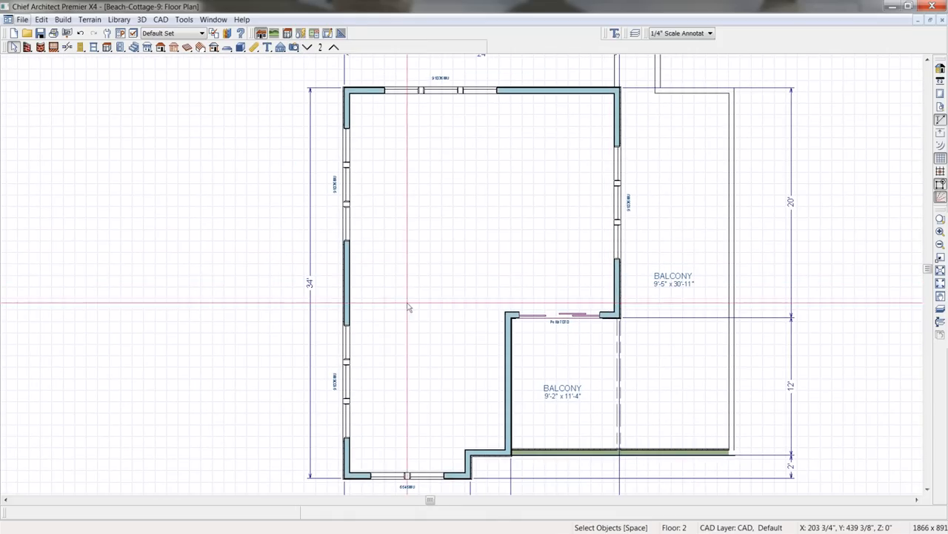
left_click(293, 47)
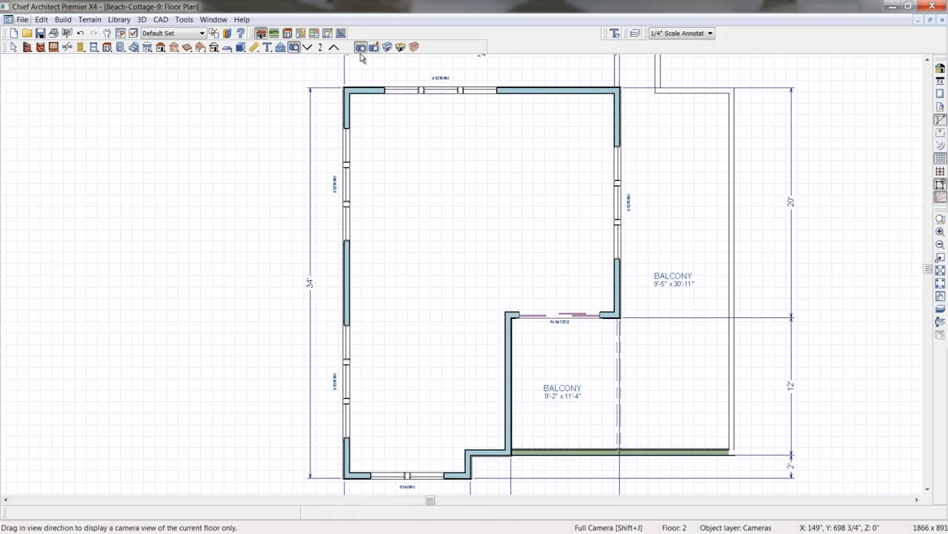
left_click(401, 47)
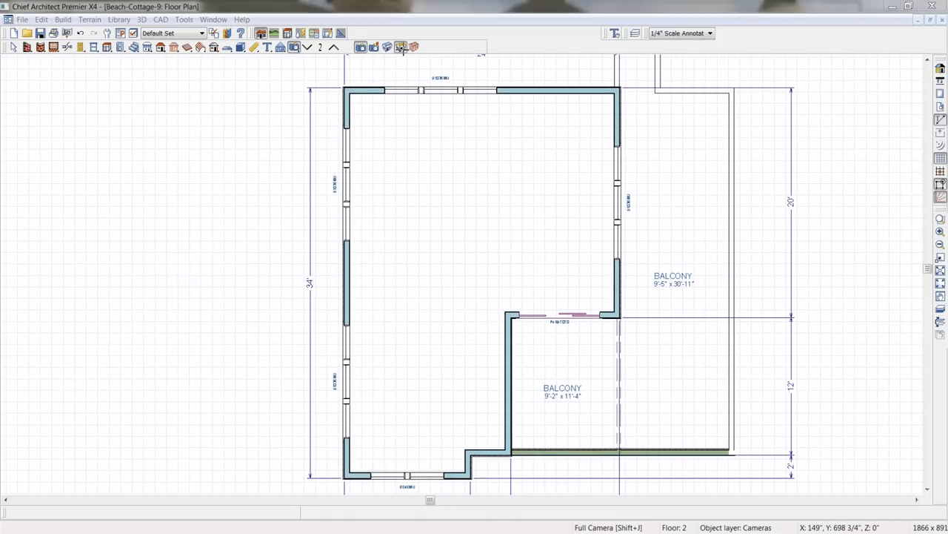
left_click_drag(422, 197, 451, 286)
scroll(330, 293, "up", 5)
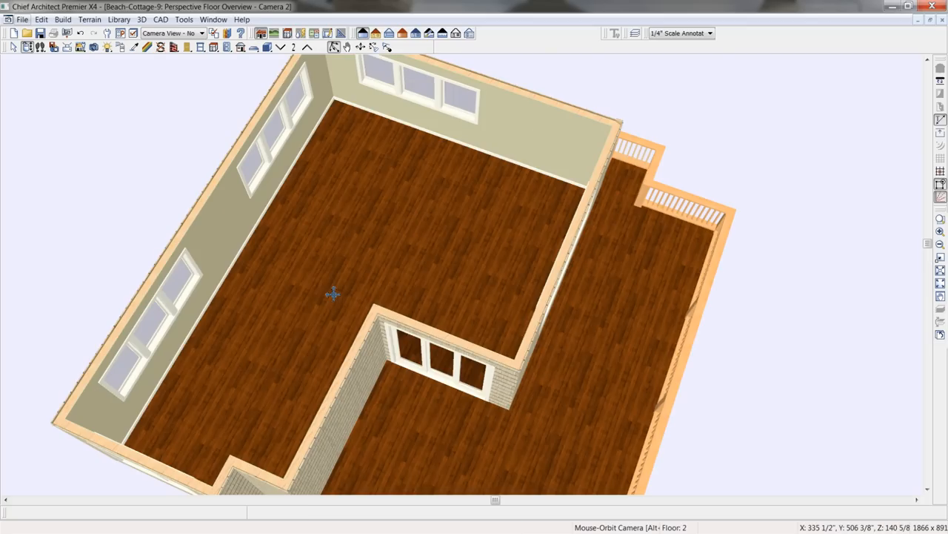
key("shift+F7")
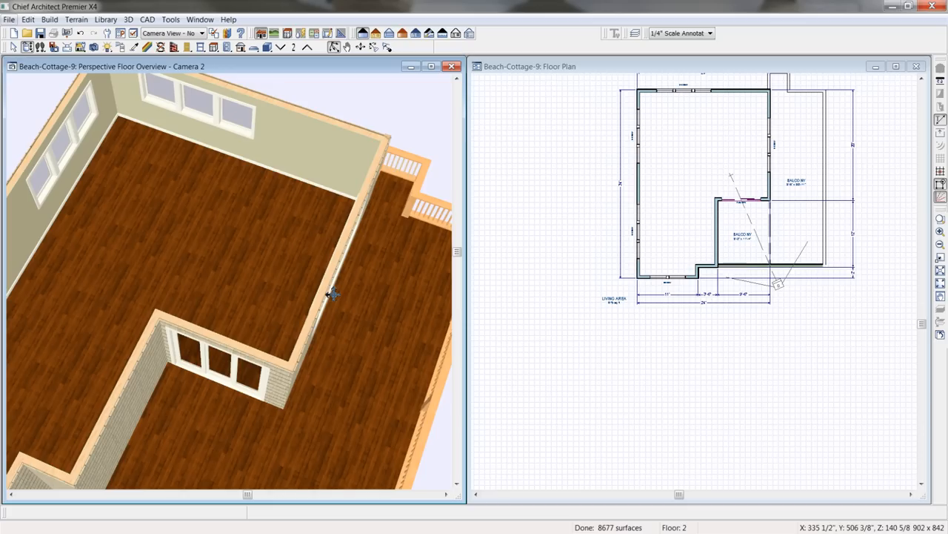
Draw two straight interior walls from the small balcony's inside corner, one to the 34' side wall and one to the rear wall
left_click(708, 80)
middle_click_drag(711, 204, 641, 227)
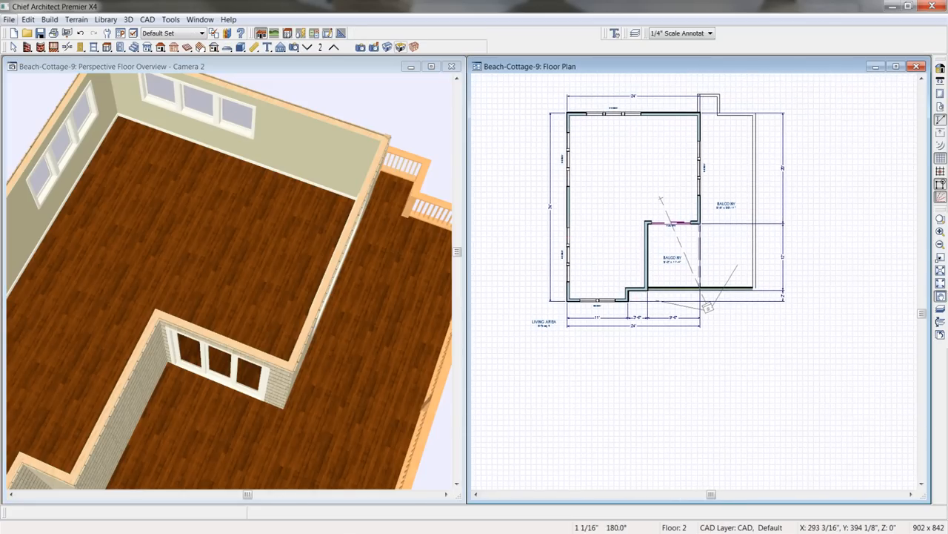
scroll(630, 234, "up", 3)
middle_click_drag(641, 178, 662, 272)
left_click(28, 47)
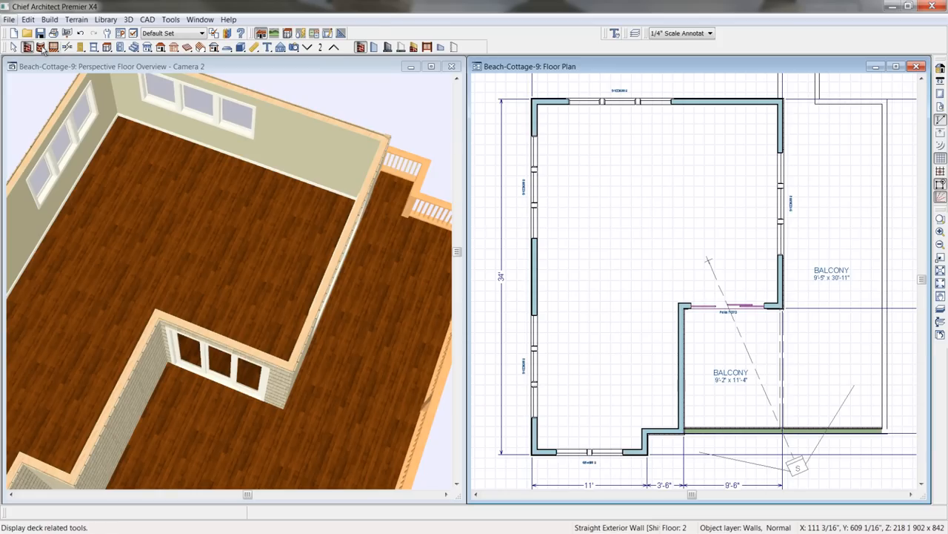
left_click(375, 48)
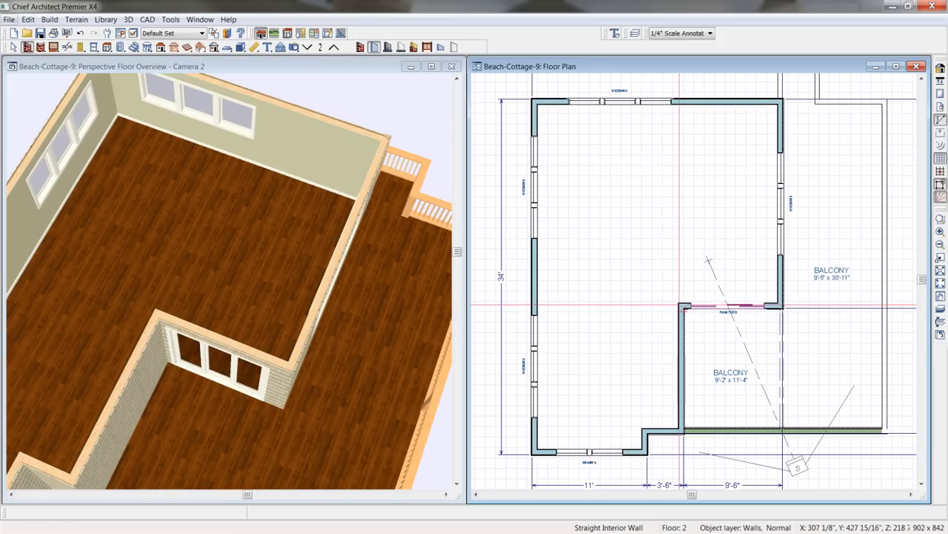
left_click_drag(679, 304, 534, 307)
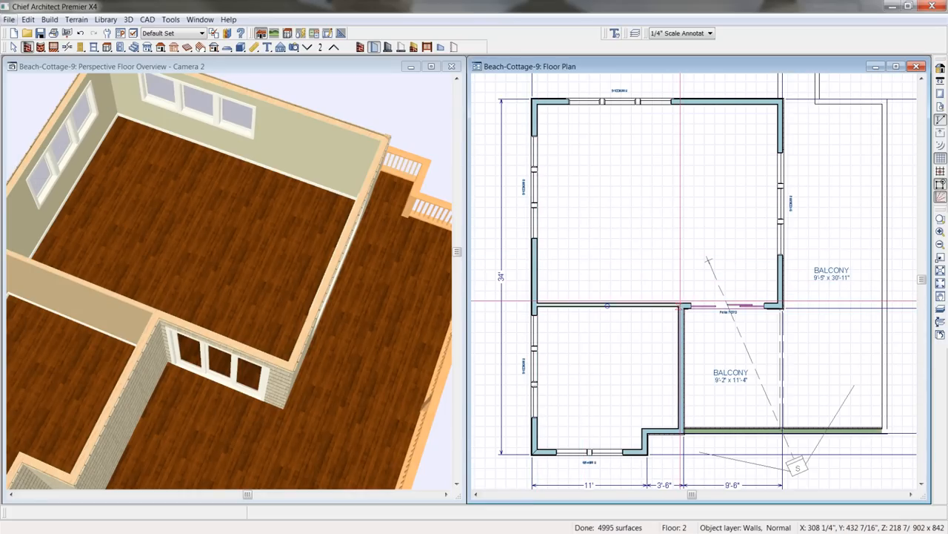
left_click_drag(680, 305, 690, 104)
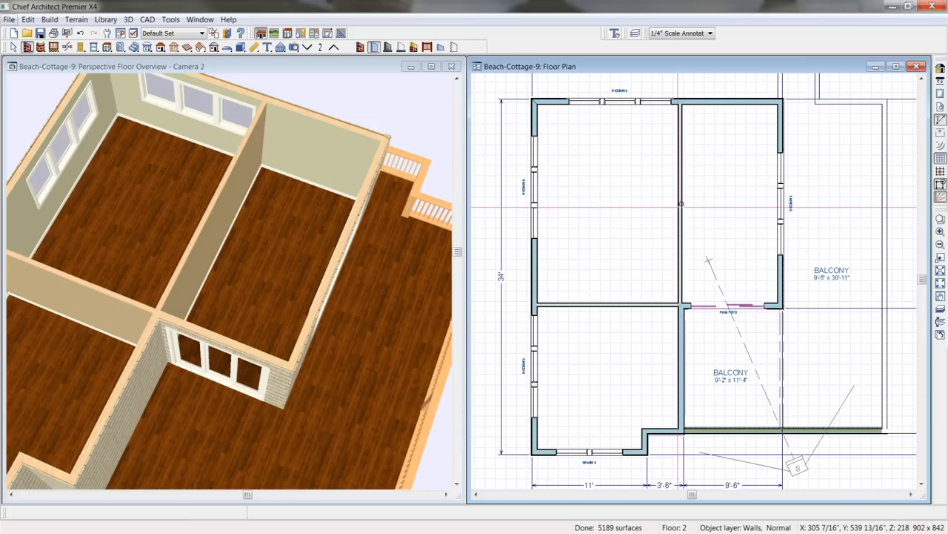
Explode the rear room's mulled window on the 34' side wall and delete the single window nearest the interior cross wall
left_click(533, 186)
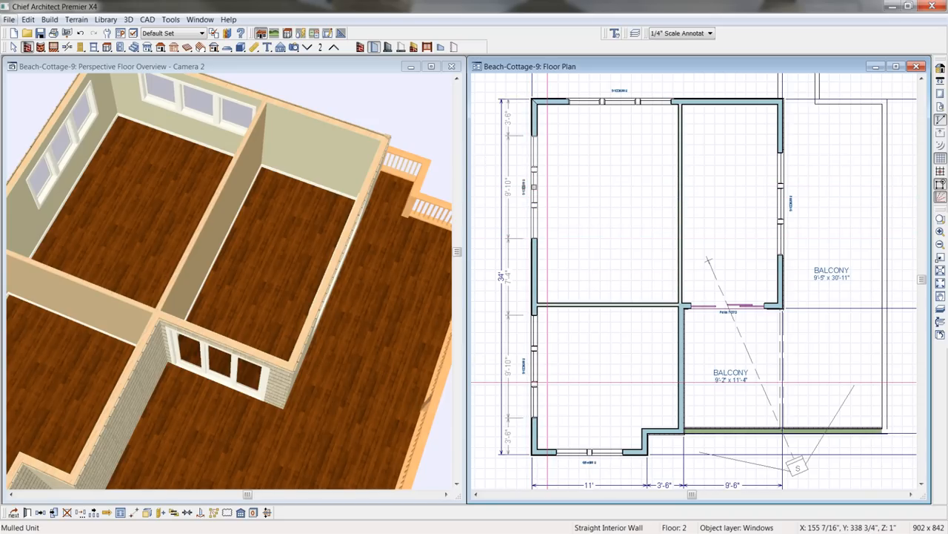
left_click(147, 512)
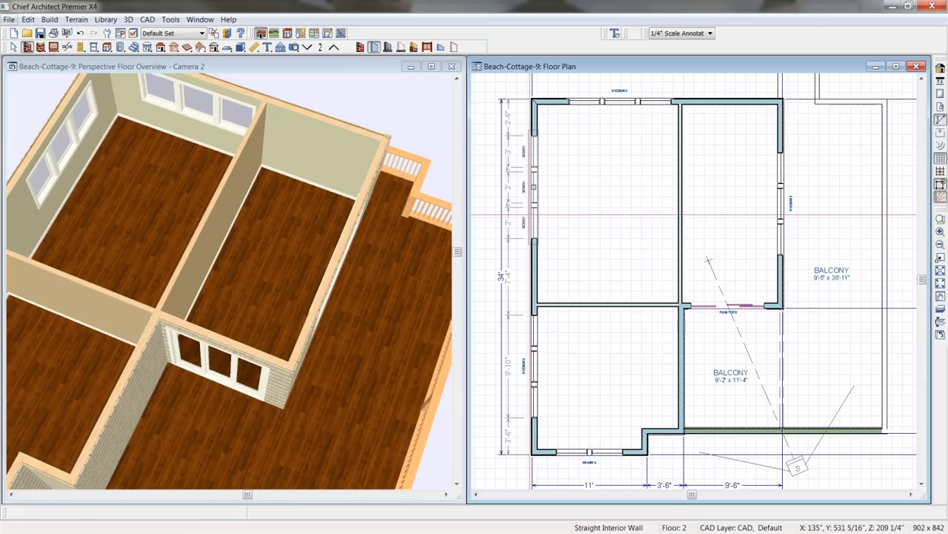
left_click(561, 273)
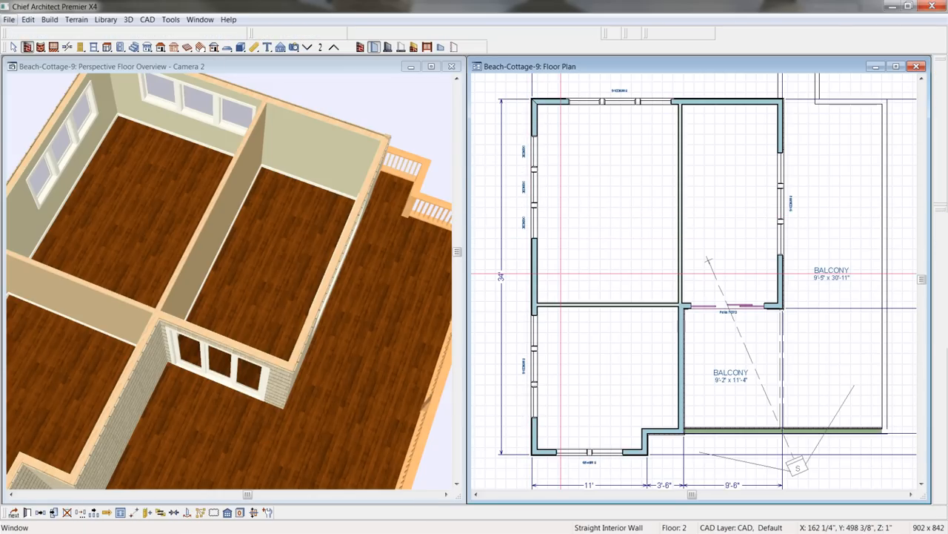
Explode the front room's mulled window on the 34' side wall and delete the single window nearest the interior cross wall
left_click(534, 366)
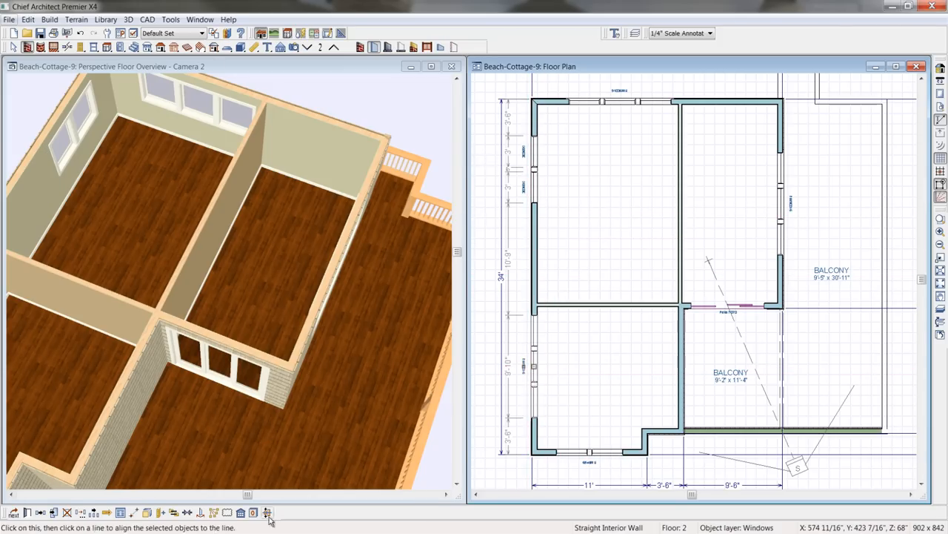
left_click(146, 512)
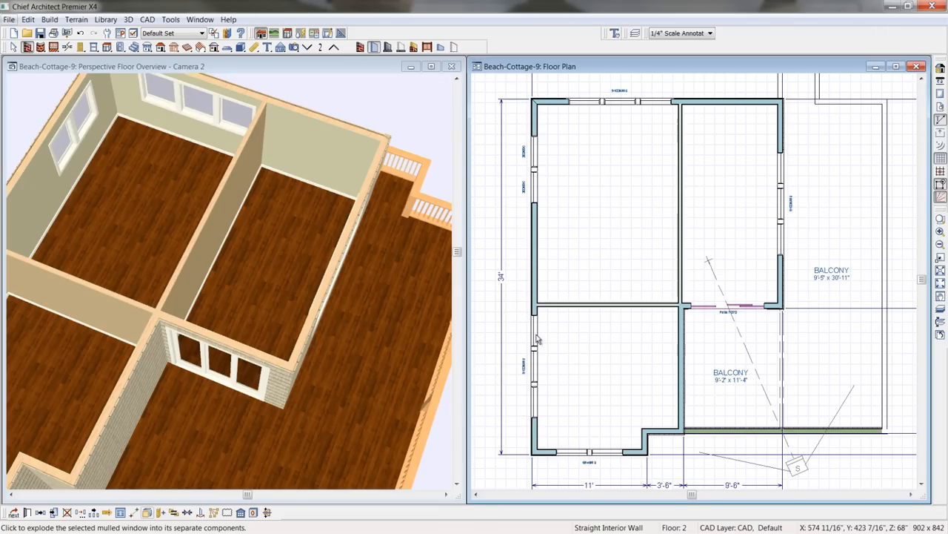
left_click(539, 334)
key("Delete")
Mull the two remaining single windows in the front room, and likewise the two in the rear room, along the 34' side wall
left_click(540, 370)
left_click(540, 392, "shift")
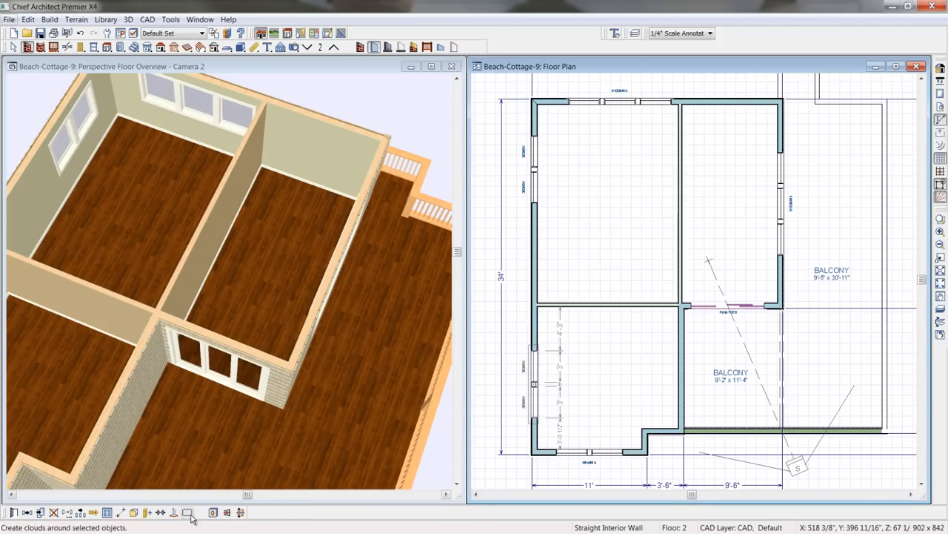
left_click(133, 512)
left_click(533, 152)
left_click(533, 188, "shift")
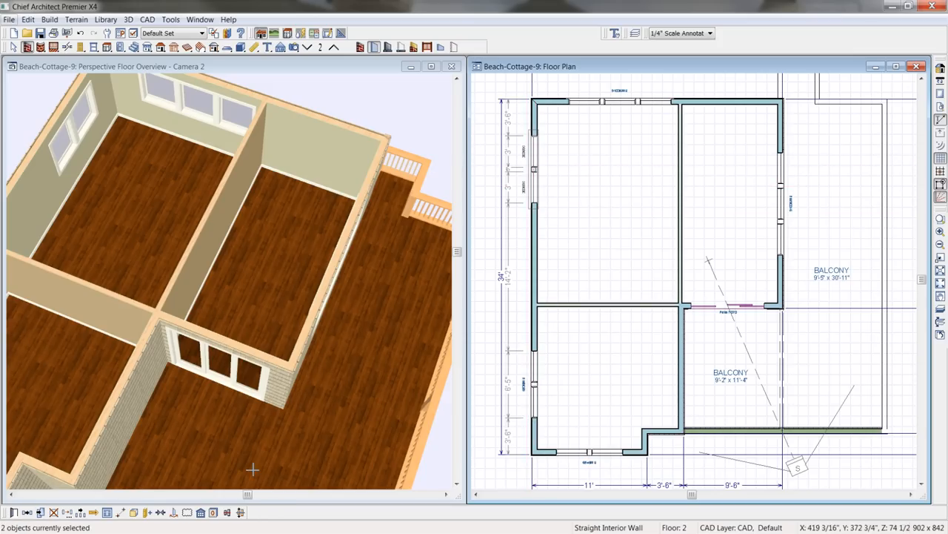
left_click(134, 512)
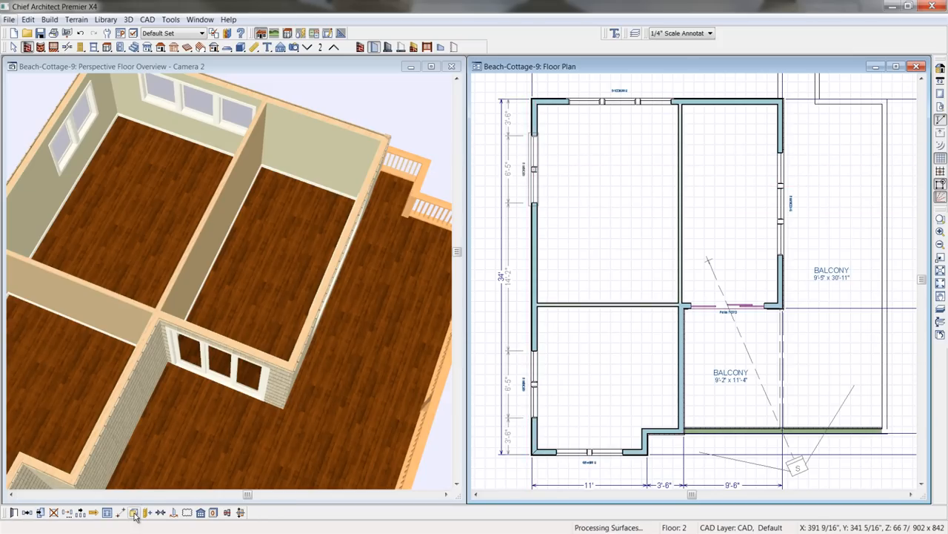
Draw straight interior walls: a cross wall splitting the rear room, a partition dividing the narrow space, and a small L-shaped enclosure in its outer corner
left_click(376, 48)
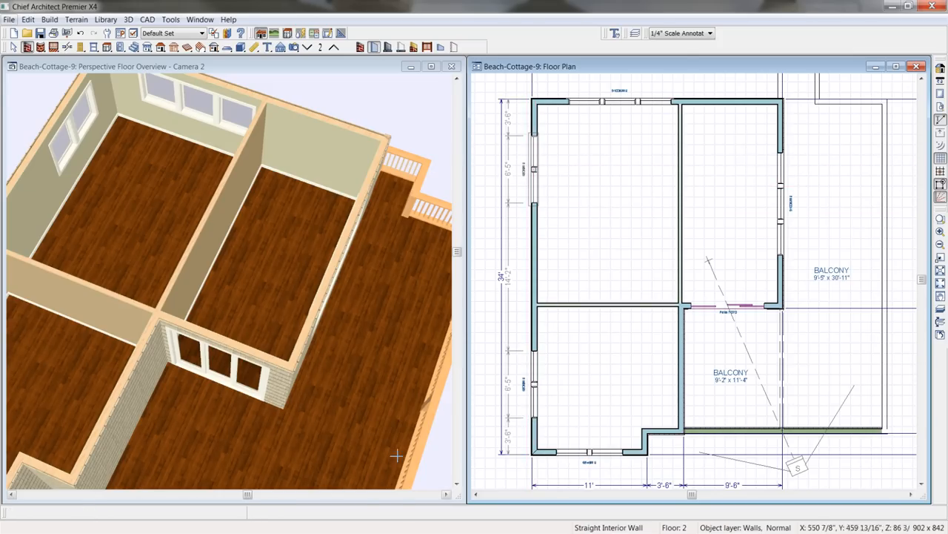
left_click_drag(679, 230, 534, 230)
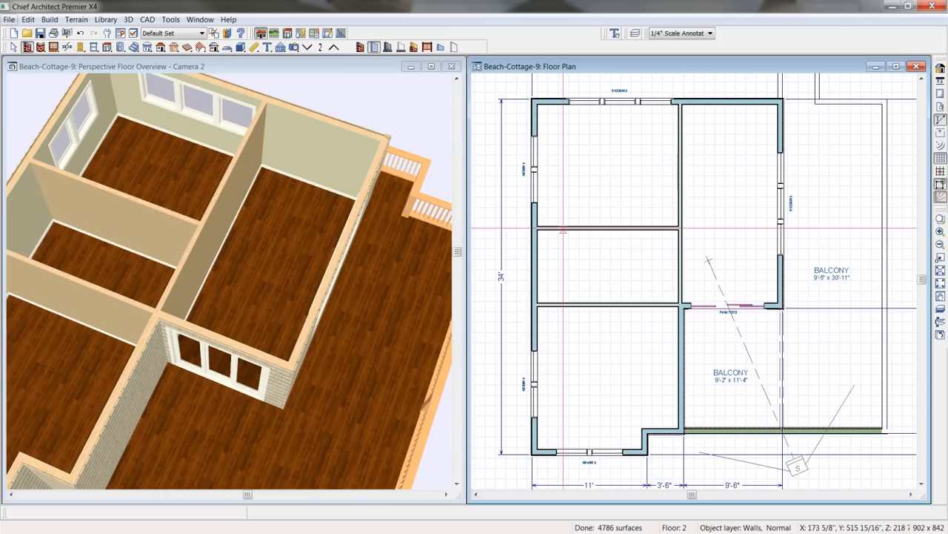
left_click_drag(609, 230, 608, 304)
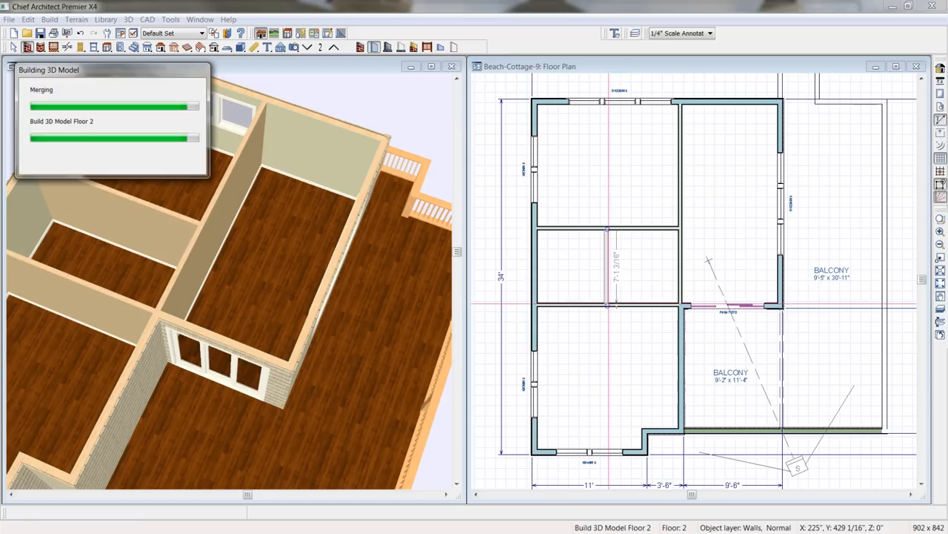
left_click_drag(532, 277, 563, 303)
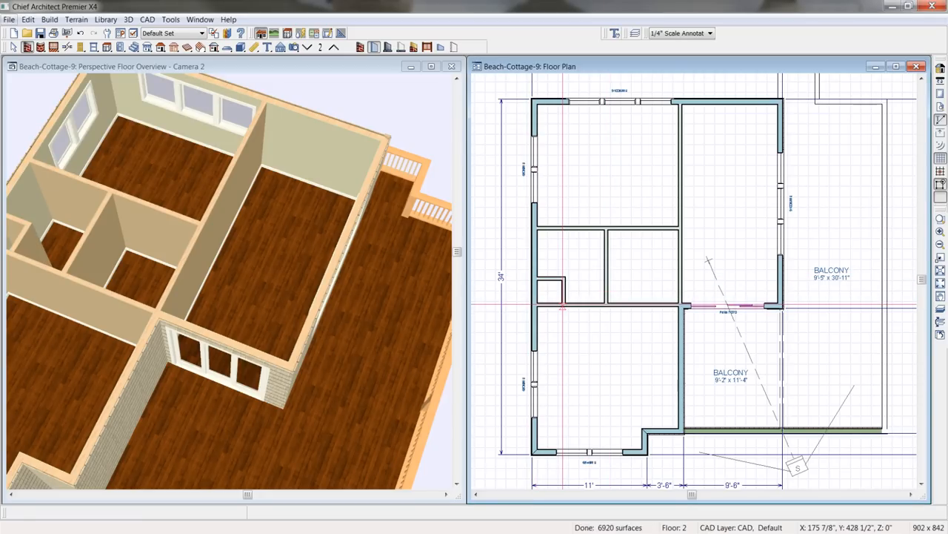
Try moving the new cross wall toward the rear wall in the floor overview
left_click(154, 209)
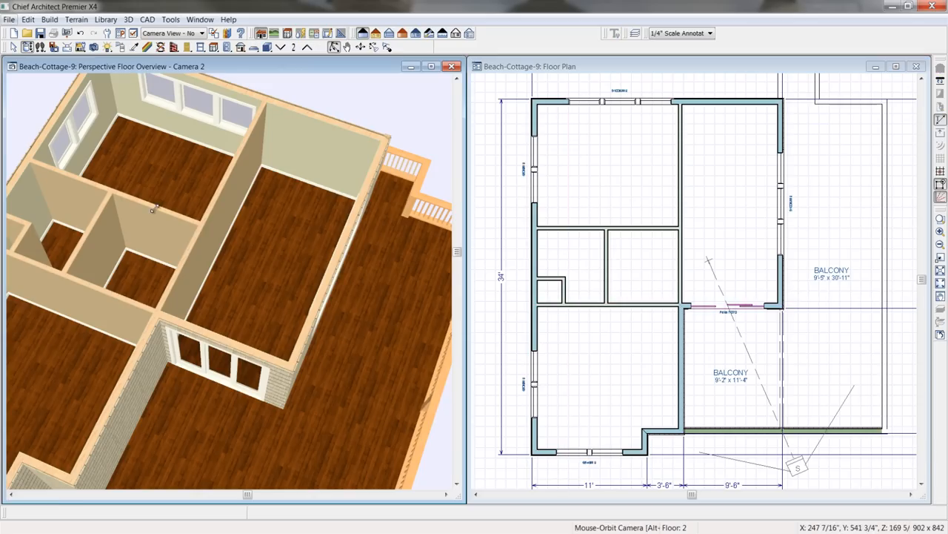
left_click_drag(153, 209, 163, 197)
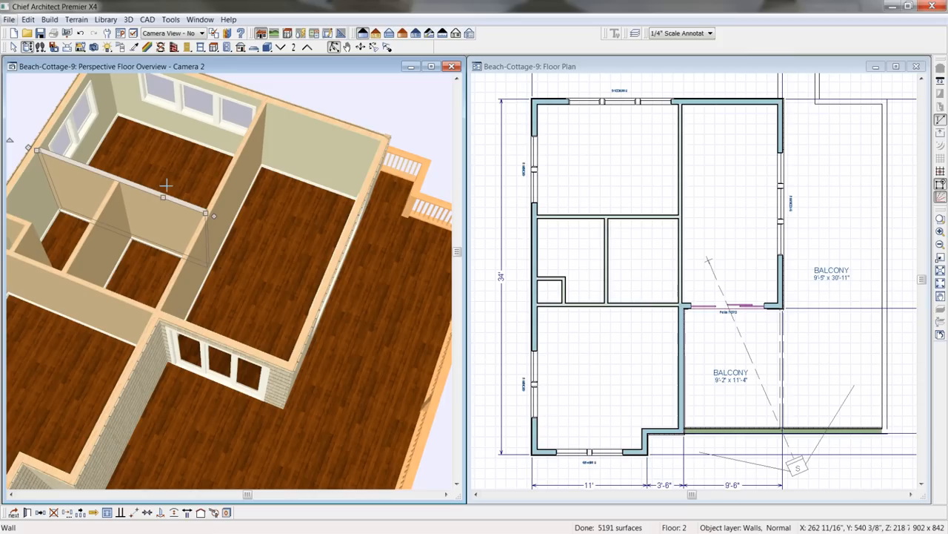
mouse_move(158, 210)
left_mouse_down()
mouse_move(166, 197)
mouse_move(157, 209)
left_mouse_up()
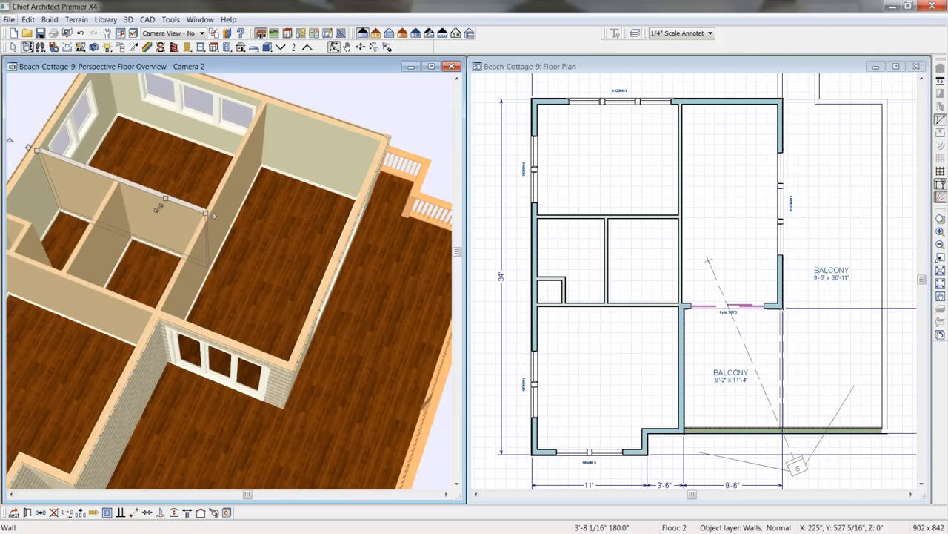
middle_click_drag(158, 208, 159, 208)
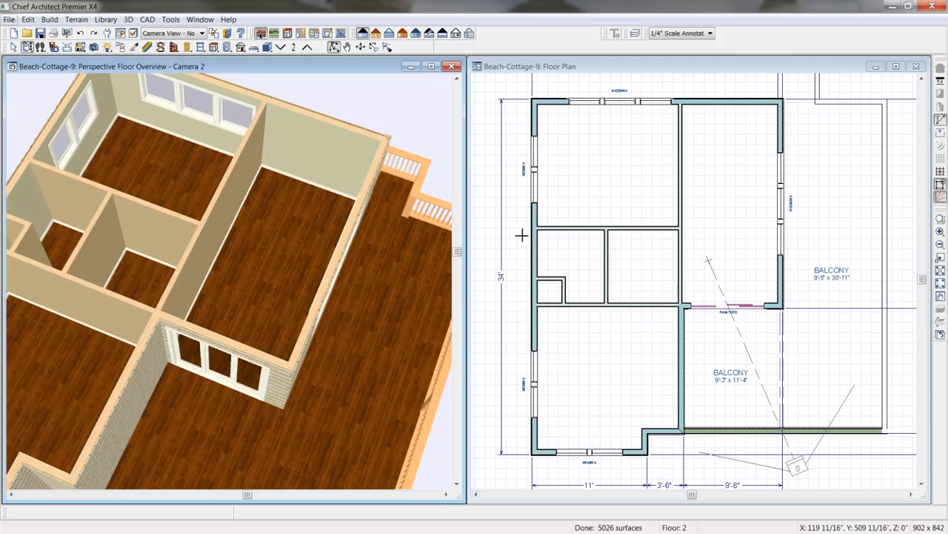
Break the long interior wall just past its junction with the new cross wall and delete the section beside the small middle room
left_click(681, 234)
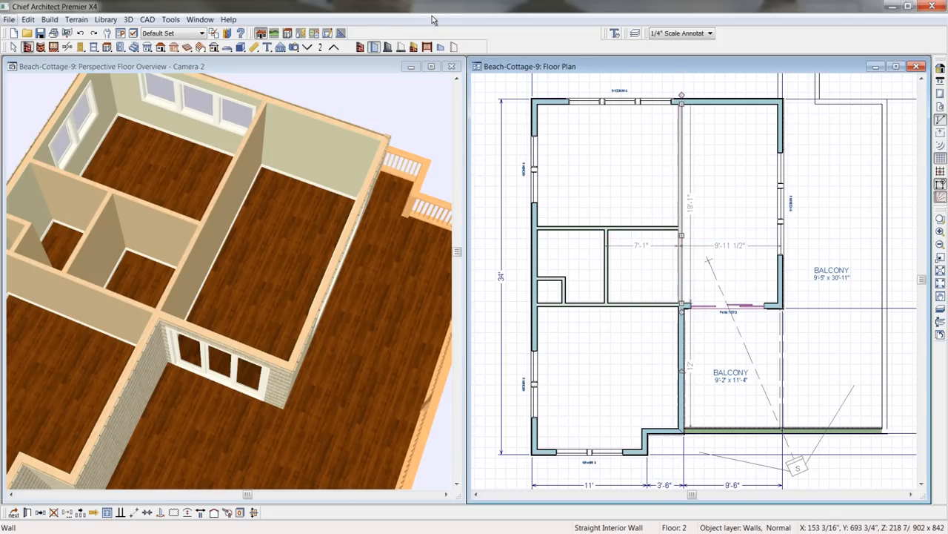
left_click(67, 47)
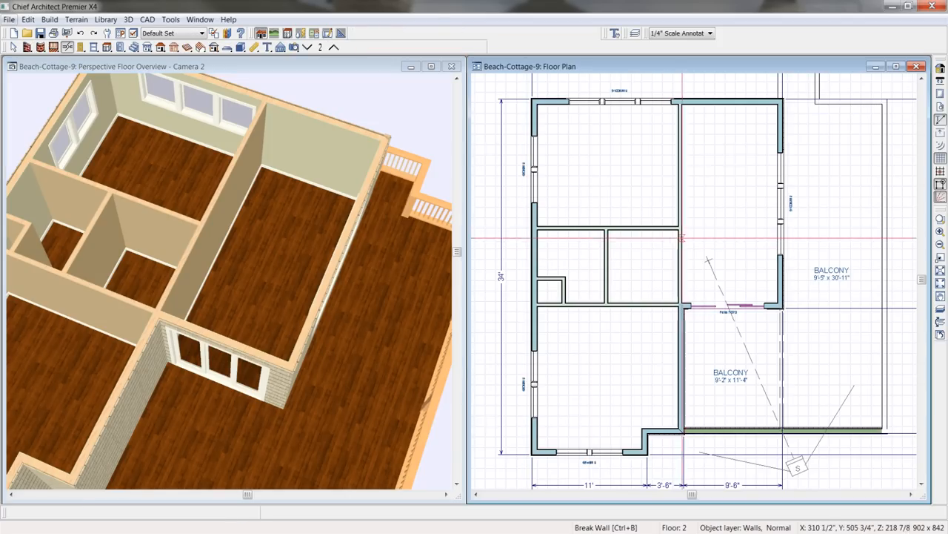
left_click(682, 283)
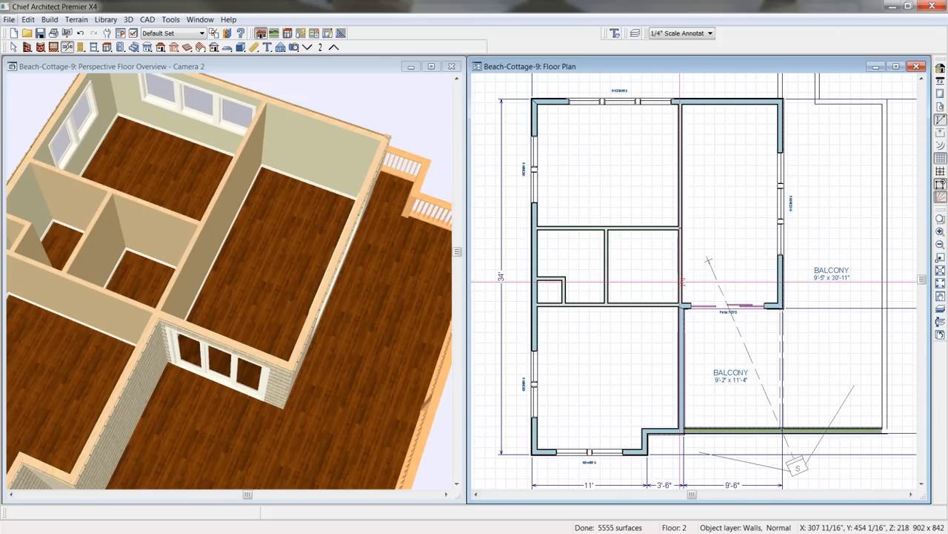
key("Delete")
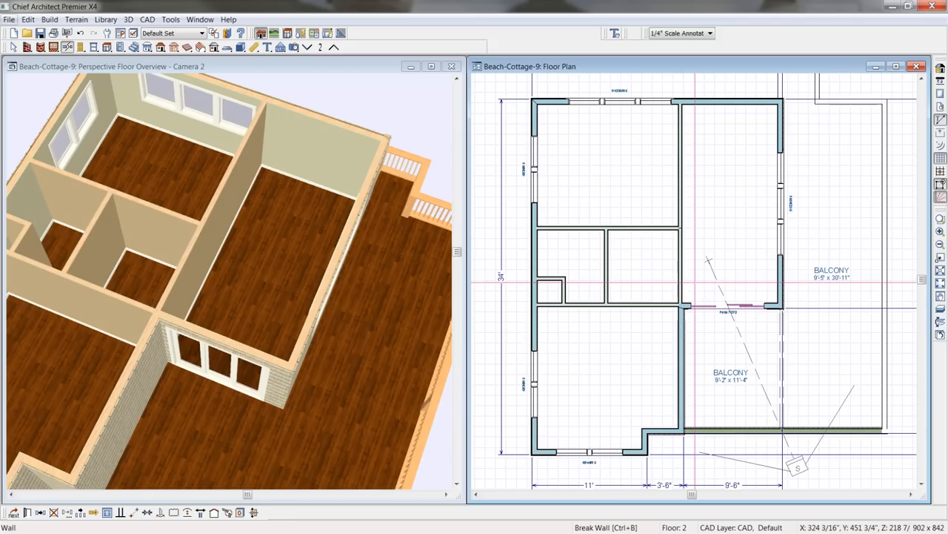
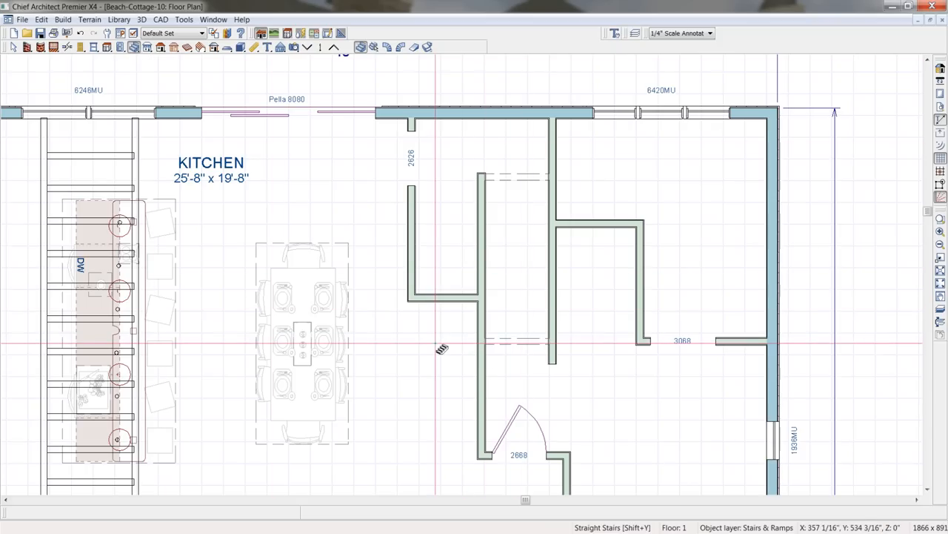
Draw two side-by-side straight stair flights on floor 1, about 92–93" long, rising in opposite directions beside the kitchen's dining table
left_click_drag(437, 342, 445, 175)
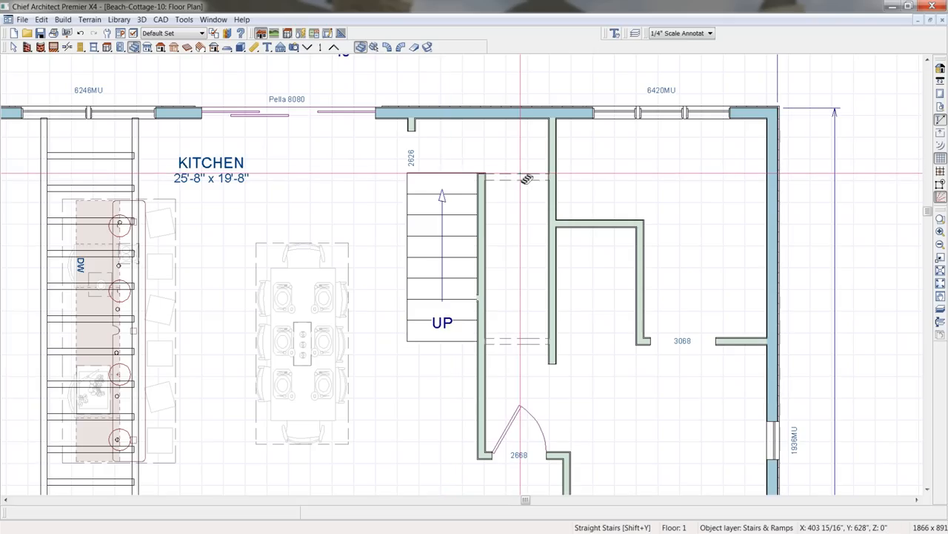
left_click_drag(526, 180, 524, 344)
left_click_drag(524, 345, 523, 342)
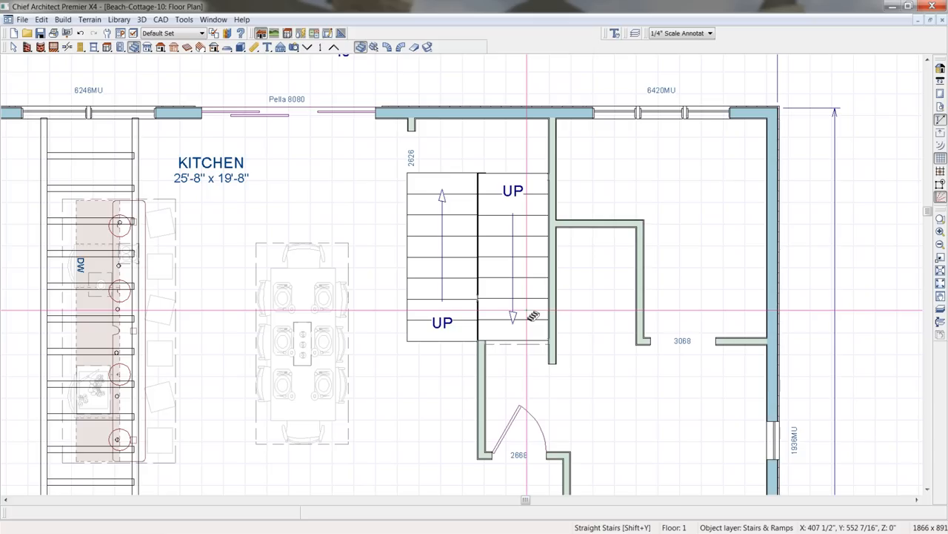
Turn off the left-side railing on the upper stair flight, the one running away from the rear wall
left_click(527, 312)
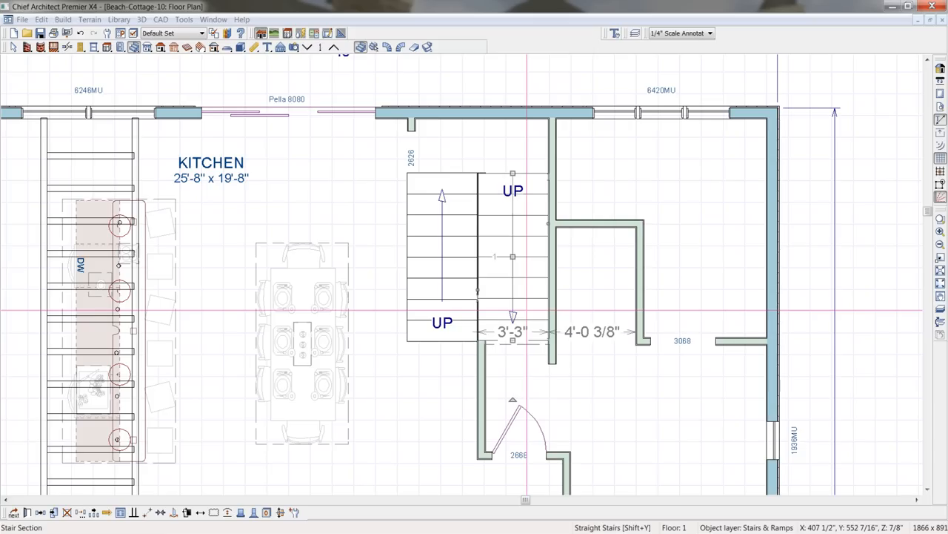
double_click(526, 311)
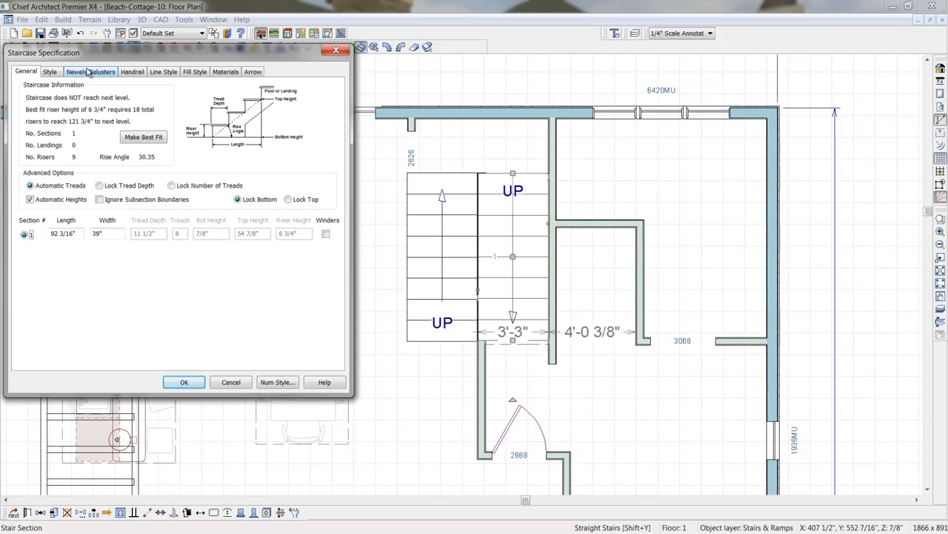
left_click(134, 74)
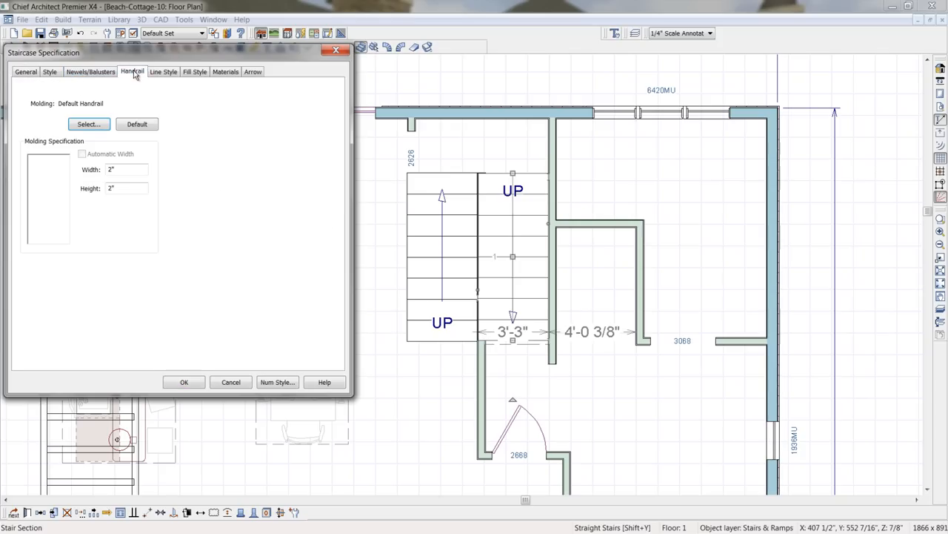
left_click(88, 73)
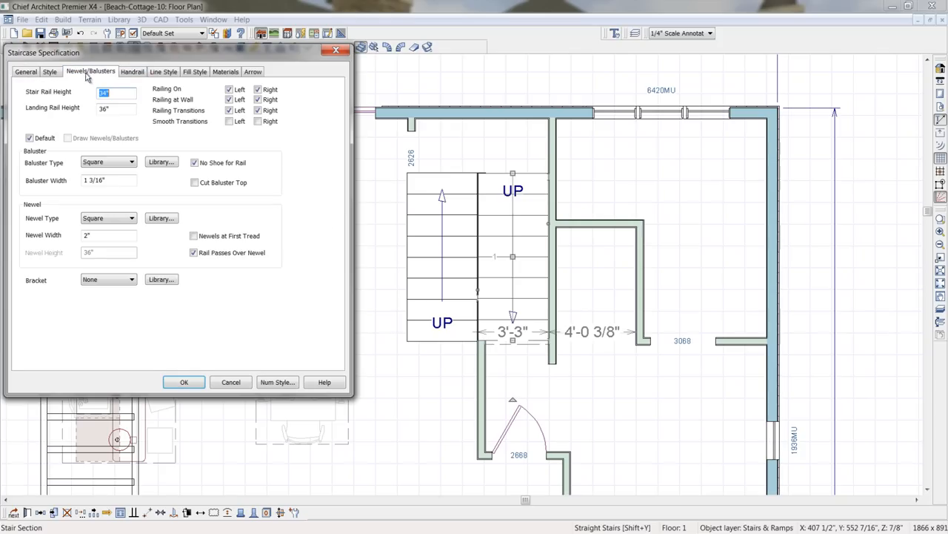
left_click(229, 89)
left_click(194, 383)
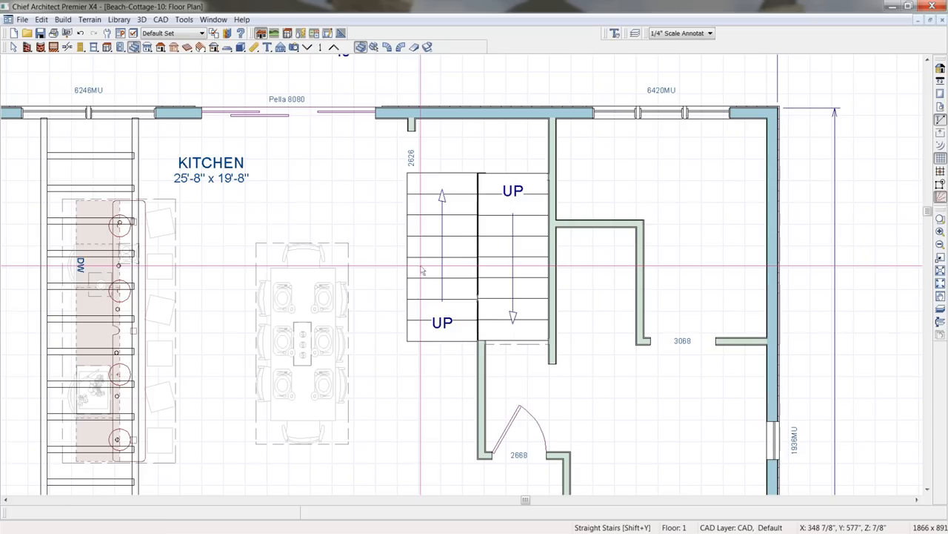
Turn off the right-side railing on the lower stair flight next to the dining table
double_click(421, 266)
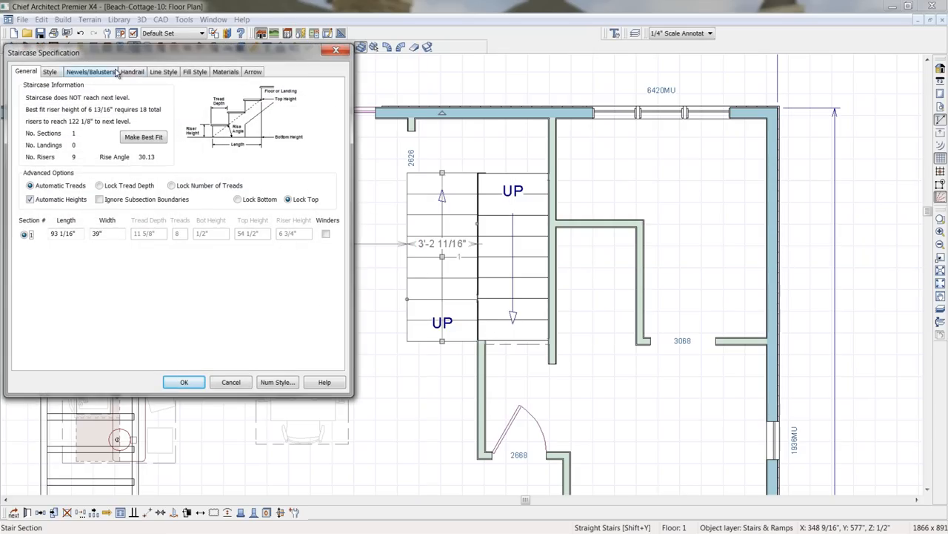
left_click(113, 74)
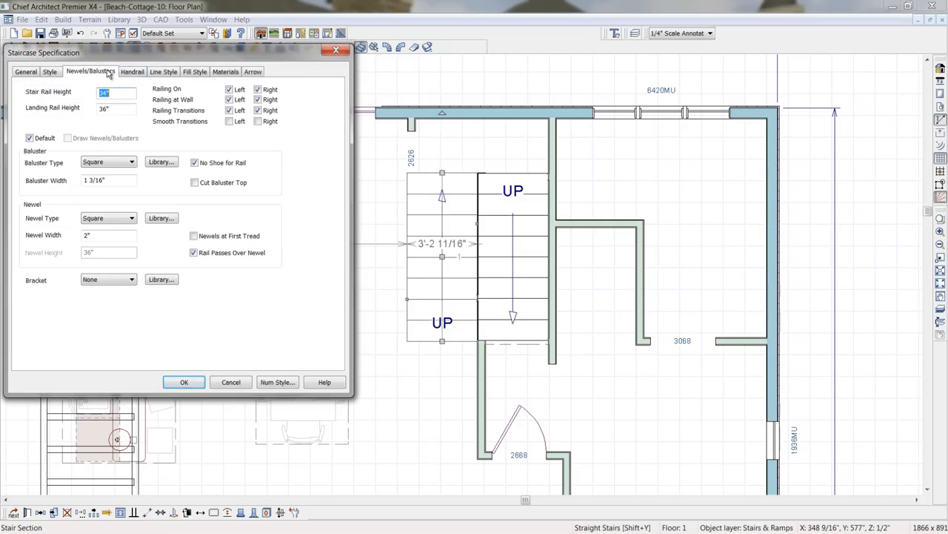
left_click(258, 90)
left_click(185, 382)
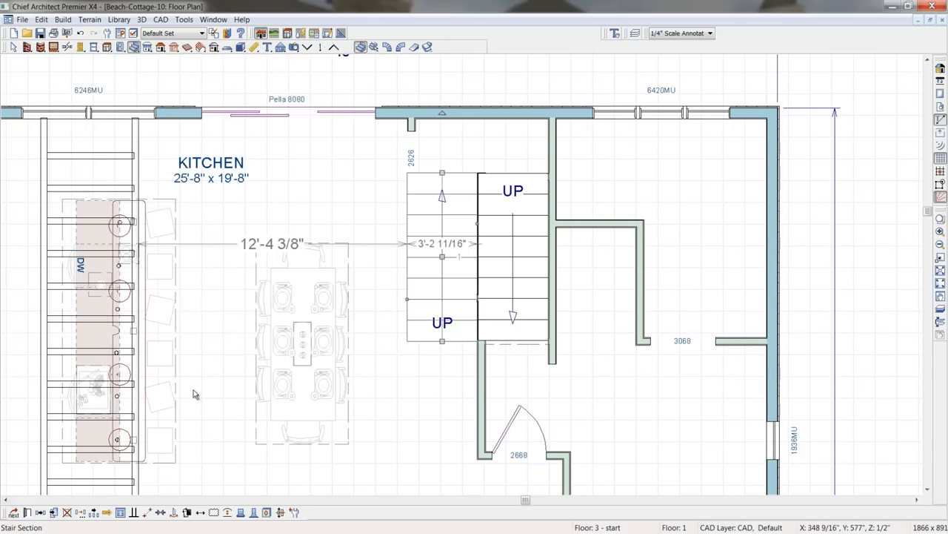
Join the two stair flights with a landing between their ends and the rear wall
left_click(362, 48)
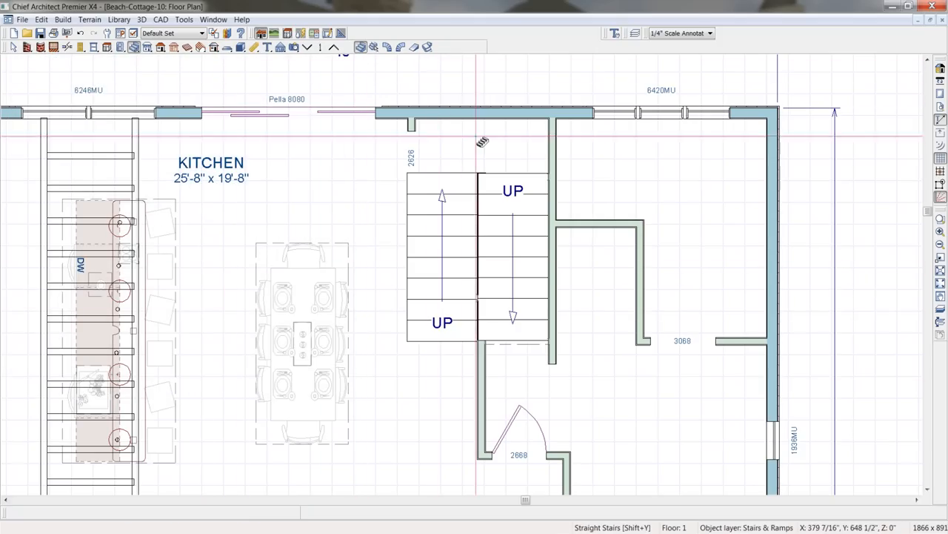
left_click_drag(483, 155, 491, 153)
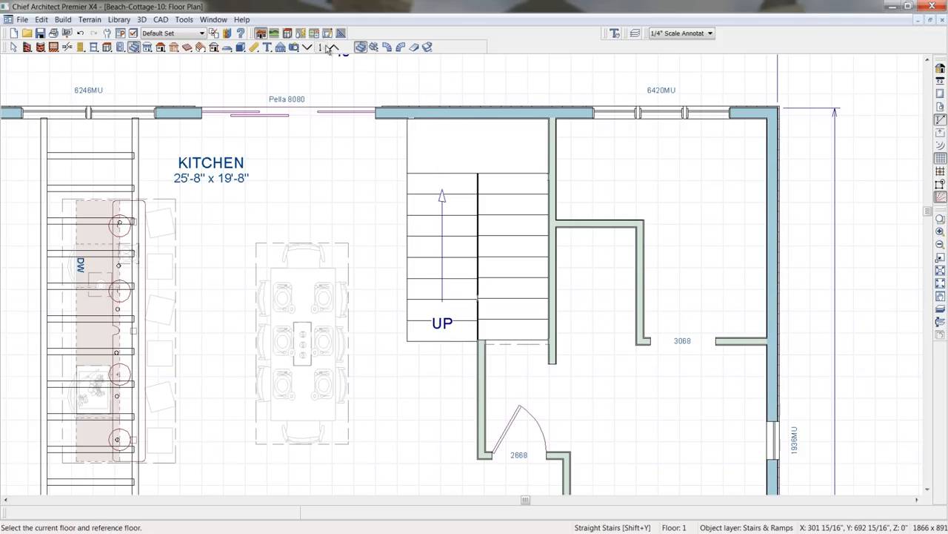
left_click(294, 49)
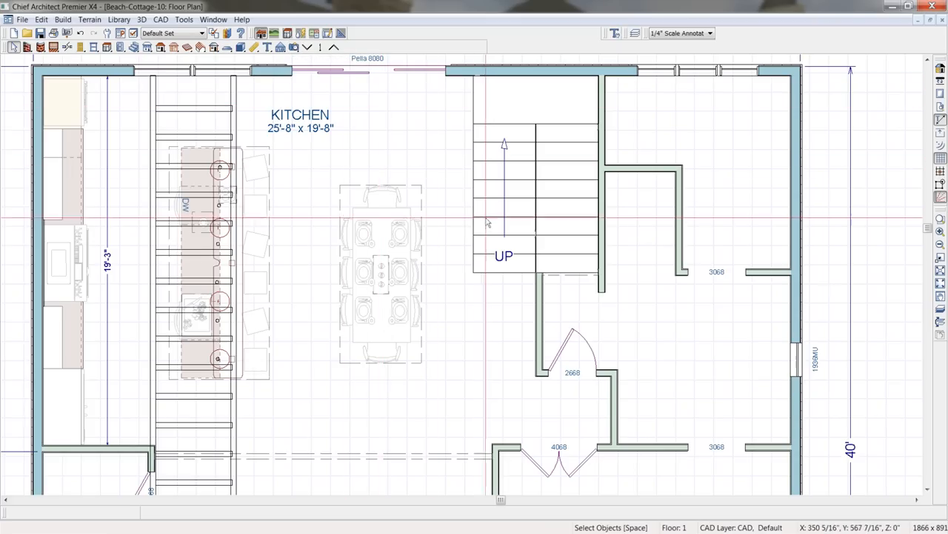
Generate an automatic stairwell for the staircase and check the opening on floor 2 before returning to floor 1
left_click(489, 226)
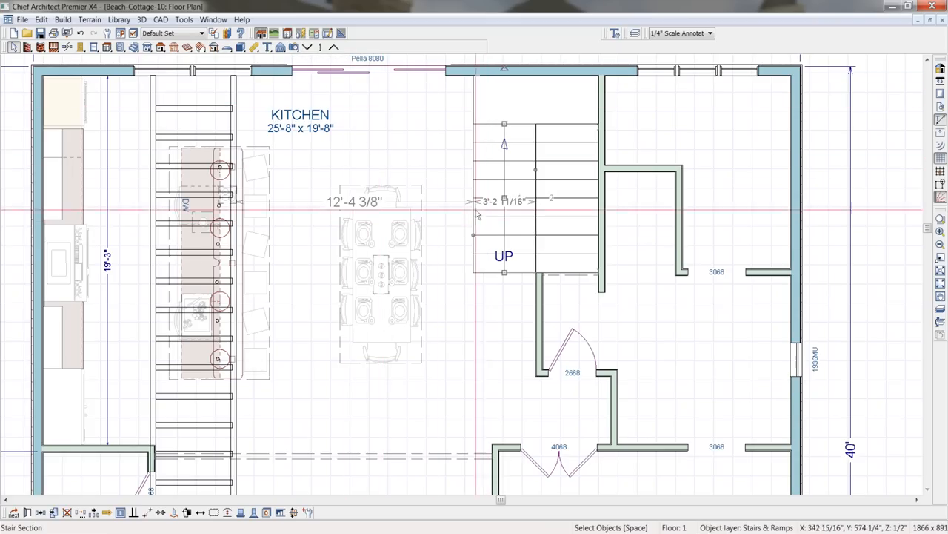
left_click(280, 514)
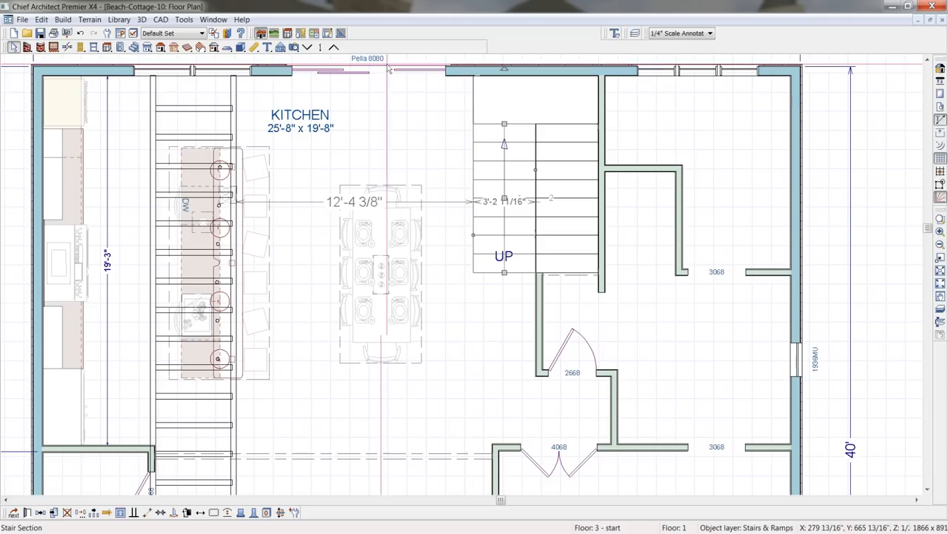
left_click(333, 49)
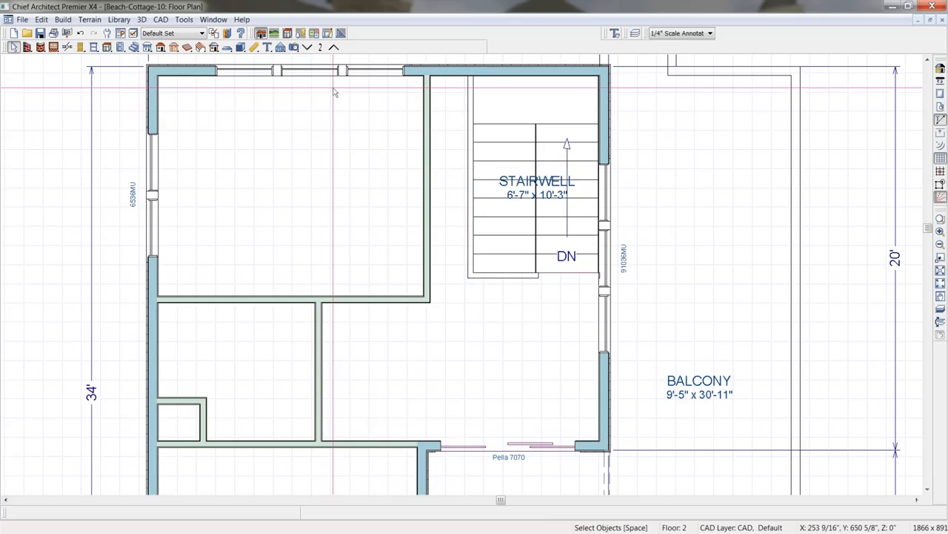
left_click(320, 48)
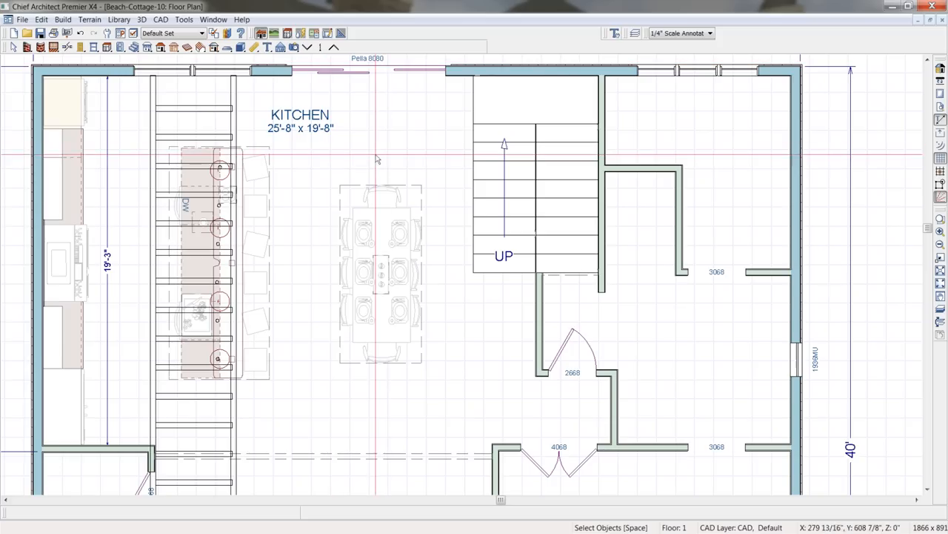
Create a full camera view from the kitchen toward the staircase and orbit it to show both flights and the landing from the side
left_click(294, 47)
left_click_drag(366, 367, 468, 238)
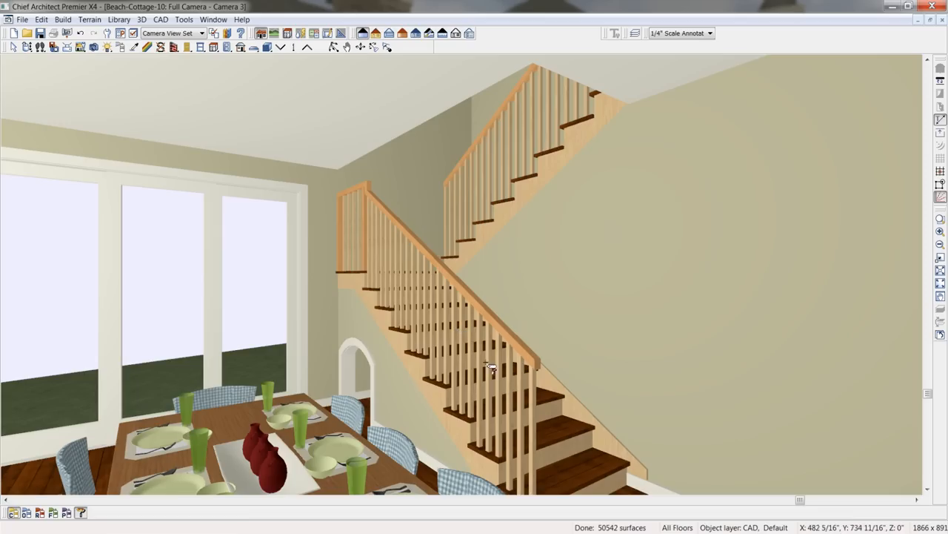
left_click(26, 47)
left_click_drag(508, 339, 537, 349)
left_click_drag(388, 355, 470, 364)
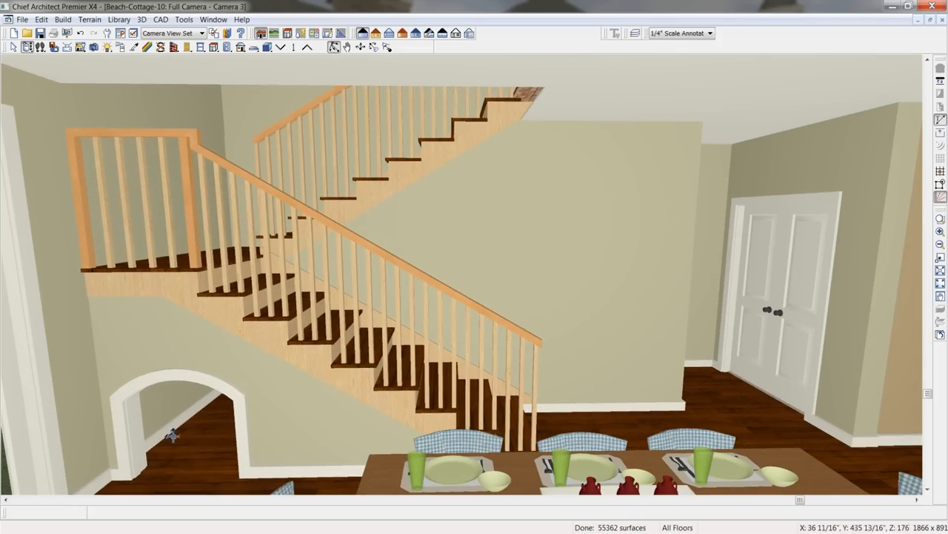
Orbit the kitchen camera view to examine the stair flights, the landing railing and the arched opening beneath the landing
left_click_drag(211, 457, 246, 461)
middle_click_drag(247, 462, 299, 432)
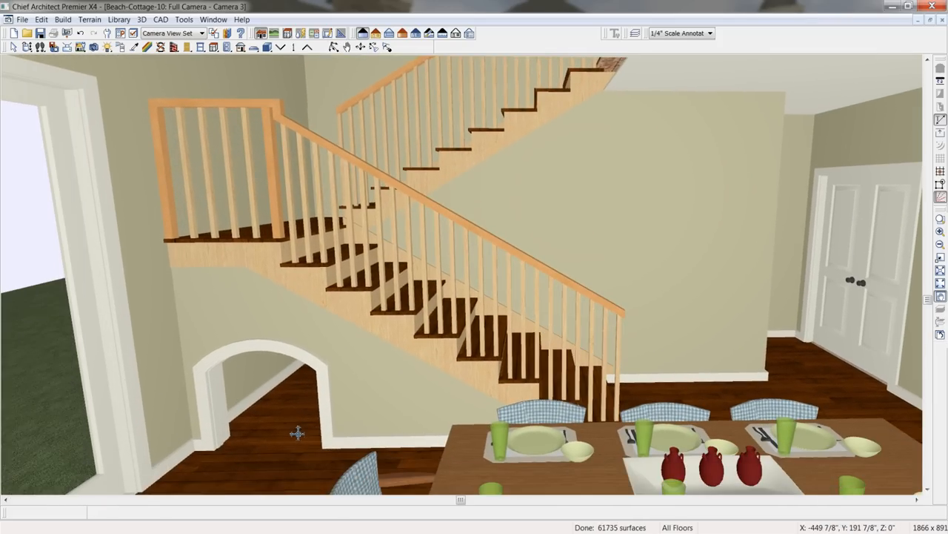
left_click_drag(290, 434, 313, 429)
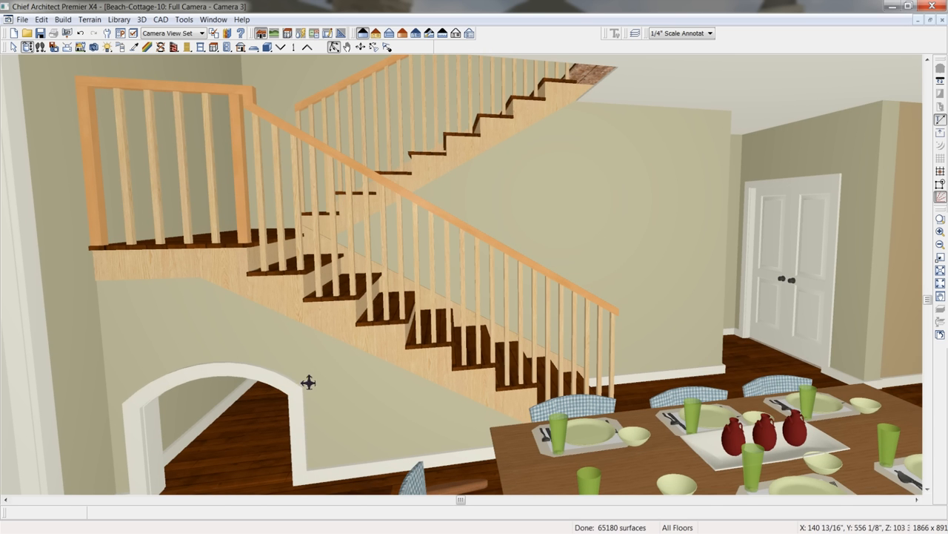
left_click_drag(541, 296, 378, 312)
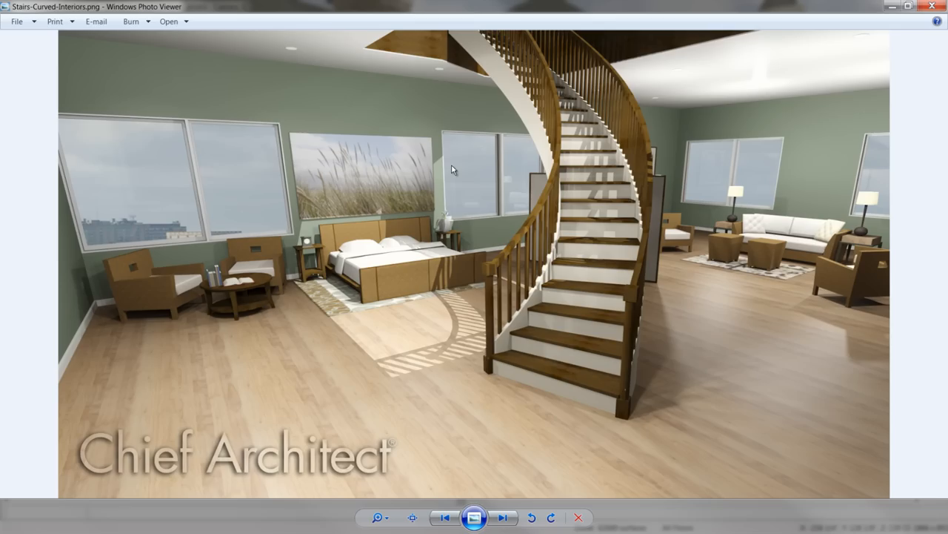
Browse the sample staircase renderings in Windows Photo Viewer, including the modern stair image
key("Right")
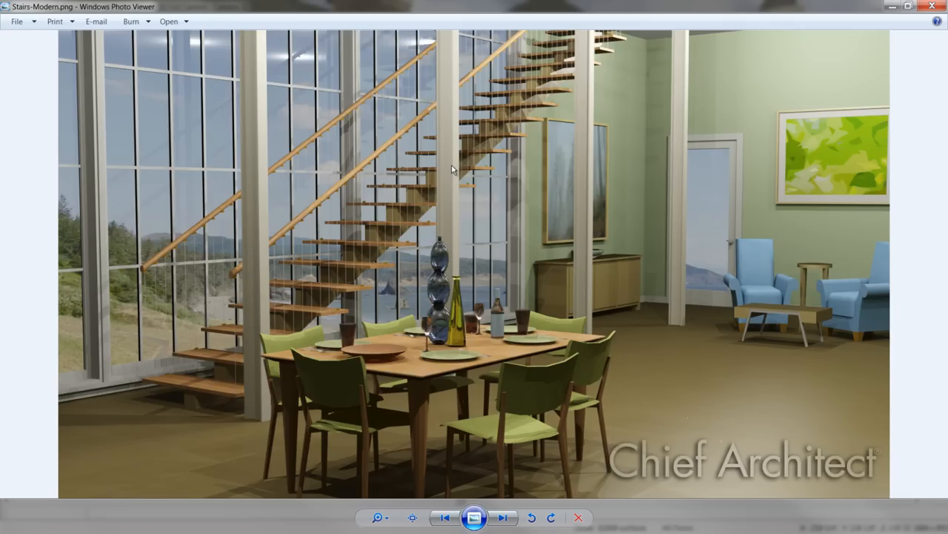
key("Right")
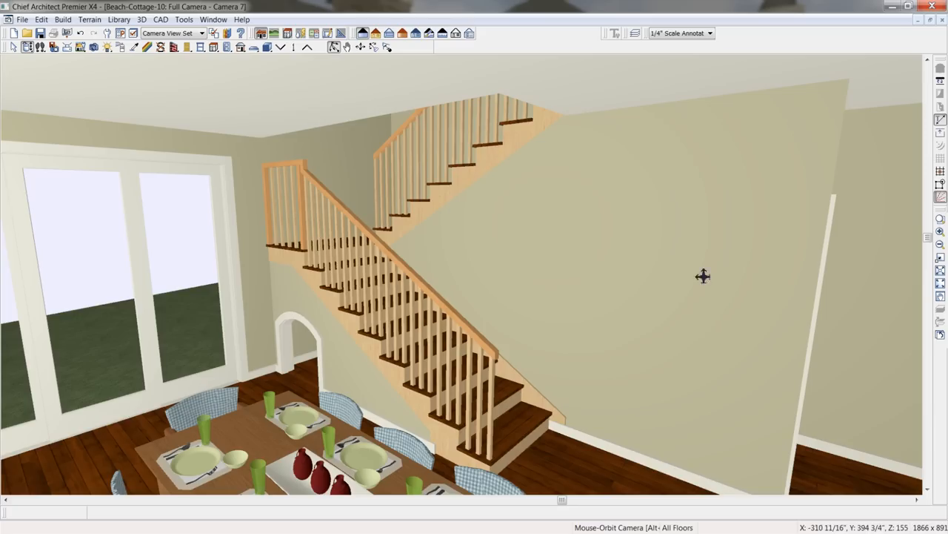
Close the camera view and create a backclipped cross section through the lower stair flight, showing the stairs up close
left_click(941, 21)
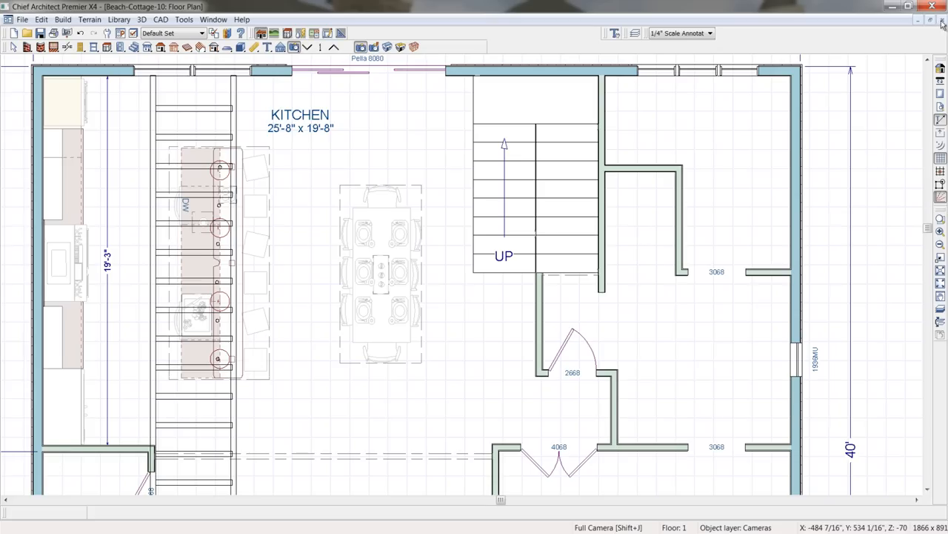
left_click(281, 48)
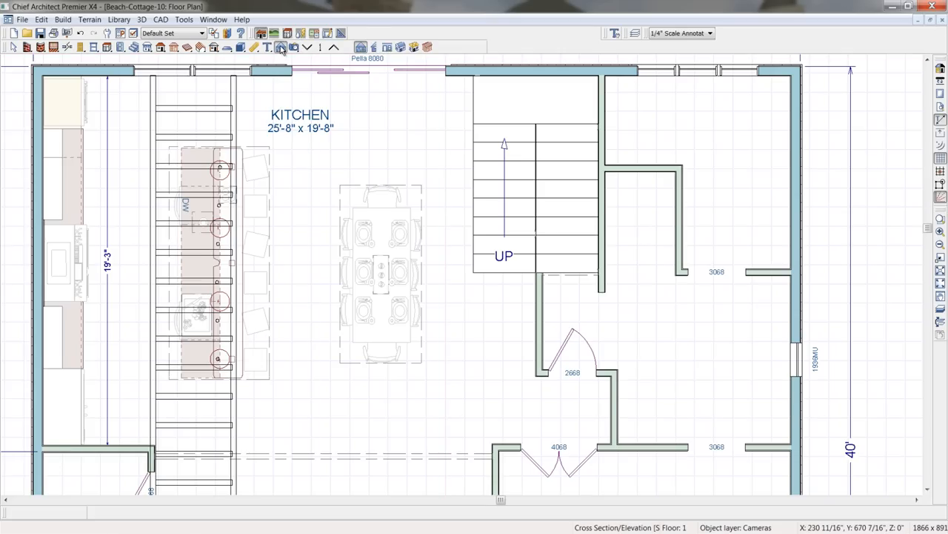
left_click(375, 48)
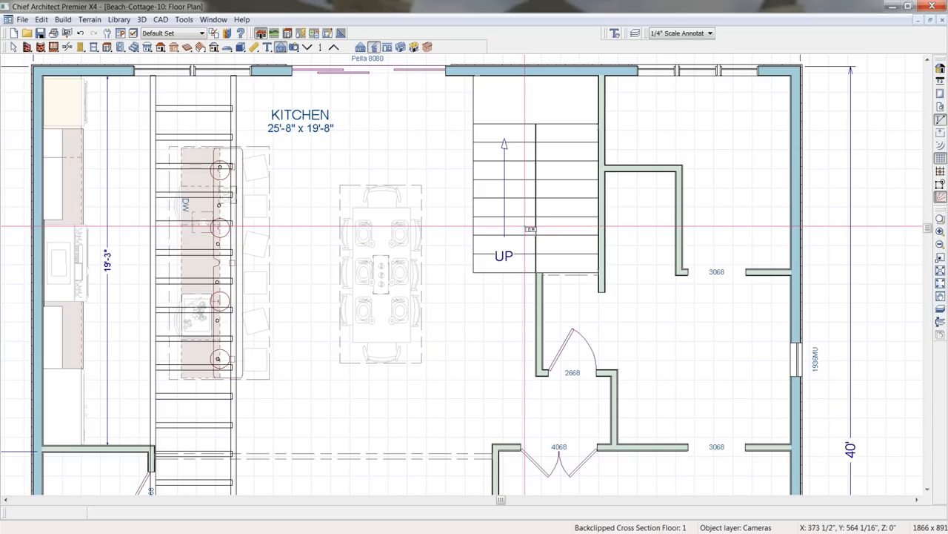
left_click_drag(525, 226, 489, 226)
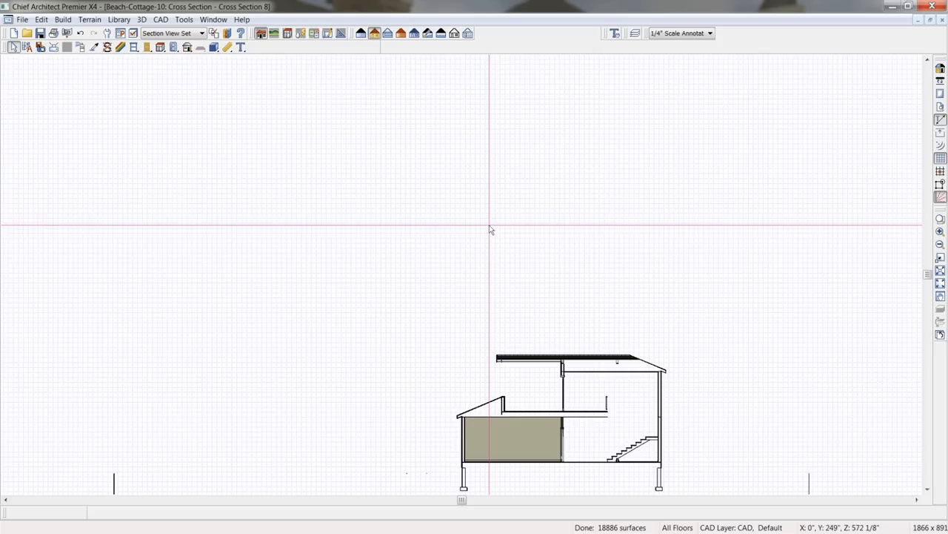
scroll(566, 324, "up", 5)
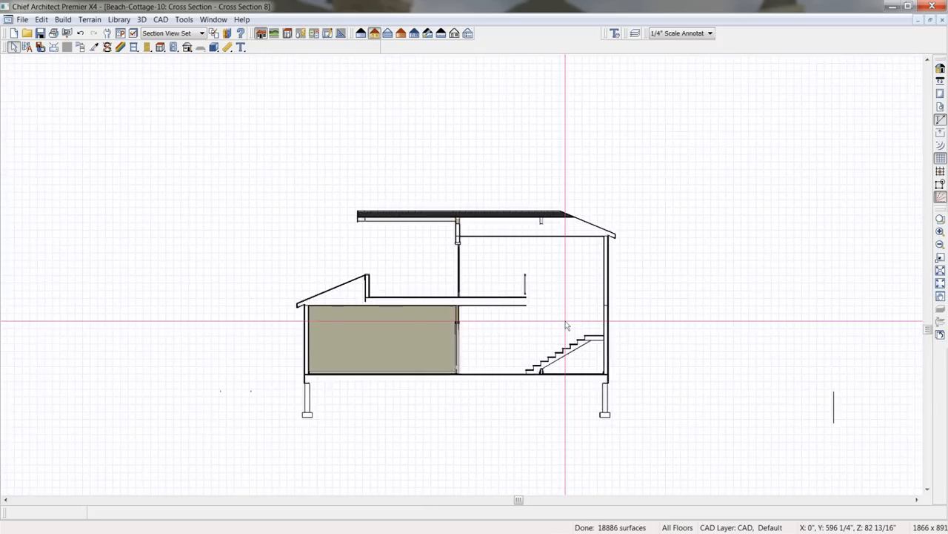
scroll(566, 325, "up", 5)
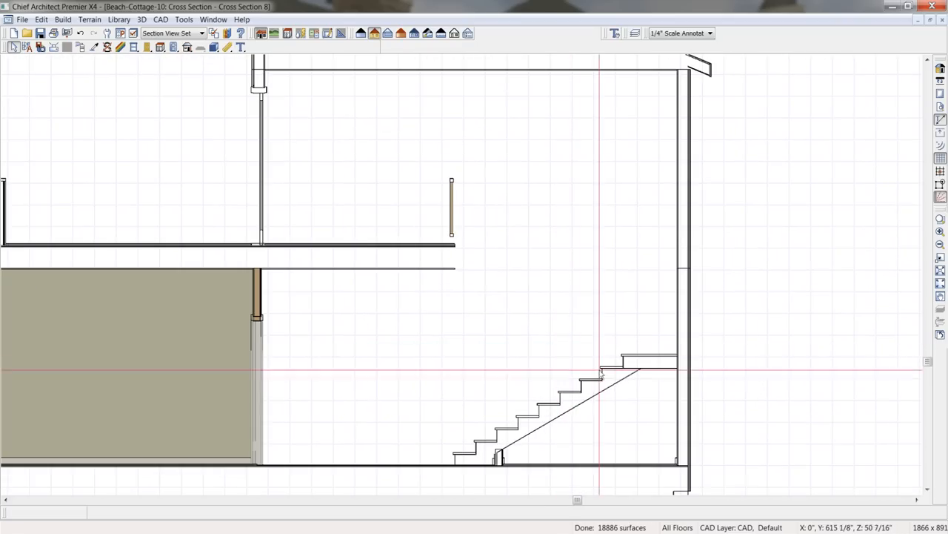
scroll(591, 353, "up", 5)
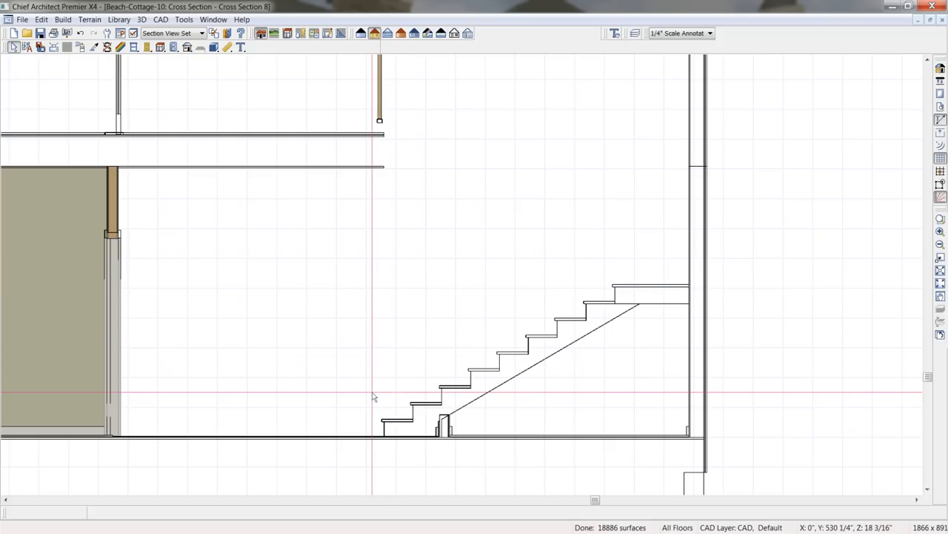
Draw a horizontal CAD line in front of the stairs and dimension it vertically from the first-floor ceiling
key("w")
left_click_drag(258, 366, 417, 371)
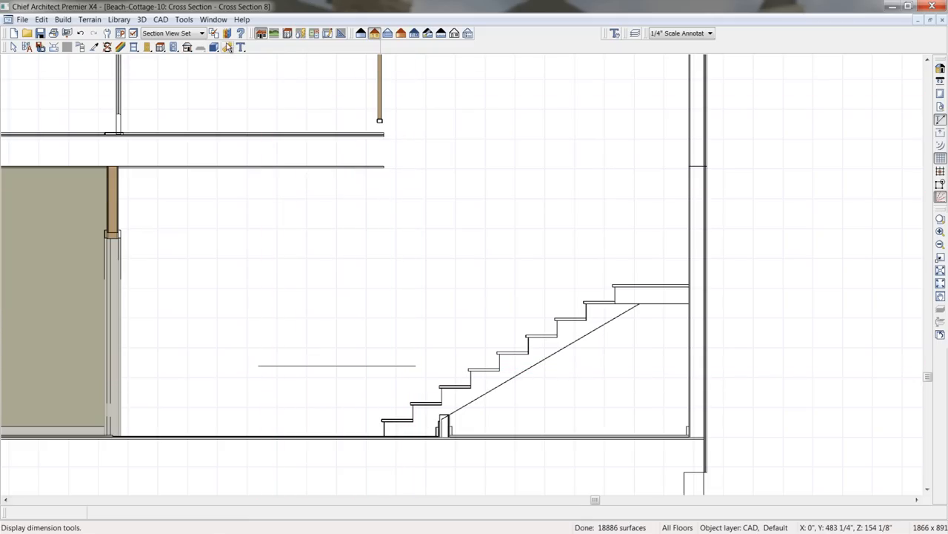
left_click(228, 46)
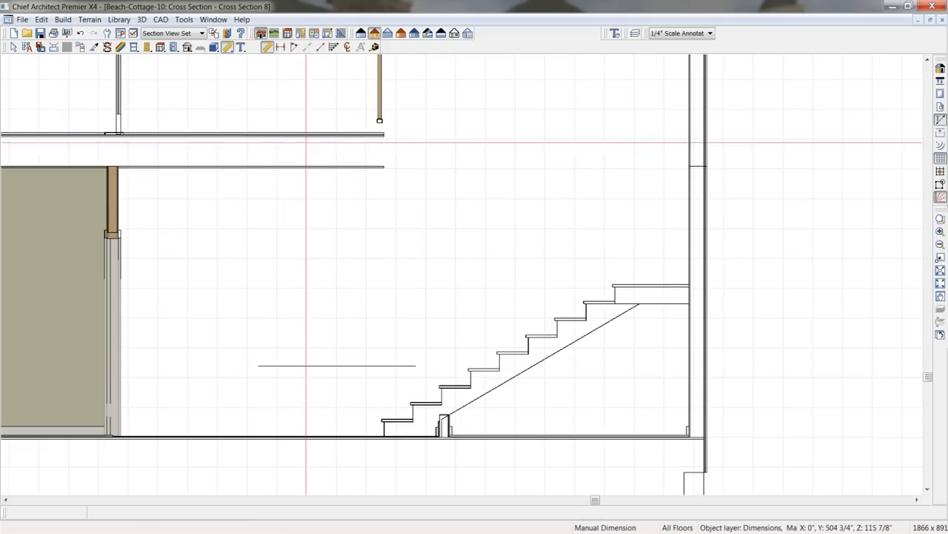
left_click_drag(336, 167, 340, 366)
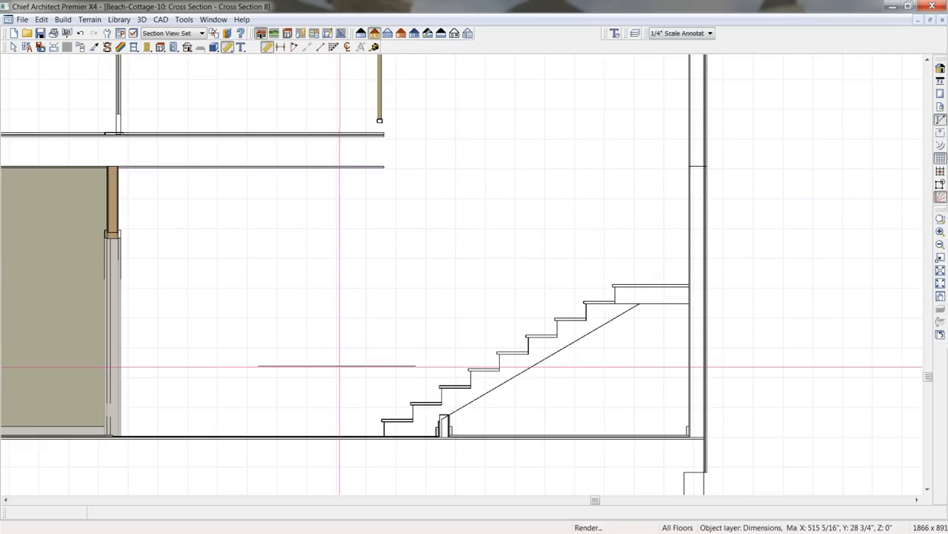
Set the distance from the ceiling to the horizontal CAD line to 6'-10"
left_click(340, 365)
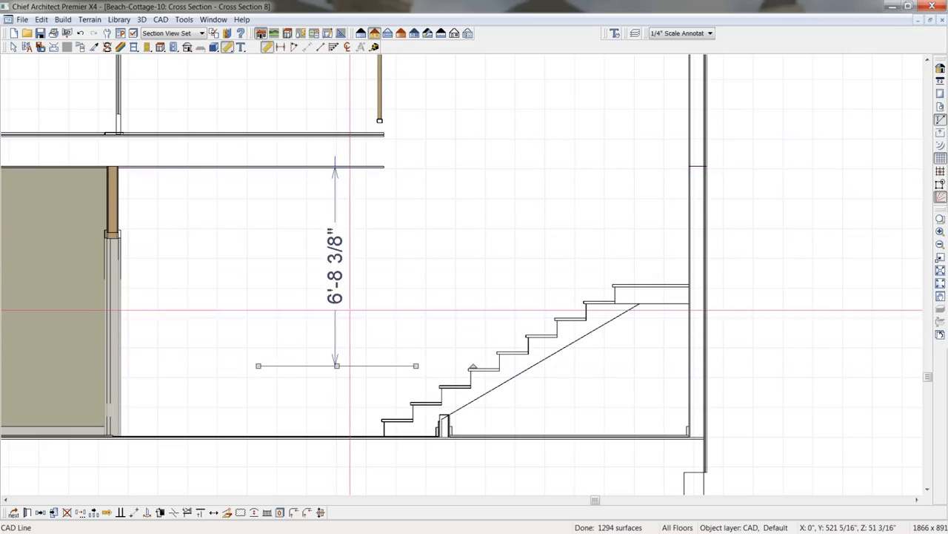
left_click(337, 283)
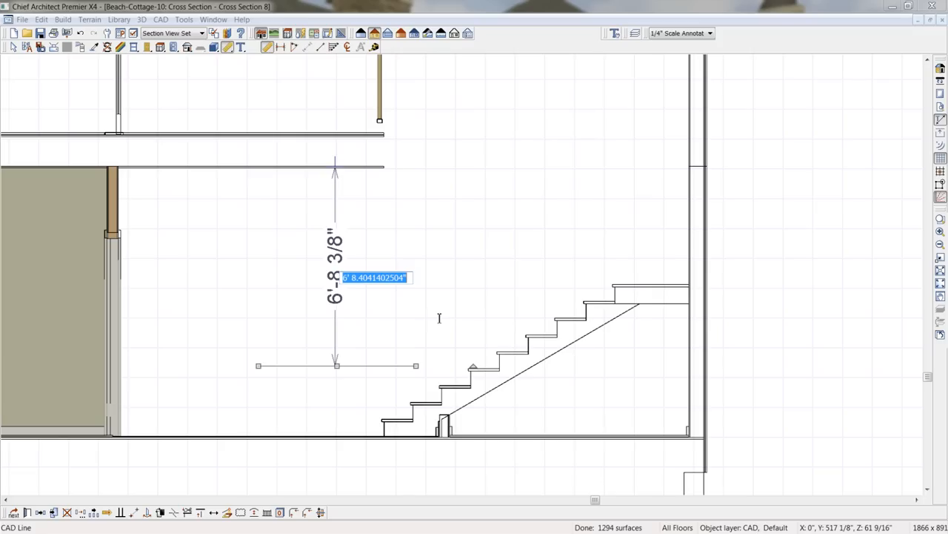
left_click_drag(353, 277, 452, 278)
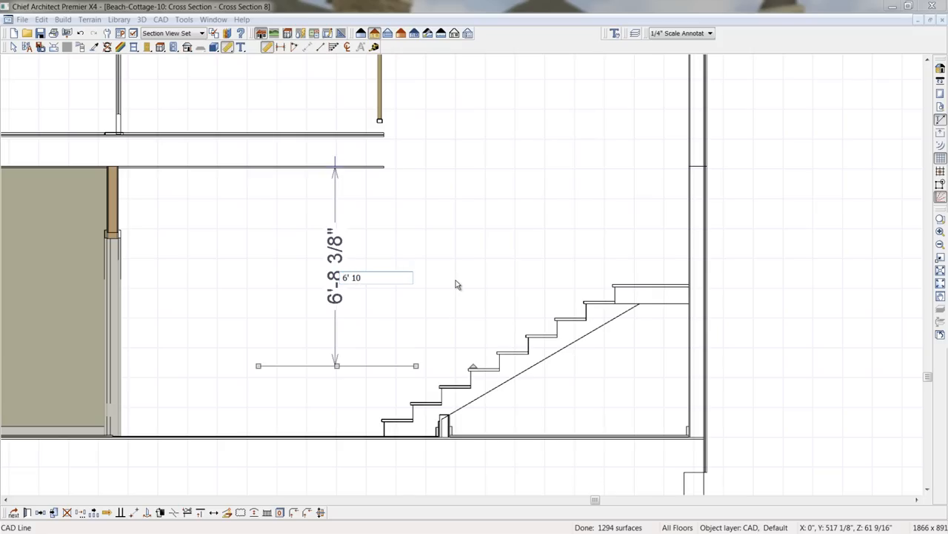
key("Return")
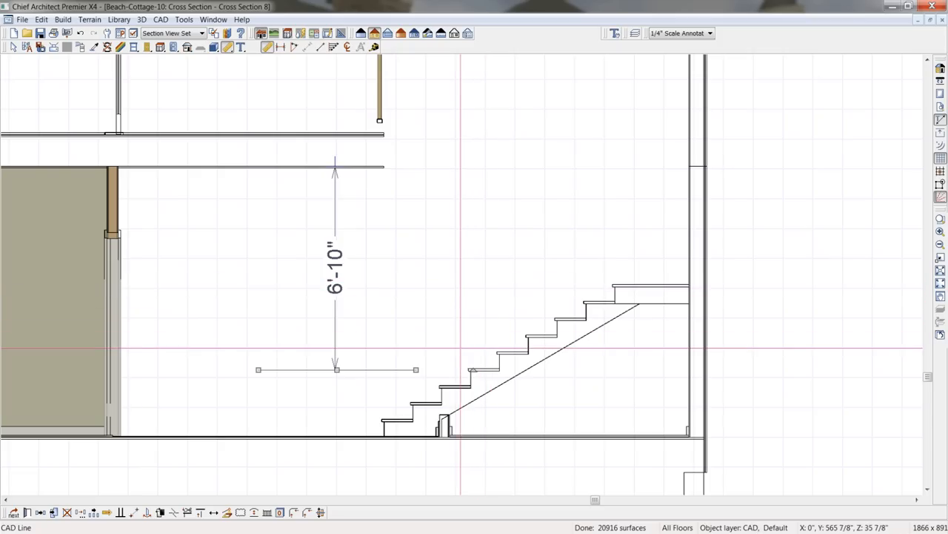
Draw a sloped CAD line just above the stair nosings, from the bottom tread up past the landing edge, and select it
left_click(395, 417)
left_click_drag(379, 401, 618, 263)
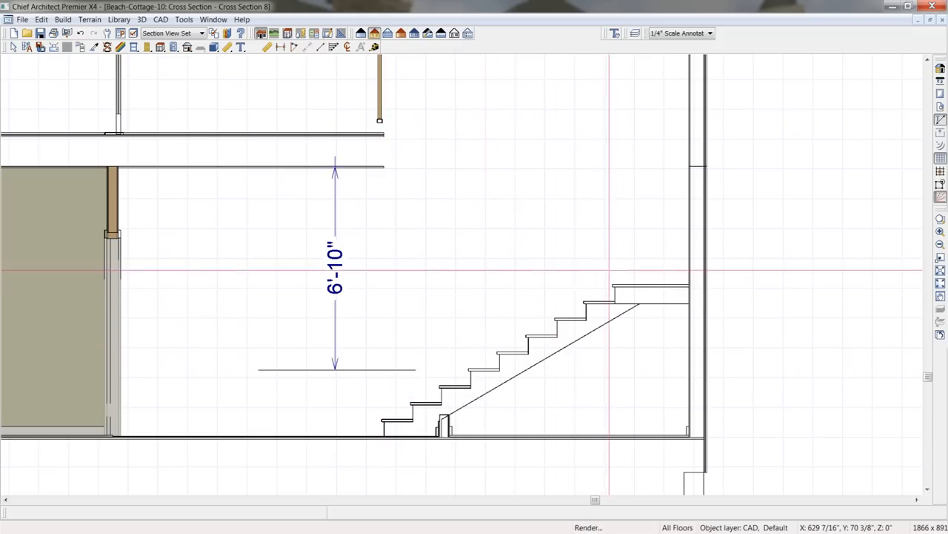
left_click(590, 278)
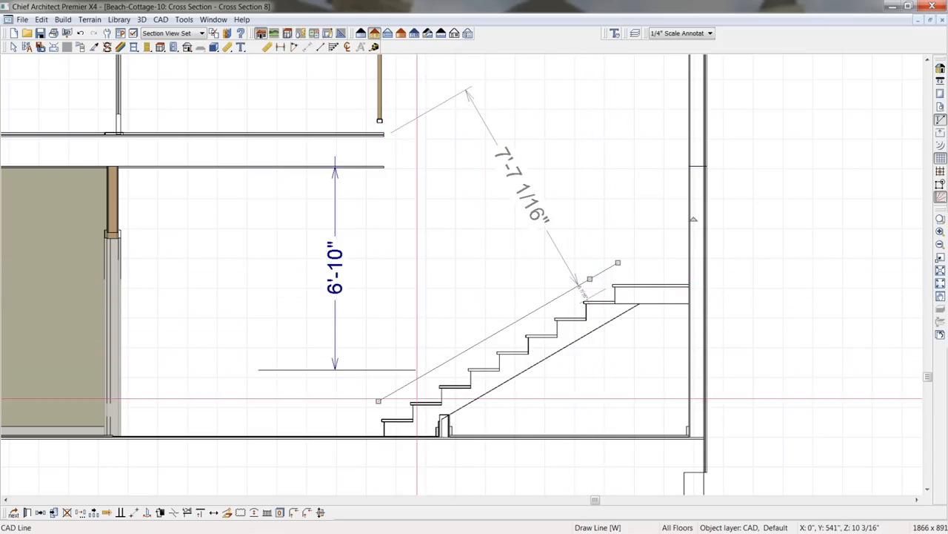
Make the sloped CAD line parallel to the stair's underside and move it down onto the tread nosings
left_click(122, 513)
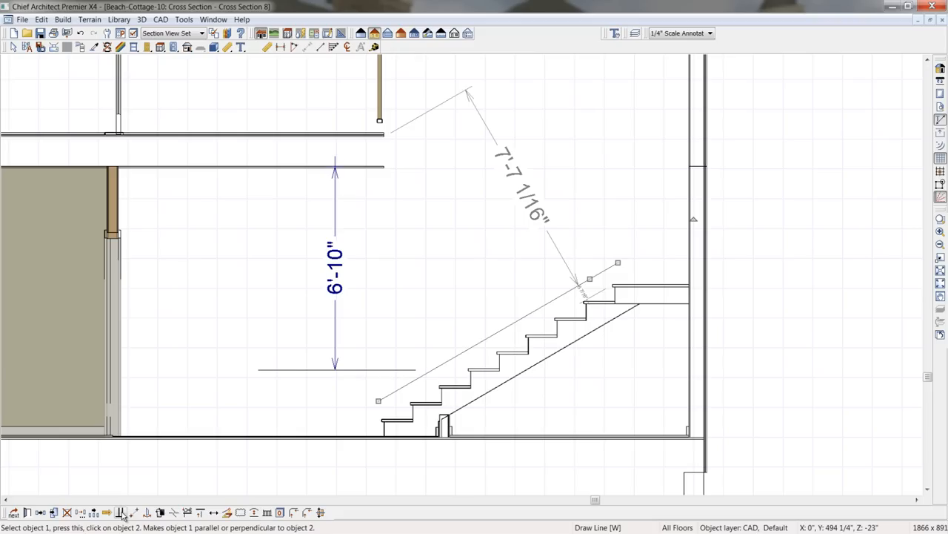
left_click(578, 346)
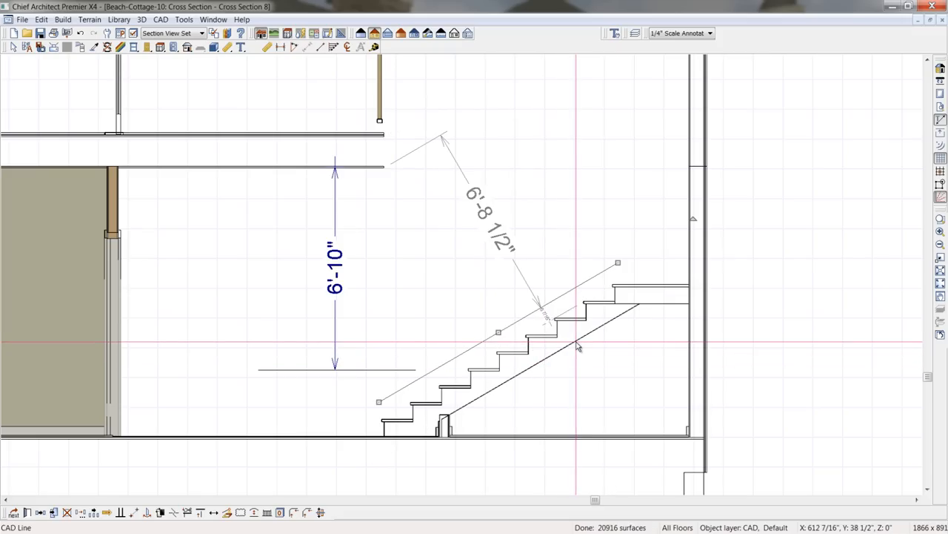
scroll(500, 345, "up", 2)
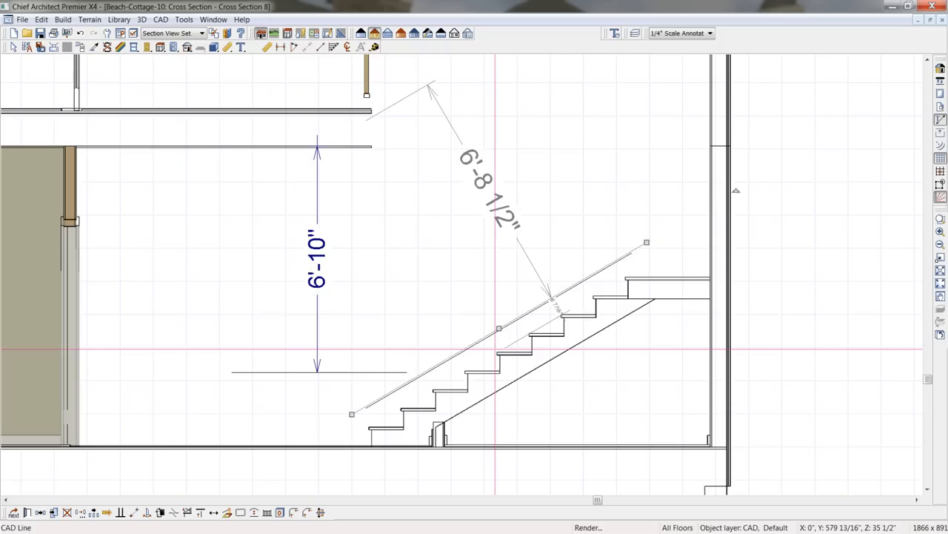
left_click_drag(498, 328, 504, 350)
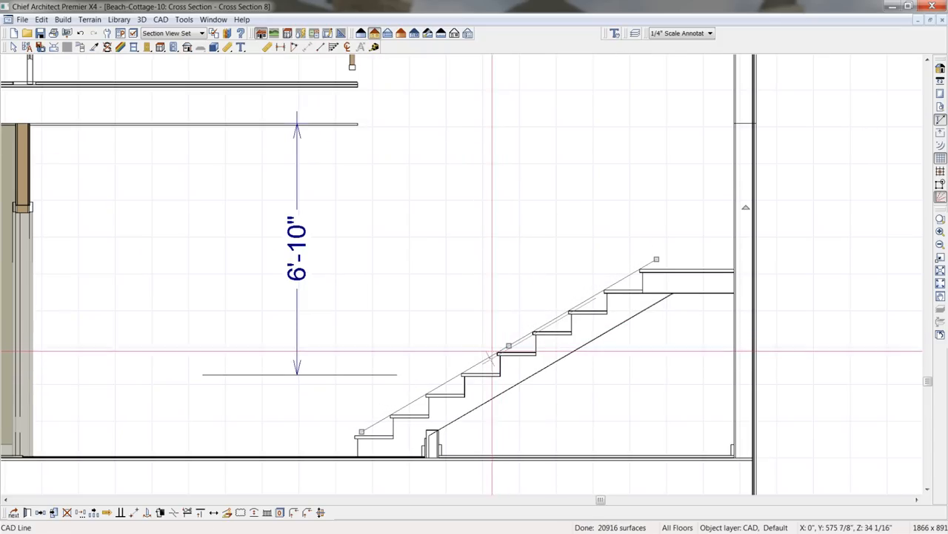
Extend the horizontal headroom line until it meets the sloped nosing line on the stairs
left_click(396, 375)
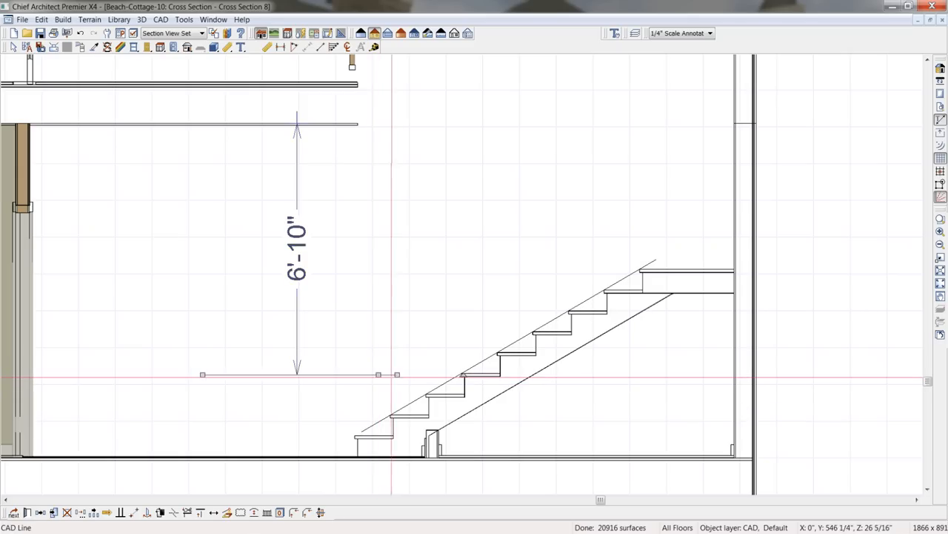
left_click_drag(398, 374, 461, 375)
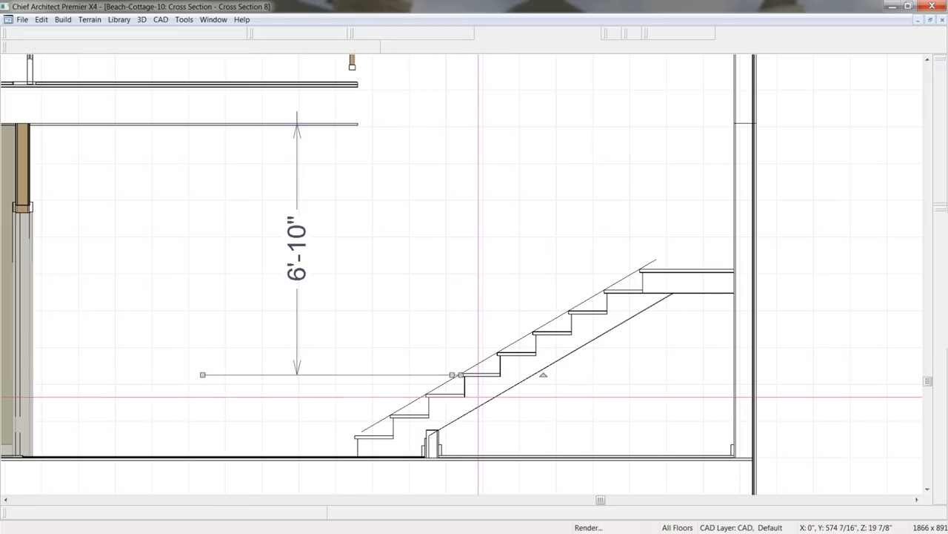
scroll(458, 378, "up", 1)
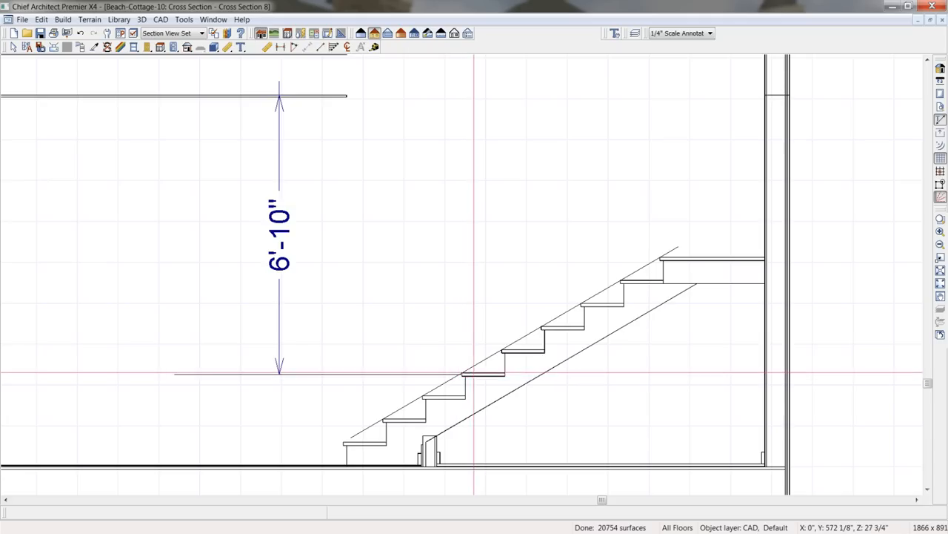
scroll(456, 299, "down", 1)
scroll(457, 299, "down", 1)
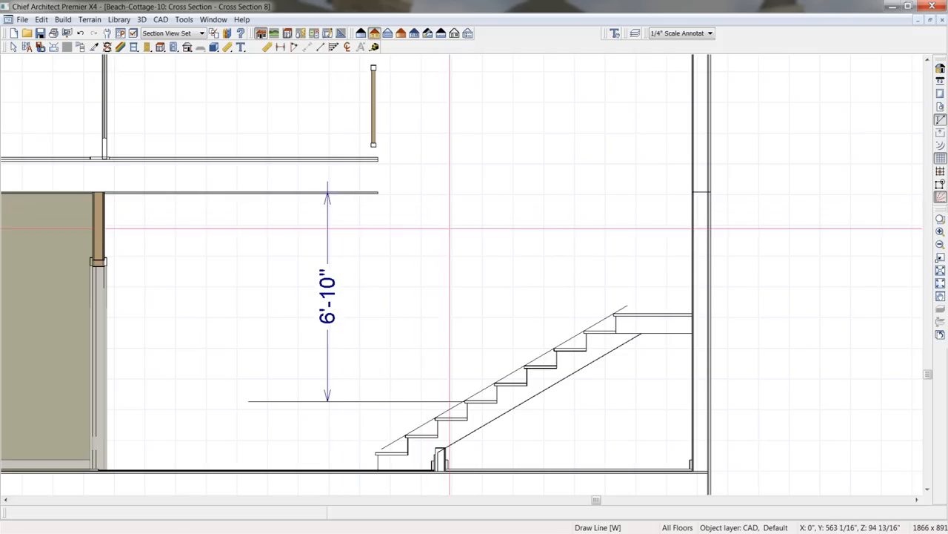
Draw vertical CAD lines up from the headroom intersection and near the upper floor's edge, and dimension the horizontal distance between them
left_click_drag(464, 401, 464, 110)
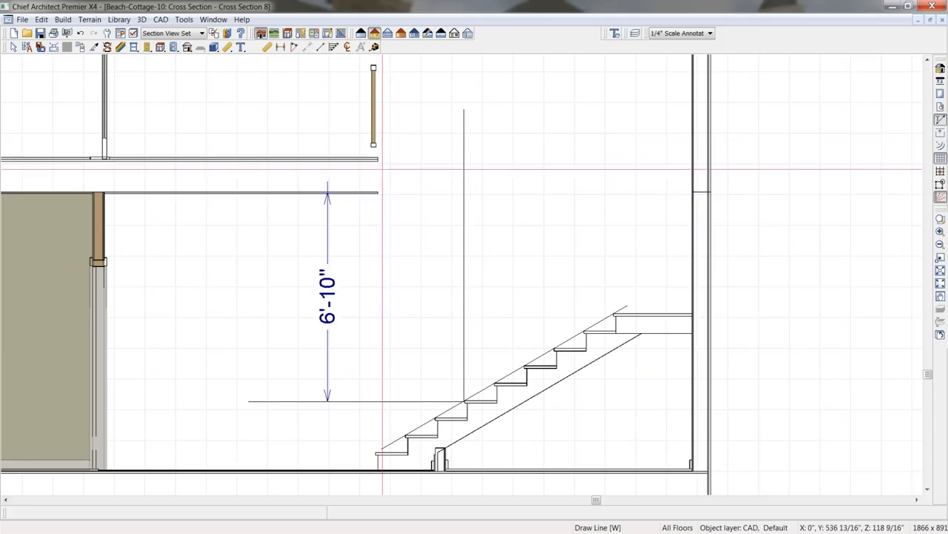
left_click(382, 110)
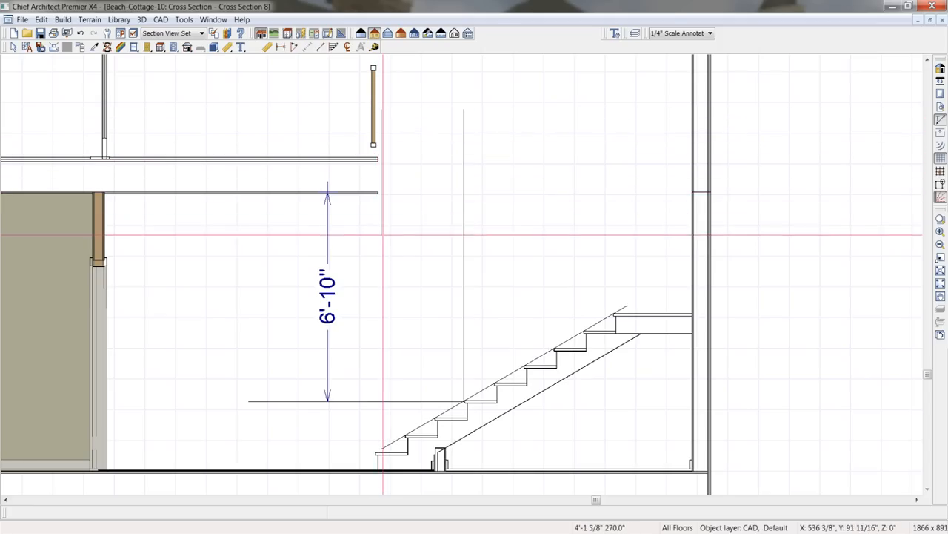
left_click(382, 241)
left_click(268, 48)
left_click_drag(380, 220, 466, 218)
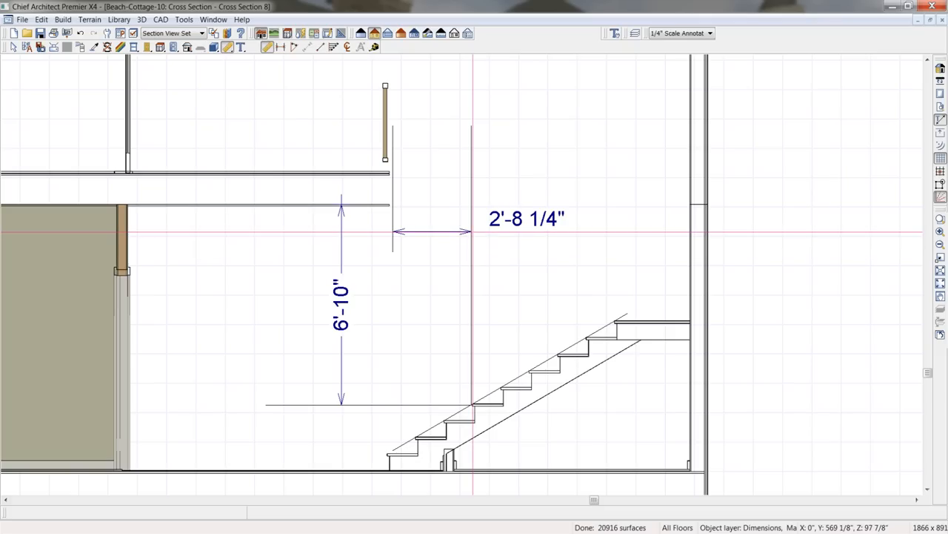
Tile the cross section beside the floor plan and bring up the second-floor stairwell in the plan
key("F7")
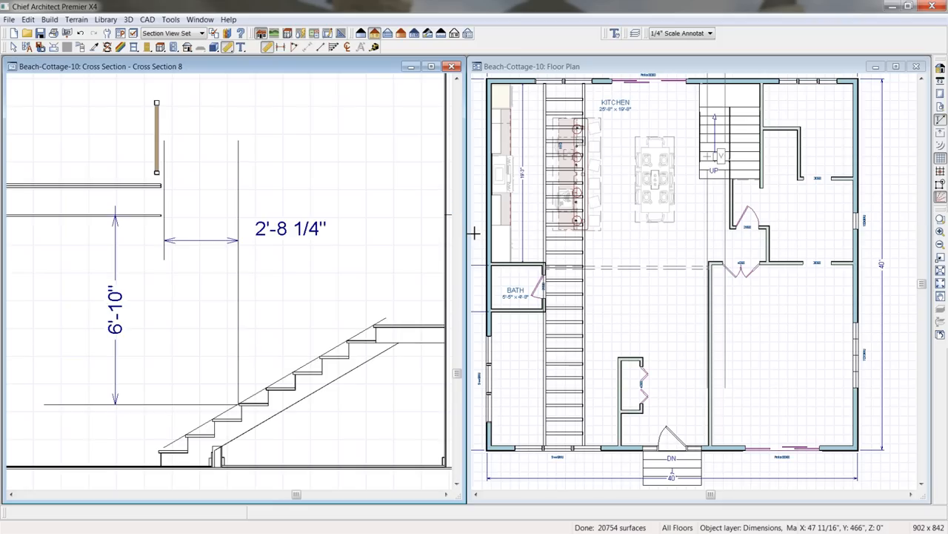
left_click(693, 68)
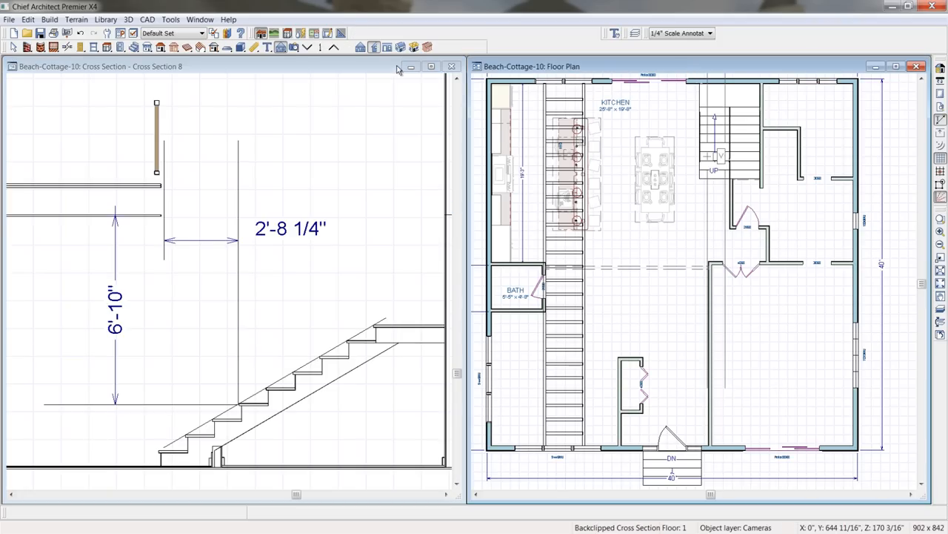
left_click(333, 48)
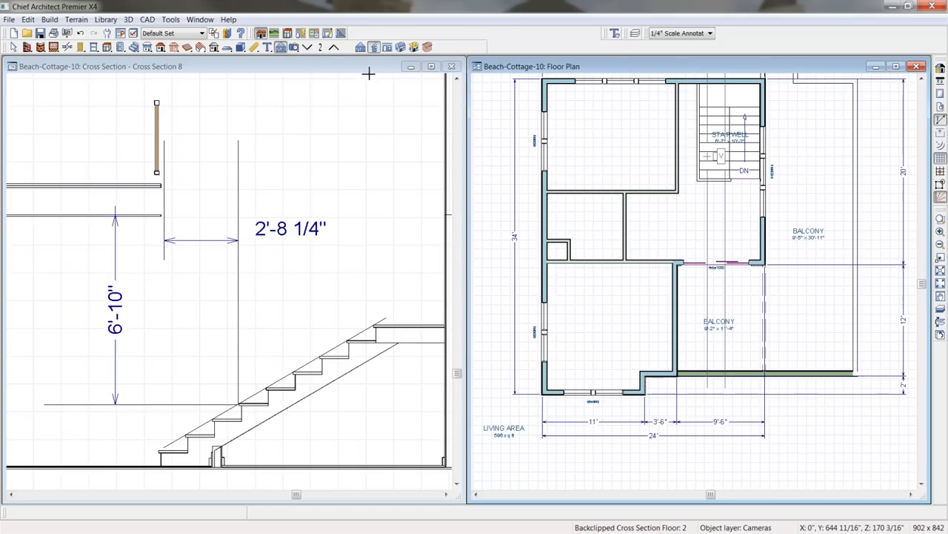
middle_click_drag(720, 227, 672, 274)
scroll(647, 221, "up", 1)
scroll(693, 141, "up", 4)
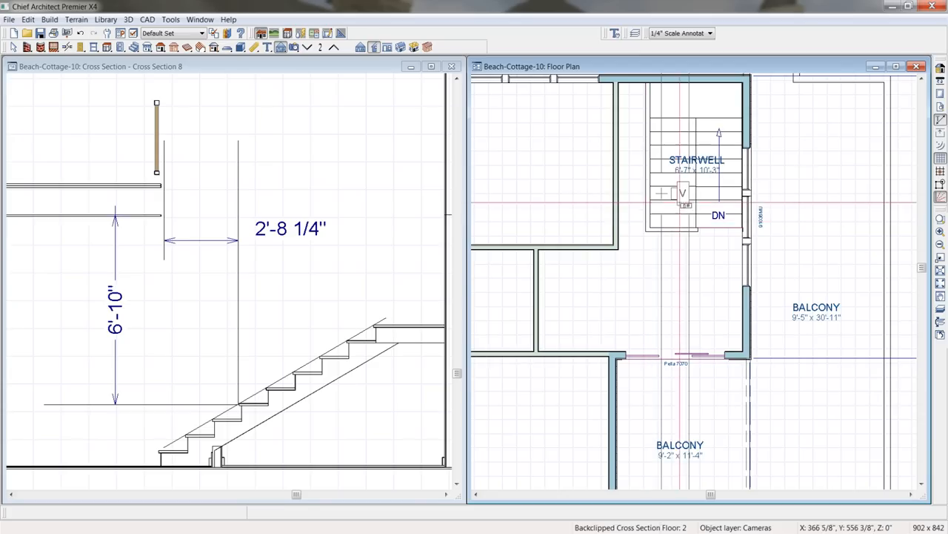
middle_click_drag(671, 320, 664, 302)
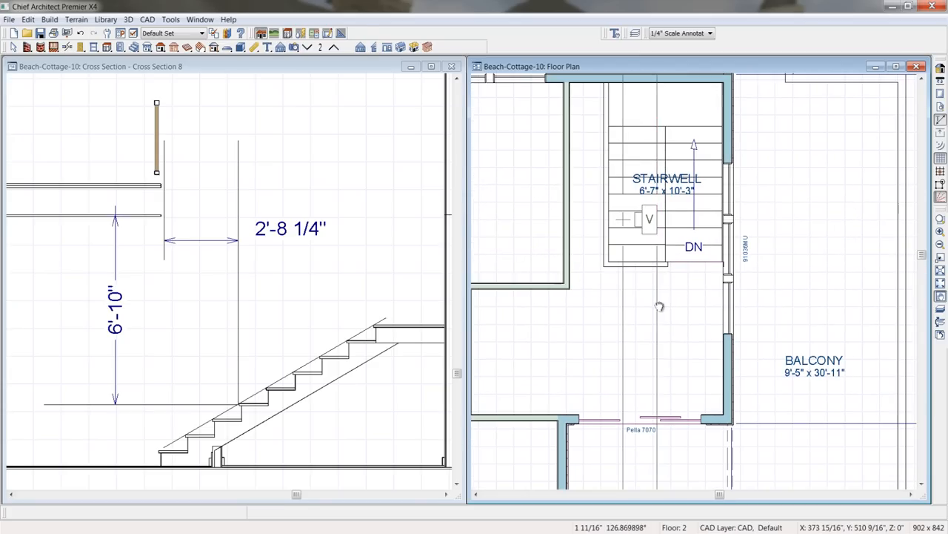
Break the railing at the foot of the stairwell opening, in line with the divider between the two stair flights
left_click(652, 265)
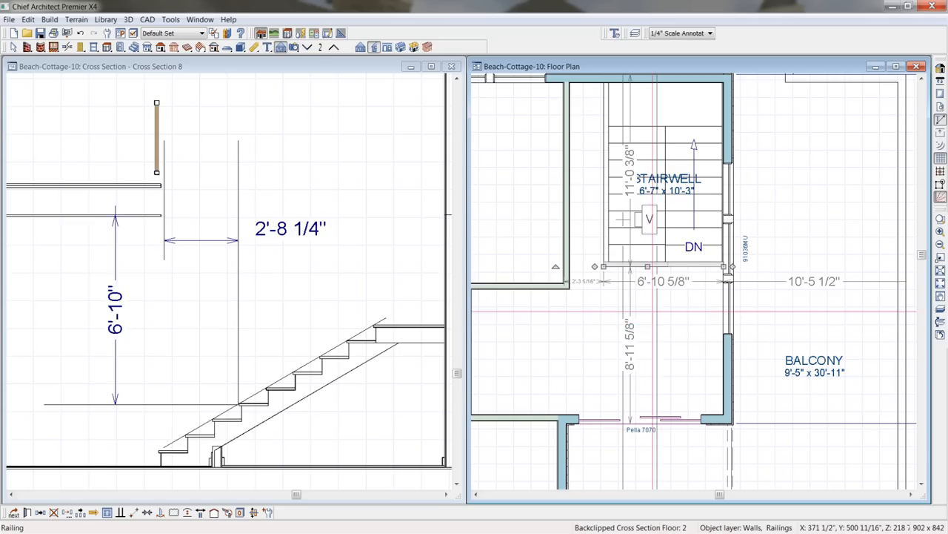
scroll(690, 277, "up", 3)
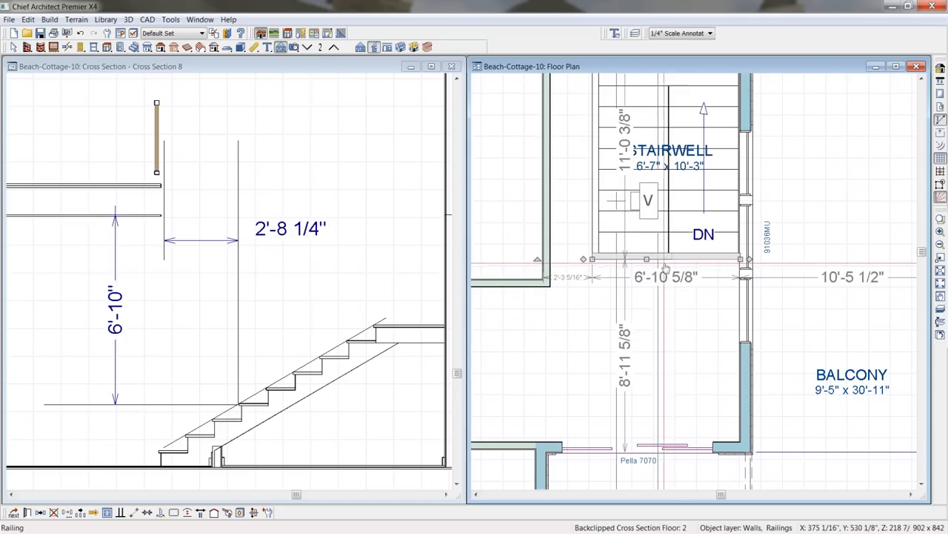
middle_click_drag(698, 312, 686, 342)
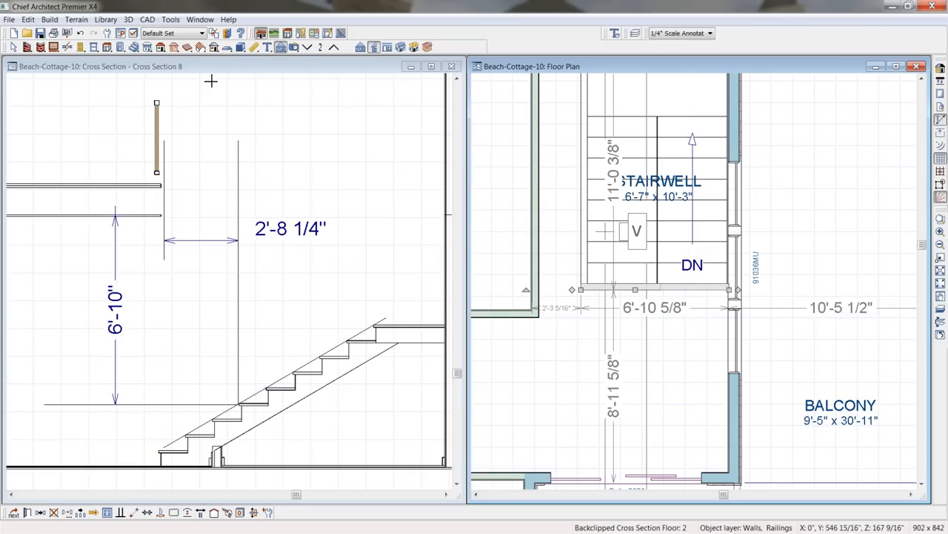
left_click(67, 47)
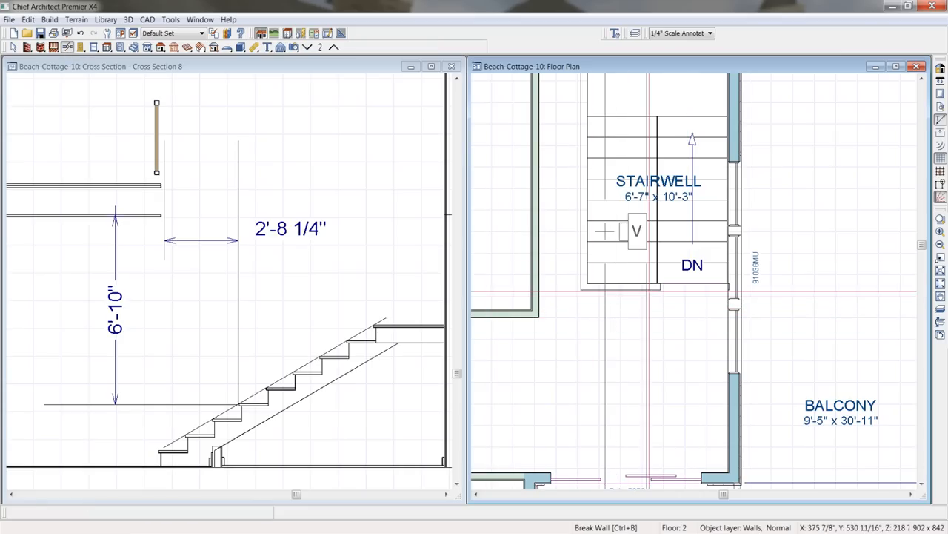
left_click(653, 287)
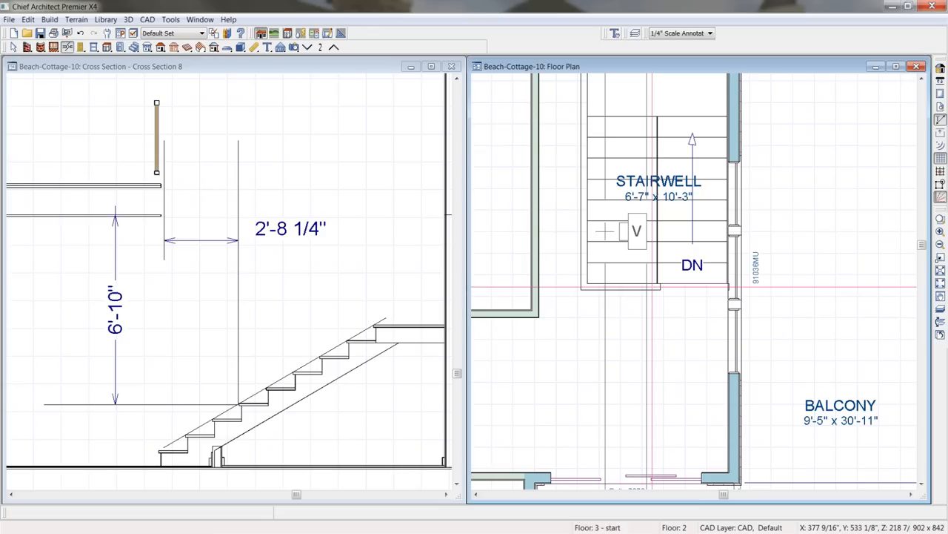
scroll(653, 311, "up", 1)
middle_click_drag(653, 317, 657, 398)
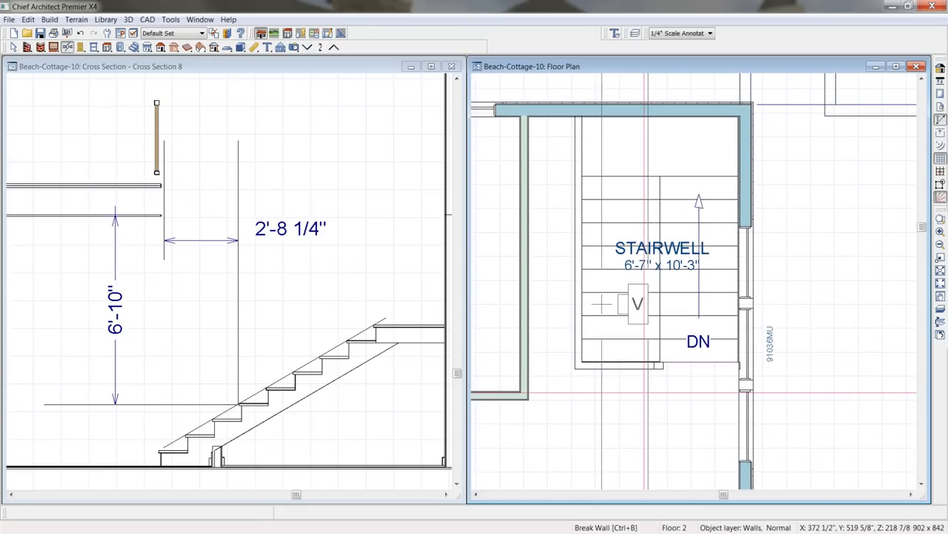
Move the left segment of the broken stairwell railing to 8' 8" from the upper exterior wall
left_click(635, 374)
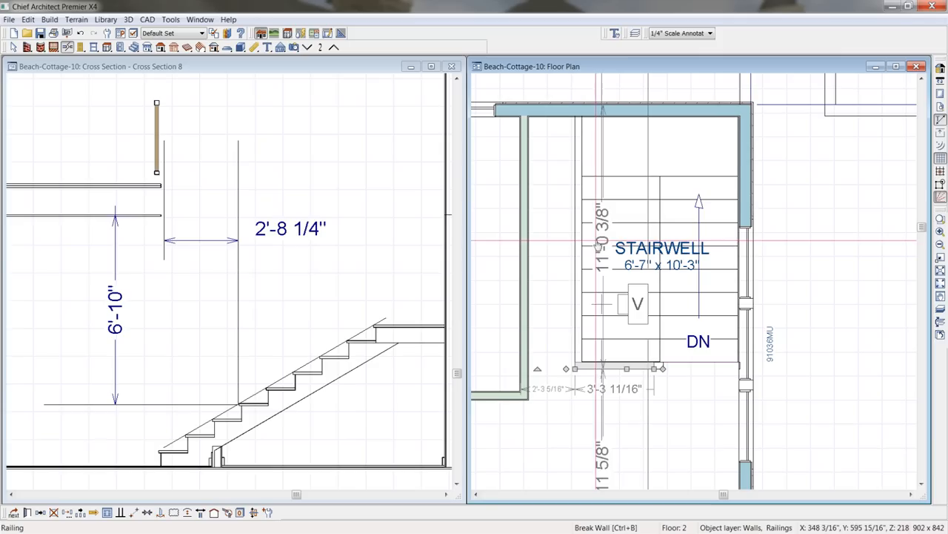
left_click(603, 244)
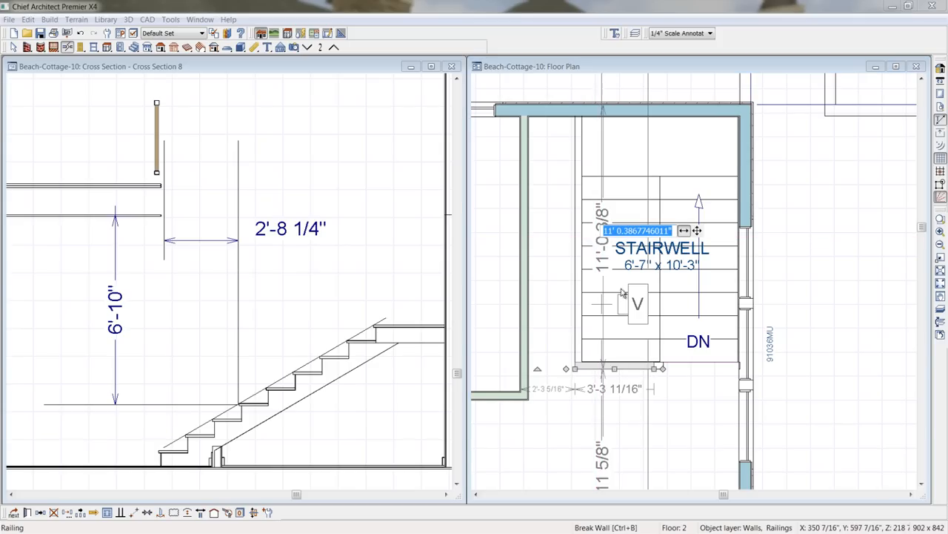
left_click_drag(675, 231, 602, 230)
key("BackSpace")
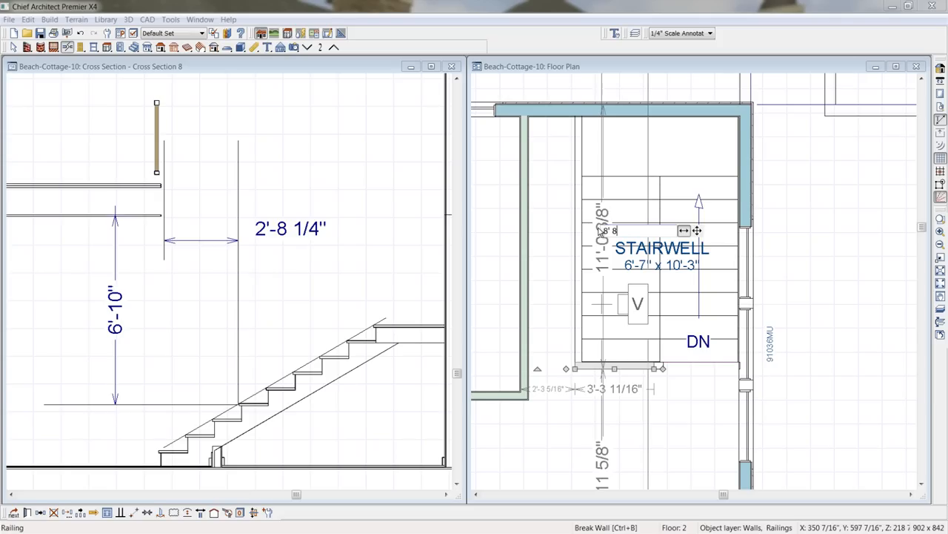
type("8' 8\\")
key("Return")
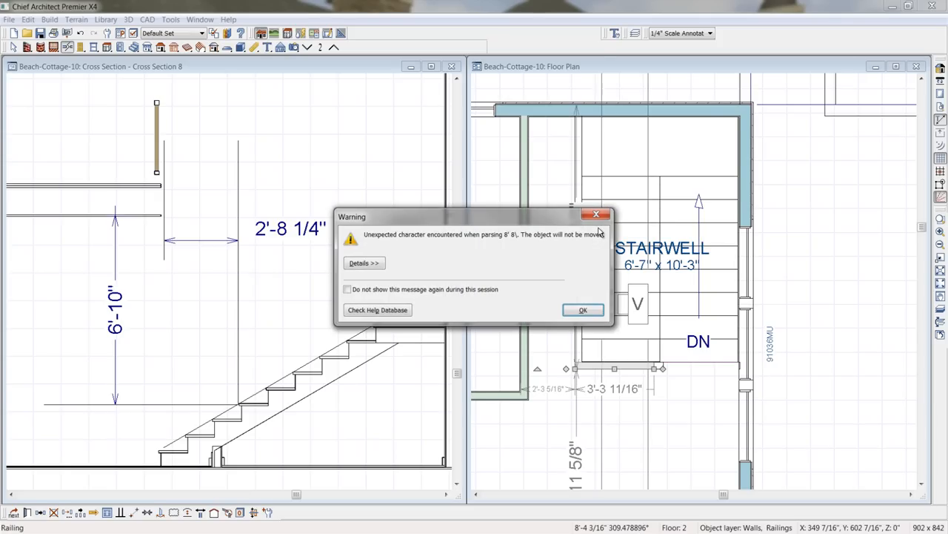
left_click(583, 310)
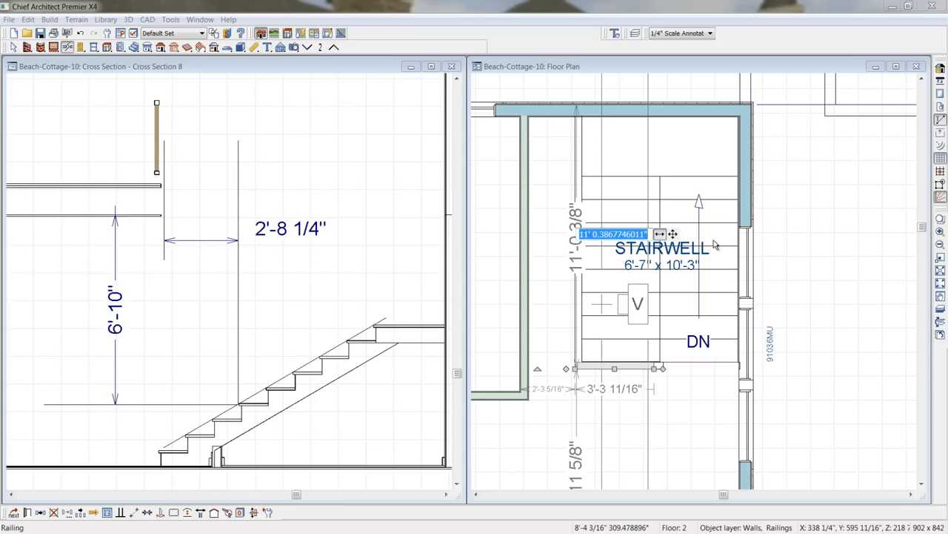
type("8' 8")
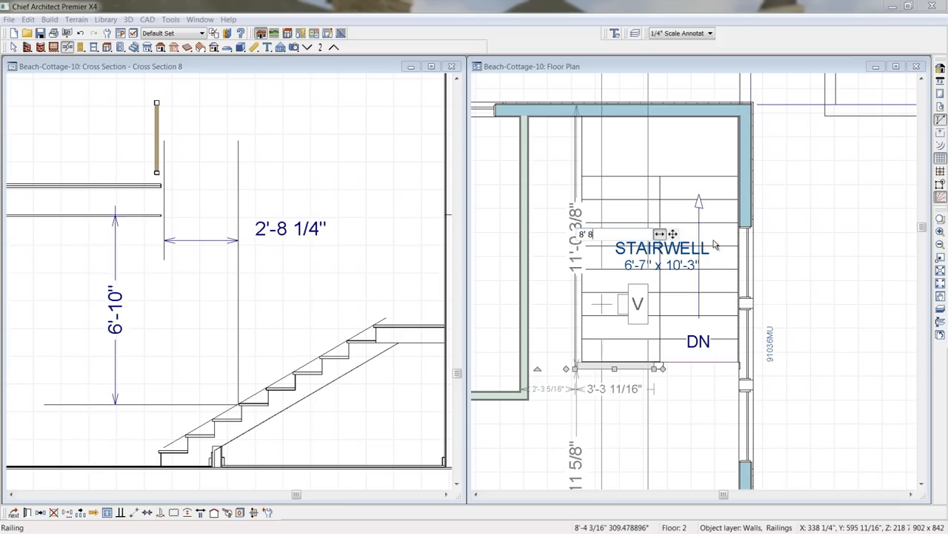
key("Return")
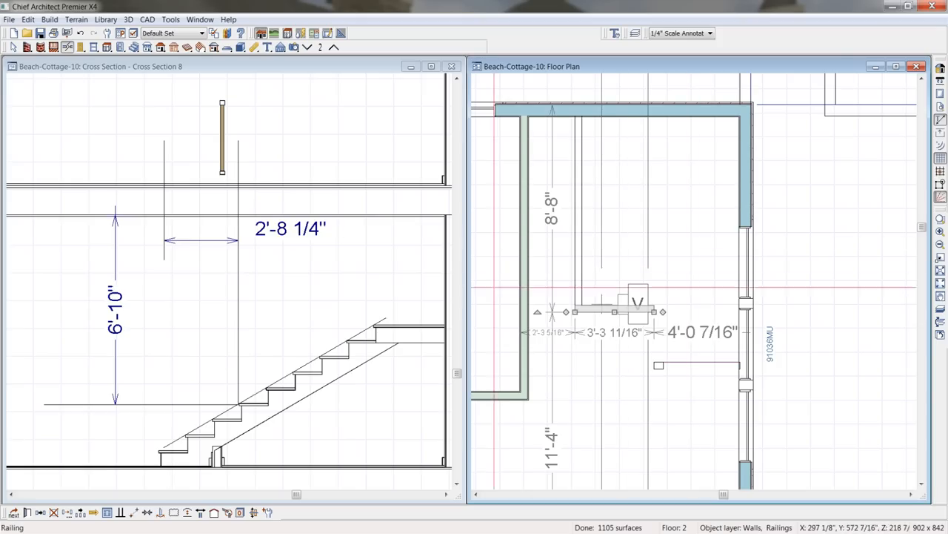
Close the gap between the two offset railing segments with a perpendicular railing, and check the extended floor edge in the cross section
left_click_drag(664, 312, 655, 362)
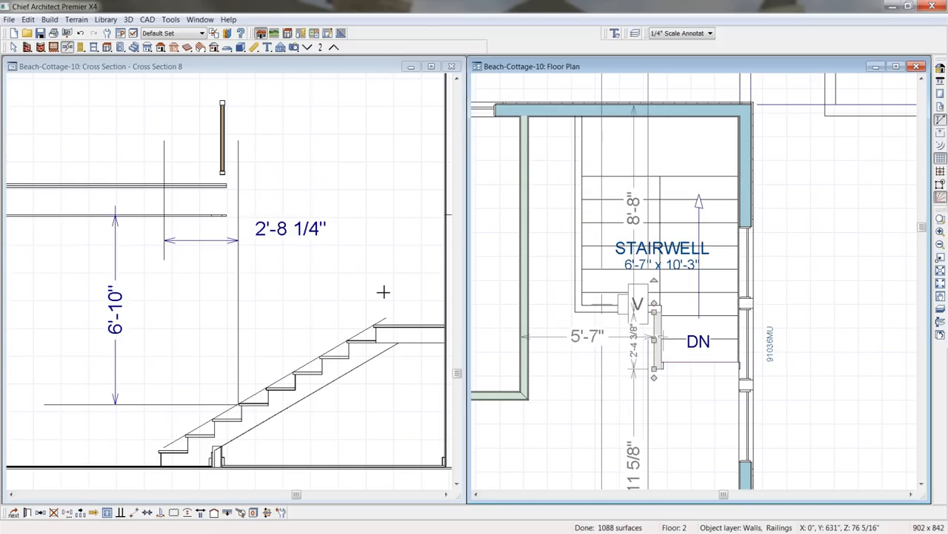
left_click(232, 267)
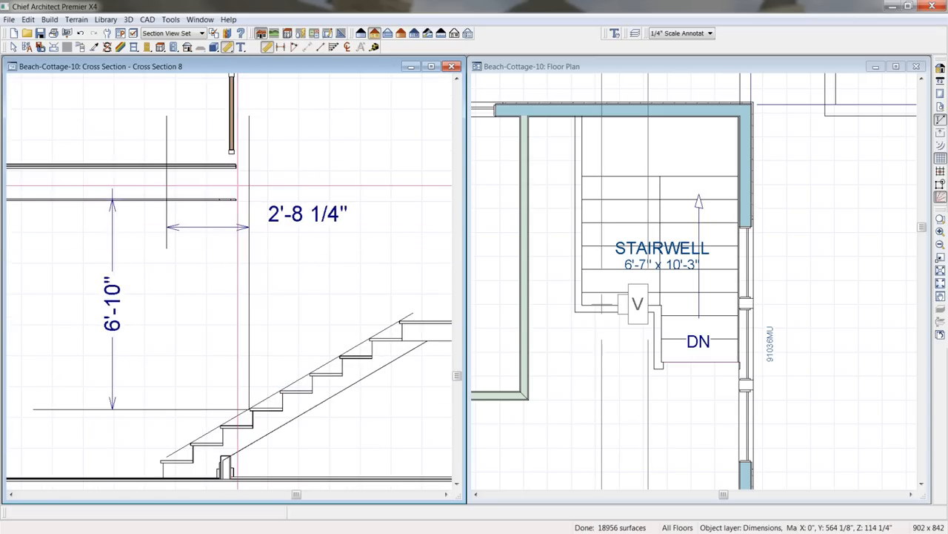
scroll(289, 210, "up", 1)
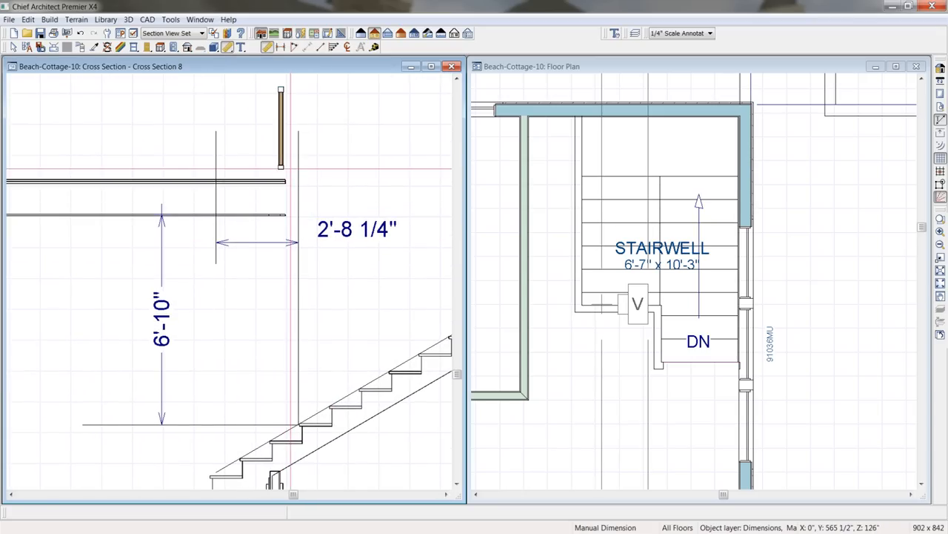
middle_click_drag(334, 323, 281, 300)
scroll(280, 295, "down", 2)
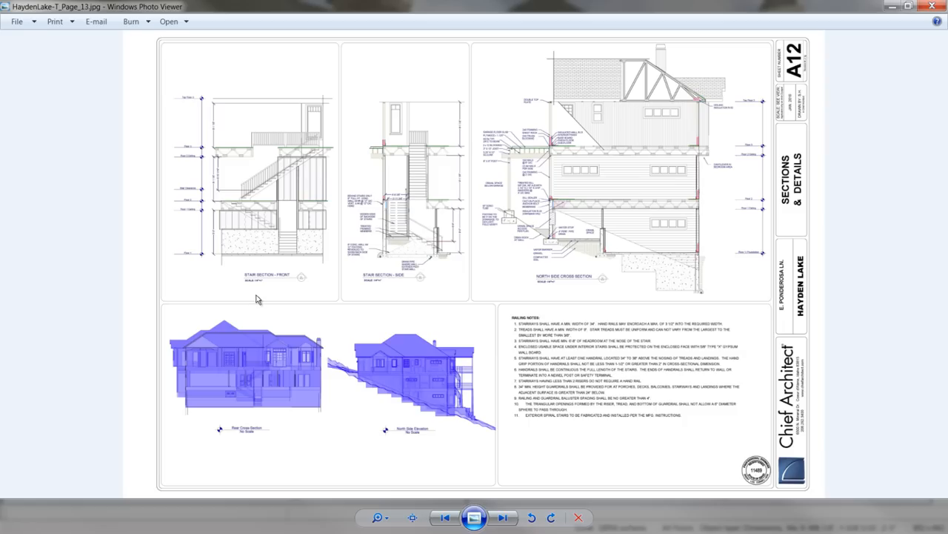
Switch to HaydenLake-T_Page_13.jpg in Windows Photo Viewer and examine the stair clearance line in the front stair section
scroll(167, 157, "up", 2)
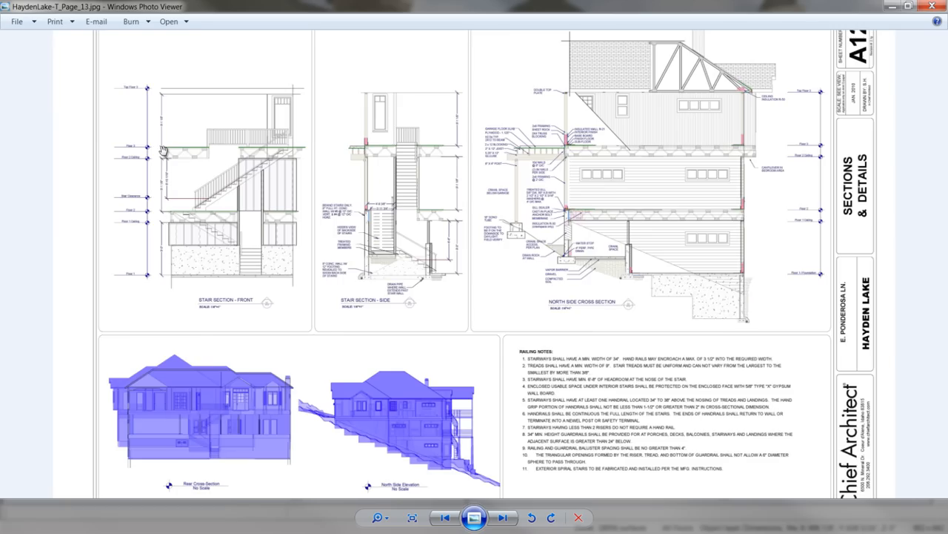
left_click_drag(163, 137, 247, 206)
scroll(178, 271, "up", 1)
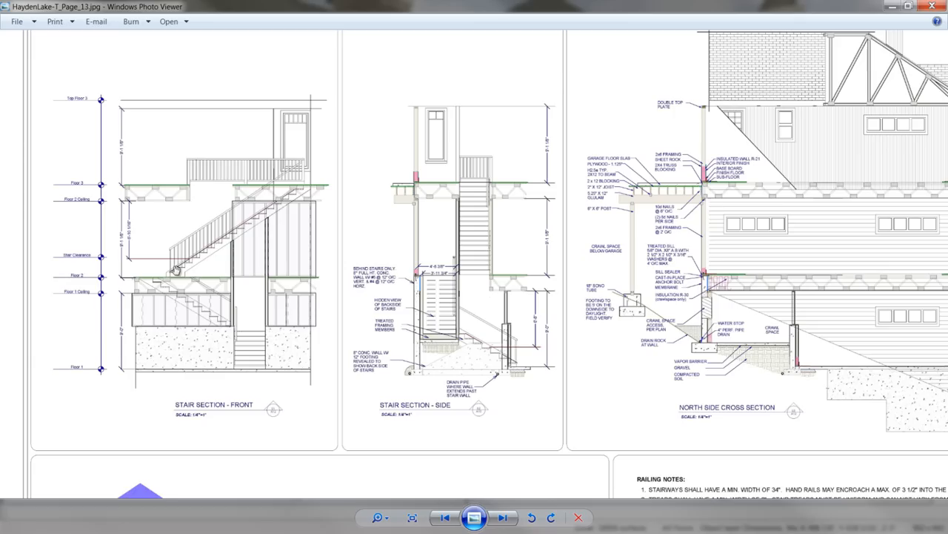
Return to Chief Architect's Cross Section 8 and place the library's Deck Anchored to Wood Wall: 1st Floor detail outside the exterior wall
left_click_drag(151, 192, 158, 252)
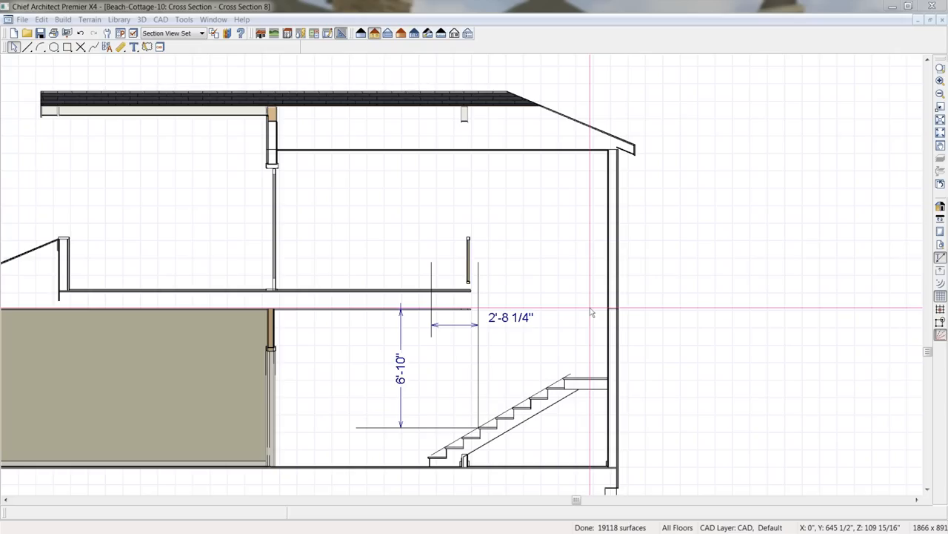
left_click(227, 34)
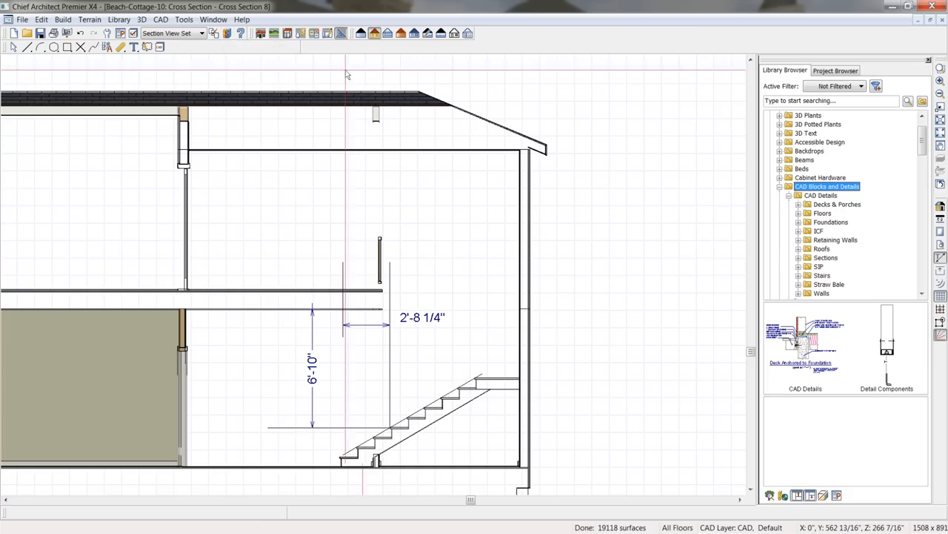
mouse_move(923, 147)
left_mouse_down()
mouse_move(923, 132)
mouse_move(924, 146)
left_mouse_up()
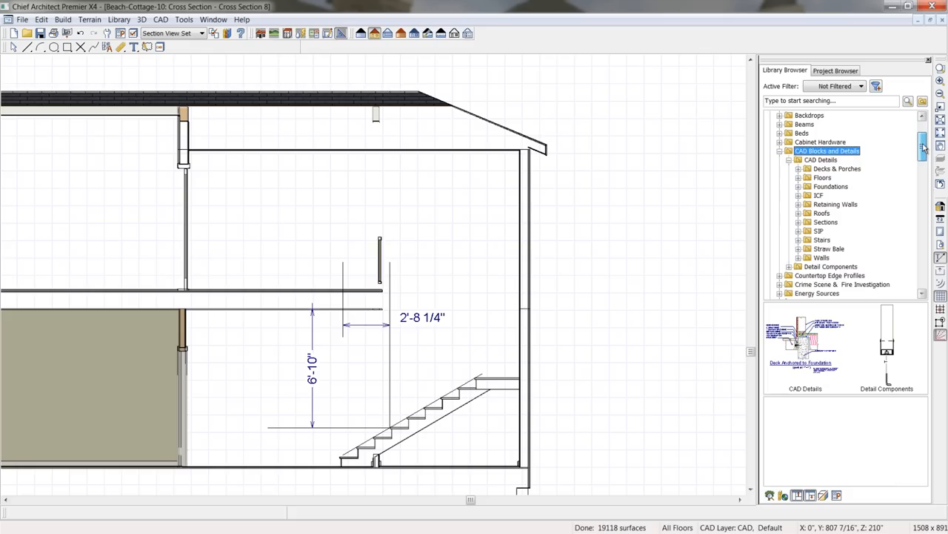
left_click(813, 160)
left_click(827, 169)
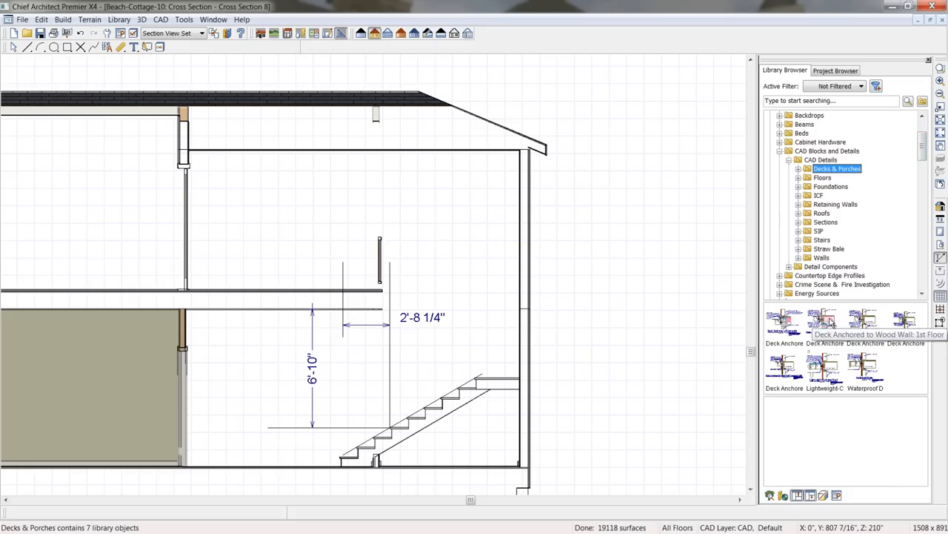
left_click(831, 321)
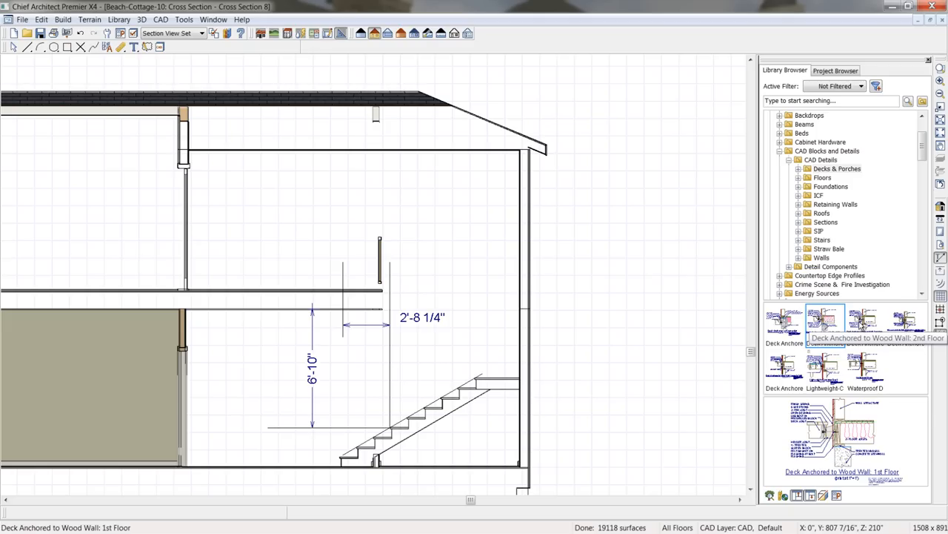
mouse_move(837, 437)
left_mouse_down()
mouse_move(698, 339)
mouse_move(651, 248)
left_mouse_up()
Examine the placed deck anchoring detail, including its joist, rim, flashing and stemwall labels
scroll(628, 249, "up", 4)
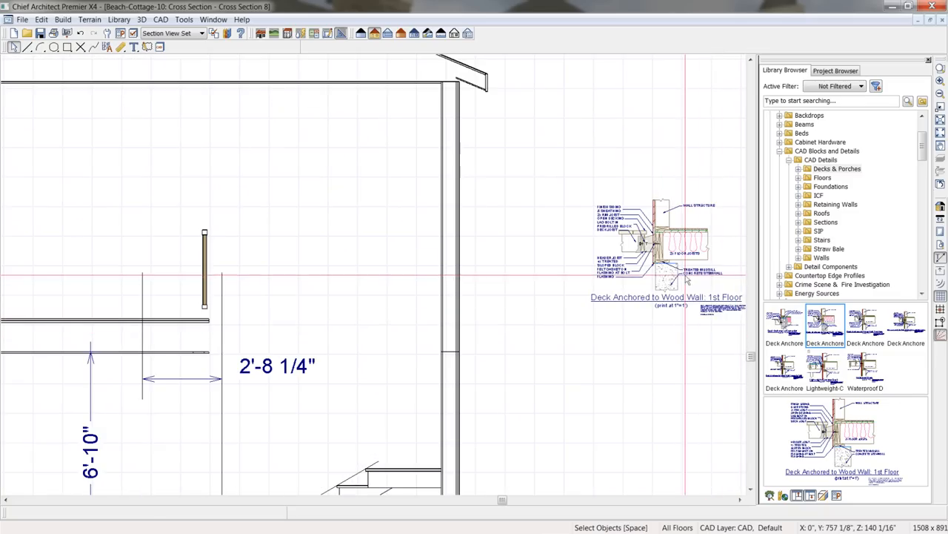
middle_click_drag(686, 275, 572, 246)
scroll(573, 252, "up", 3)
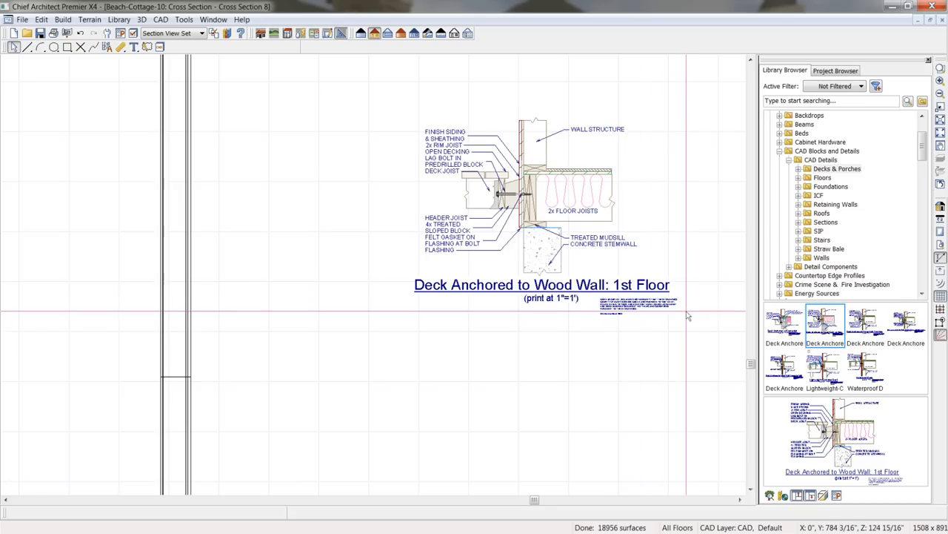
scroll(688, 316, "down", 1)
scroll(688, 317, "down", 1)
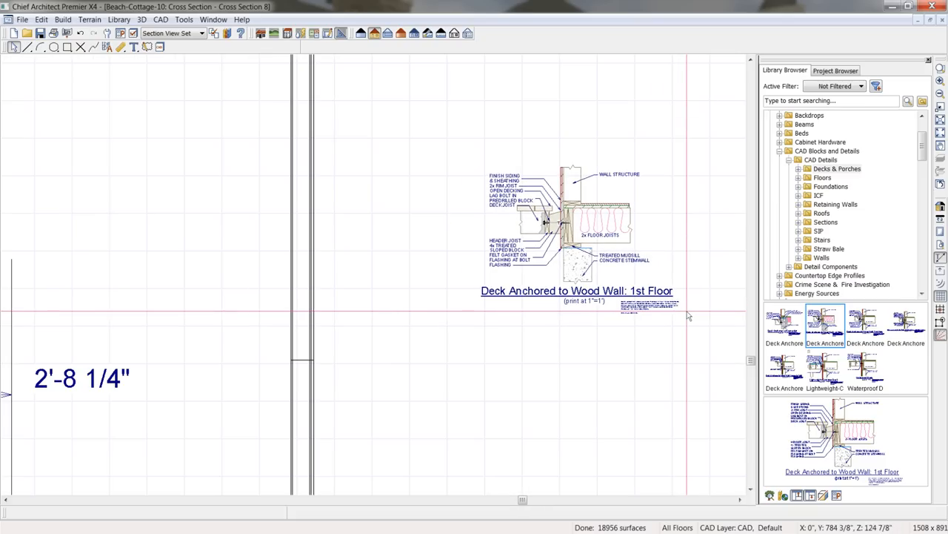
scroll(570, 256, "up", 3)
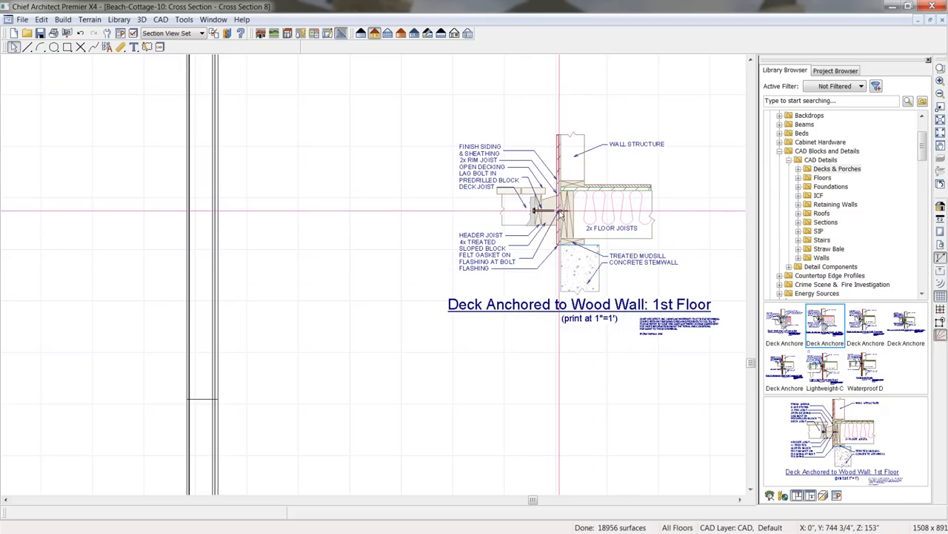
scroll(559, 211, "down", 5)
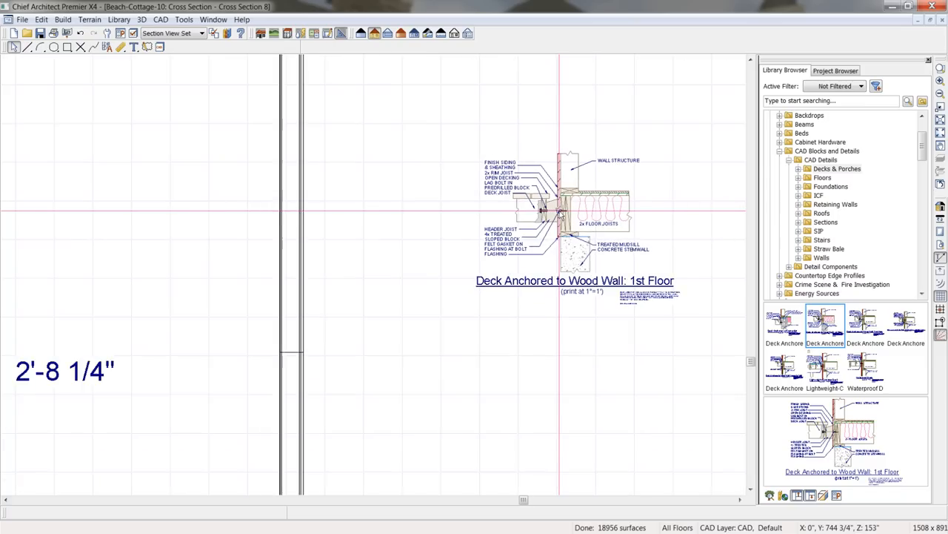
Place the Foundation, Crawlspace - 48 block from My CAD Blocks beside the foundation wall in the cross section
middle_click_drag(492, 325, 522, 185)
scroll(512, 216, "down", 3)
middle_click_drag(500, 372, 508, 261)
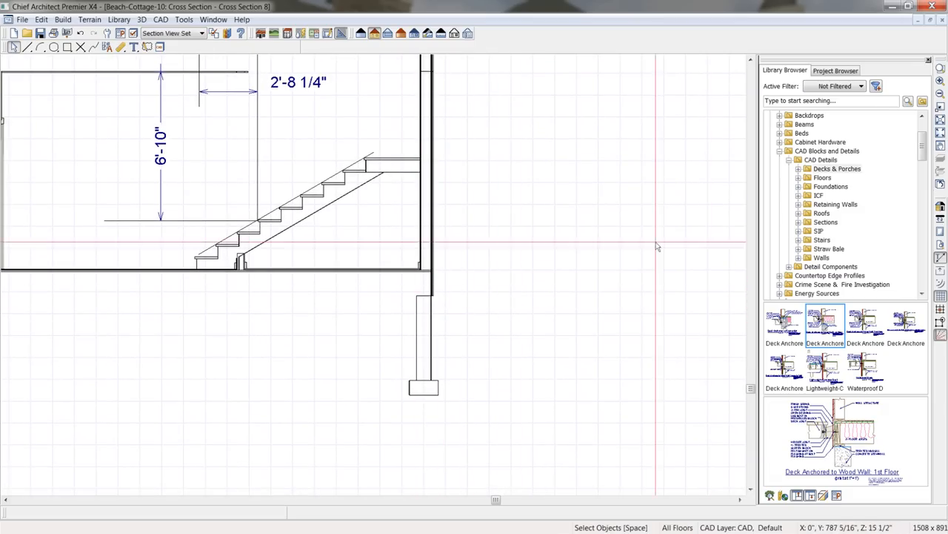
left_click_drag(924, 150, 921, 249)
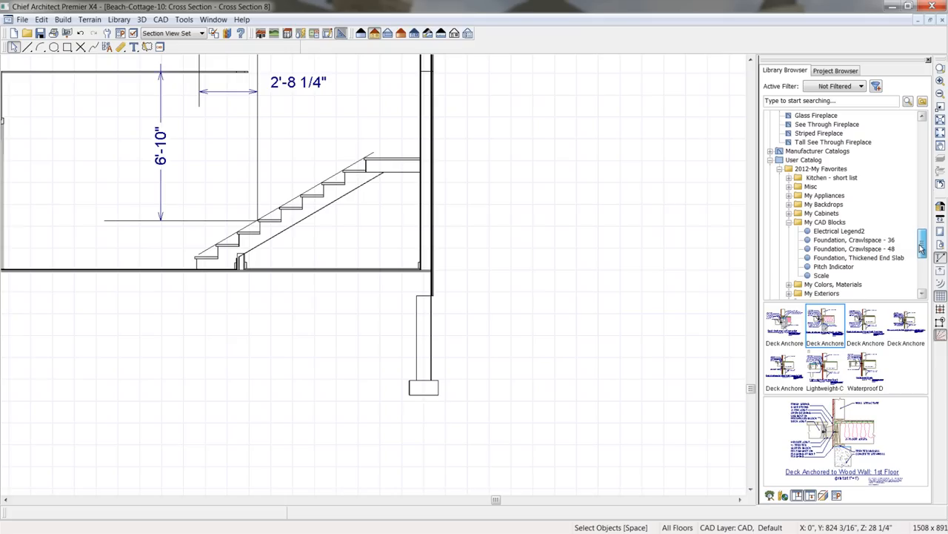
left_click(855, 249)
left_click(567, 319)
scroll(653, 353, "up", 1)
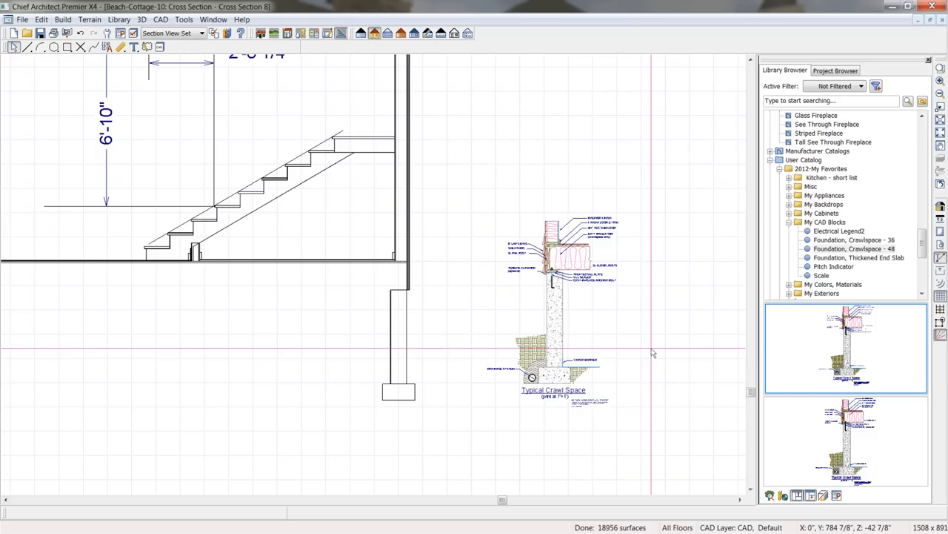
Reflect the crawl space detail horizontally and move it onto the foundation wall and footing
left_click(555, 320)
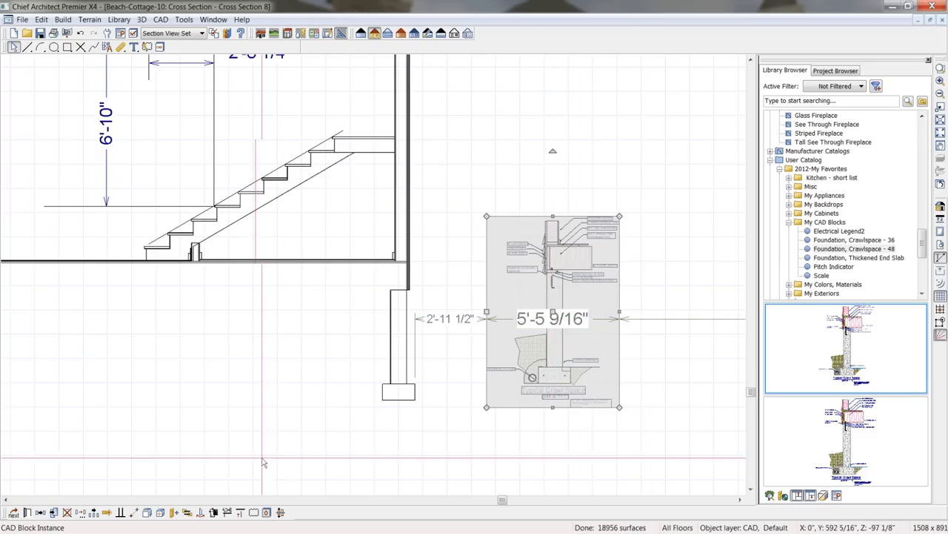
left_click(83, 512)
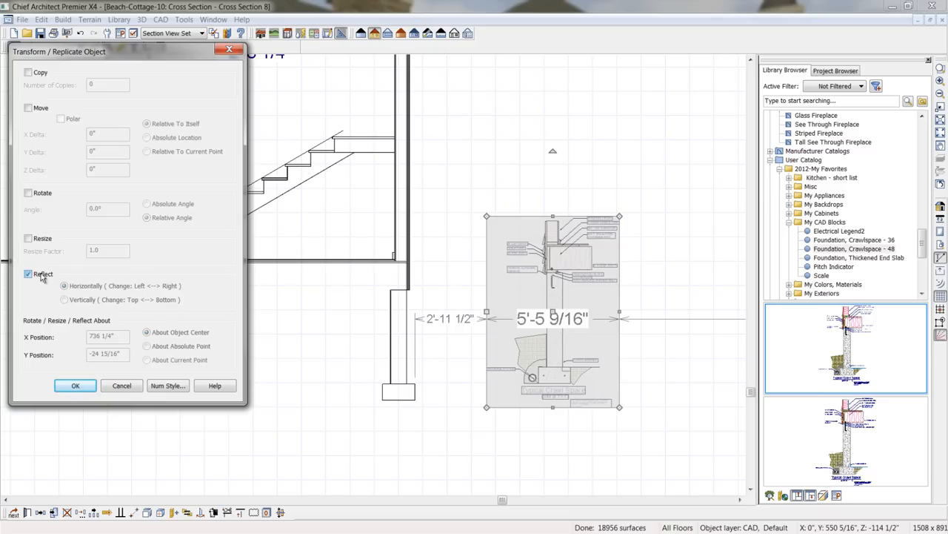
left_click(76, 386)
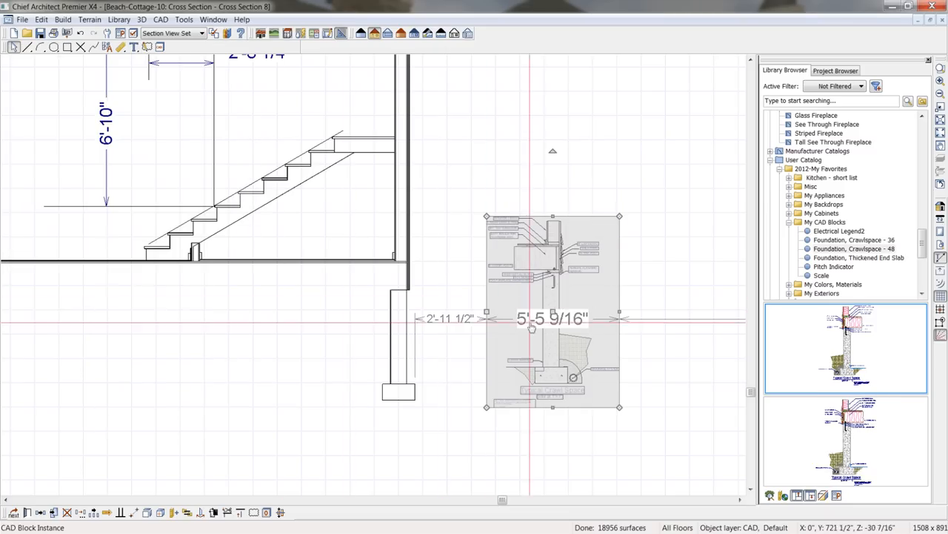
left_click_drag(552, 311, 401, 328)
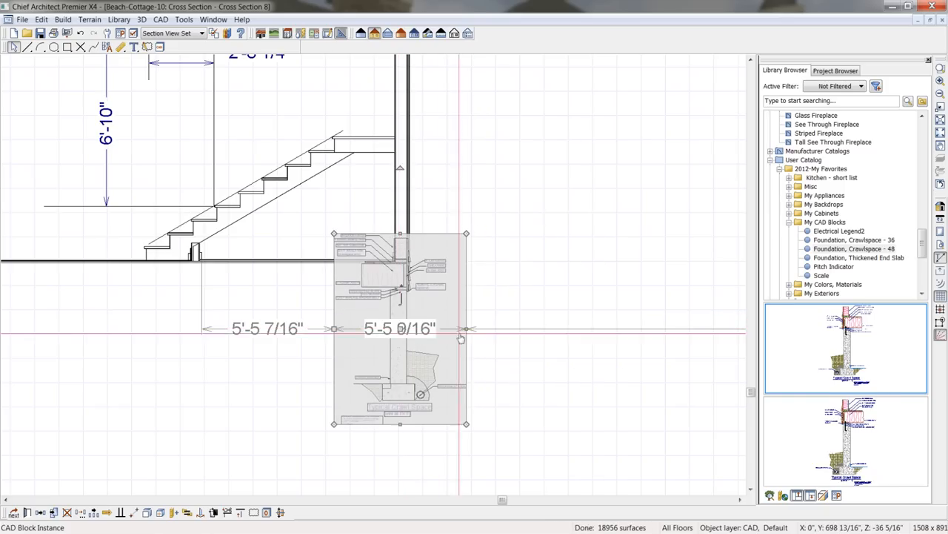
left_click(524, 338)
Examine how the crawl space detail lines up with the floor, exterior wall and footing
middle_click_drag(498, 373, 527, 366)
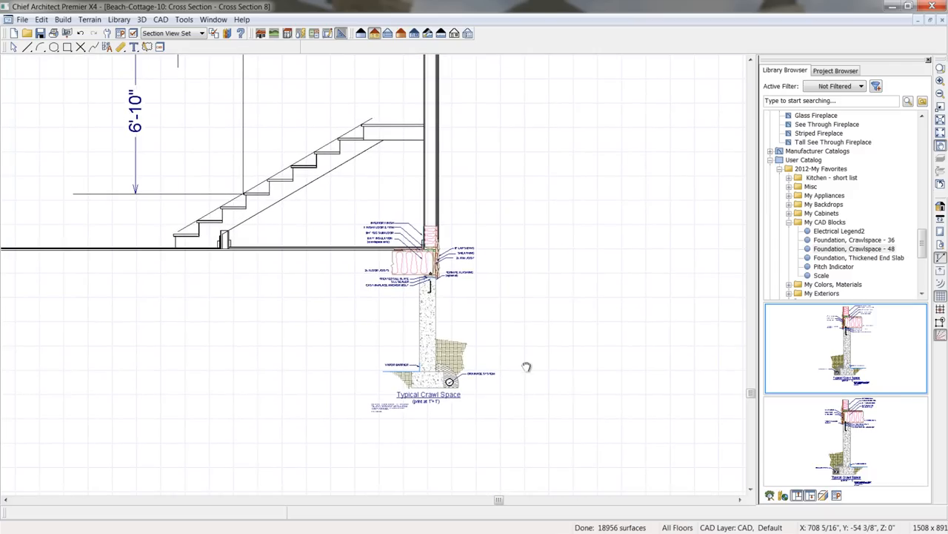
scroll(475, 316, "up", 1)
middle_click_drag(433, 337, 510, 328)
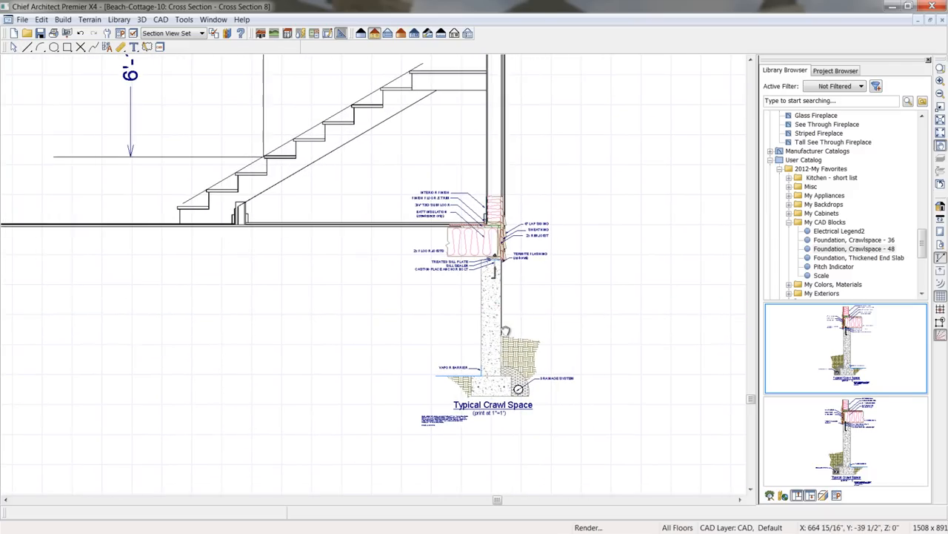
scroll(542, 329, "up", 3)
middle_click_drag(580, 324, 580, 352)
scroll(581, 352, "up", 3)
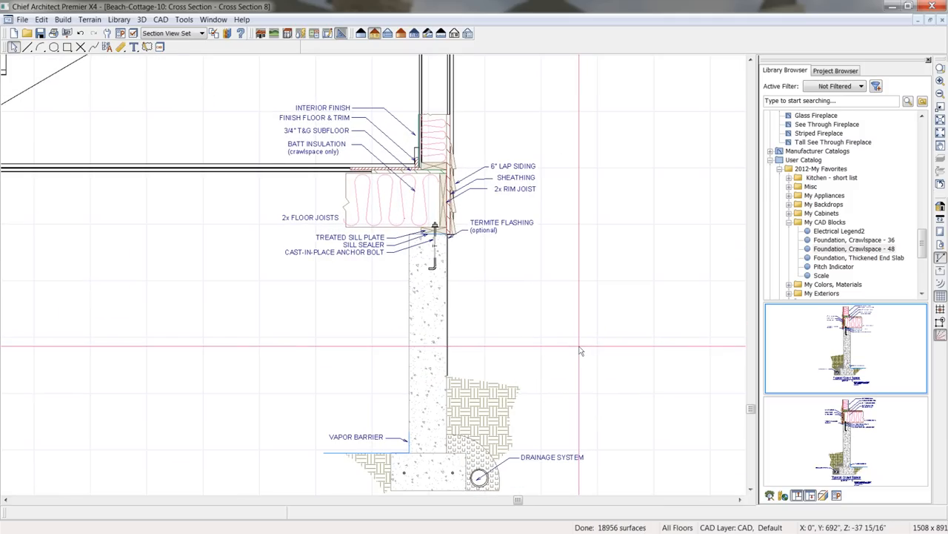
scroll(580, 352, "down", 2)
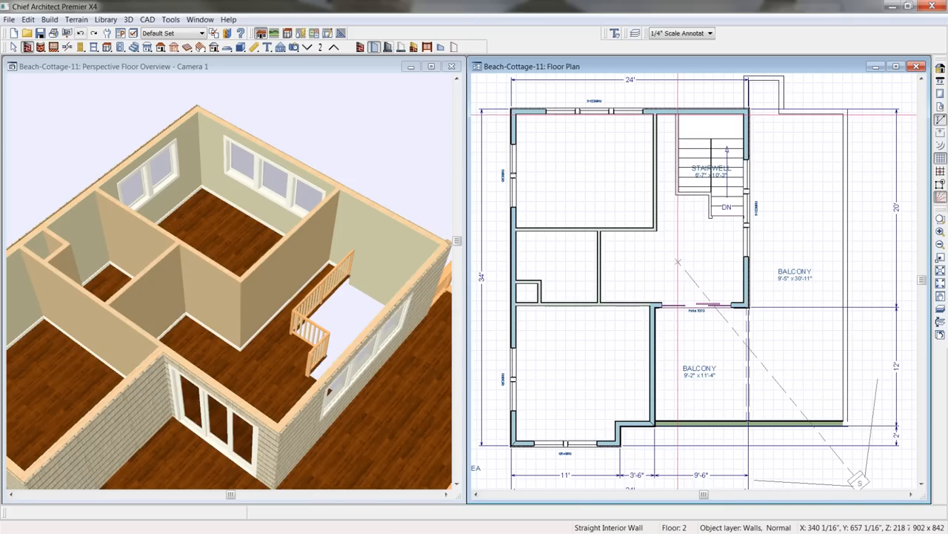
Draw interior walls on floor 2 to enclose a closet beside the stairwell and another against the lower bedroom's balcony wall
mouse_move(678, 113)
left_mouse_down()
mouse_move(680, 195)
mouse_move(656, 193)
left_mouse_up()
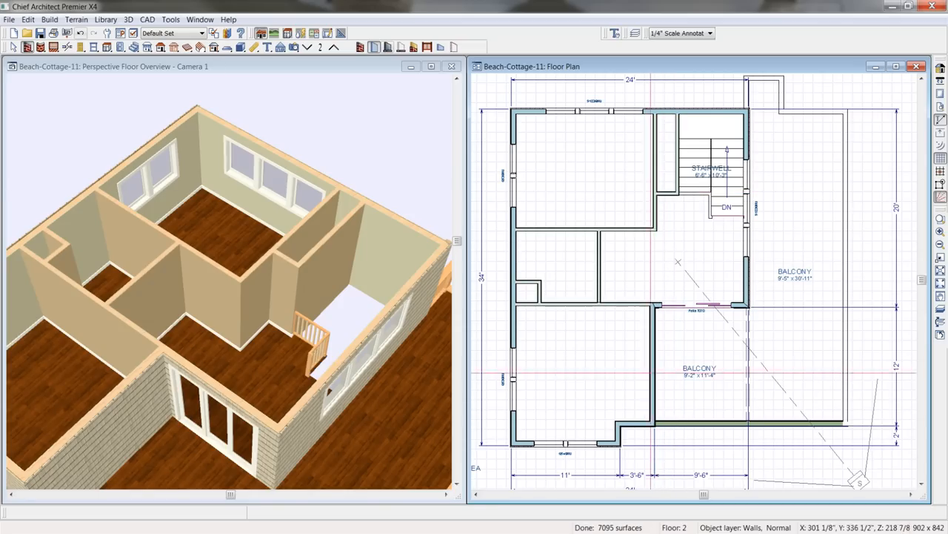
mouse_move(635, 424)
left_mouse_down()
mouse_move(635, 358)
mouse_move(651, 358)
left_mouse_up()
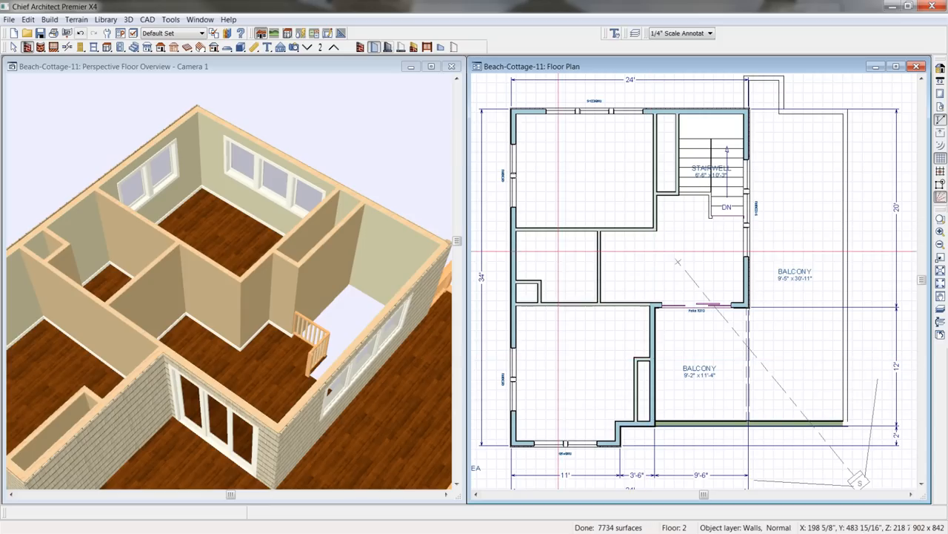
Place a hinged door in the upper bedroom wall below the new closet and swing it partly closed
left_click(82, 47)
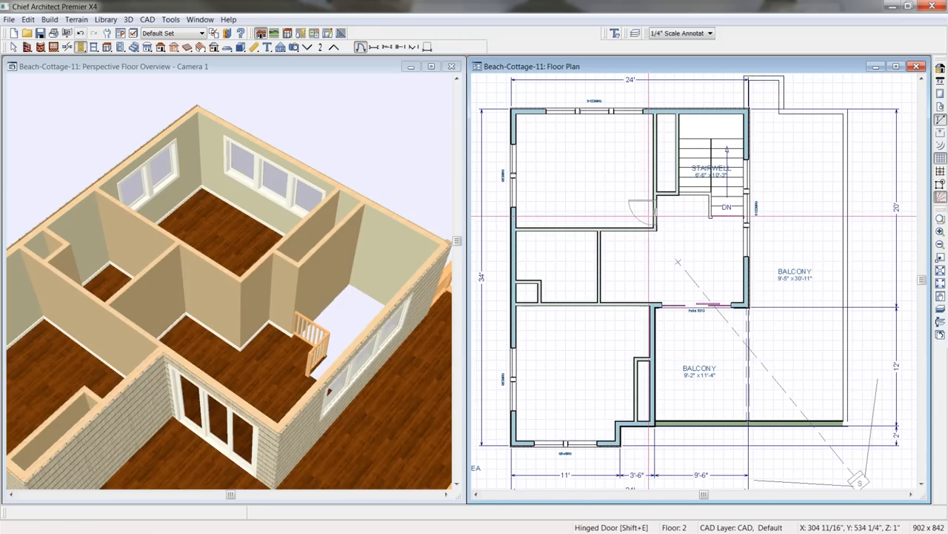
left_click(647, 219)
left_click(654, 214)
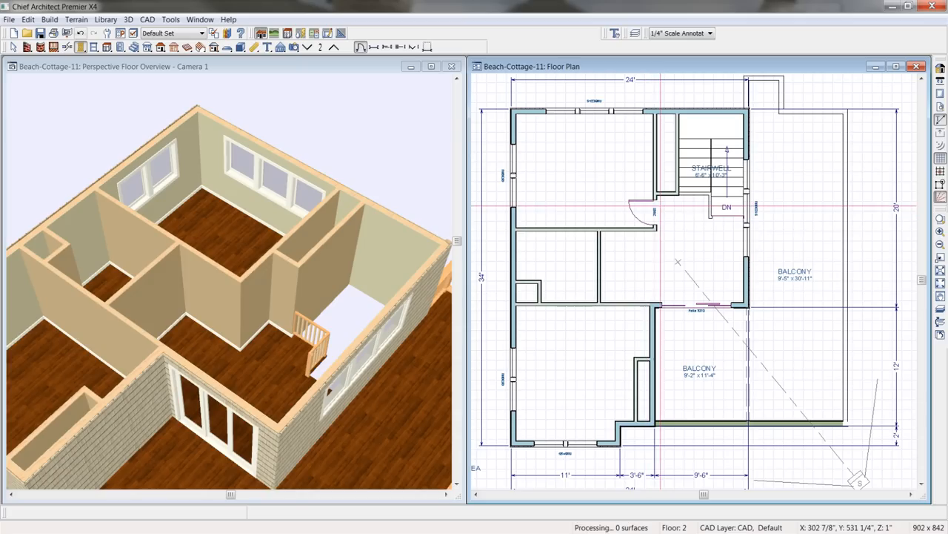
left_click(655, 214)
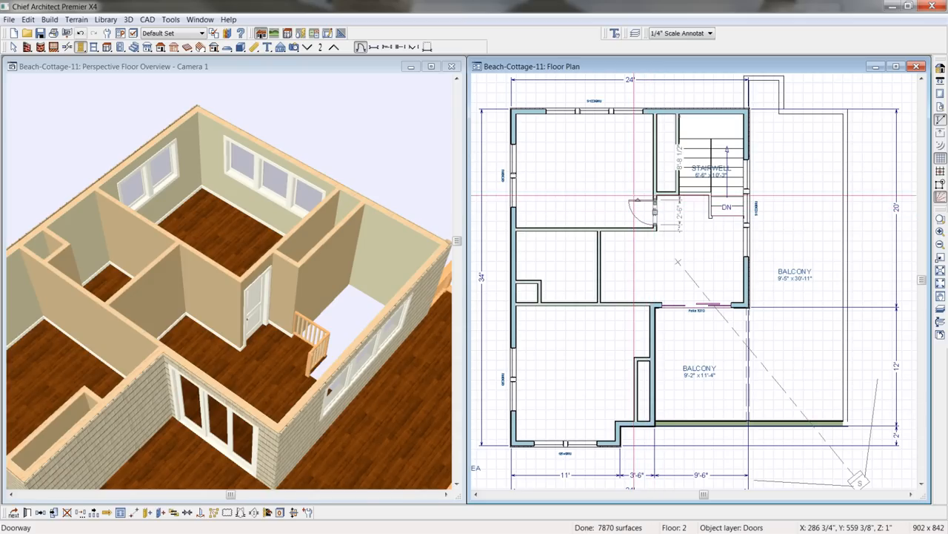
mouse_move(637, 201)
left_mouse_down()
mouse_move(631, 227)
mouse_move(639, 204)
left_mouse_up()
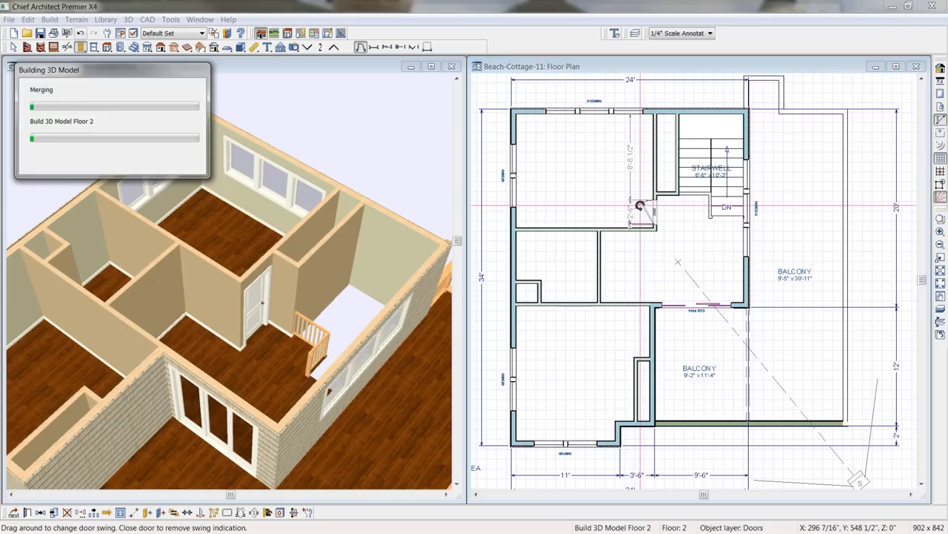
In the perspective floor overview, place hinged doors in both walls separating the small middle room from the two bedrooms
left_click(267, 72)
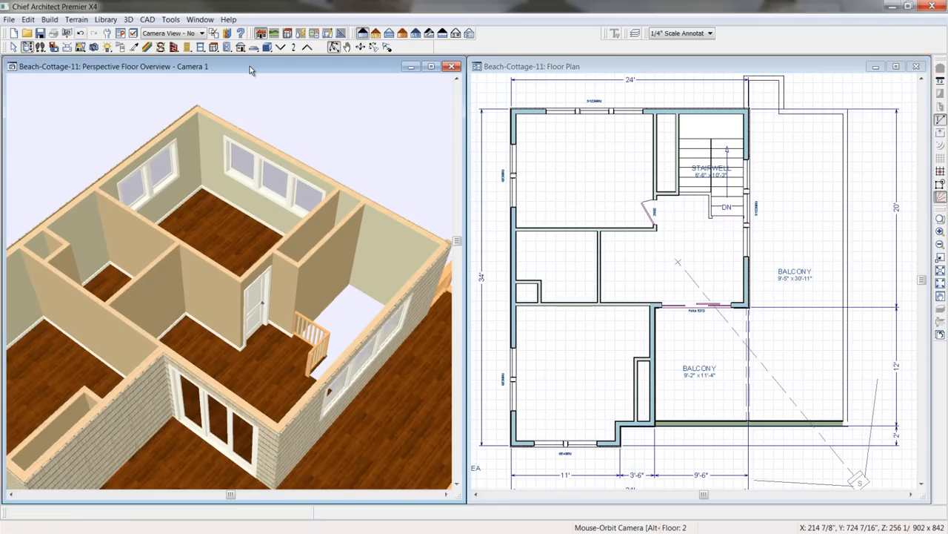
left_click(189, 48)
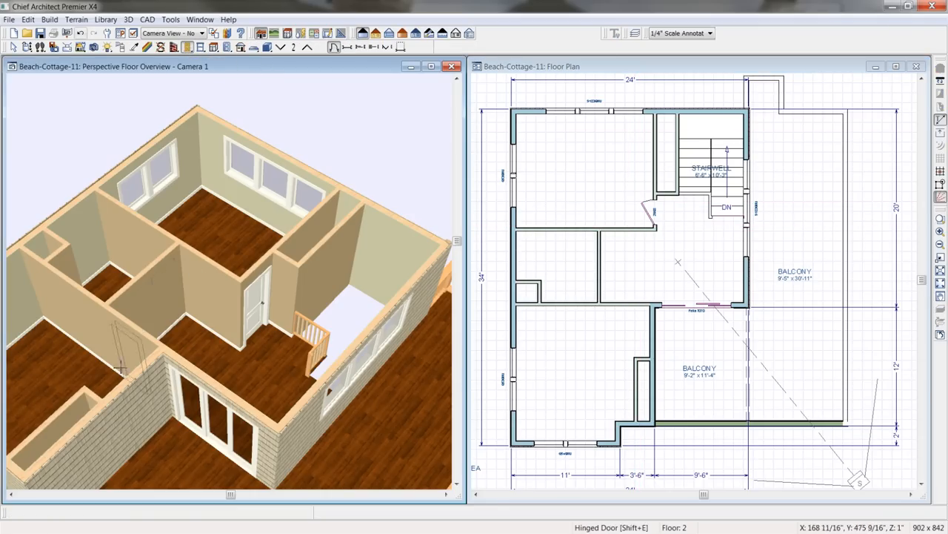
left_click(145, 234)
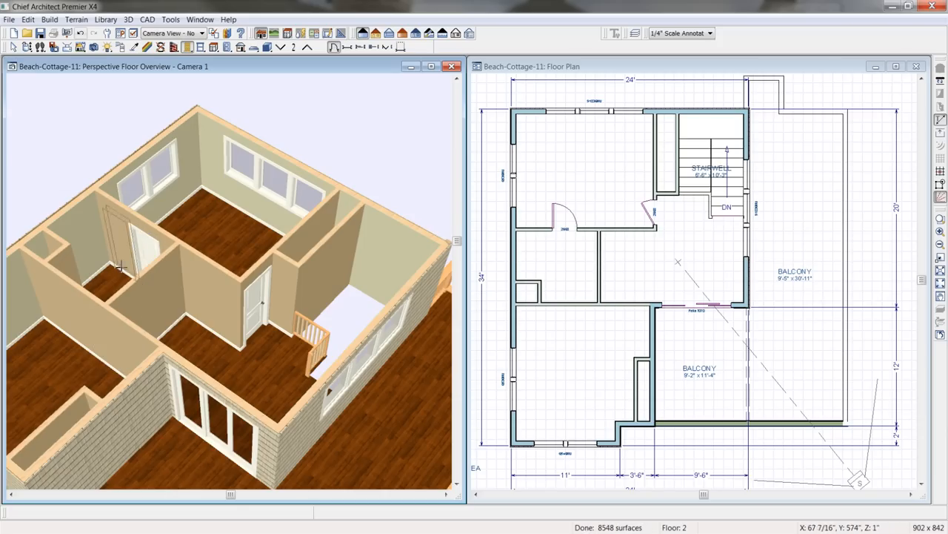
left_click(71, 300)
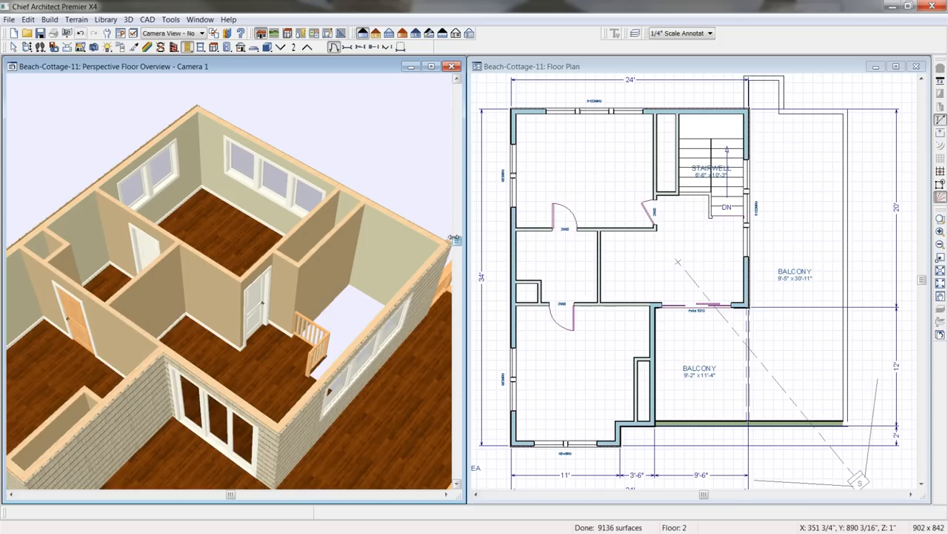
Change both hinged doors between the small middle room and the two bedrooms to pocket doors
left_click(563, 303)
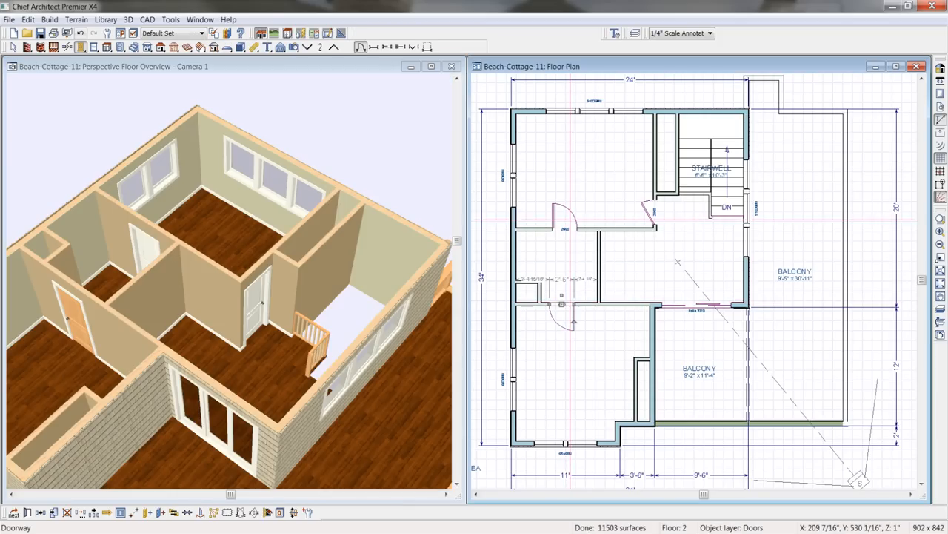
left_click(569, 227, "shift")
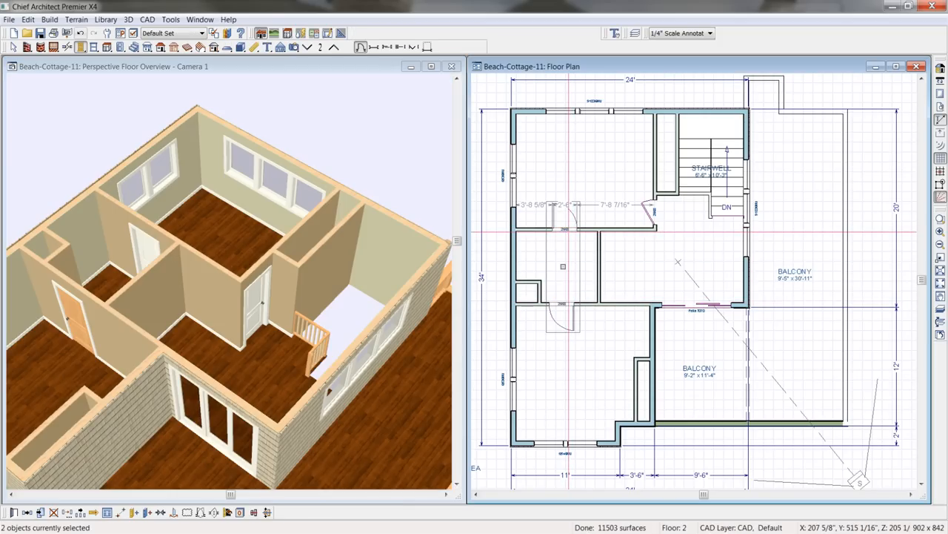
key("ctrl+e")
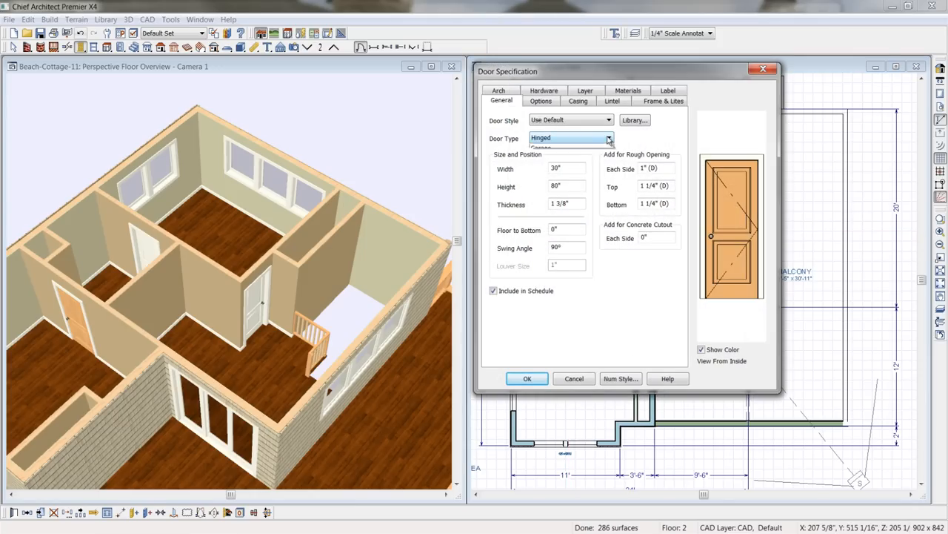
left_click(567, 176)
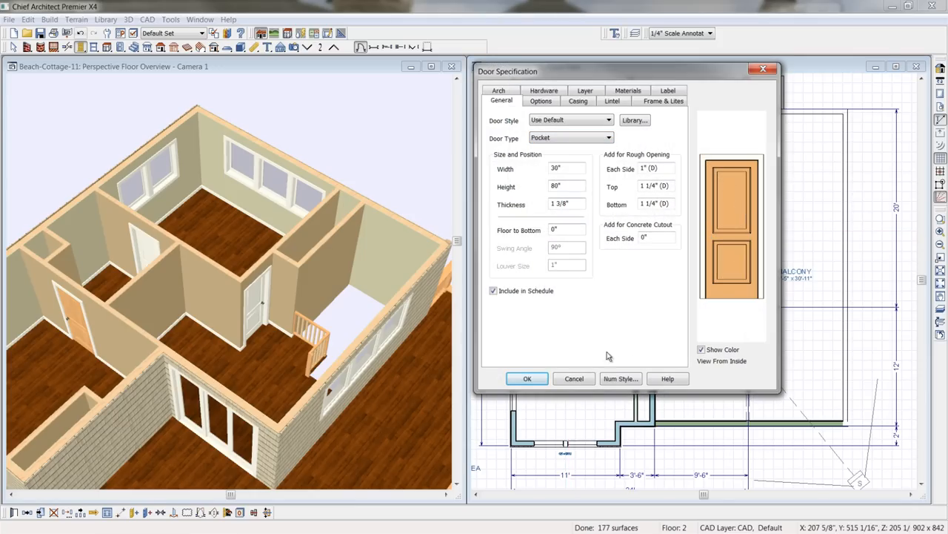
left_click(542, 381)
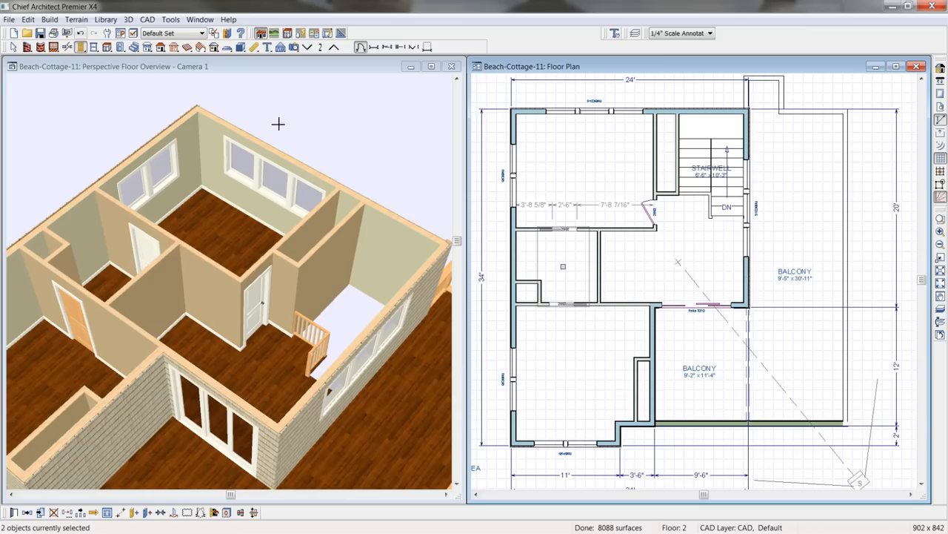
Place a hinged door in the wall between the central hall and the lower bedroom, near the balcony, swinging into the bedroom
left_click(81, 47)
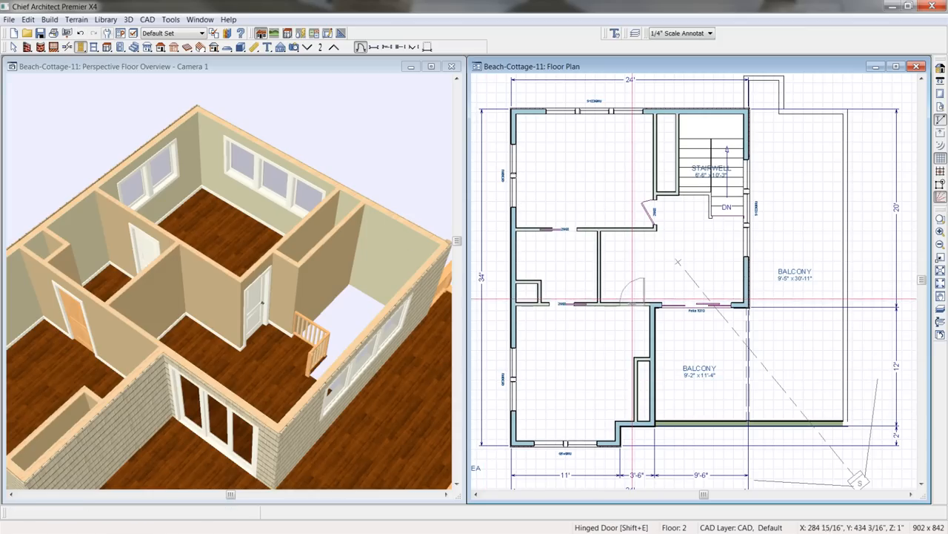
left_click(632, 303)
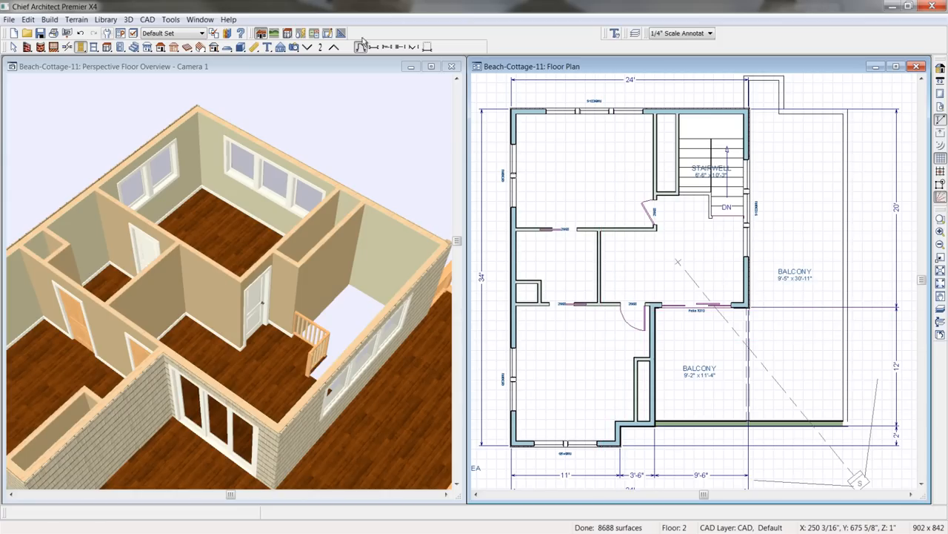
Place bifold doors in both bedroom closet walls, widening the upper bedroom's into a double bifold and centering it on the closet
left_click(413, 47)
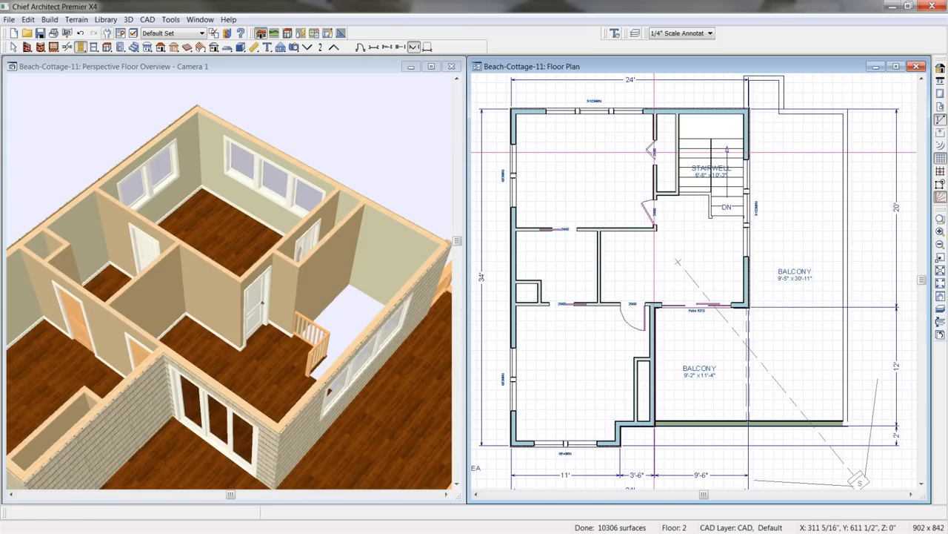
left_click(654, 152)
left_click_drag(655, 180, 655, 185)
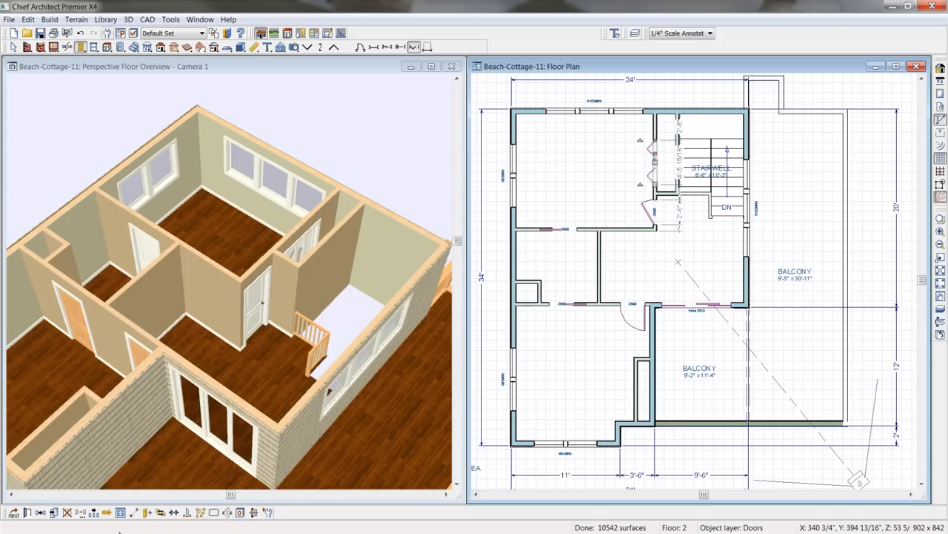
left_click(669, 158)
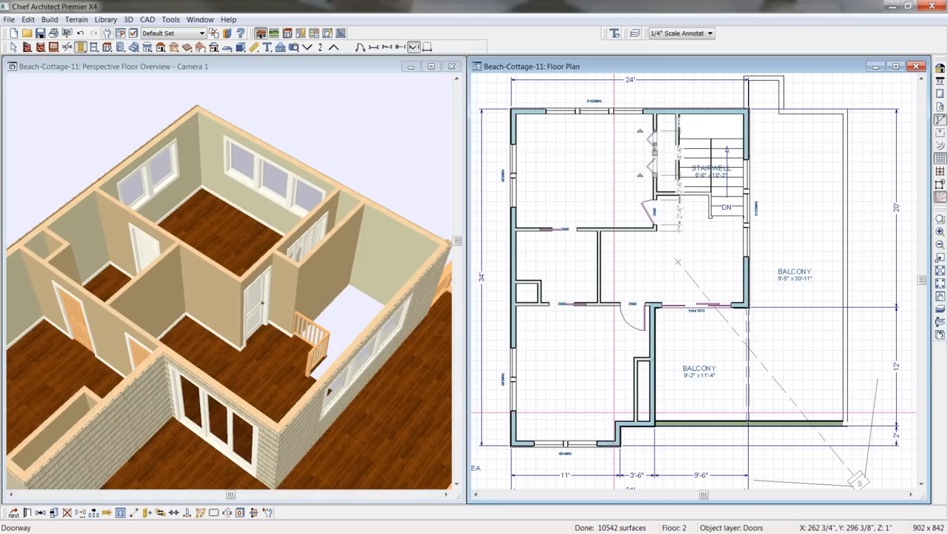
left_click(634, 392)
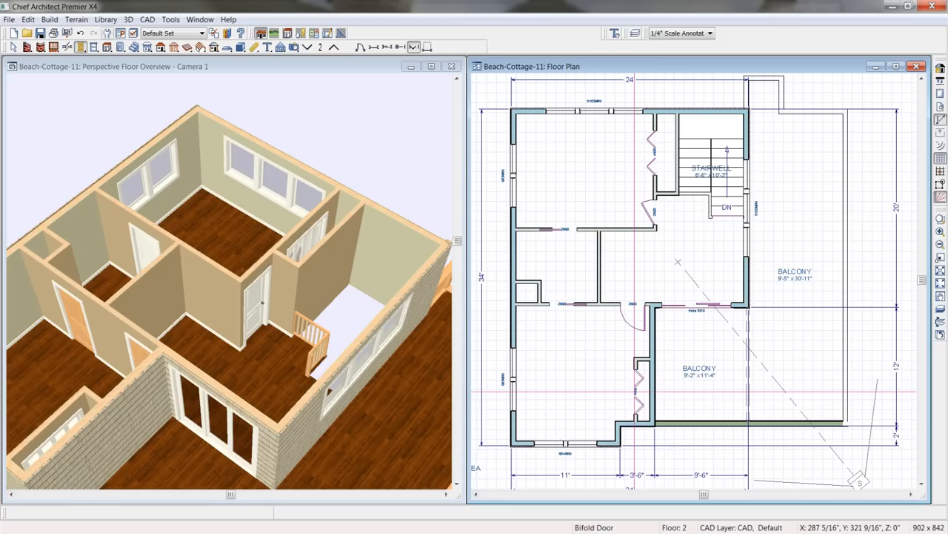
left_click(635, 391)
left_click(611, 368)
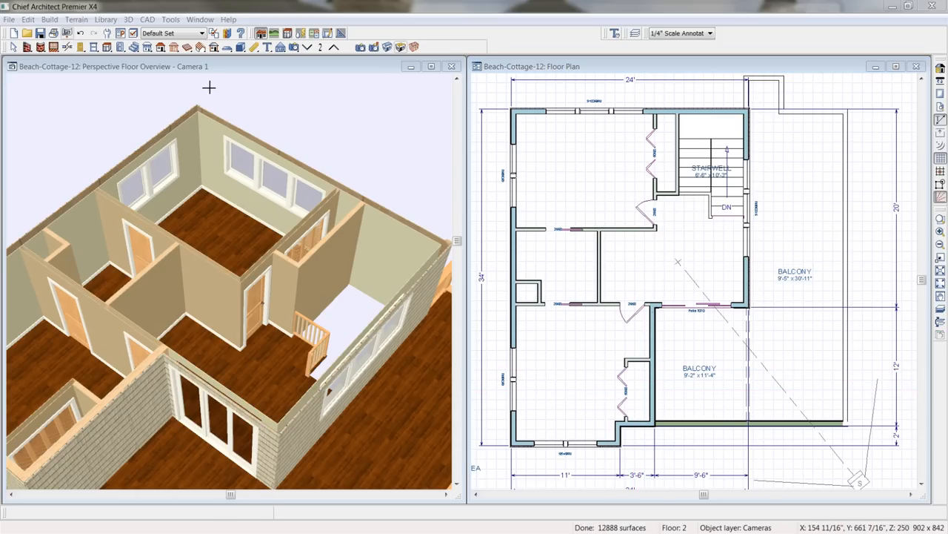
Build wall framing and roof framing for the house, declining to display the hidden framing layers in plan
double_click(174, 47)
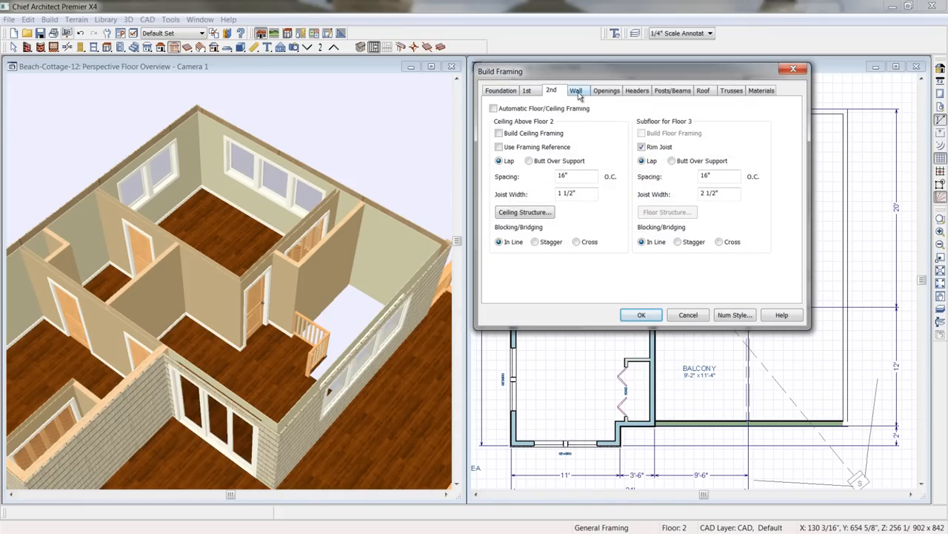
left_click(578, 91)
left_click(498, 120)
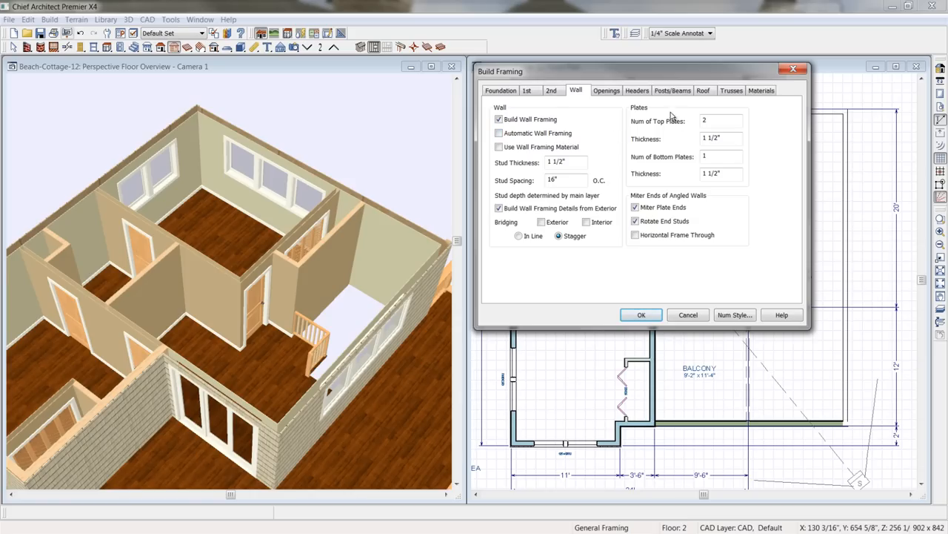
left_click(703, 92)
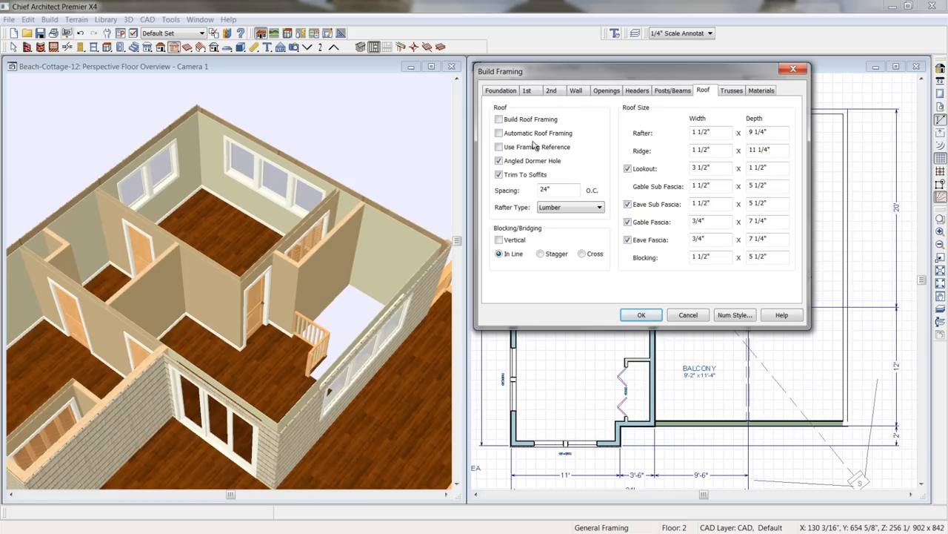
left_click(498, 120)
left_click(643, 314)
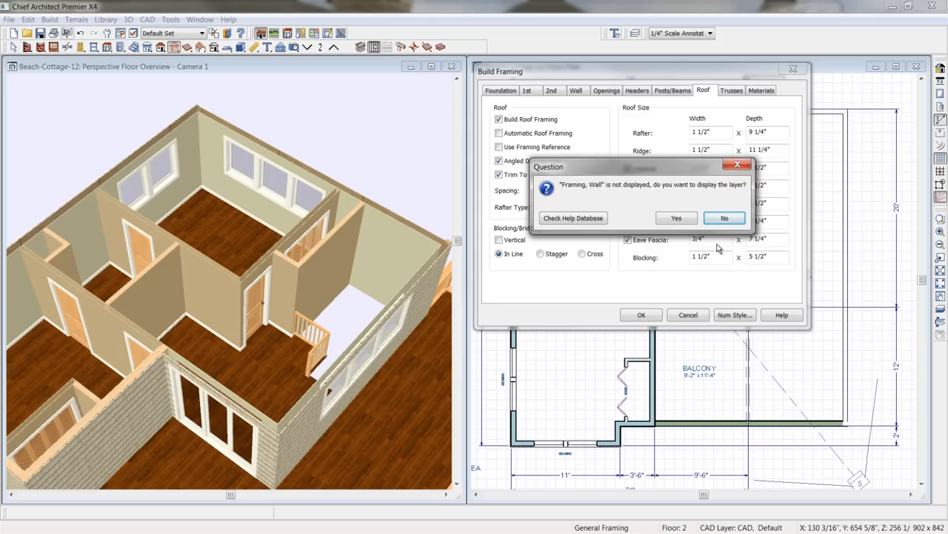
left_click(714, 220)
left_click(718, 218)
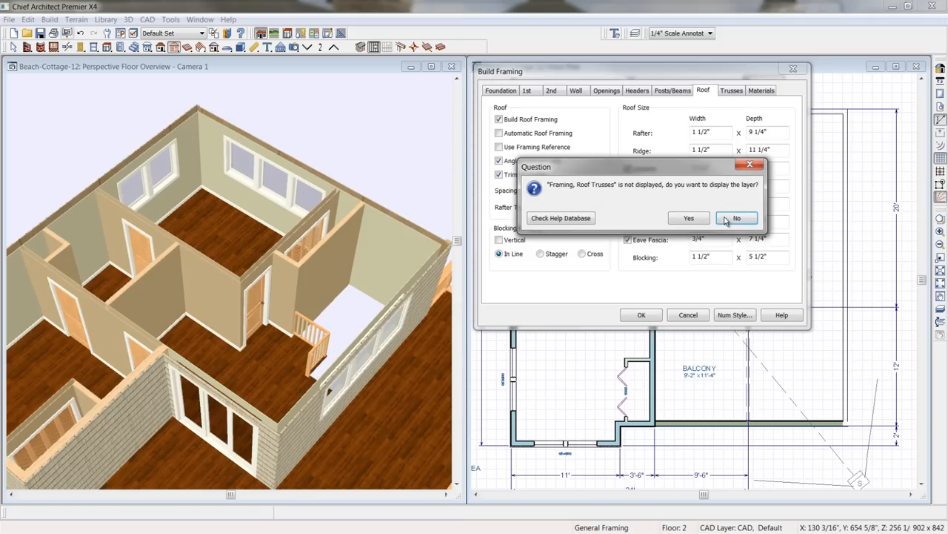
left_click(719, 218)
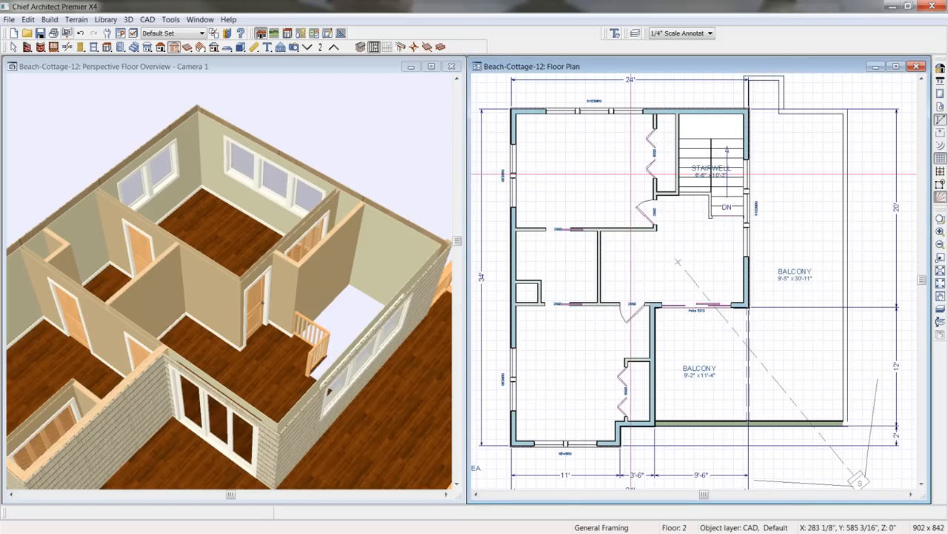
Create a perspective framing overview, maximize it and bring the framed house closer
left_click(293, 49)
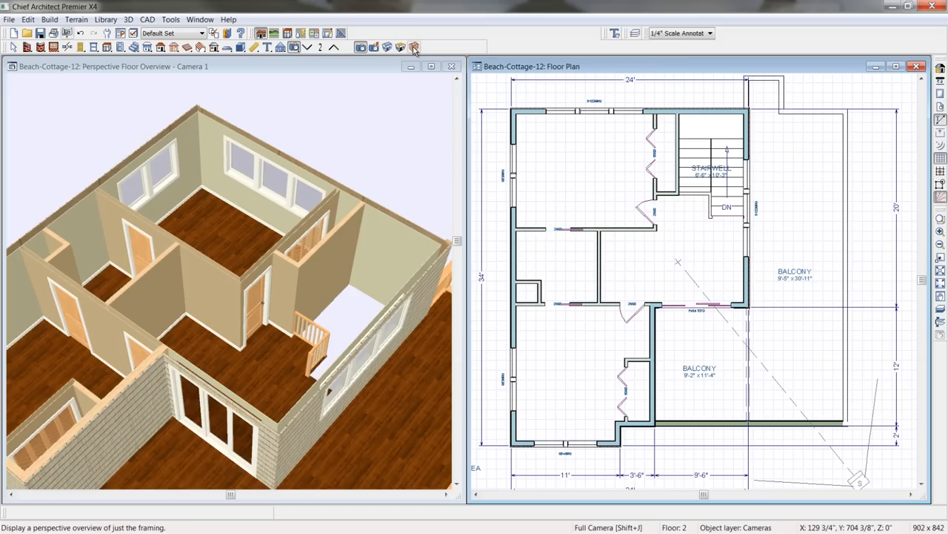
left_click(412, 47)
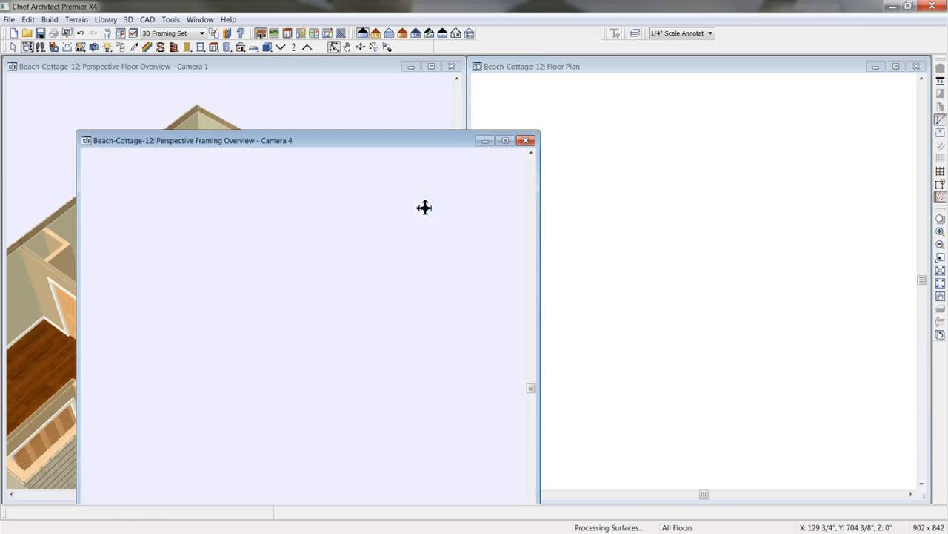
left_click(504, 140)
left_click_drag(567, 314, 659, 284)
scroll(525, 238, "up", 5)
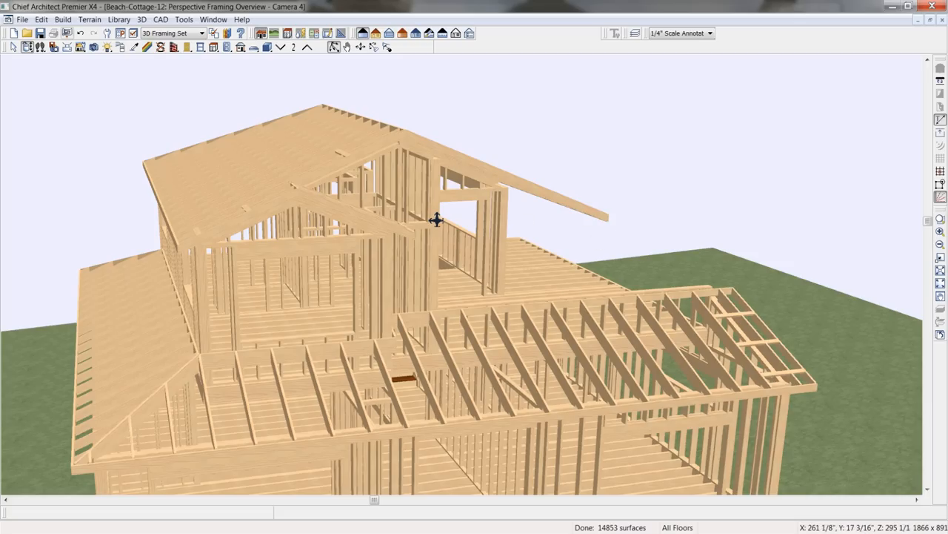
Examine the roof, wall and floor framing of both storeys from higher and side angles
key("Up")
key("Up")
key("Up")
key("Right")
key("Right")
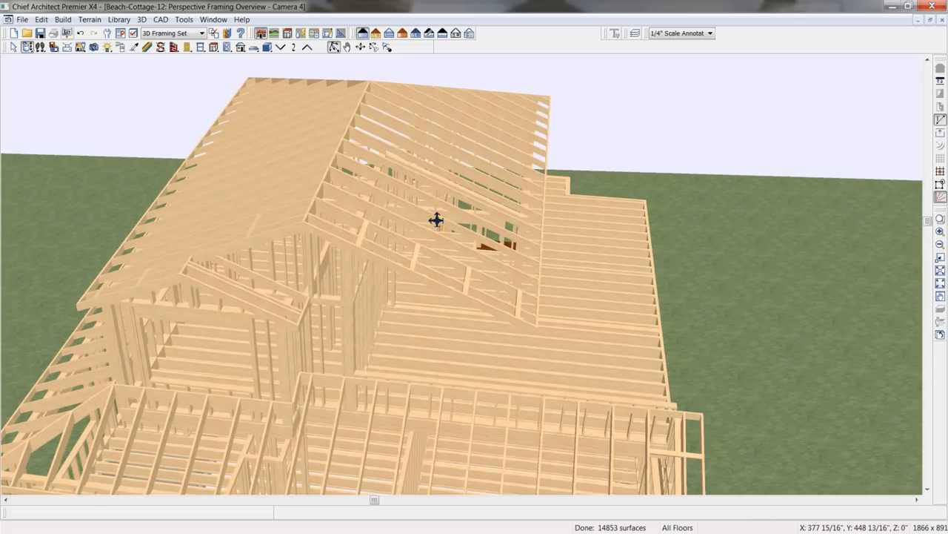
key("Down")
key("Down")
key("Right")
key("Right")
key("Right")
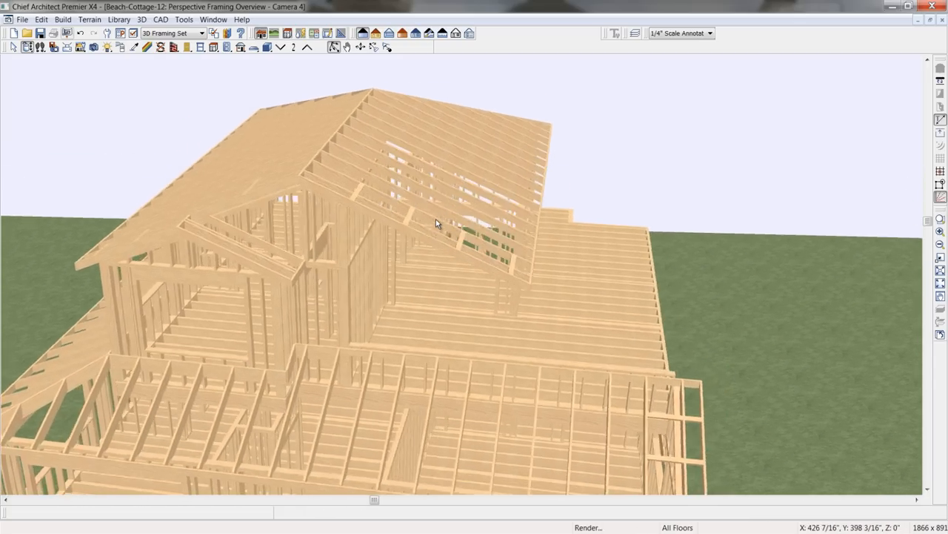
View the framing model in the vector style and in the glass house style from another angle
key("v")
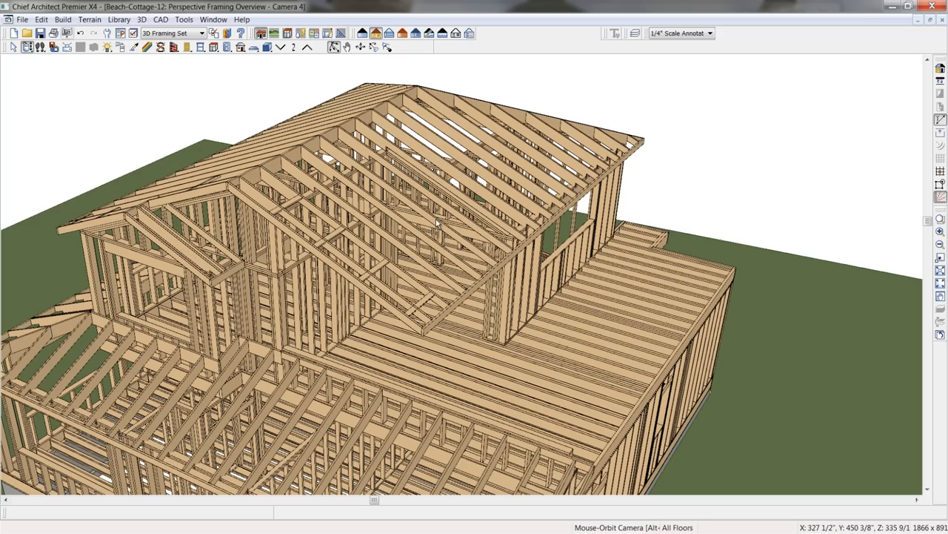
key("g")
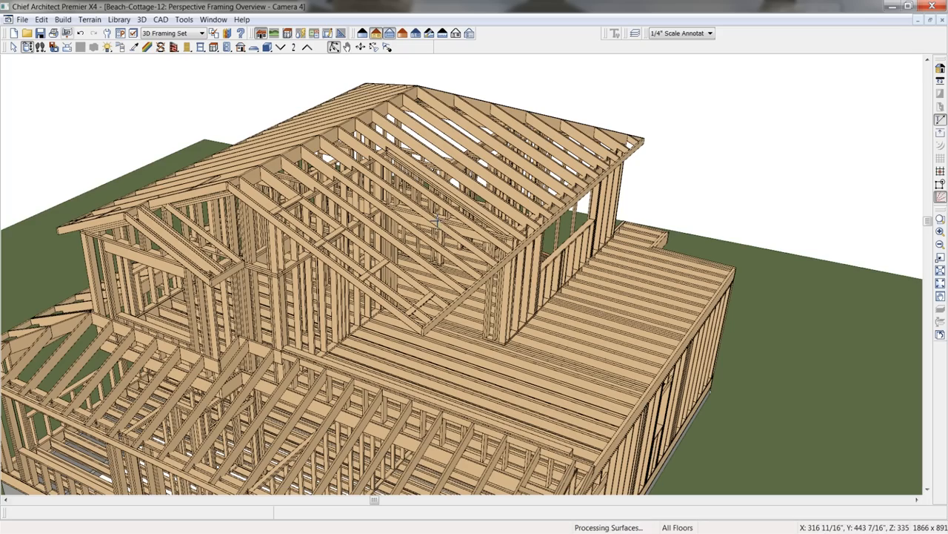
left_click_drag(436, 220, 437, 221)
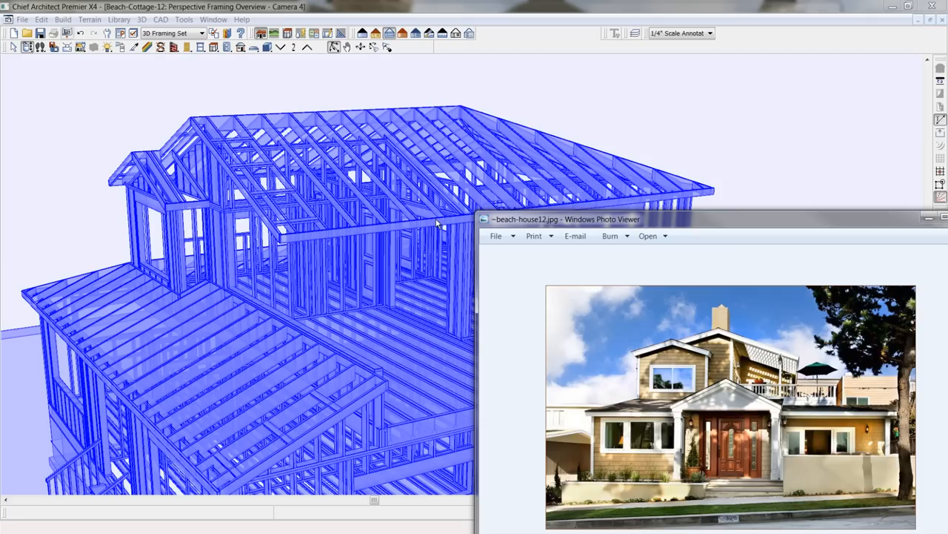
left_click(576, 135)
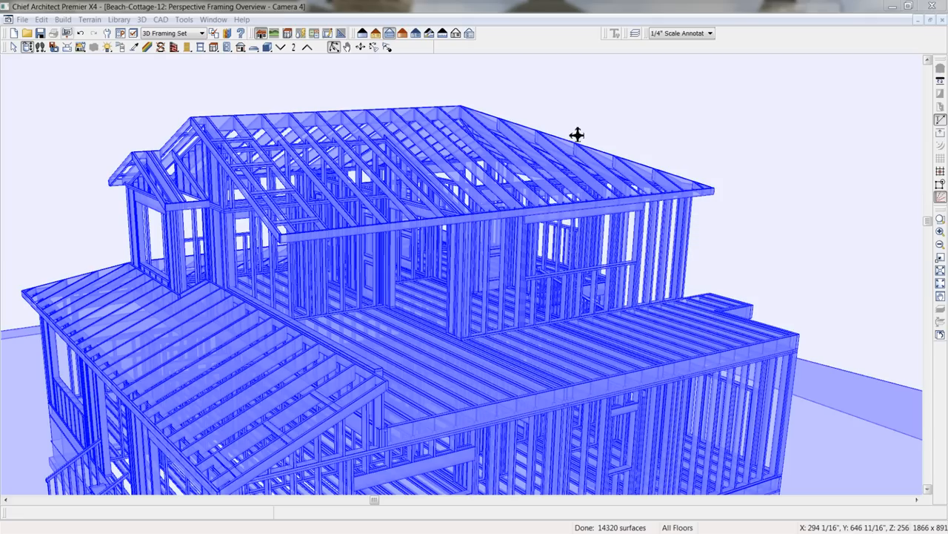
Open a perspective full overview of the house and view it closer from the balcony side
key("ctrl+Tab")
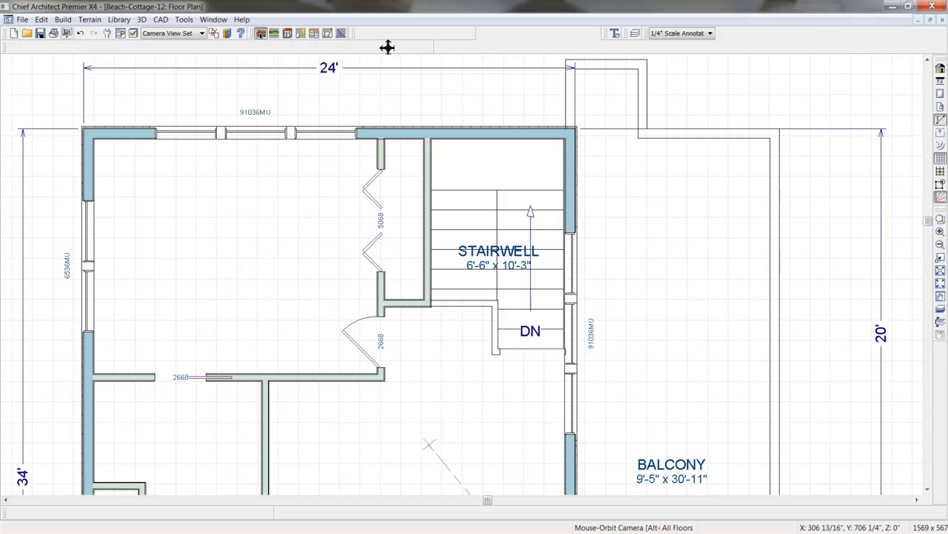
key("ctrl+Tab")
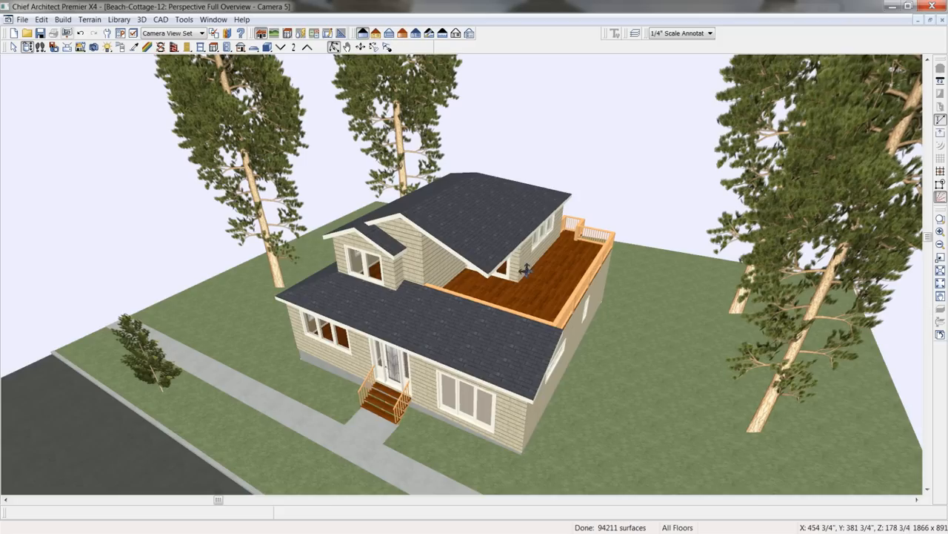
left_click_drag(525, 270, 499, 252)
scroll(502, 256, "up", 2)
middle_click_drag(541, 243, 458, 248)
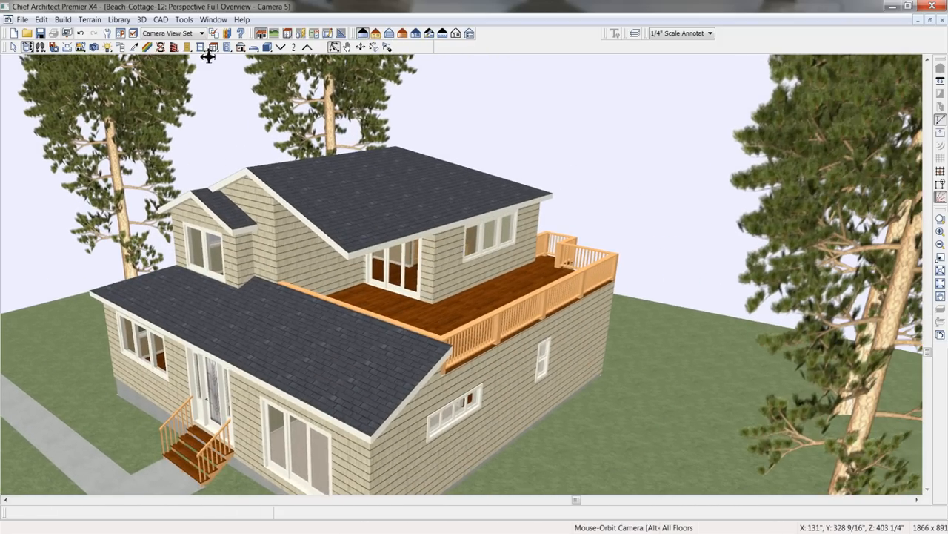
Review the roof and framing layers in the display options of the Camera View Set
left_click(132, 33)
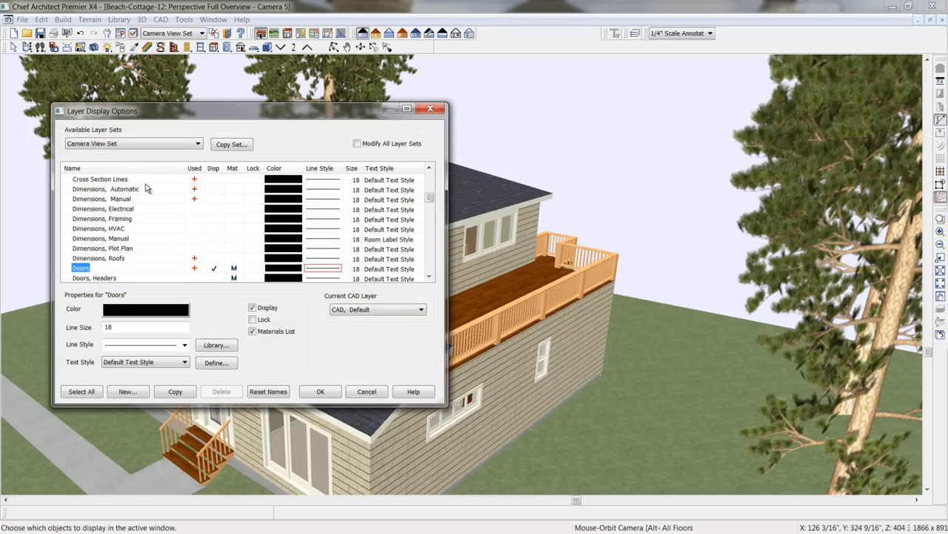
left_click(102, 239)
key("r")
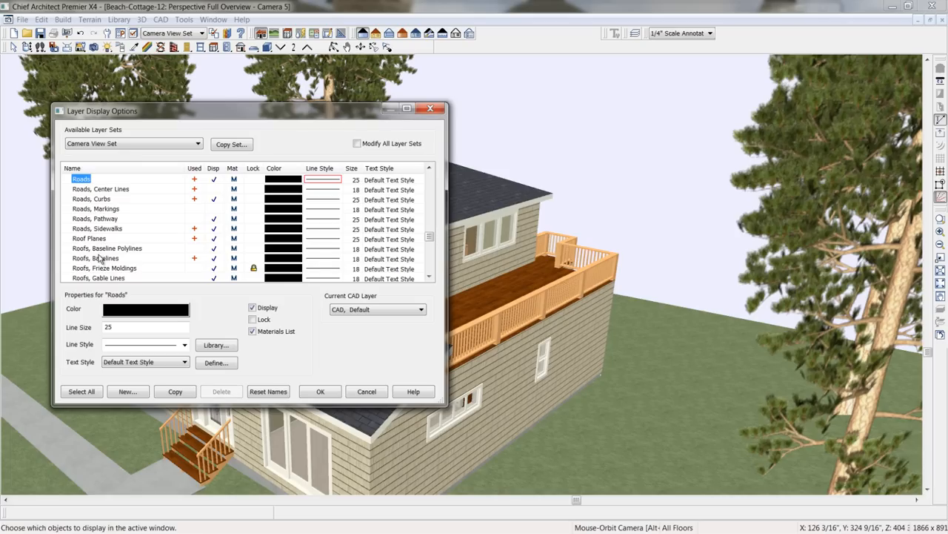
left_click(99, 258)
key("f")
scroll(99, 259, "down", 3)
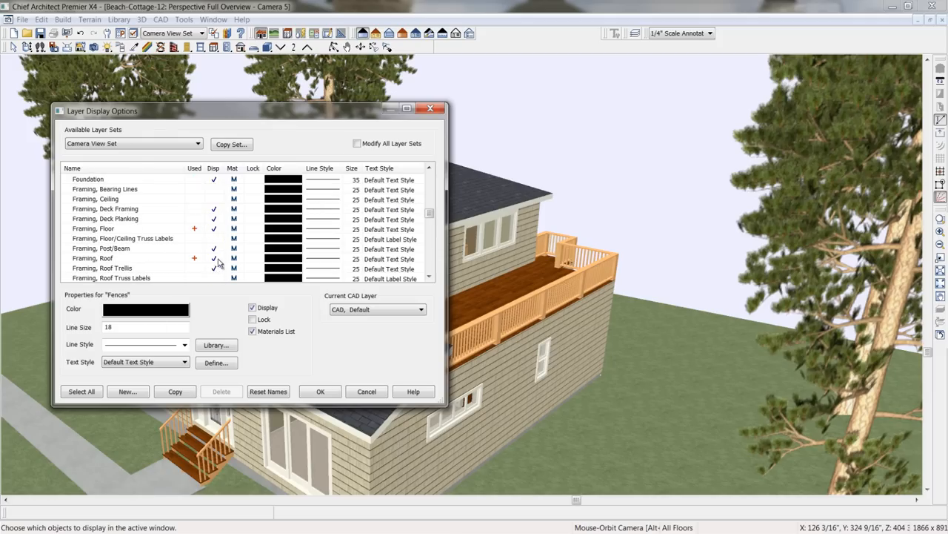
left_click(320, 391)
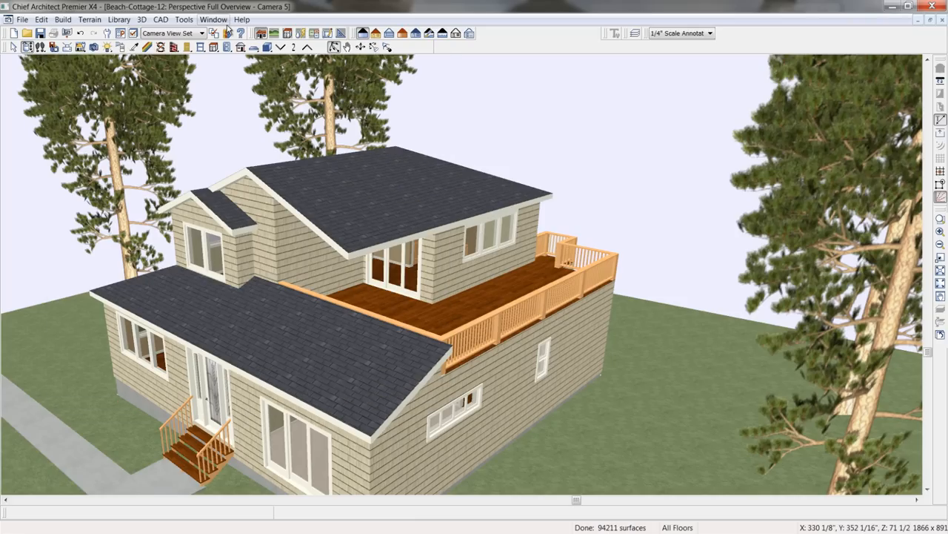
Show the full house overview in the glass house style and turn it to another angle
left_click(389, 32)
left_click_drag(407, 210, 392, 207)
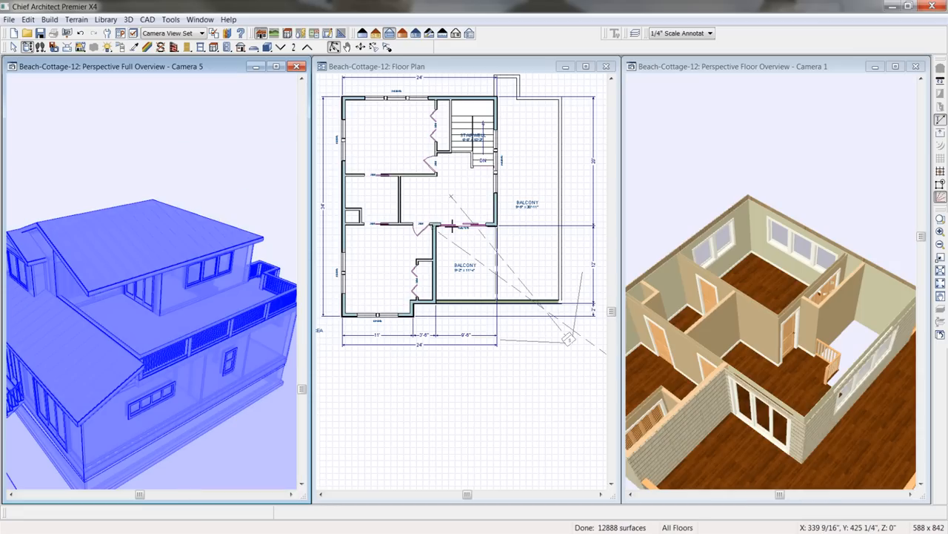
Close the perspective floor overview and make the floor plan active beside the full overview
left_click(917, 67)
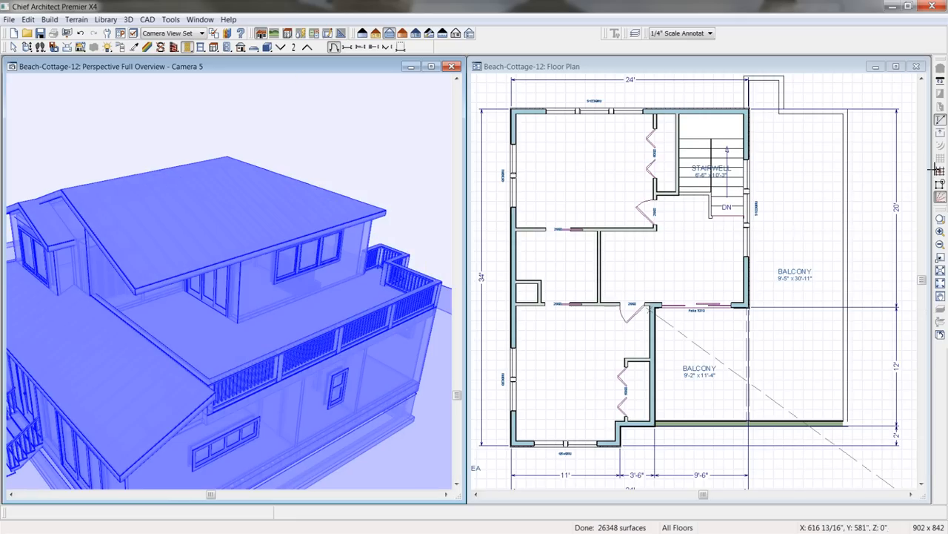
left_click(646, 73)
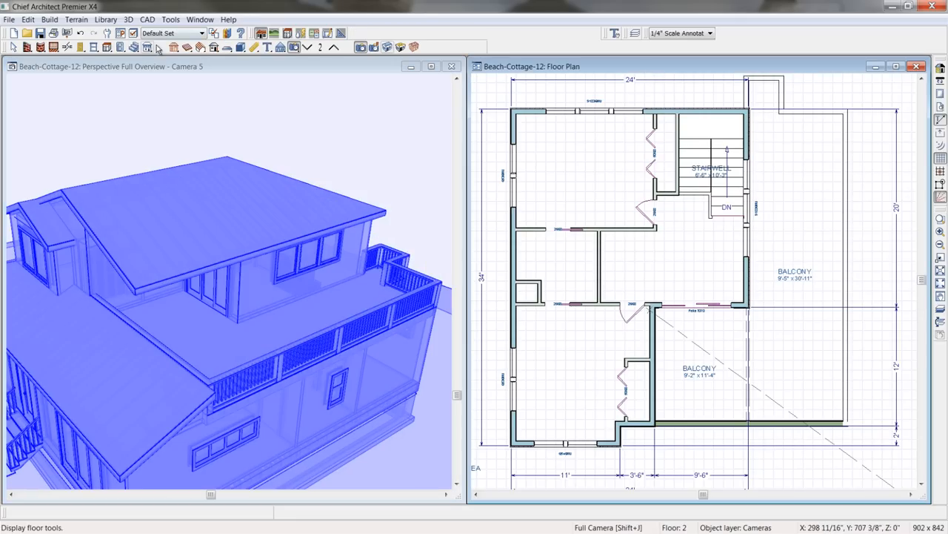
left_click(132, 32)
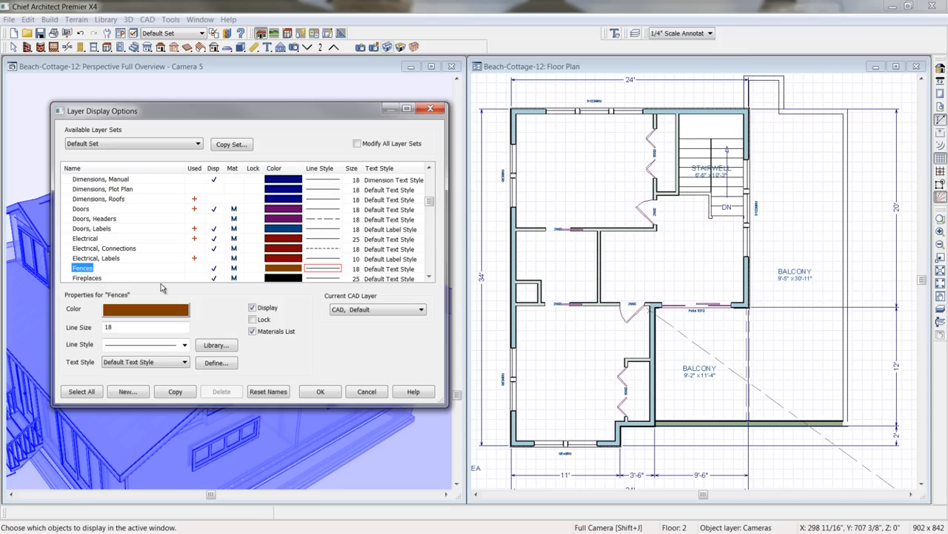
left_click(110, 249)
key("f")
left_click(430, 108)
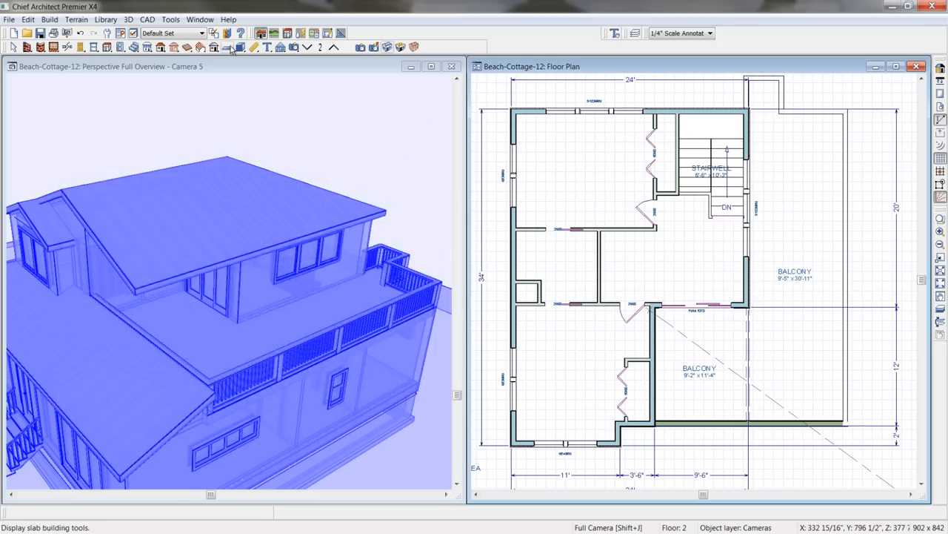
Apply the Roof Plan Set layer set to the floor plan and bring the roof over the smaller balcony into view
left_click(203, 34)
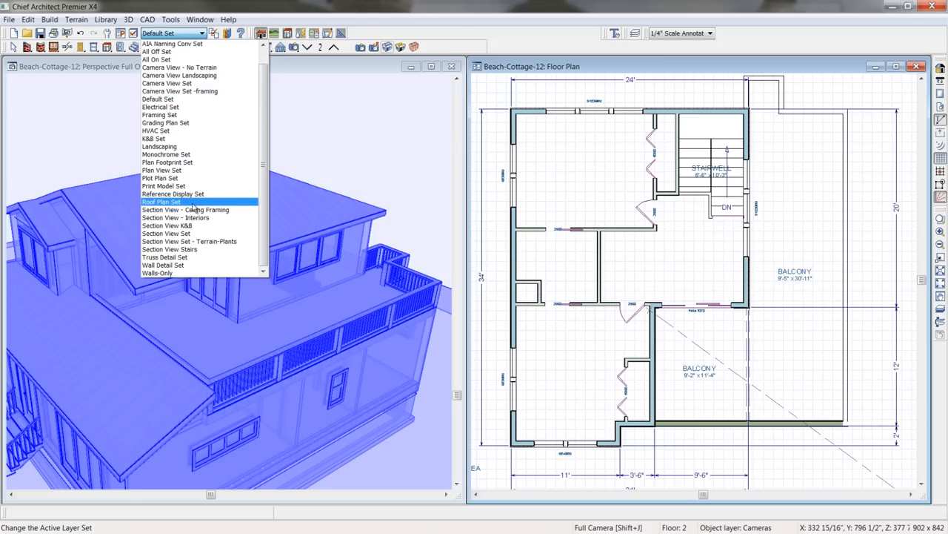
left_click(162, 201)
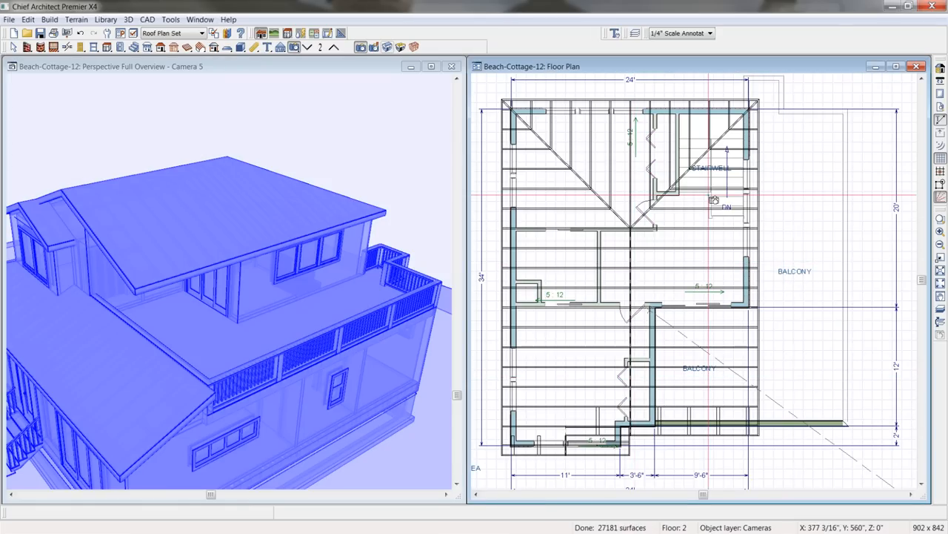
key("space")
scroll(730, 315, "down", 2)
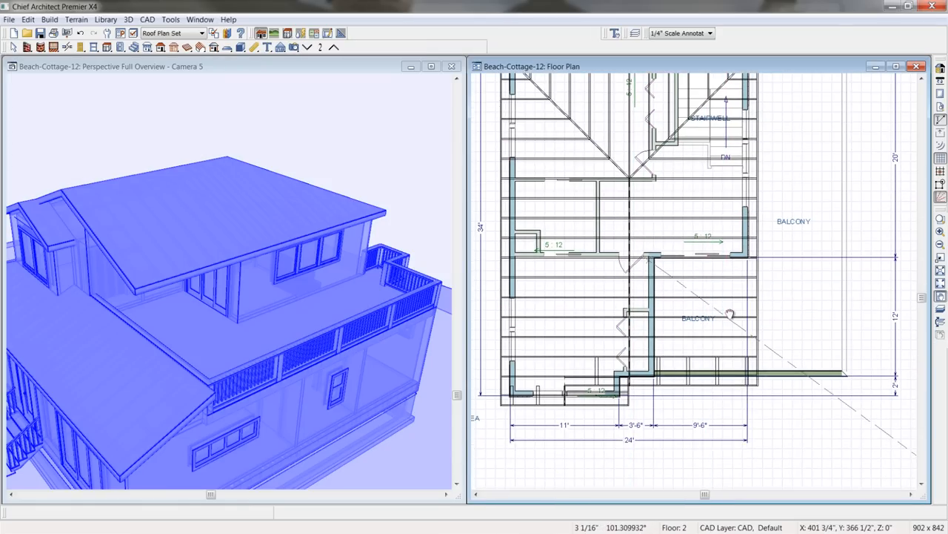
middle_click_drag(730, 314, 732, 297)
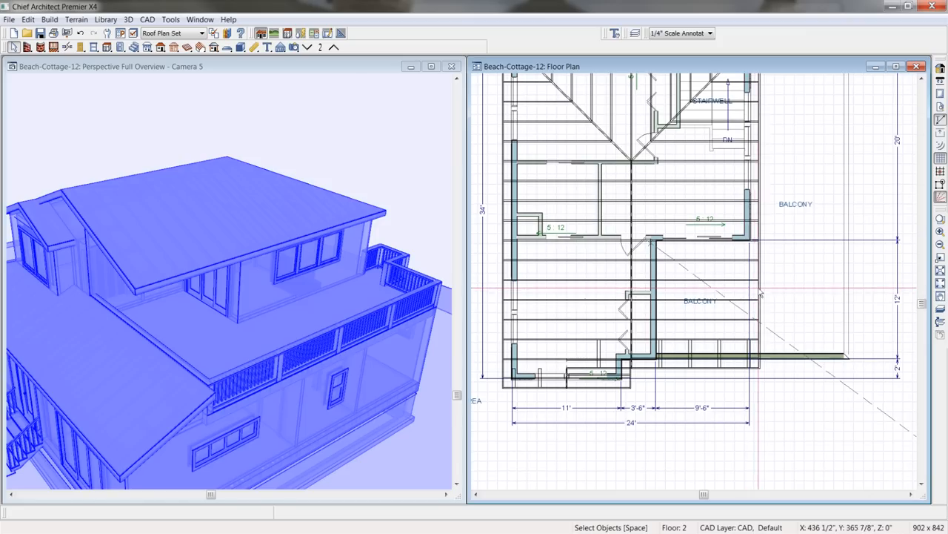
left_click(759, 284)
key("Tab")
key("Tab")
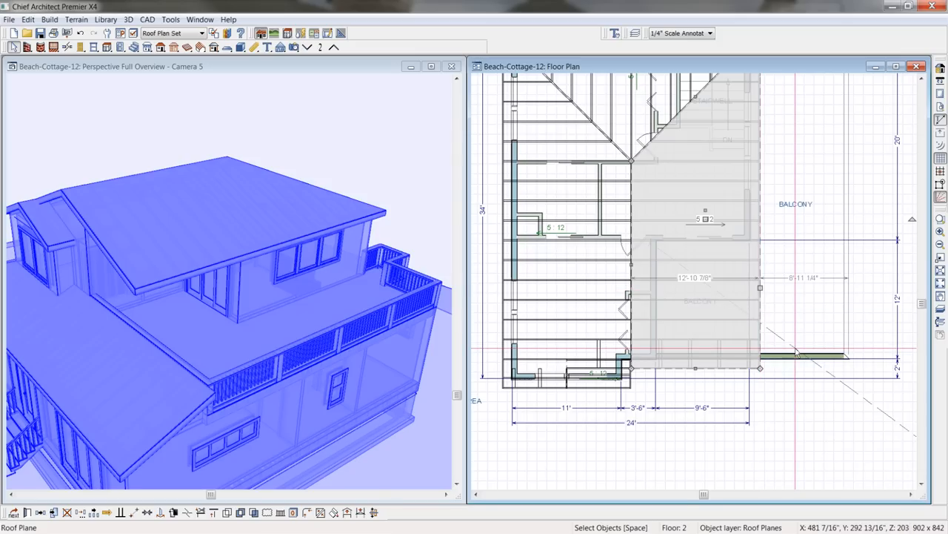
key("r")
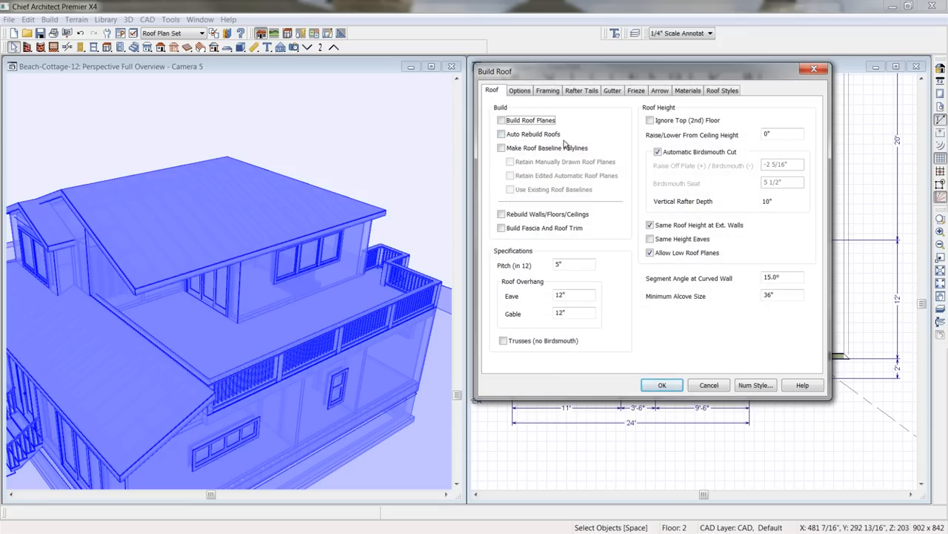
left_click(708, 385)
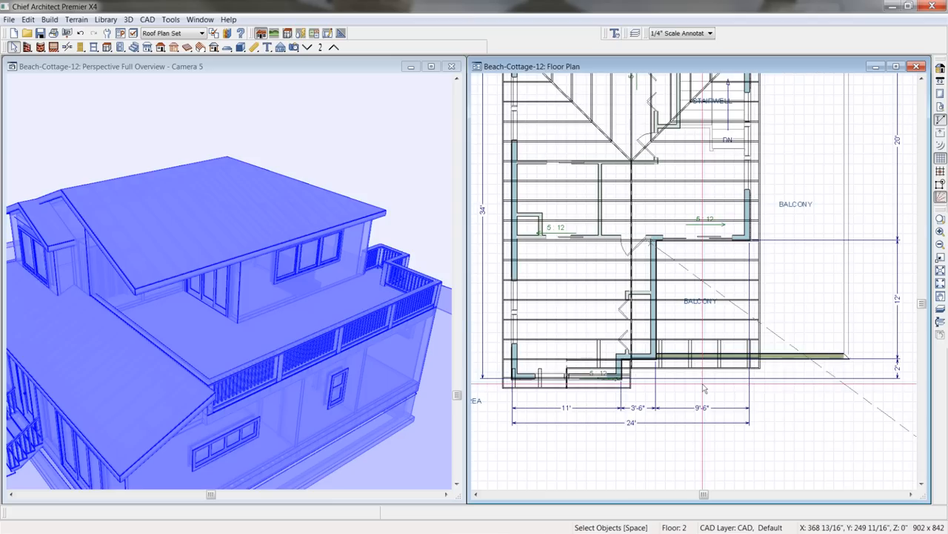
Delete the four short blocking pieces along the gable edge of the roof over the smaller balcony
middle_click_drag(733, 371, 724, 300)
scroll(723, 334, "up", 2)
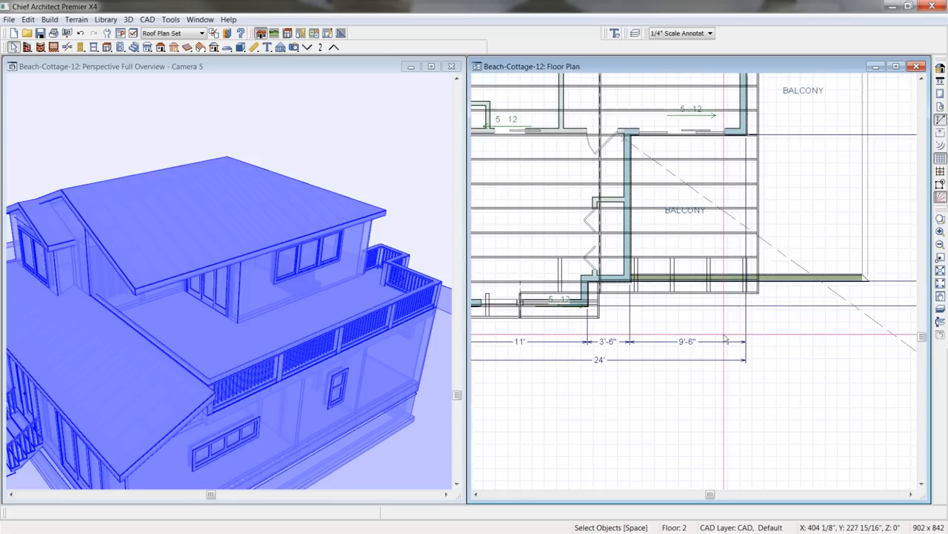
scroll(726, 340, "up", 1)
middle_click_drag(726, 339, 721, 355)
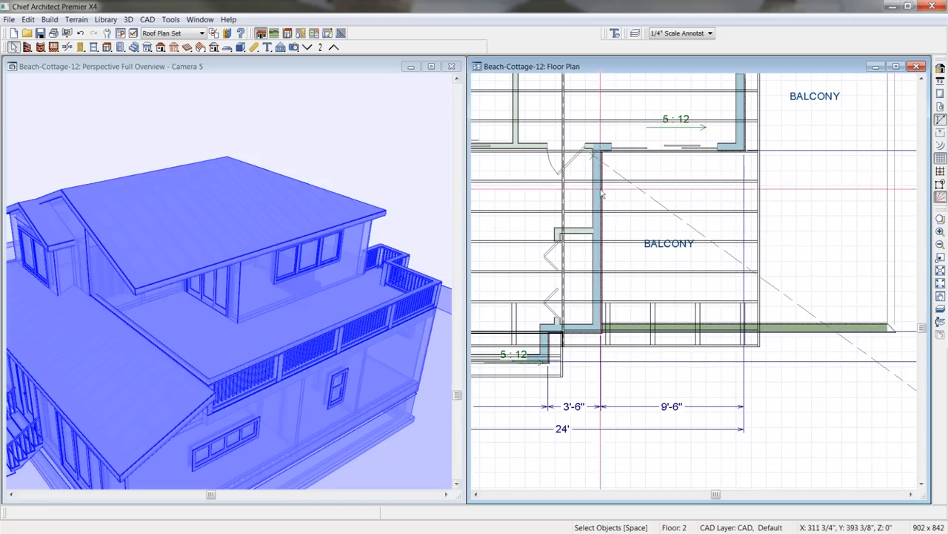
left_click(741, 312)
left_click(697, 310)
left_click(653, 317, "shift")
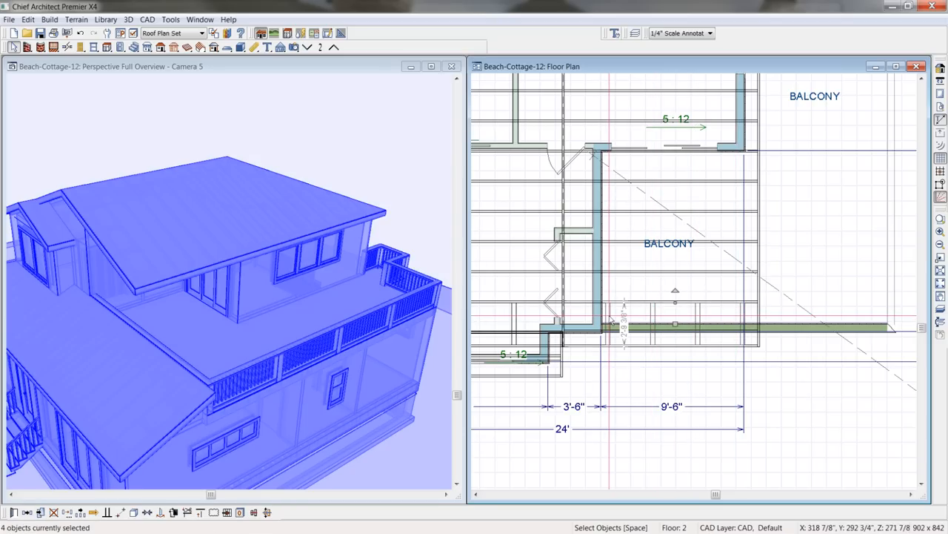
key("Delete")
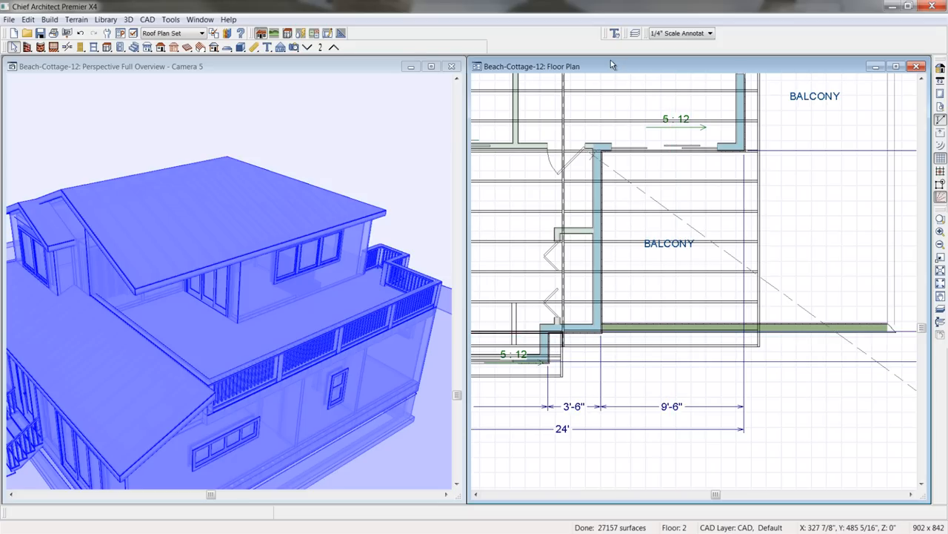
Draw a line of roof blocking across the rafters over the smaller balcony, parallel to its side wall and about 2'-7" from it
left_click(174, 46)
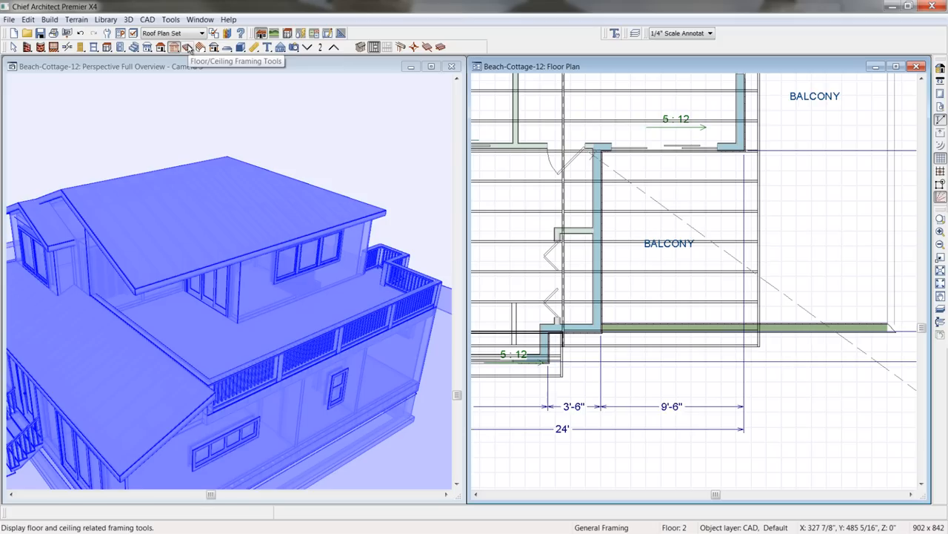
left_click(188, 47)
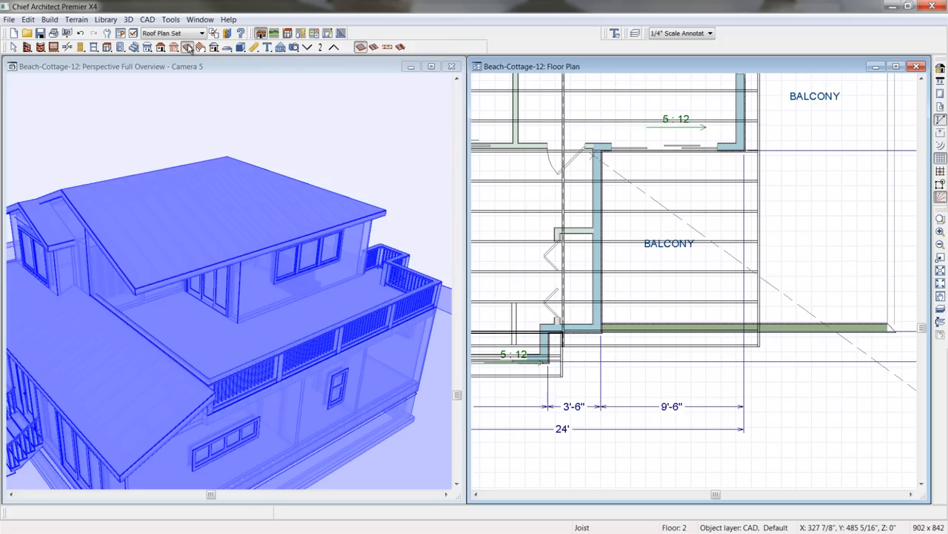
left_click(374, 47)
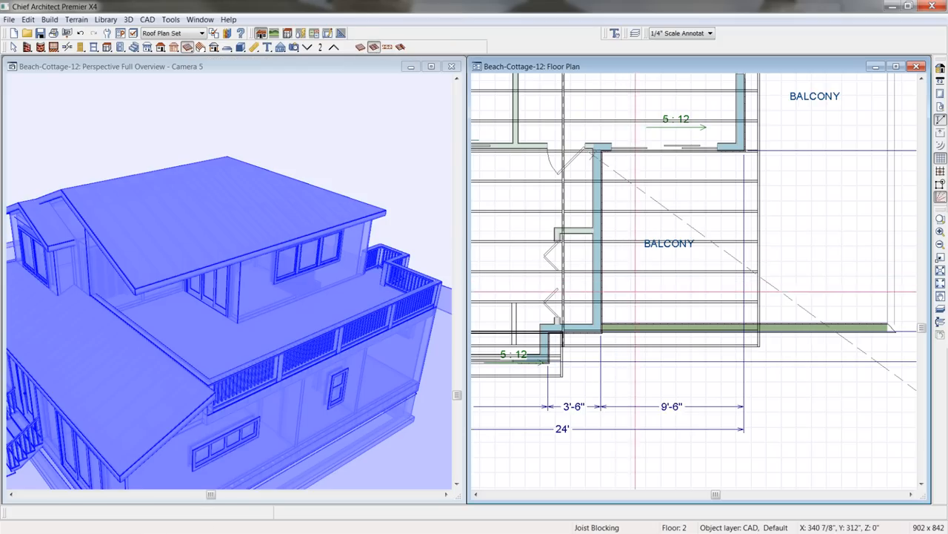
left_click_drag(642, 180, 642, 345)
middle_click_drag(641, 297, 640, 265)
scroll(640, 264, "up", 1)
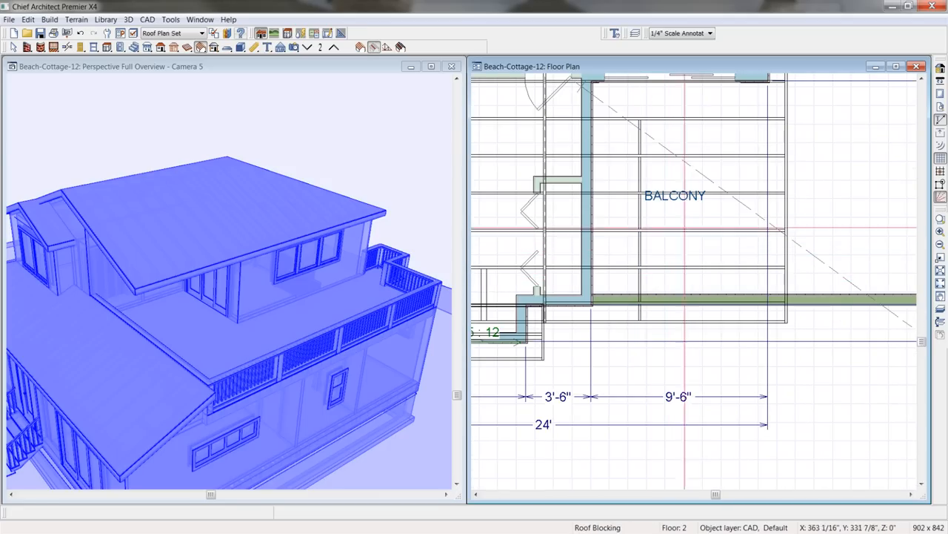
Copy the roof blocking repeatedly at a 12" rafter offset across to the eave with Multiple Copy
left_click(640, 211)
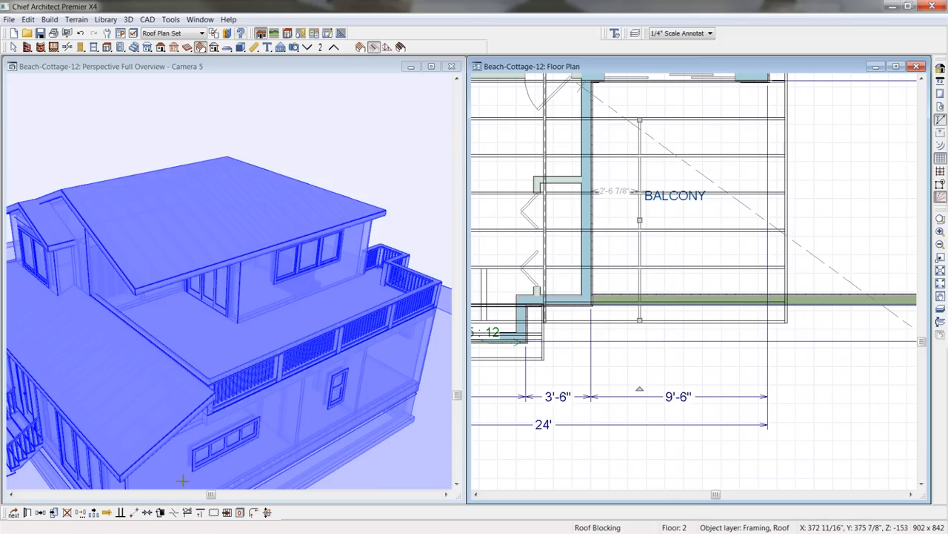
left_click(95, 513)
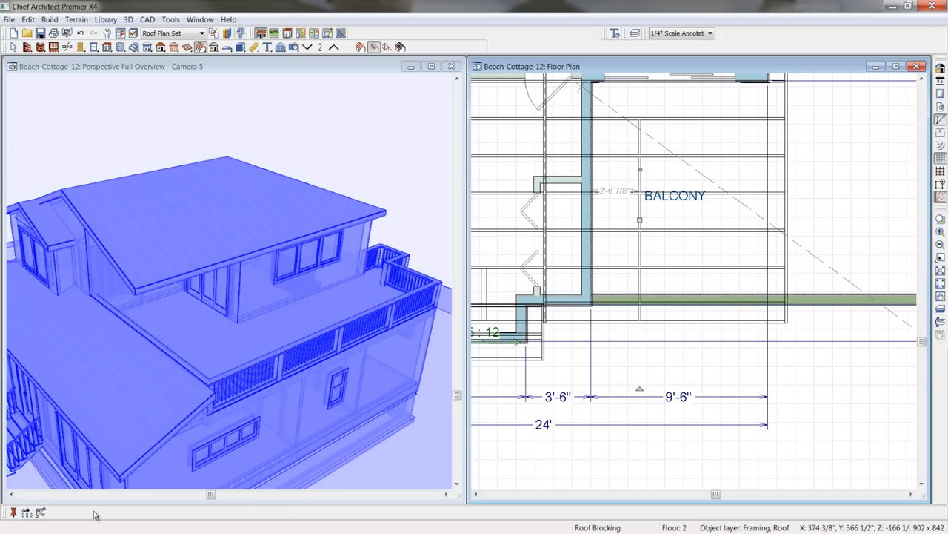
left_click(26, 513)
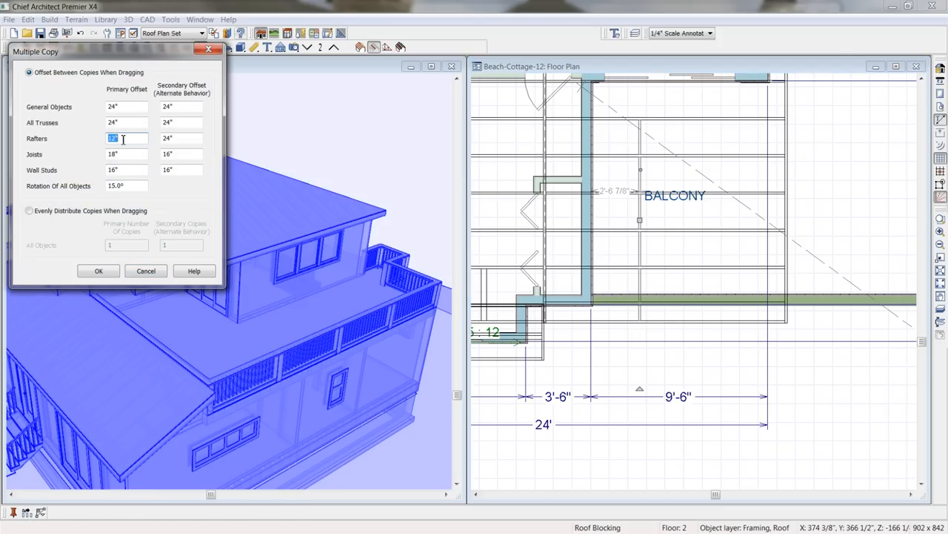
left_click(101, 271)
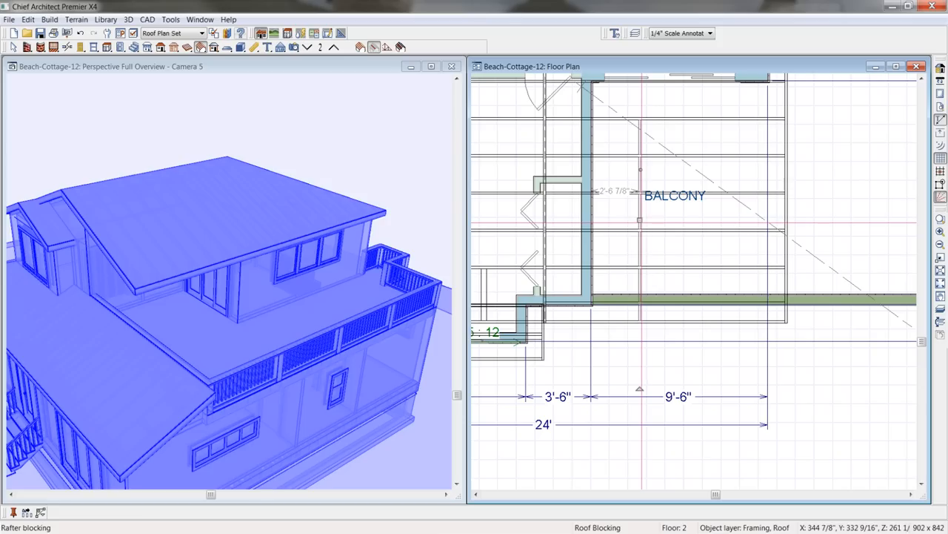
left_click_drag(640, 220, 781, 227)
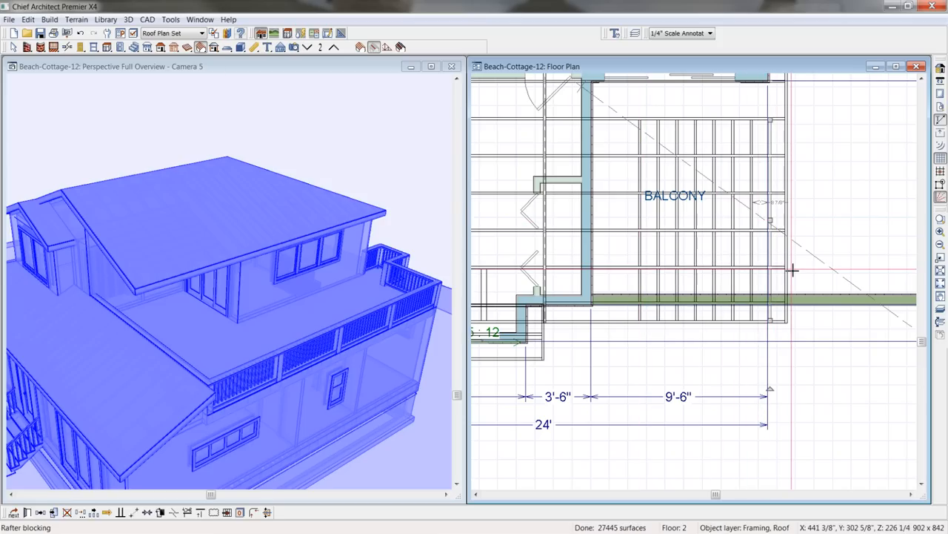
Break the roof plane's eave at the balcony's upper rafter and pull the section over the balcony back to about 2'-1" from the wall
left_click(116, 66)
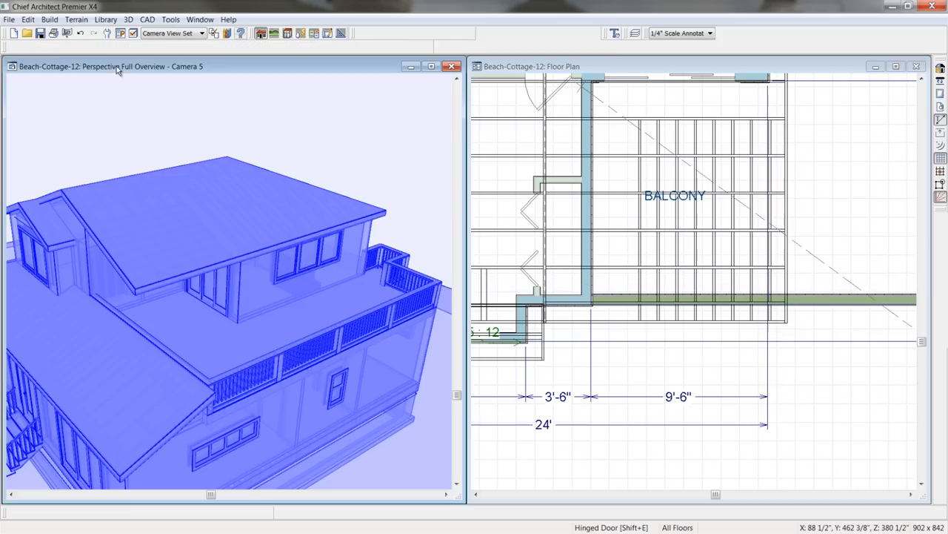
scroll(118, 257, "up", 5)
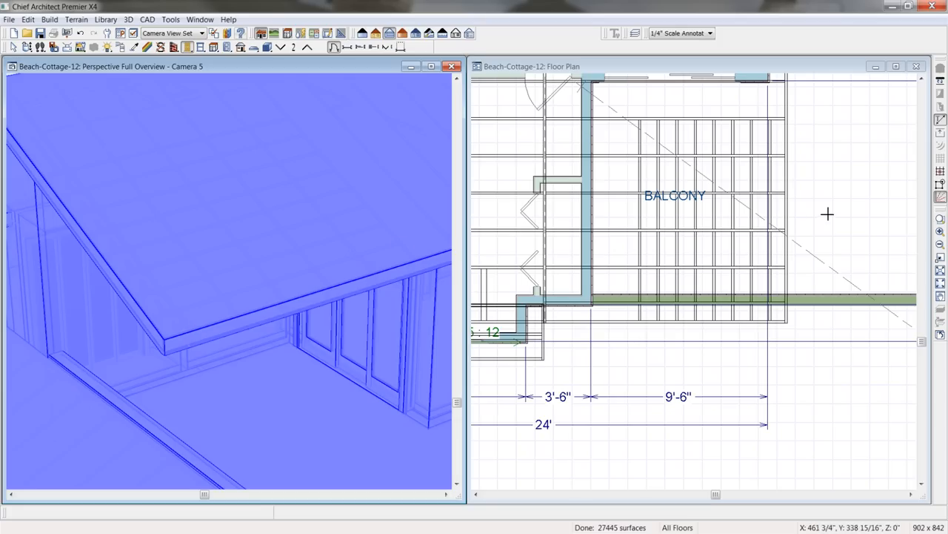
left_click(788, 213)
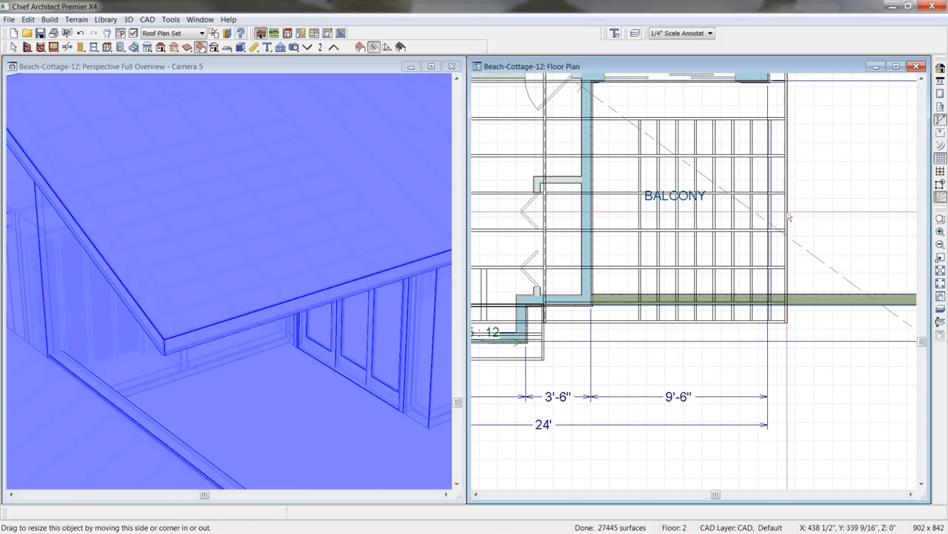
left_click(787, 212)
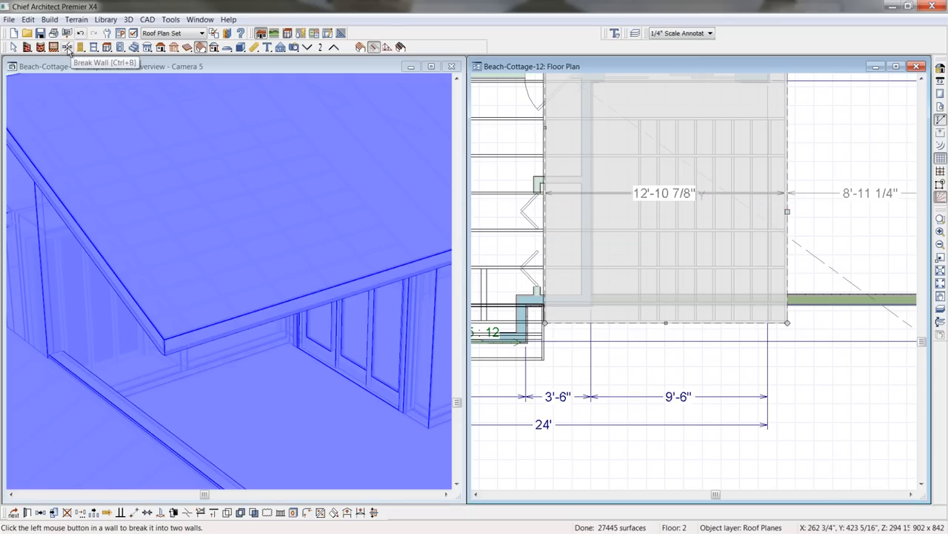
left_click(186, 514)
left_click(788, 120)
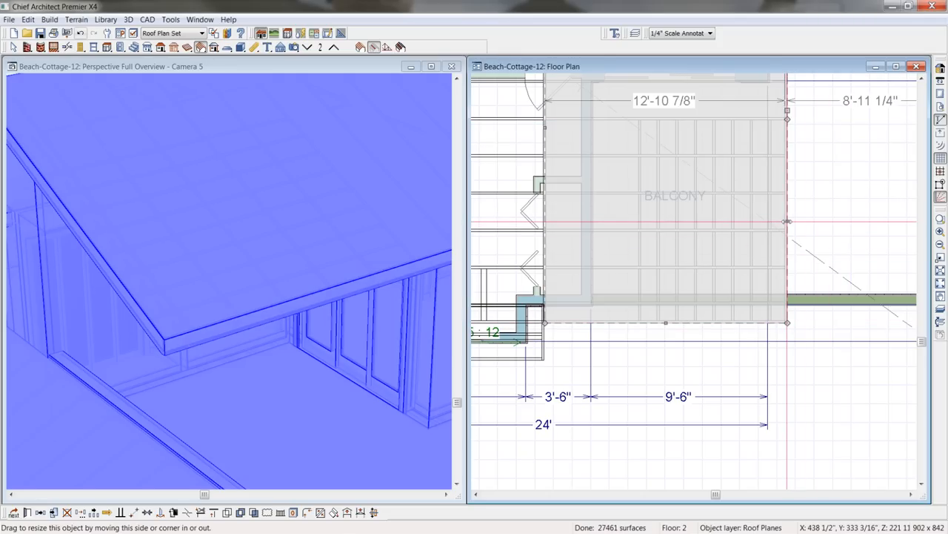
left_click_drag(787, 221, 629, 233)
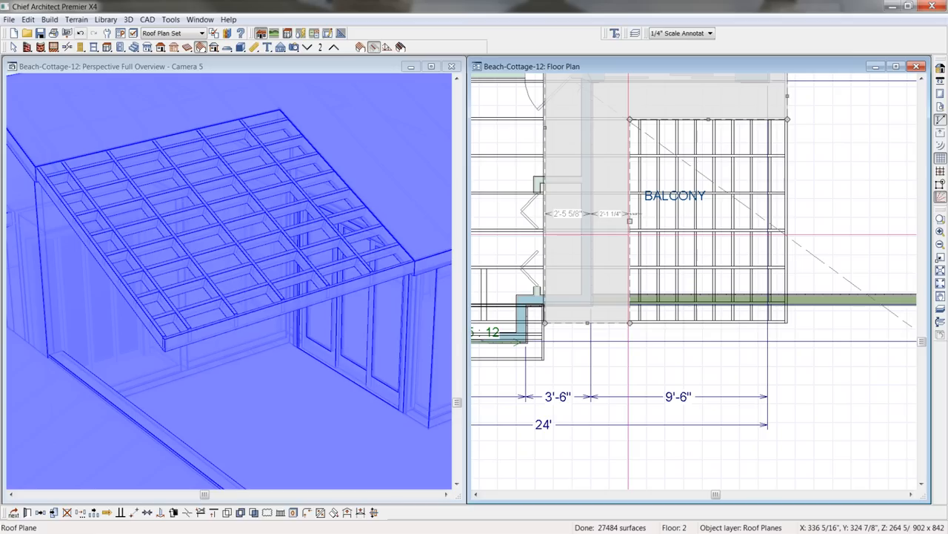
Show the full overview in standard rendering and look at the exposed rafters over the balcony from a slightly different angle
left_click(309, 64)
left_click(363, 37)
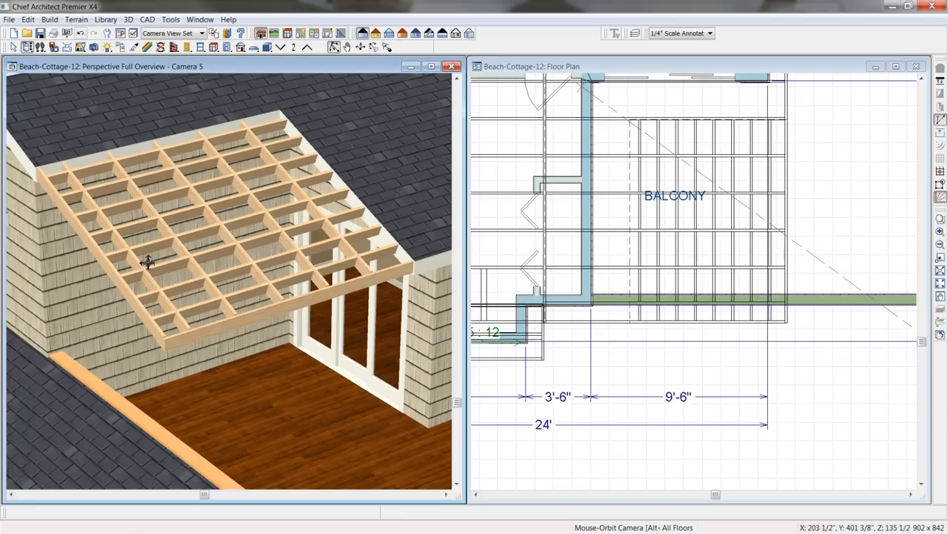
mouse_move(165, 275)
left_mouse_down()
mouse_move(180, 259)
mouse_move(161, 273)
left_mouse_up()
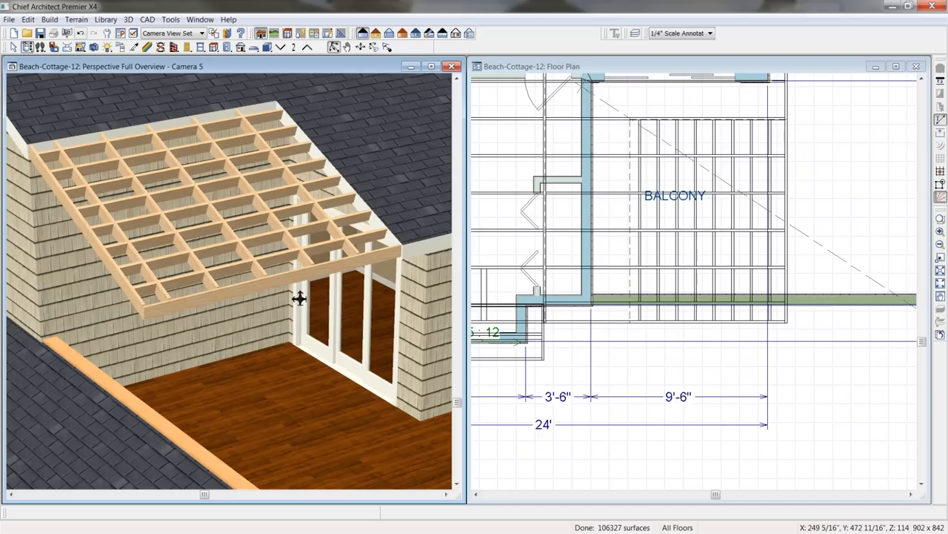
Pick up the Color - Bone material from the roof trim and paint the outer rafter of the exposed balcony framing with it
left_click(133, 48)
left_click(139, 124)
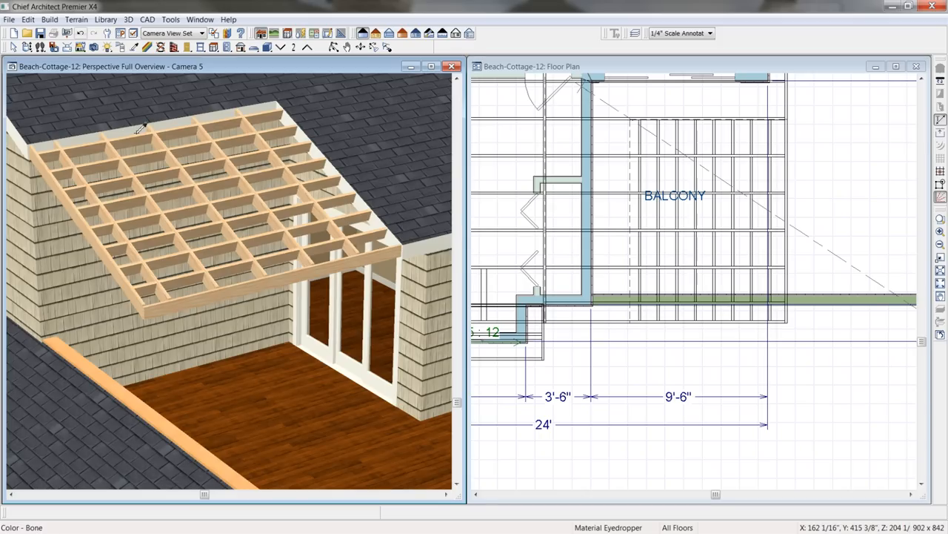
left_click(139, 129)
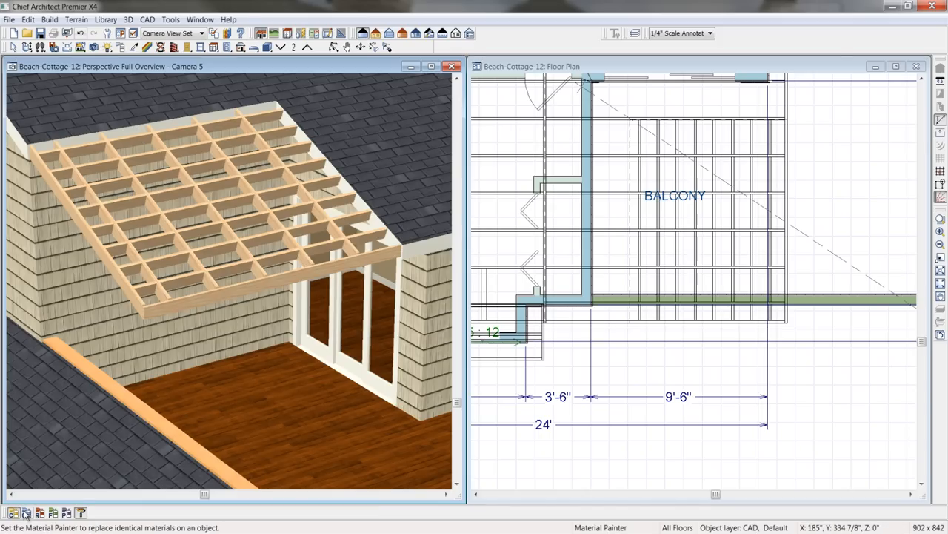
left_click(105, 246)
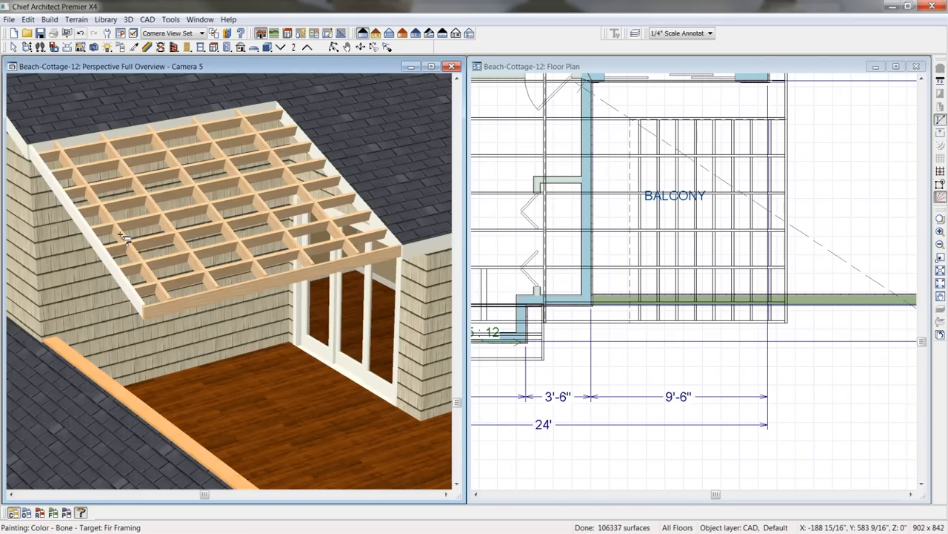
Paint the remaining rafters of the exposed balcony framing with Color - Bone
left_click(221, 220)
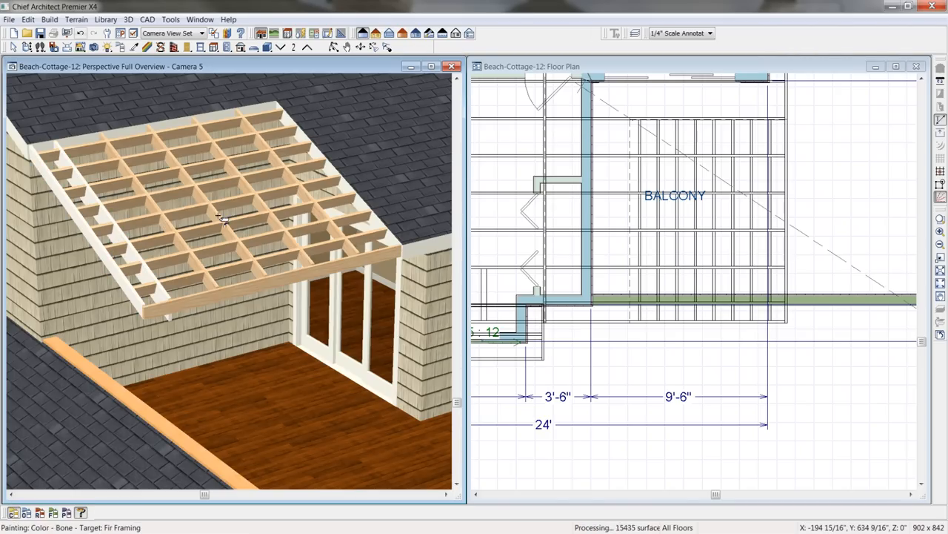
left_click(315, 201)
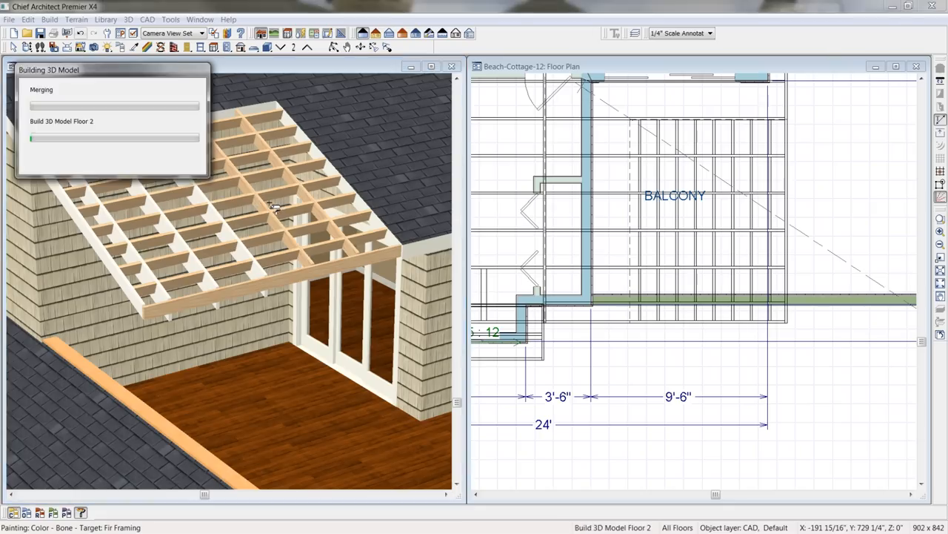
left_click(235, 127)
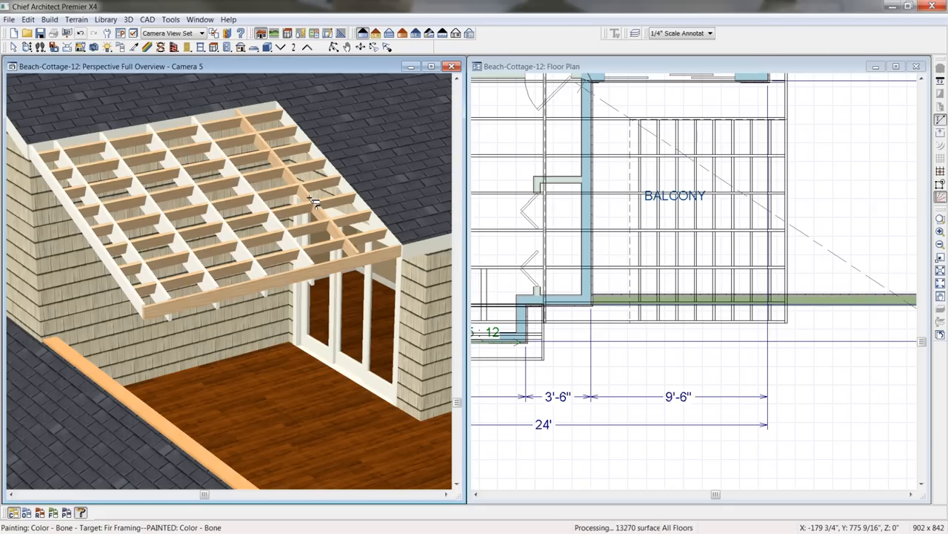
Paint the blocking rows between the balcony rafters and the outer eave board with Color - Bone
left_click(236, 128)
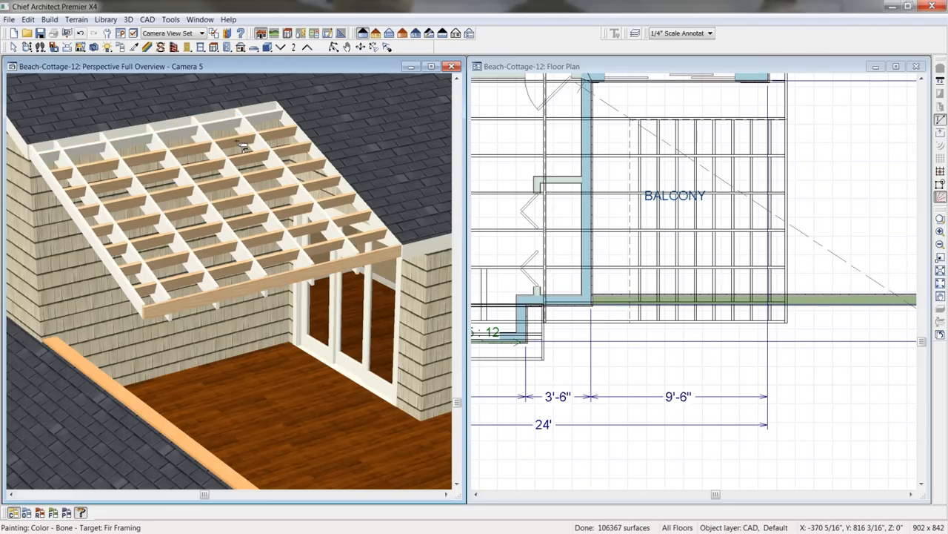
left_click(267, 181)
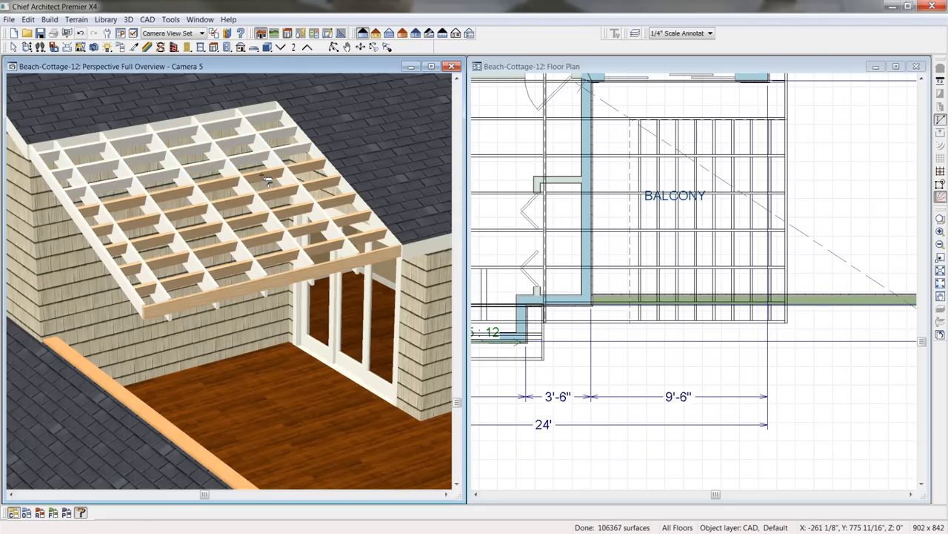
left_click(285, 208)
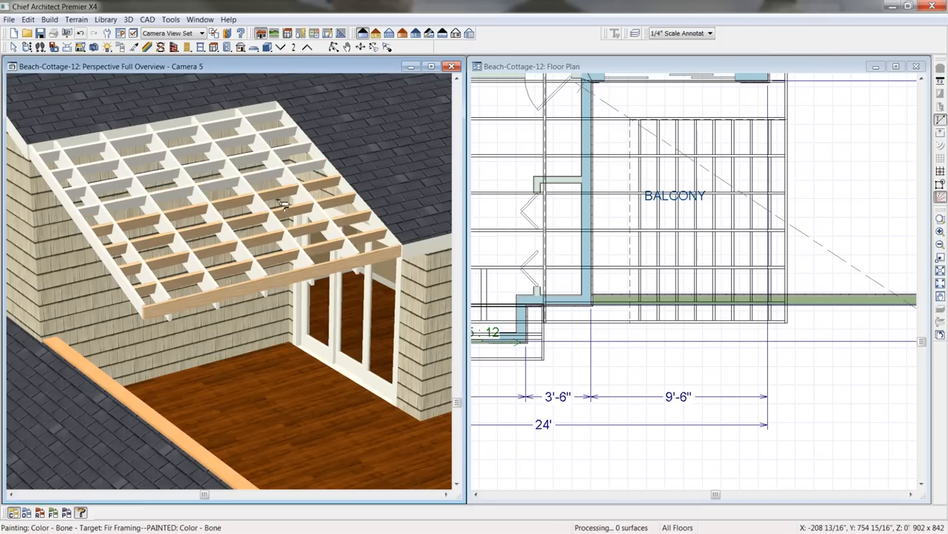
left_click(305, 232)
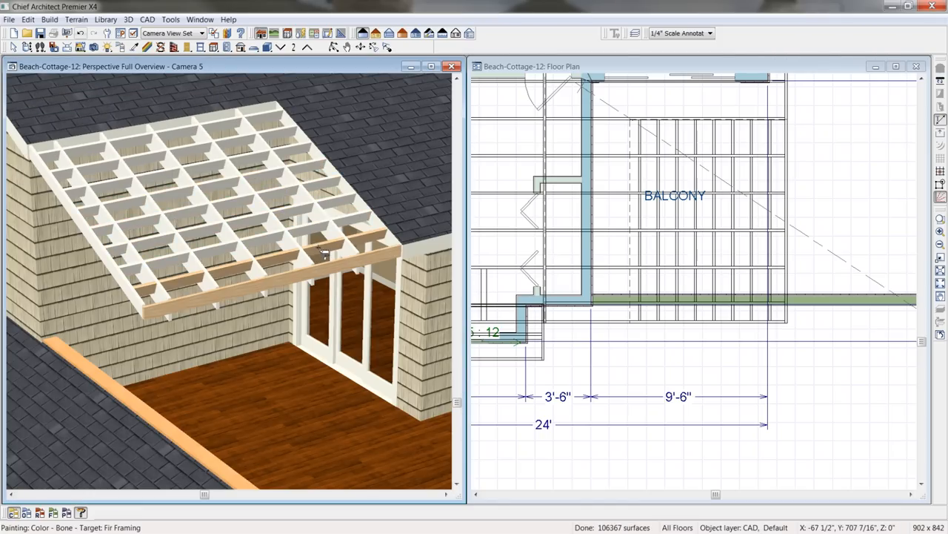
left_click(326, 275)
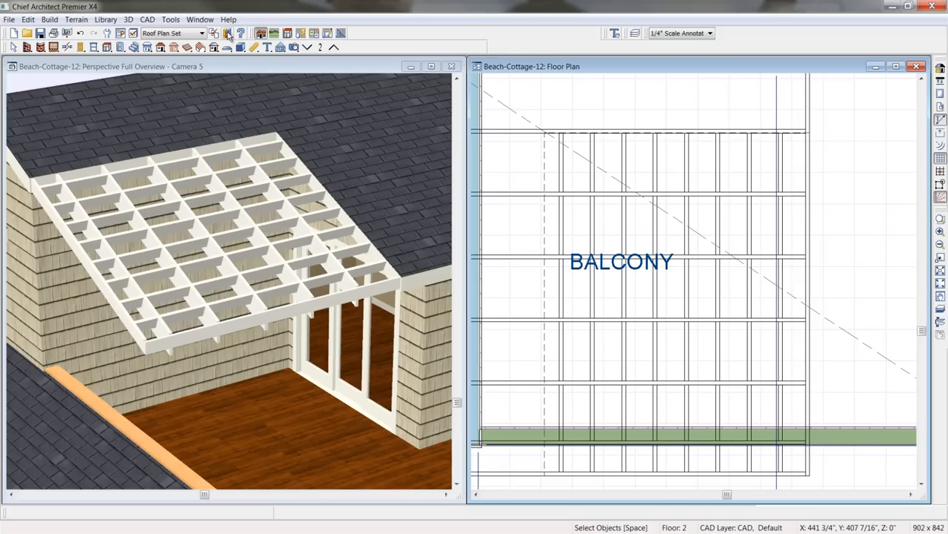
Search the library for "column" and choose the 306L36 Large Craftsman Era Column 36 for placement
left_click(227, 33)
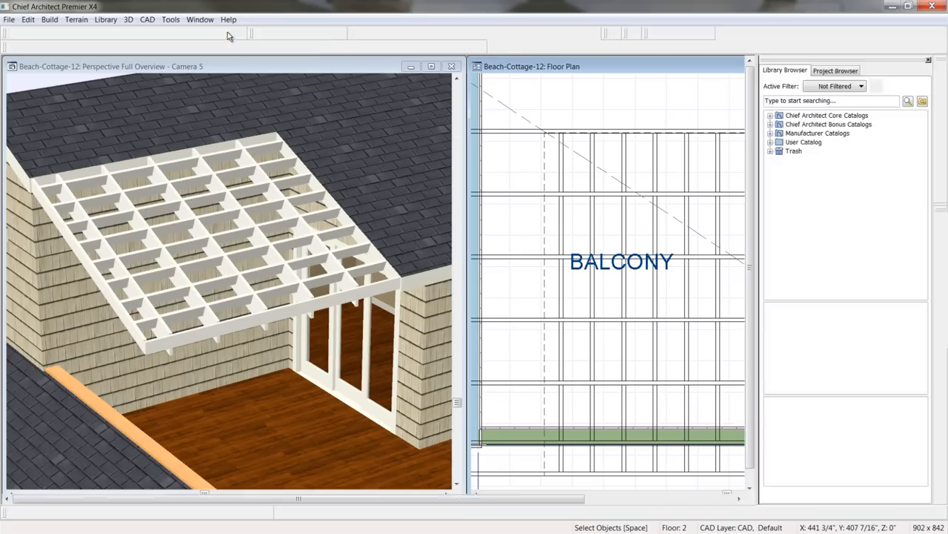
left_click(838, 101)
type("column")
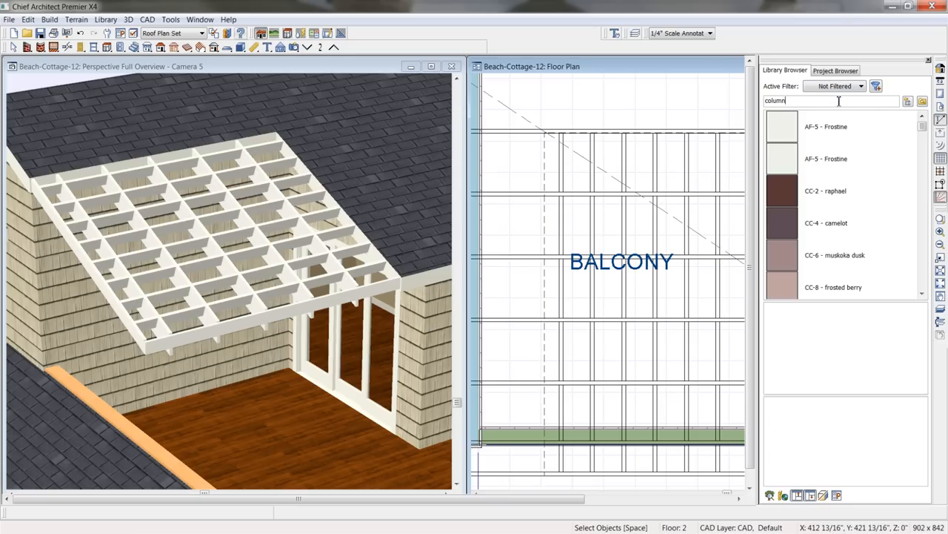
left_click(909, 102)
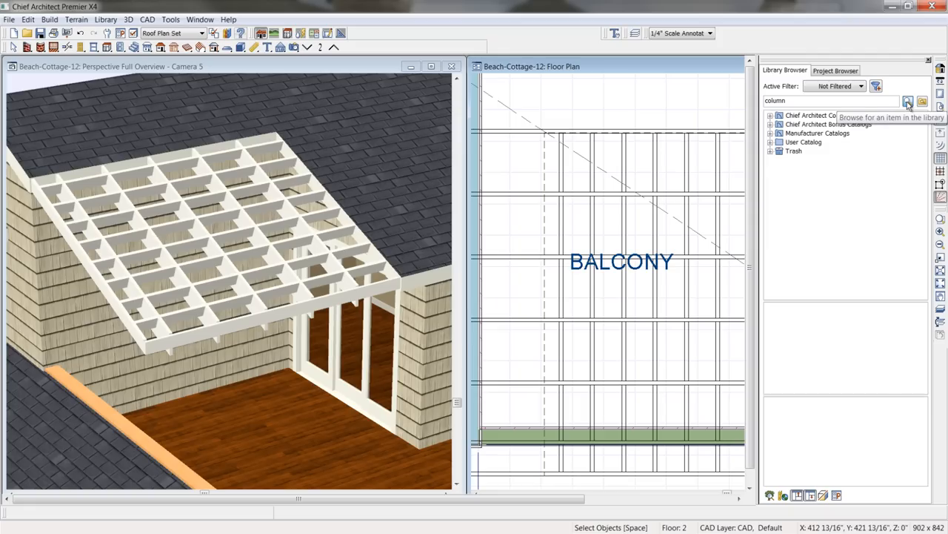
left_click(908, 101)
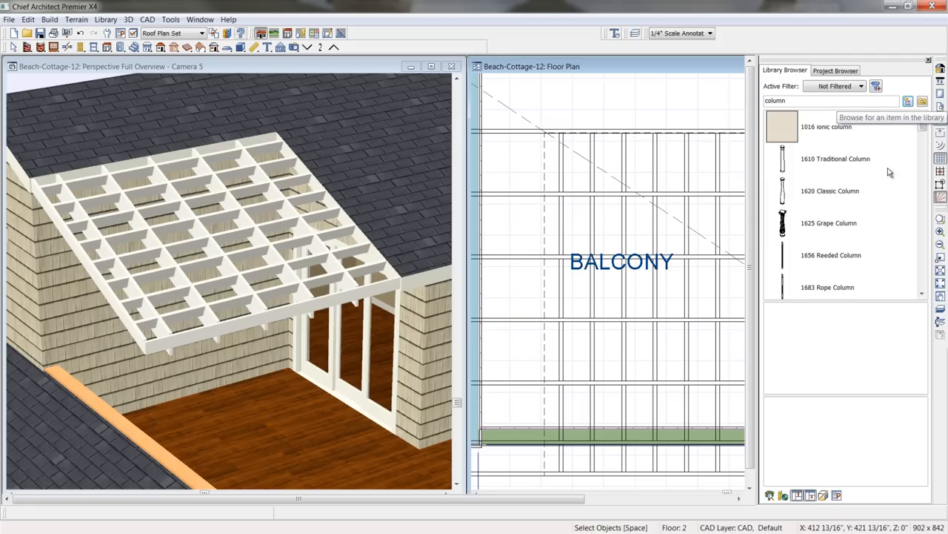
left_click(923, 295)
left_click(923, 294)
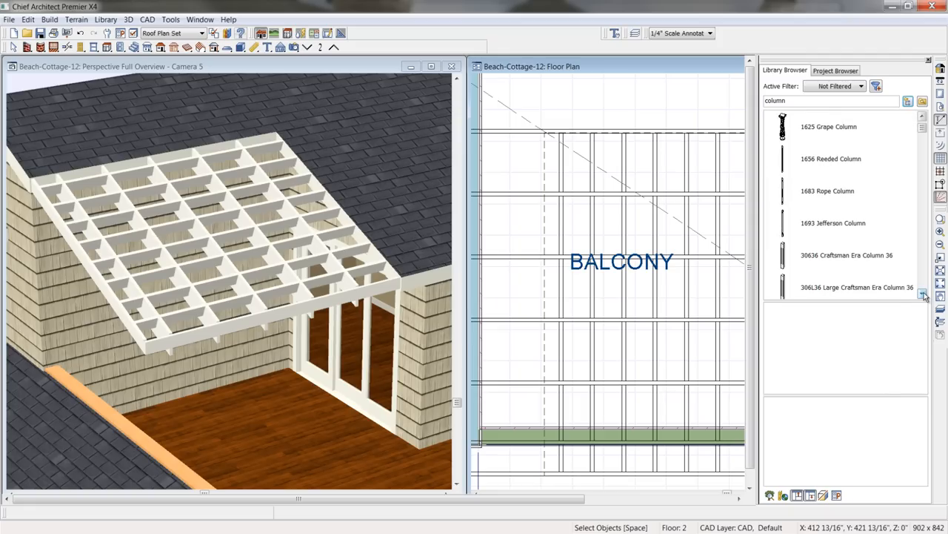
left_click(810, 293)
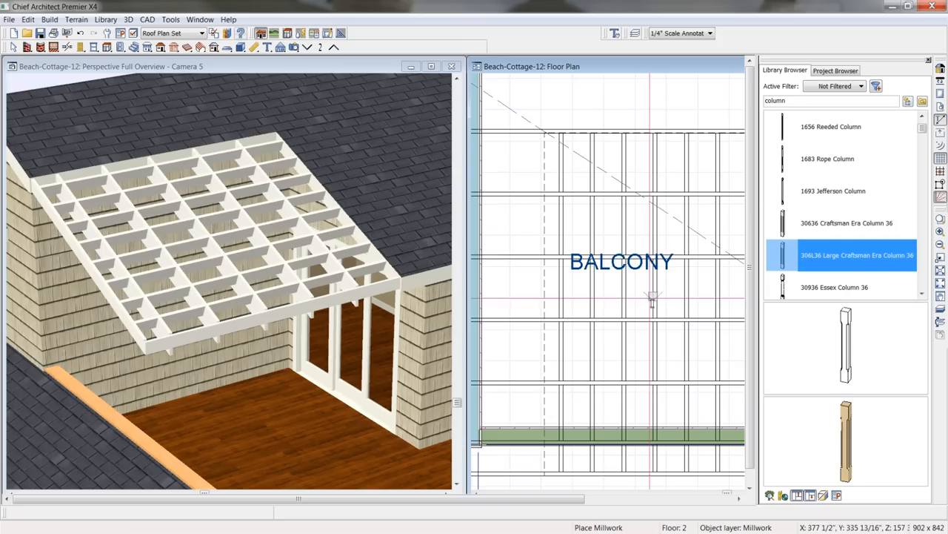
Place the column in the plan just outside the balcony's outer rafter edge and move it clear of the railing wall
middle_click_drag(672, 373, 530, 331)
left_click(693, 332)
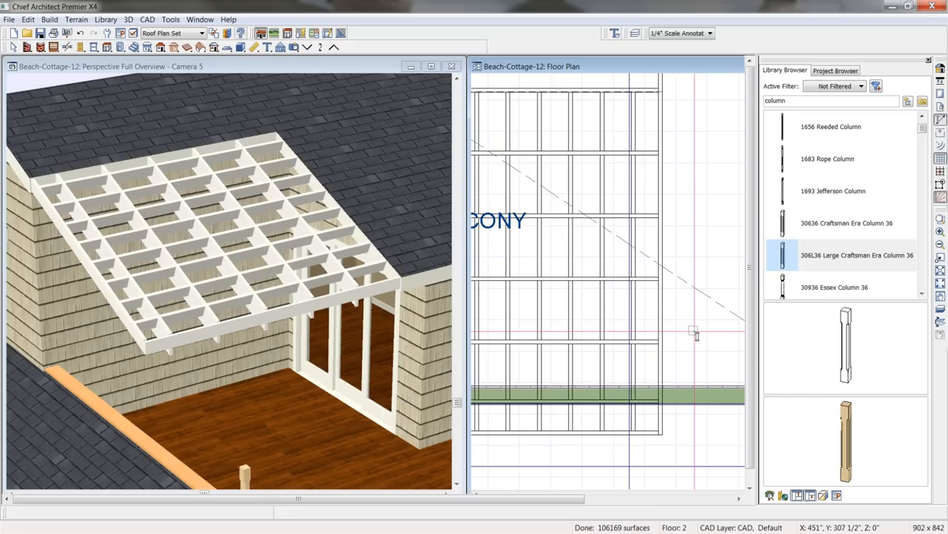
left_click(693, 332)
left_click_drag(693, 331, 693, 237)
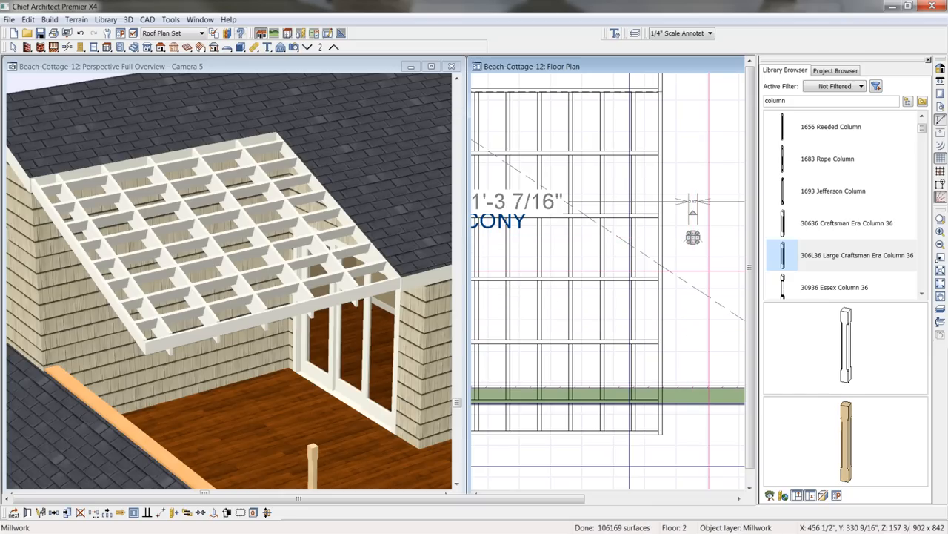
Set the column's height to 92" and its width and depth to 12"
double_click(693, 237)
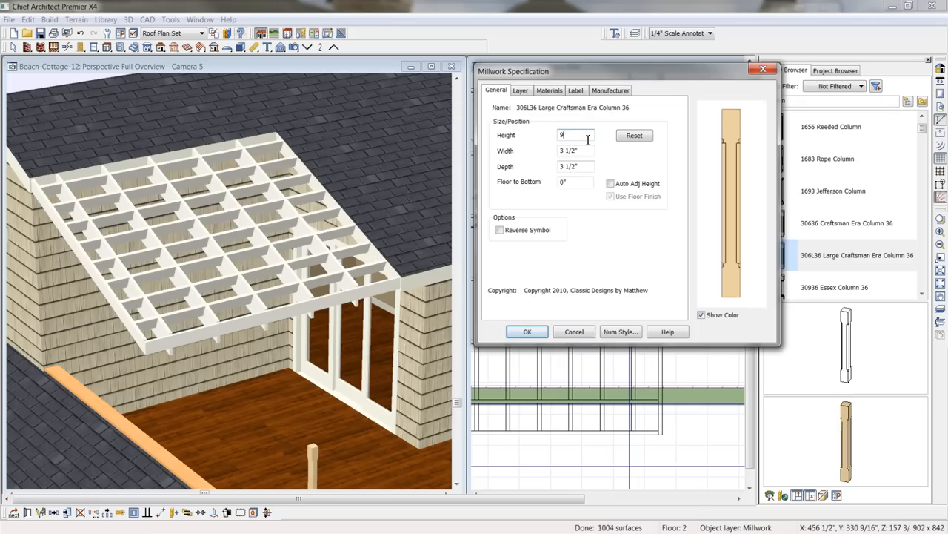
key("Tab")
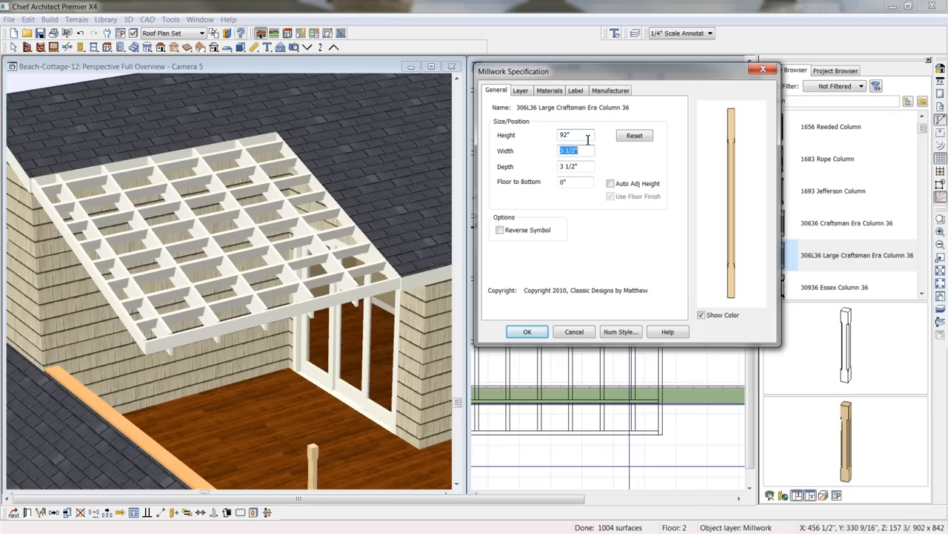
type("12")
key("Tab")
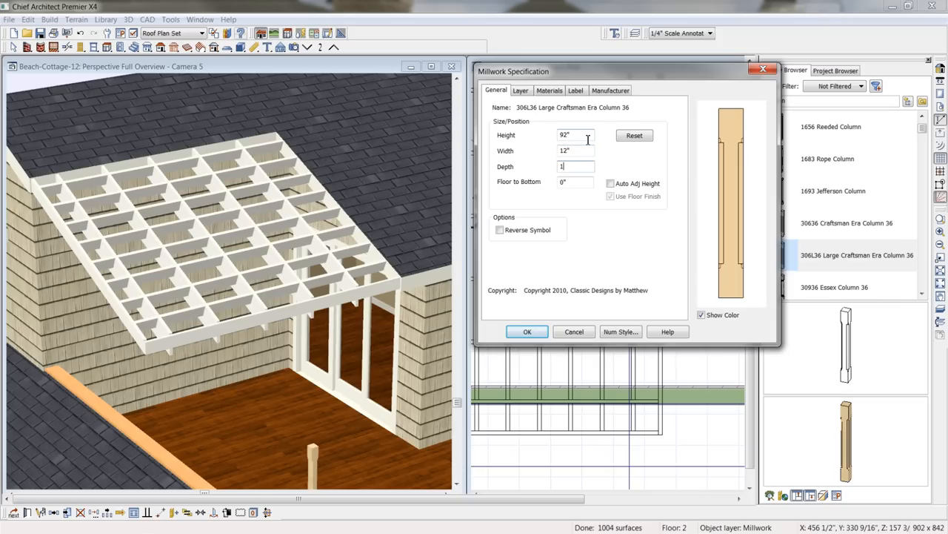
left_click(543, 331)
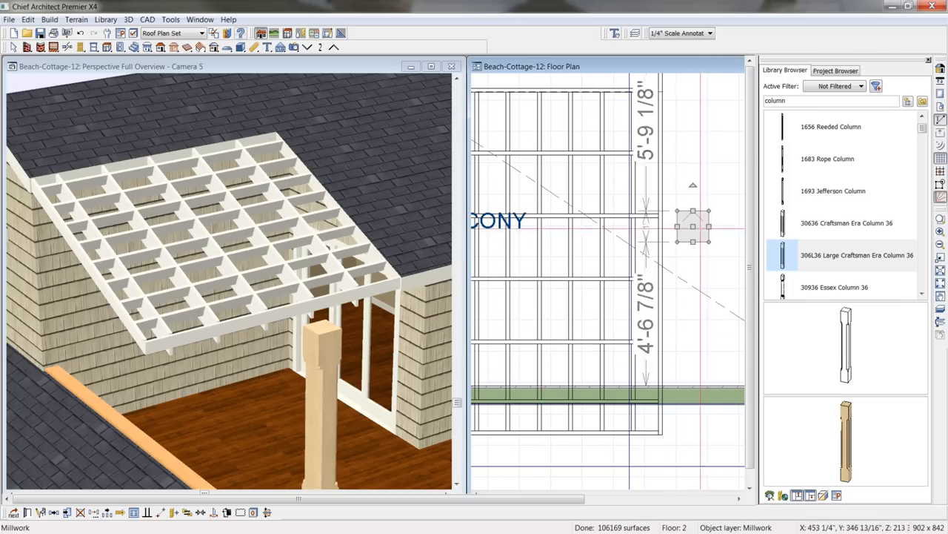
Move the column onto the railing wall at the balcony's outer corner, beneath the exposed framing
left_click_drag(693, 226, 693, 369)
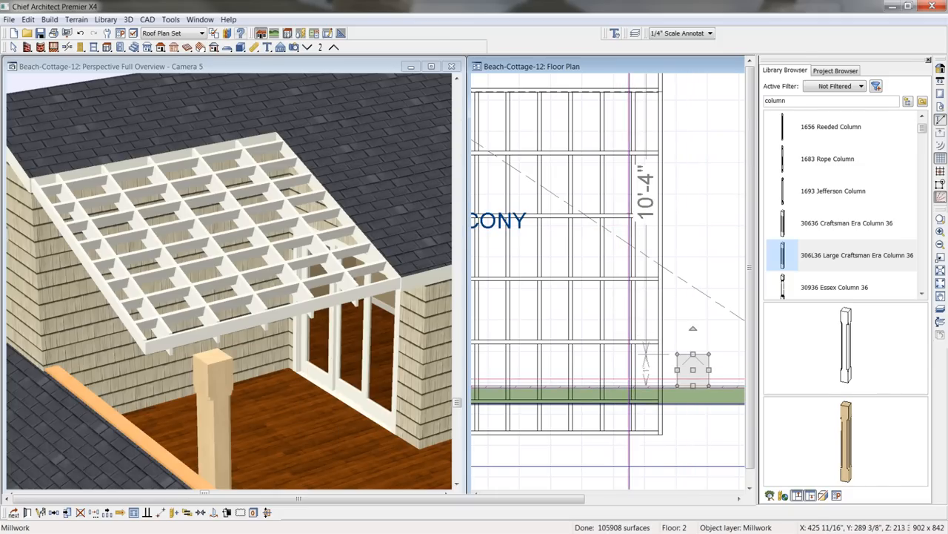
scroll(666, 287, "down", 1)
middle_click_drag(670, 288, 658, 313)
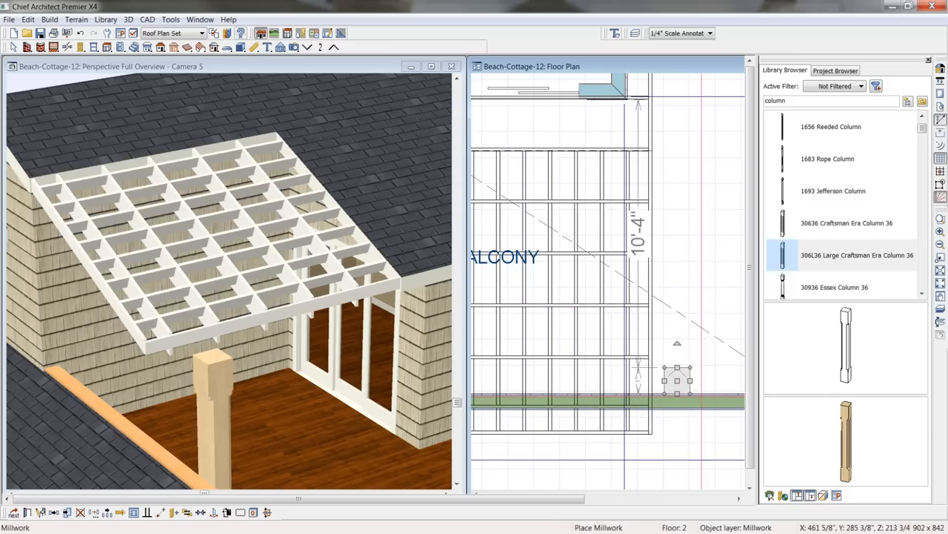
left_click_drag(677, 380, 618, 393)
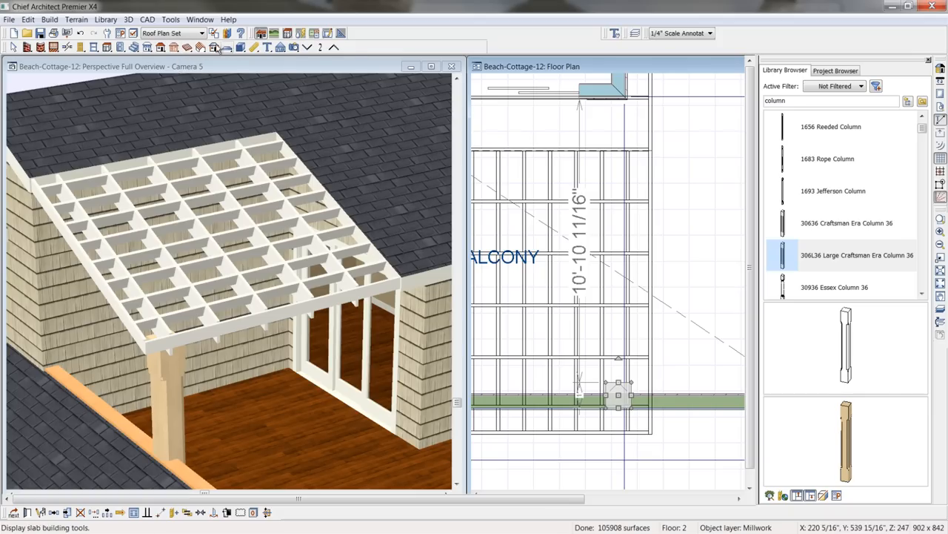
Draw a rectangular polyline solid about 9 5/8" wide as a beam from the house wall across the column to the framing's outer edge
left_click(240, 48)
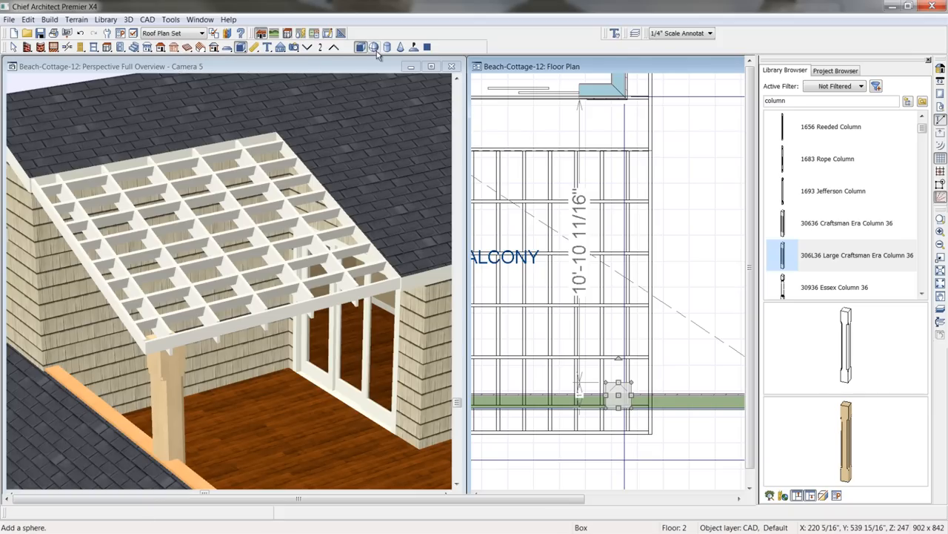
left_click(413, 47)
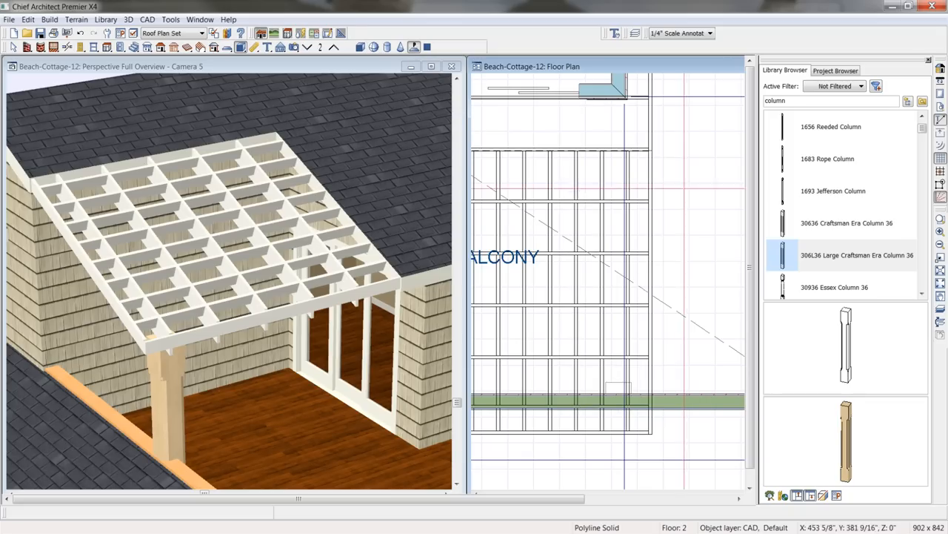
left_click_drag(607, 96, 625, 431)
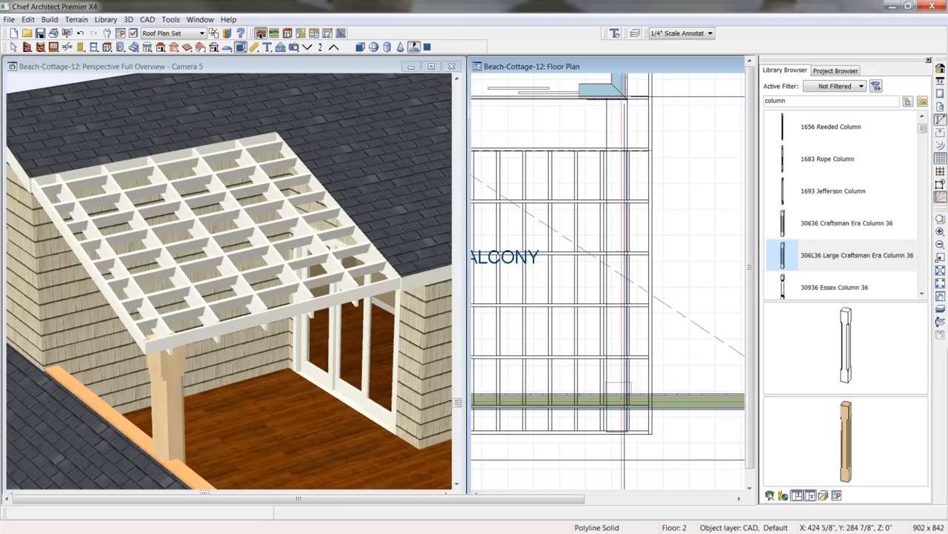
left_click(608, 218)
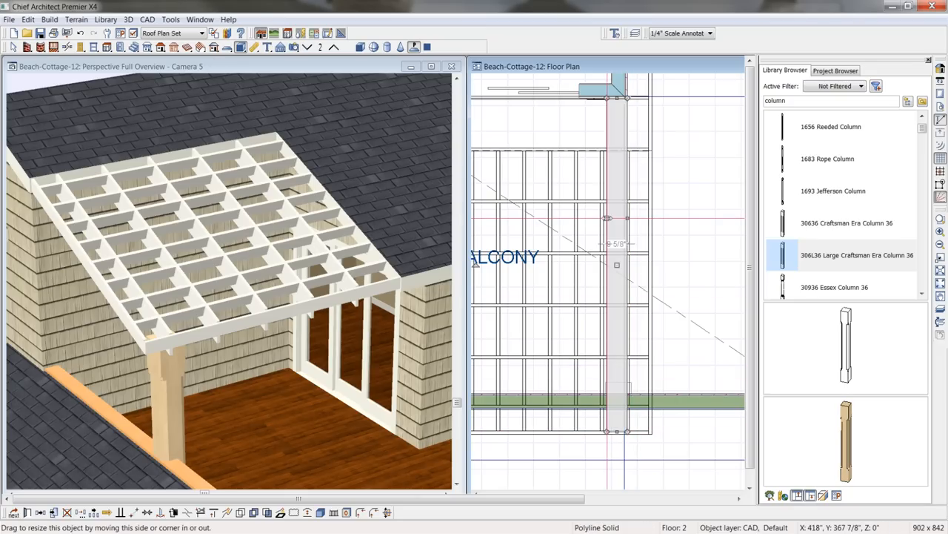
Set the beam's top elevation to 222" and thickness to 8", and assign it to the CAD, Framing layer
double_click(607, 217)
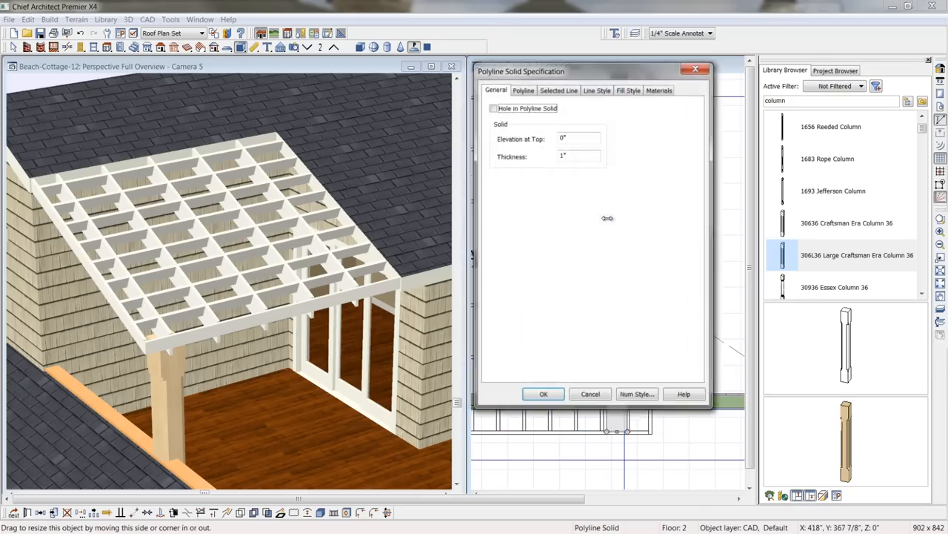
left_click_drag(577, 143, 535, 139)
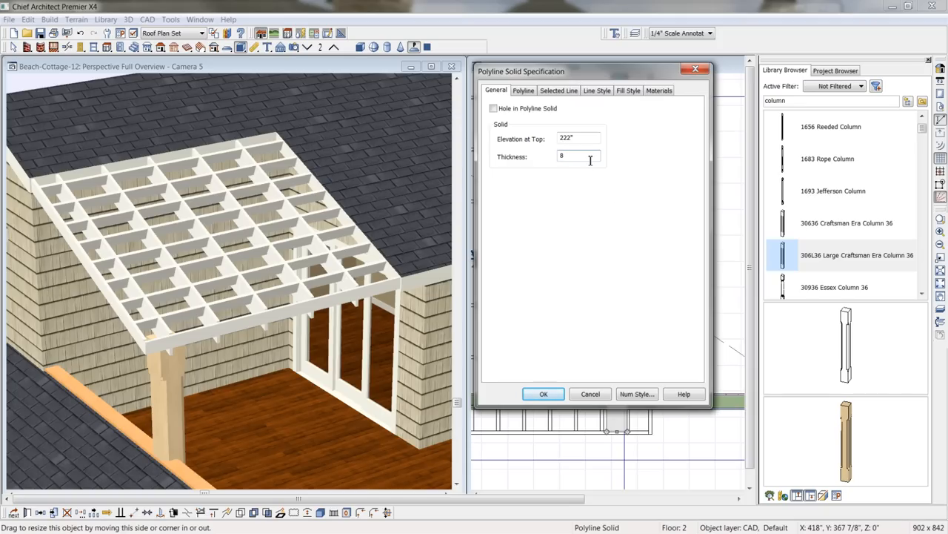
left_click(625, 92)
left_click(599, 91)
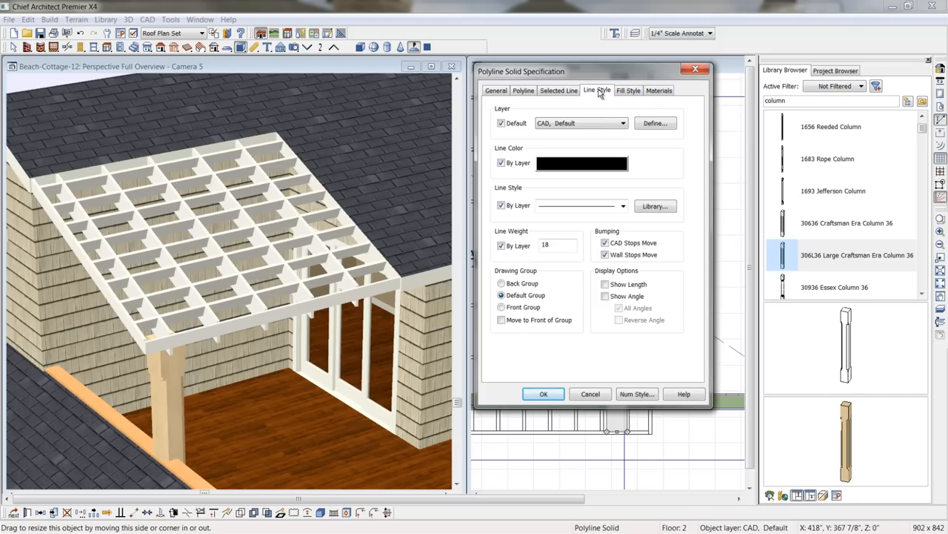
left_click(624, 124)
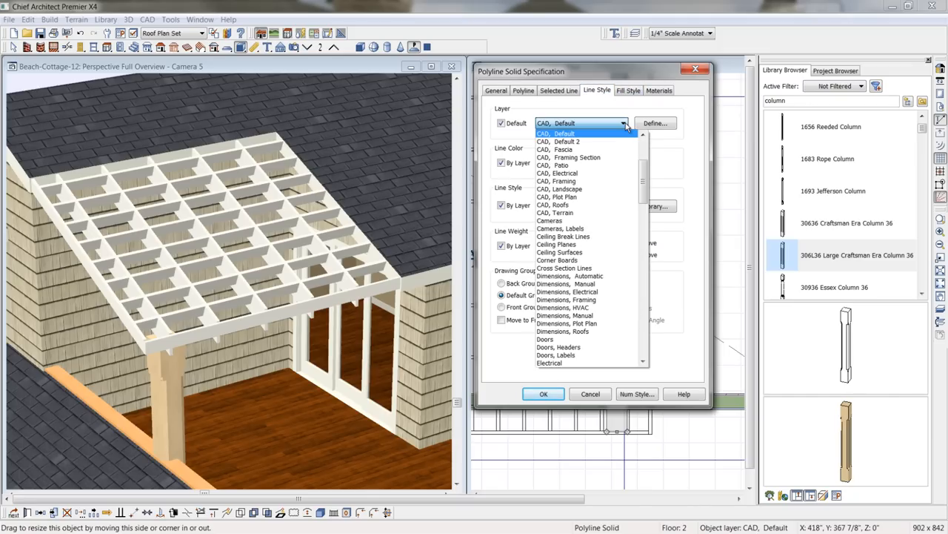
left_click(645, 136)
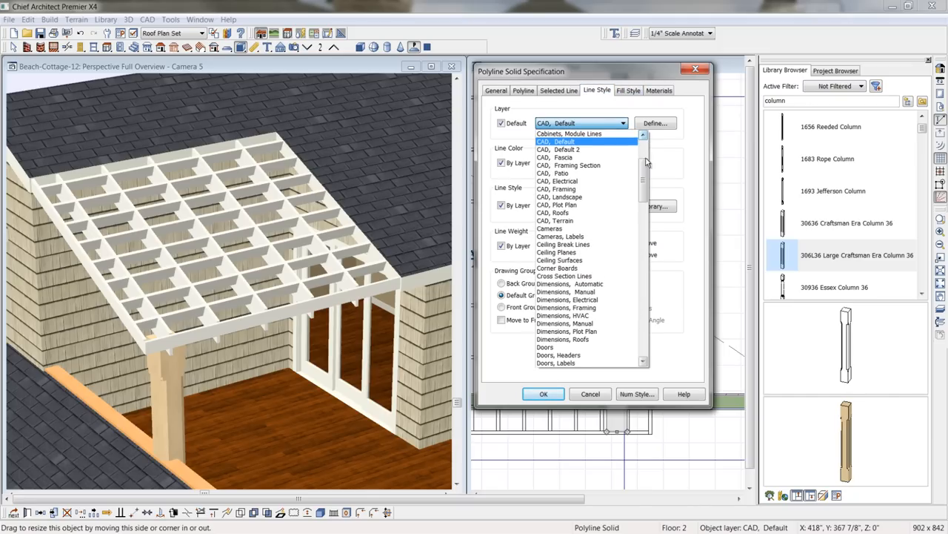
left_click(571, 190)
left_click(552, 397)
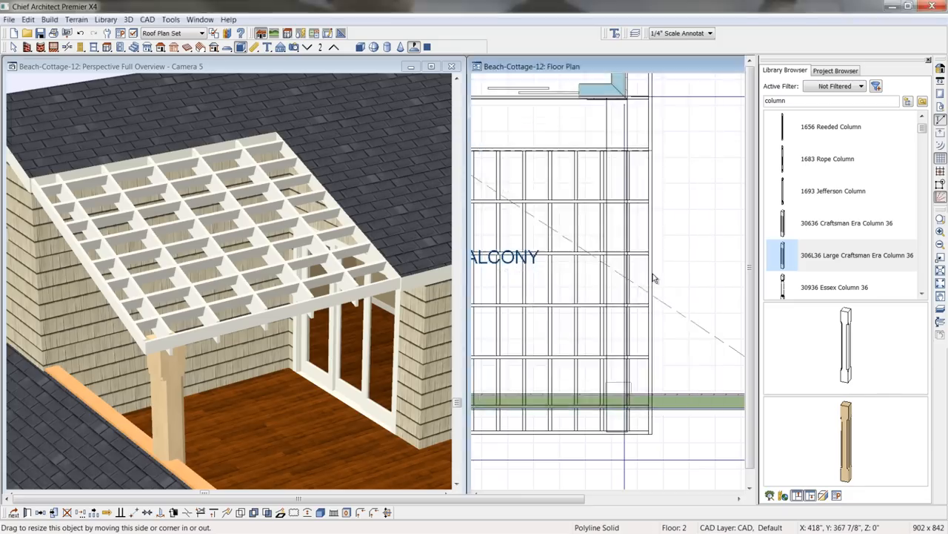
scroll(644, 287, "up", 3)
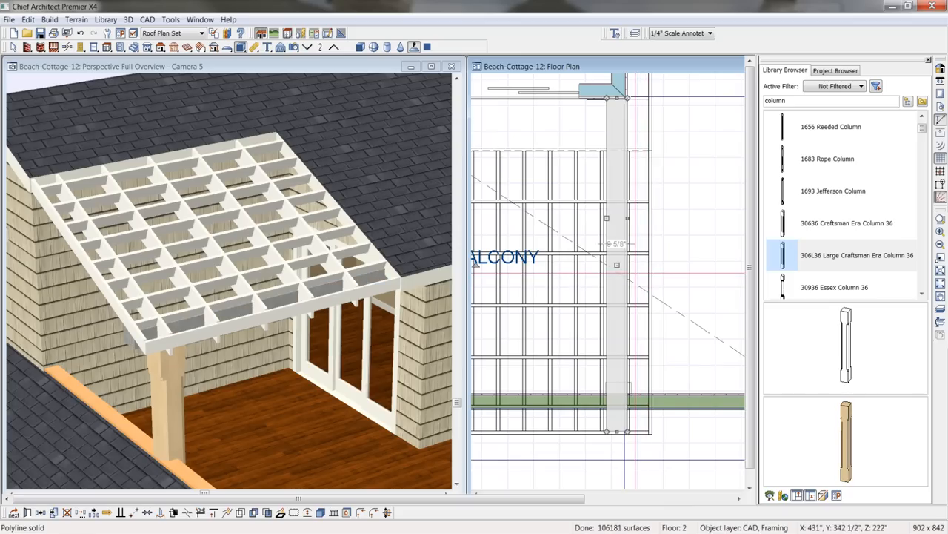
scroll(618, 249, "up", 2)
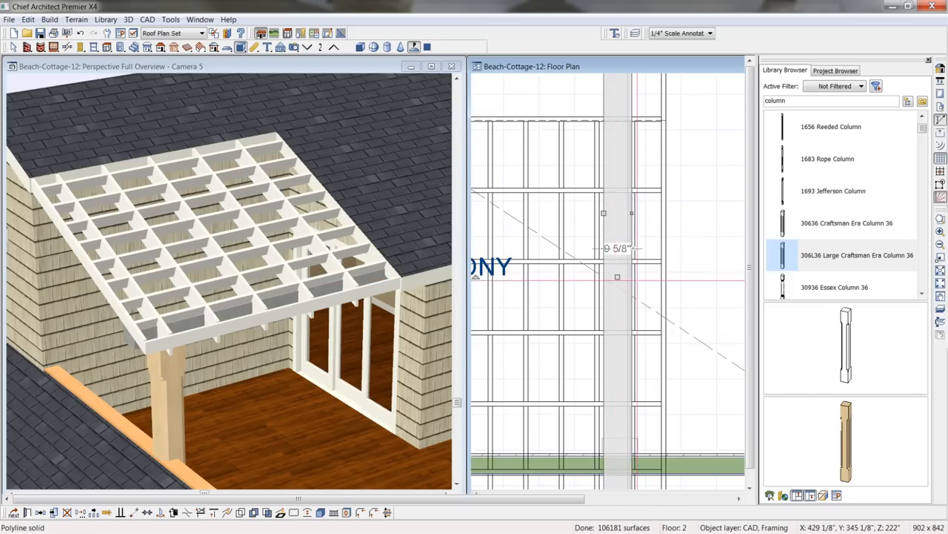
Set the balcony beam's width to 8" and shift it so it is centred over the column
left_click(607, 237)
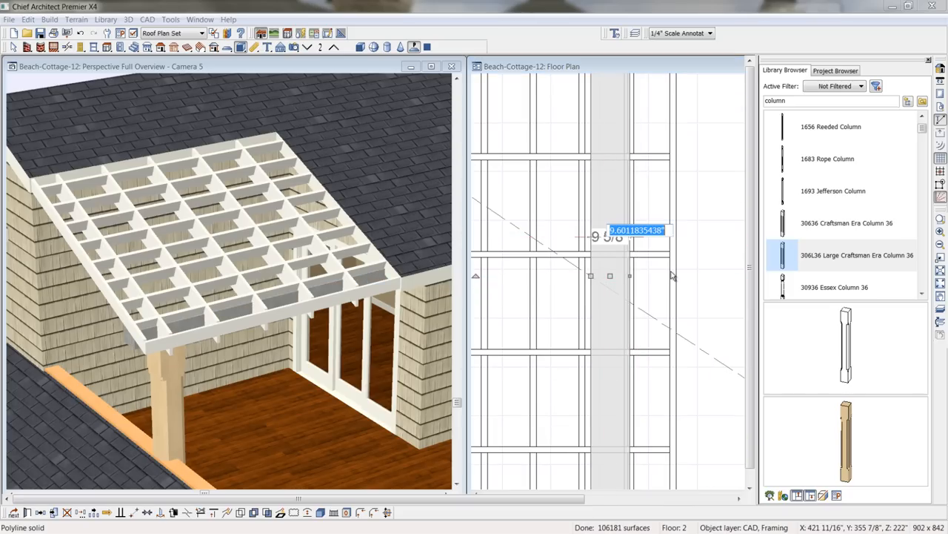
type("8")
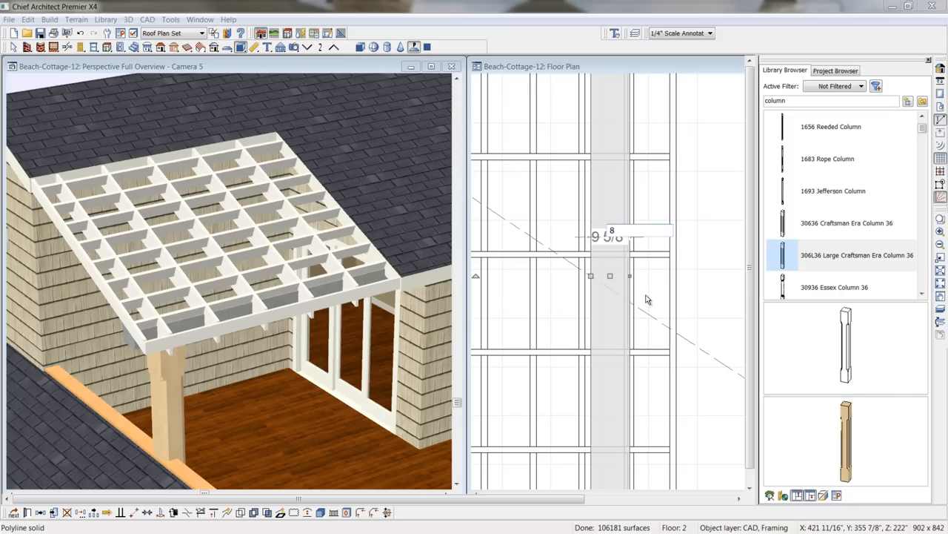
key("Return")
scroll(649, 301, "down", 2)
middle_click_drag(658, 381, 658, 326)
left_click(618, 237)
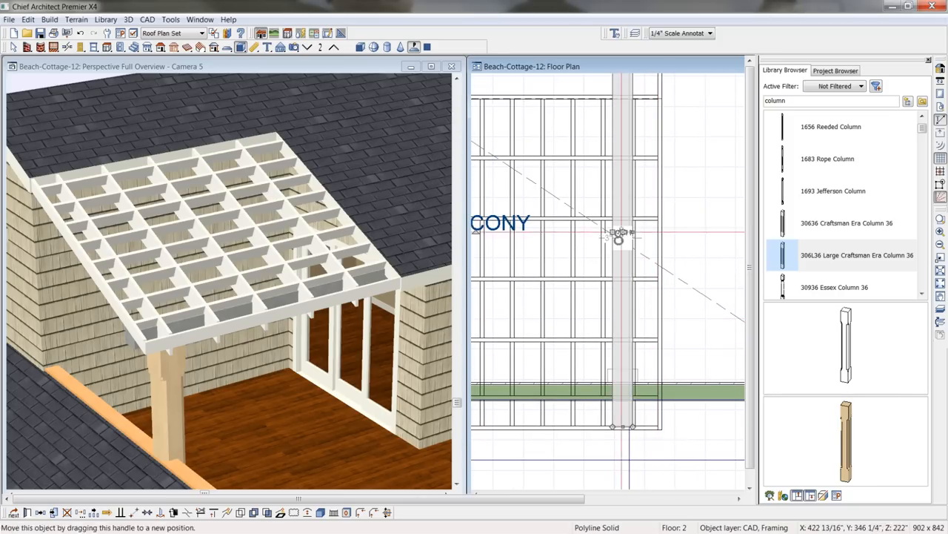
left_click_drag(623, 232, 620, 233)
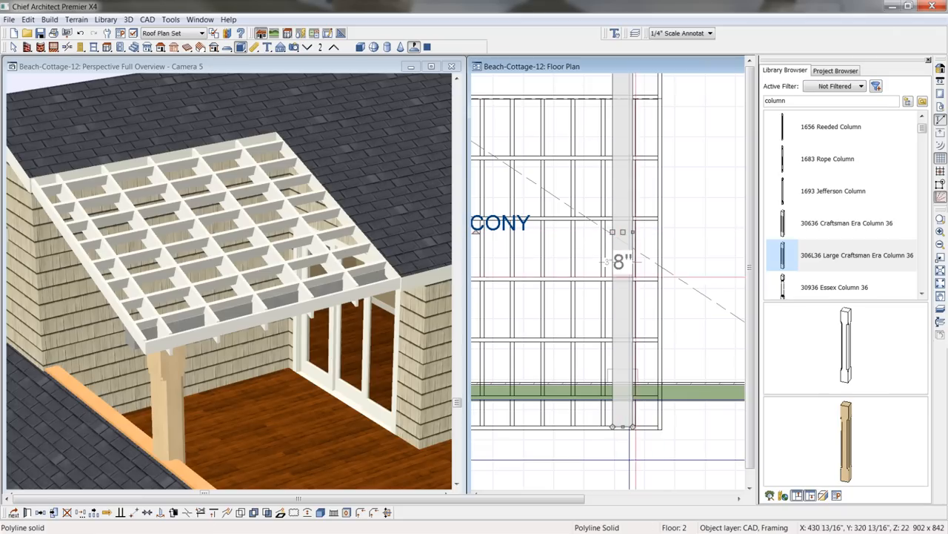
Assign the balcony column to the CAD, Framing layer
left_click(637, 374)
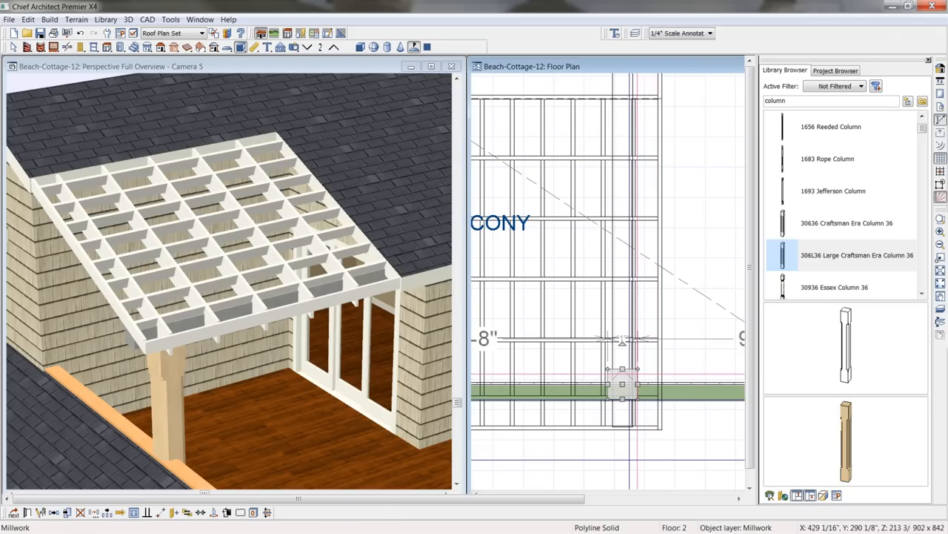
double_click(641, 378)
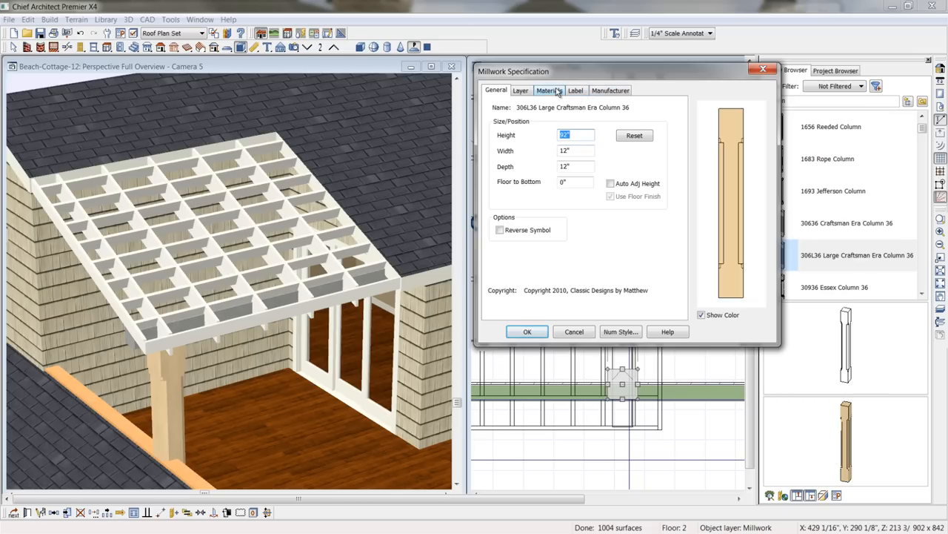
left_click(529, 93)
left_click(623, 122)
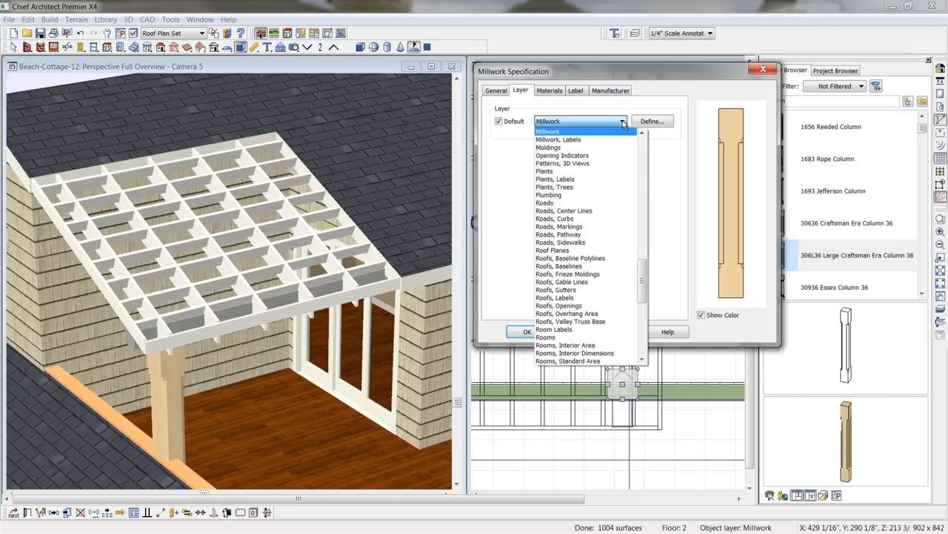
key("c")
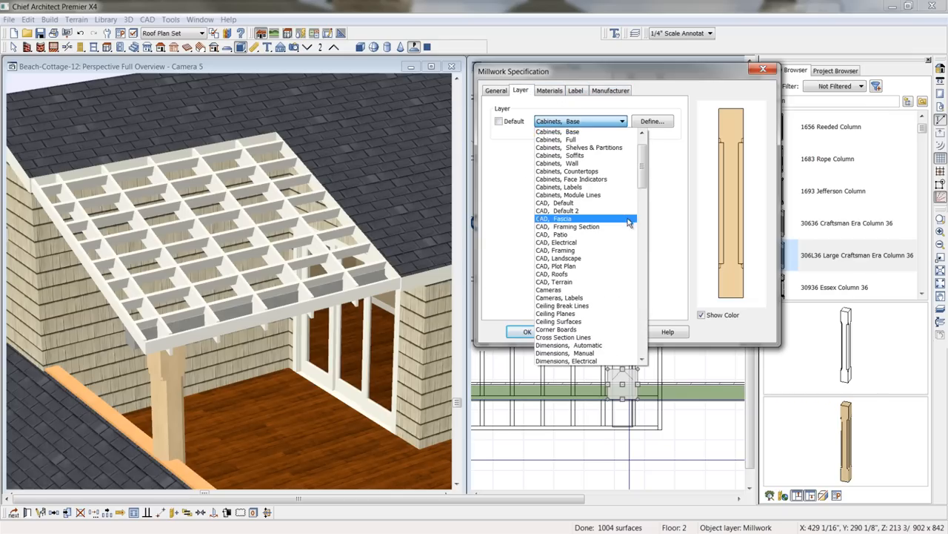
left_click(577, 250)
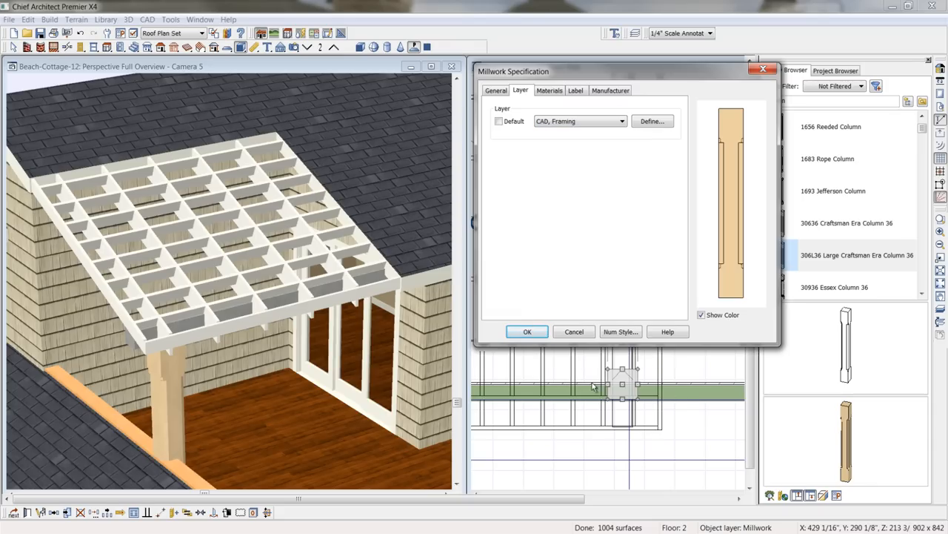
left_click(525, 331)
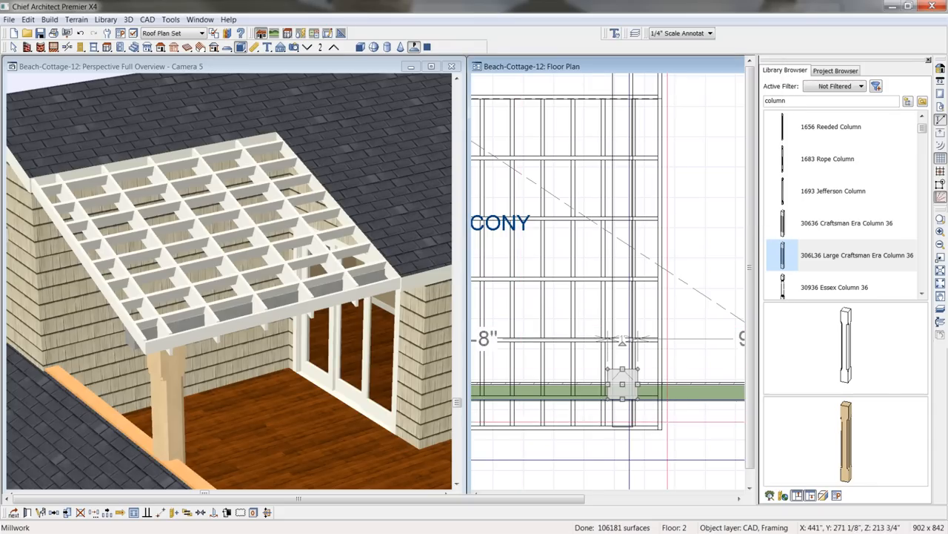
Create a backclipped cross section through the balcony trellis, looking toward the column and beam where they meet the framing
middle_click_drag(669, 428, 616, 419)
left_click(570, 374)
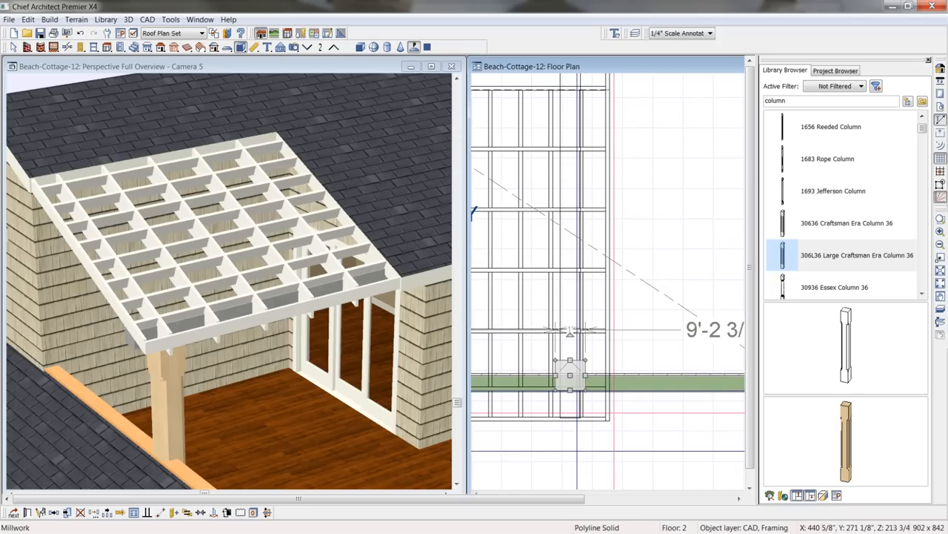
left_click(281, 48)
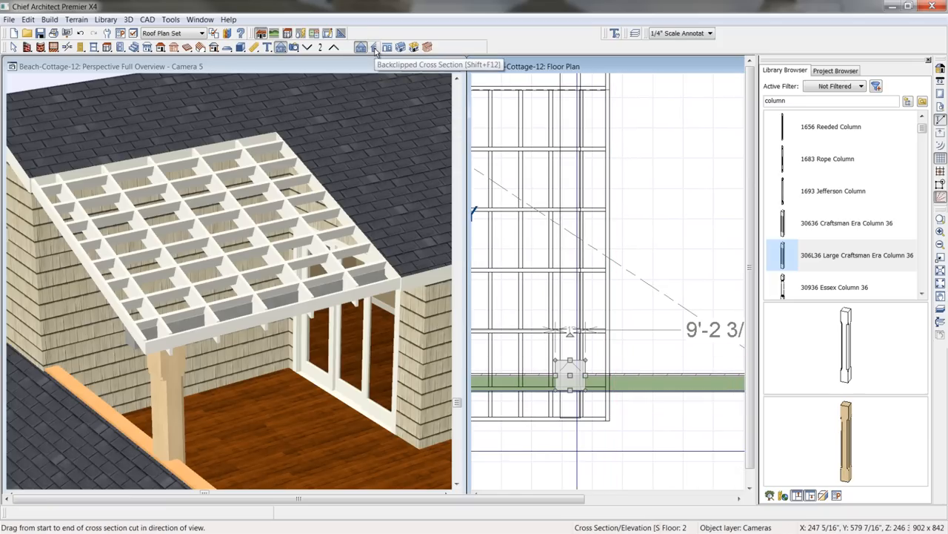
left_click(375, 47)
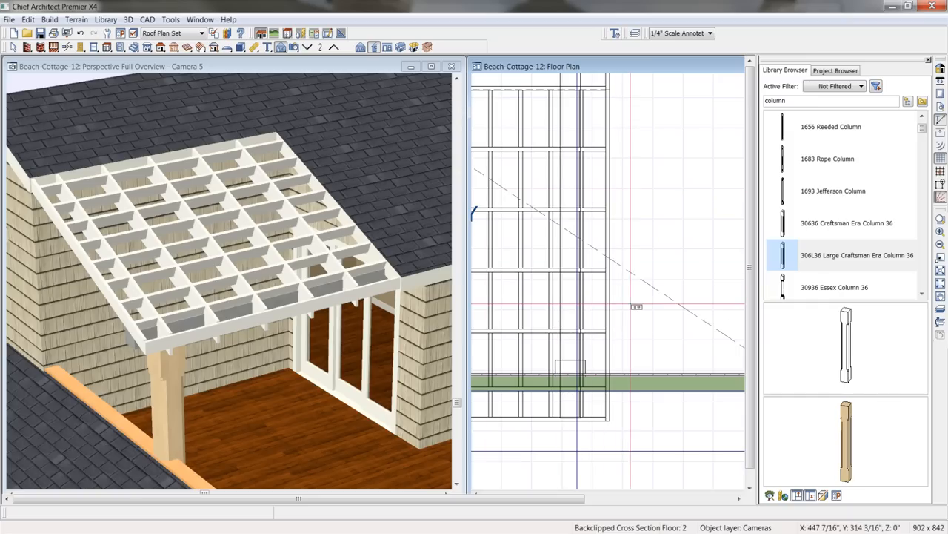
left_click_drag(643, 307, 523, 304)
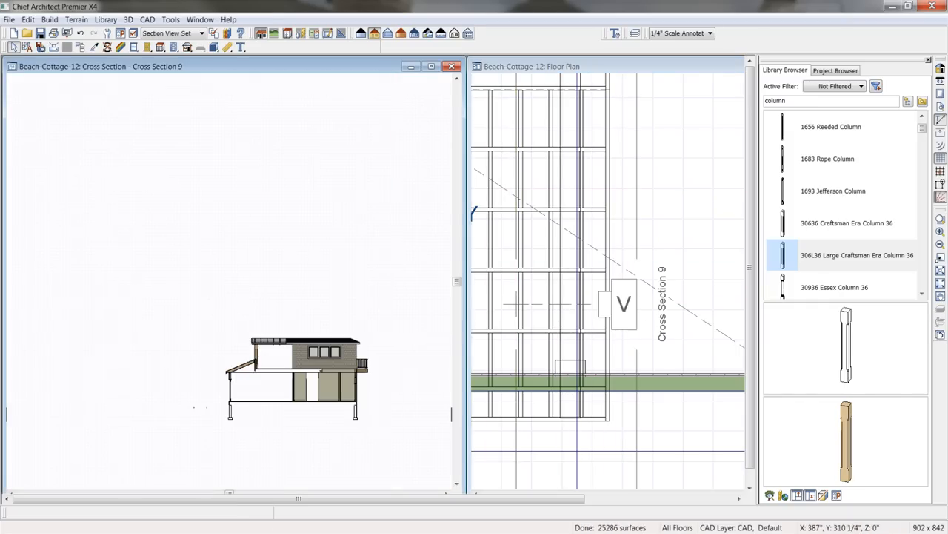
scroll(285, 365, "up", 2)
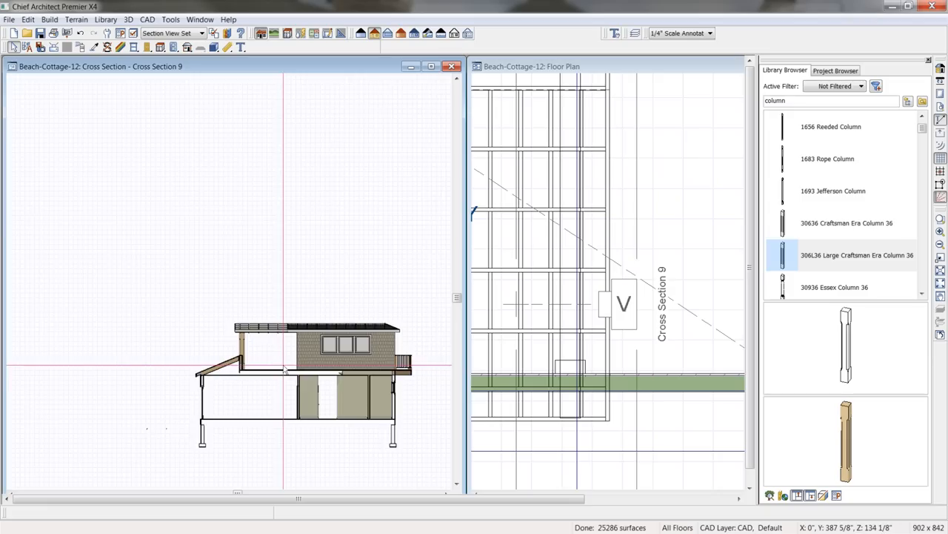
scroll(284, 365, "up", 6)
middle_click_drag(198, 294, 242, 307)
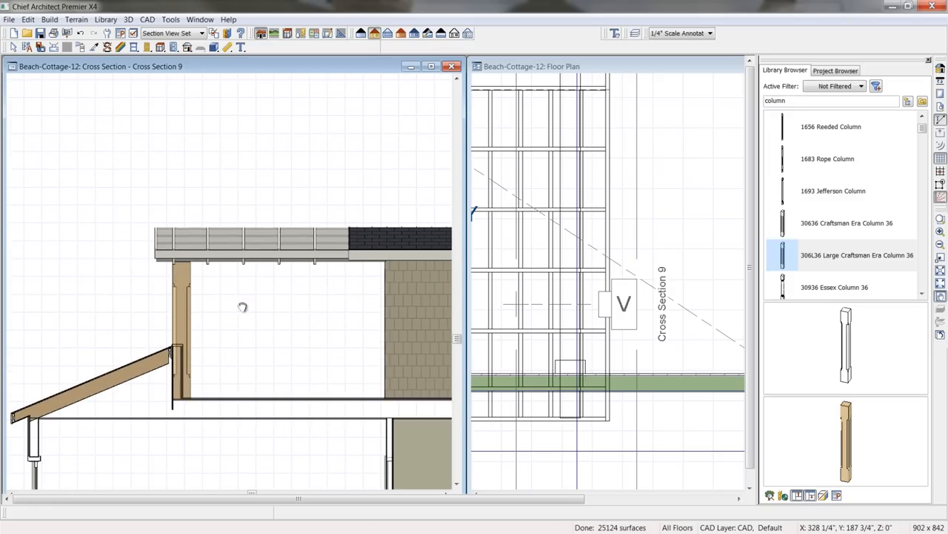
scroll(239, 299, "up", 2)
middle_click_drag(180, 275, 224, 319)
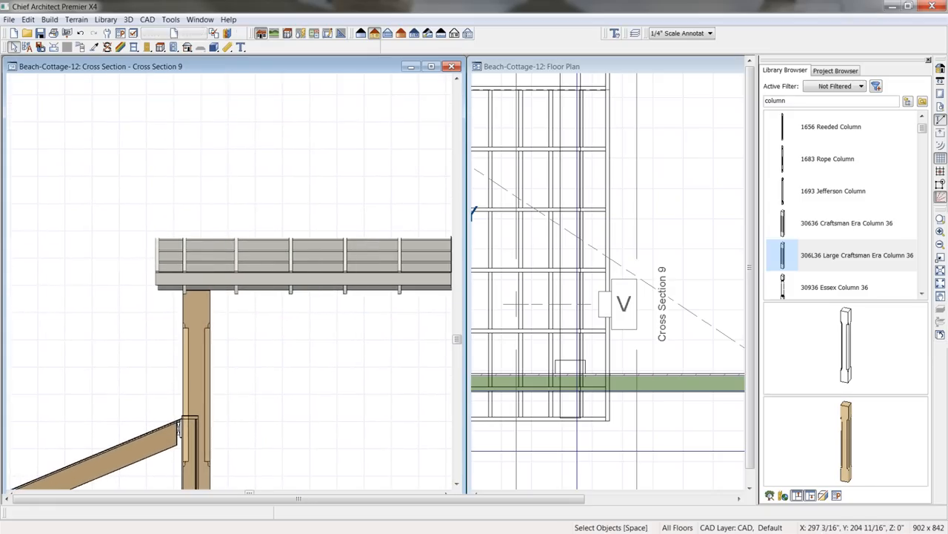
scroll(205, 301, "up", 3)
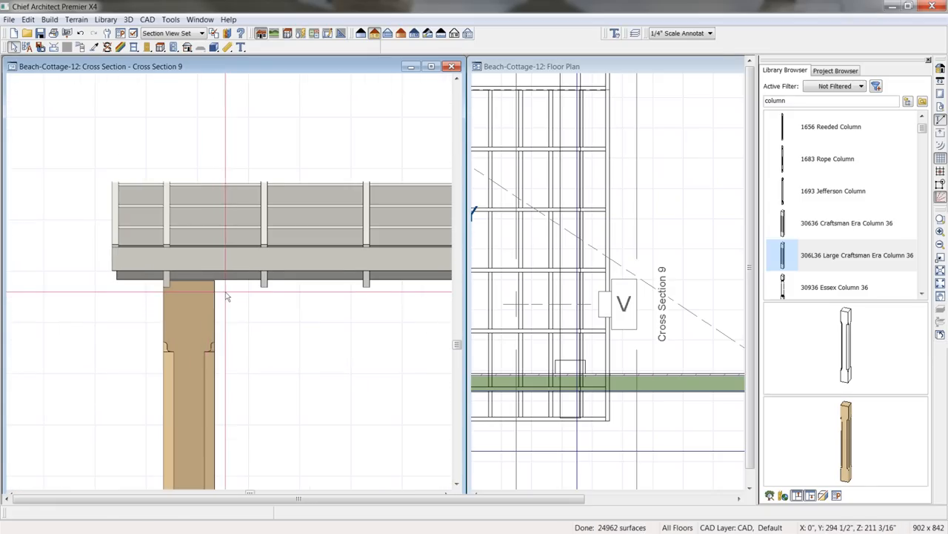
scroll(227, 297, "up", 1)
Move the beam outward in the cross section to align its end with the trellis framing's outer edge, and adjust the edge framing member's end
left_click(380, 273)
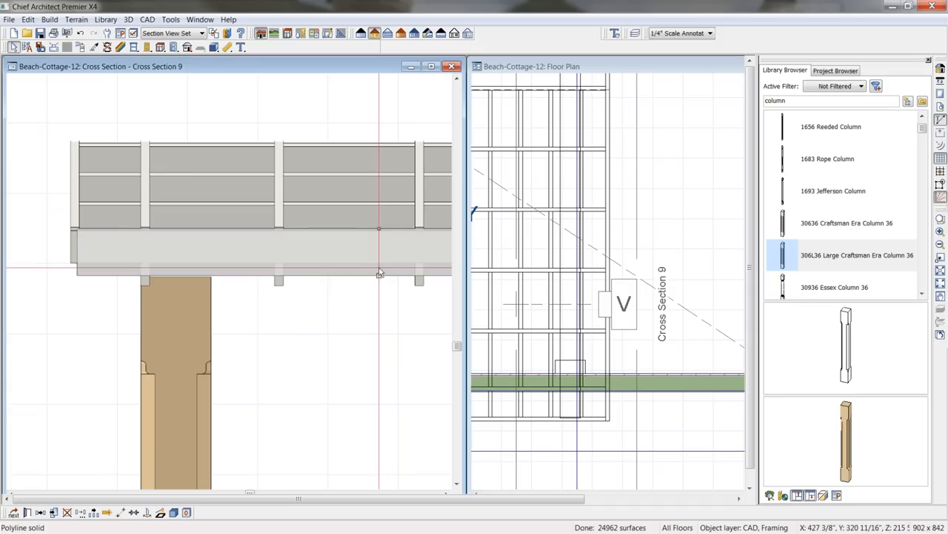
scroll(382, 307, "down", 1)
middle_click_drag(377, 324, 308, 324)
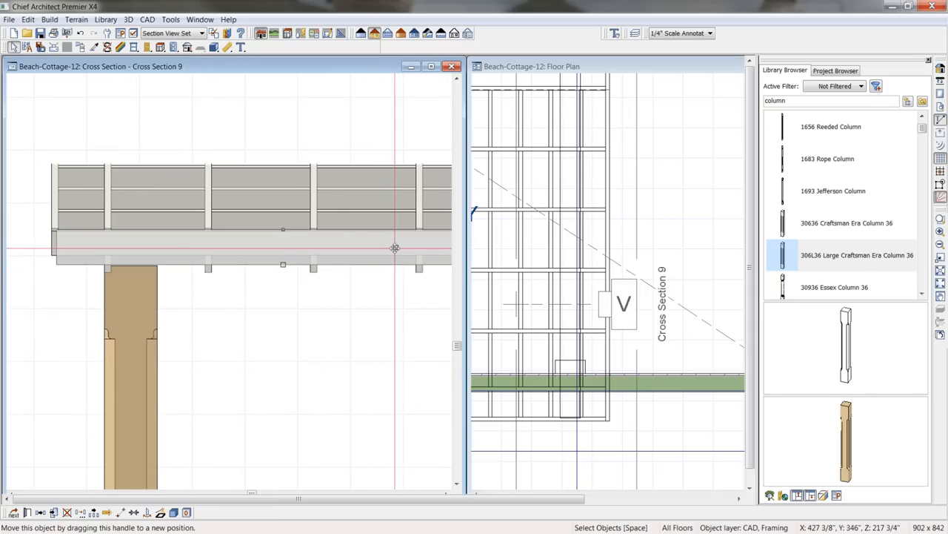
left_click_drag(395, 248, 392, 247)
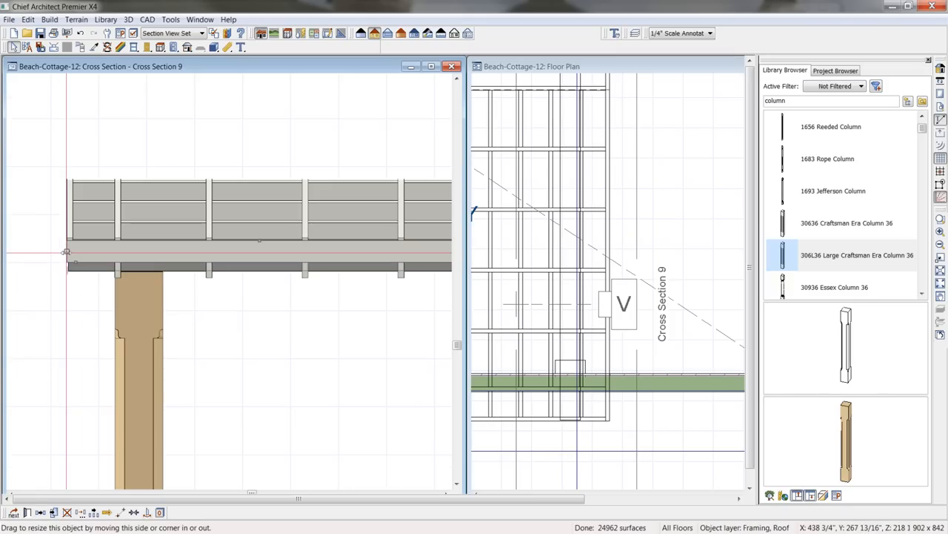
left_click_drag(66, 253, 79, 253)
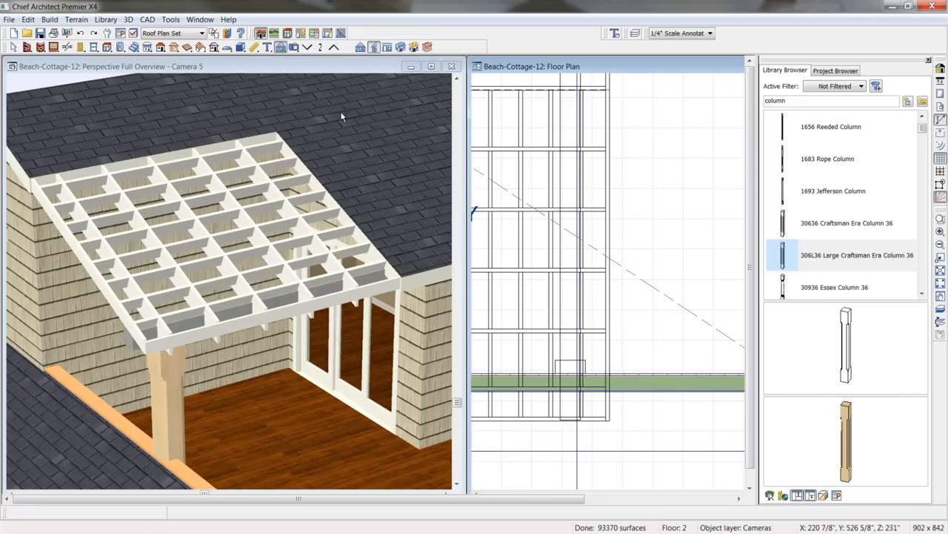
Sample the trellis framing's Fir Framing--PAINTED: Color - Bone material in the enlarged perspective view and apply it to the column and beam
left_click(432, 66)
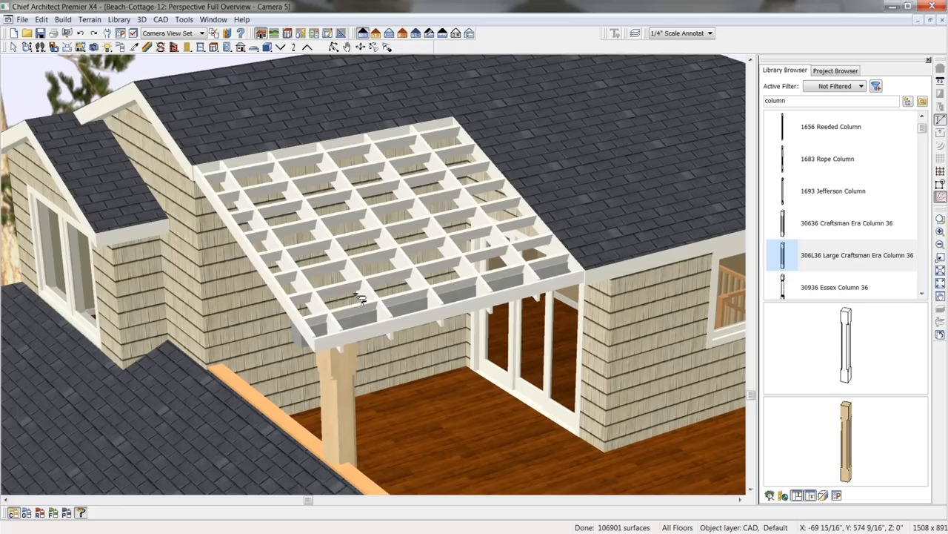
left_click(28, 46)
left_click_drag(335, 307, 495, 328)
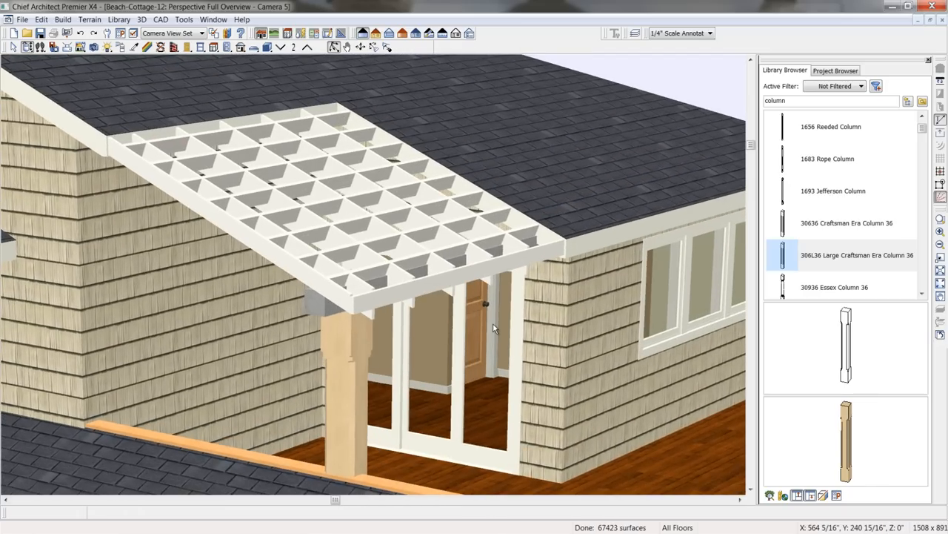
left_click(135, 48)
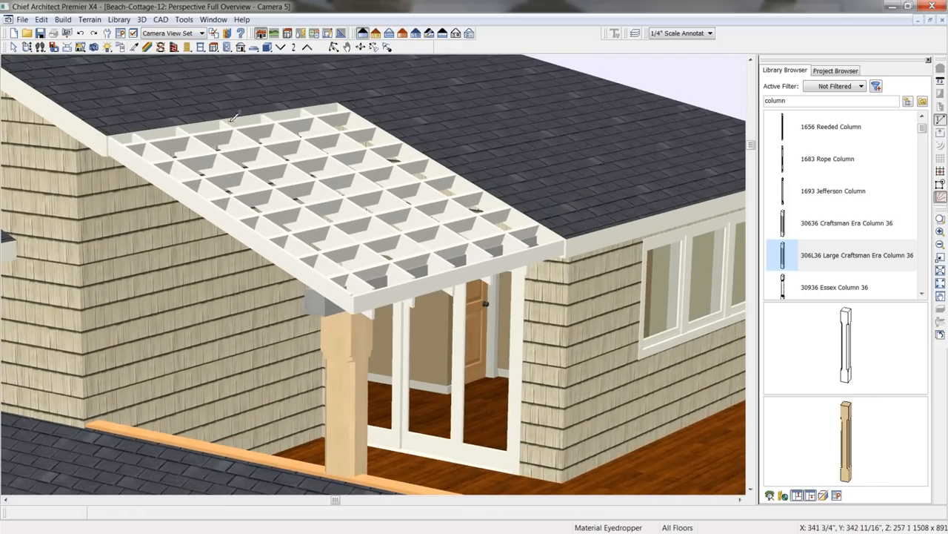
left_click(434, 285)
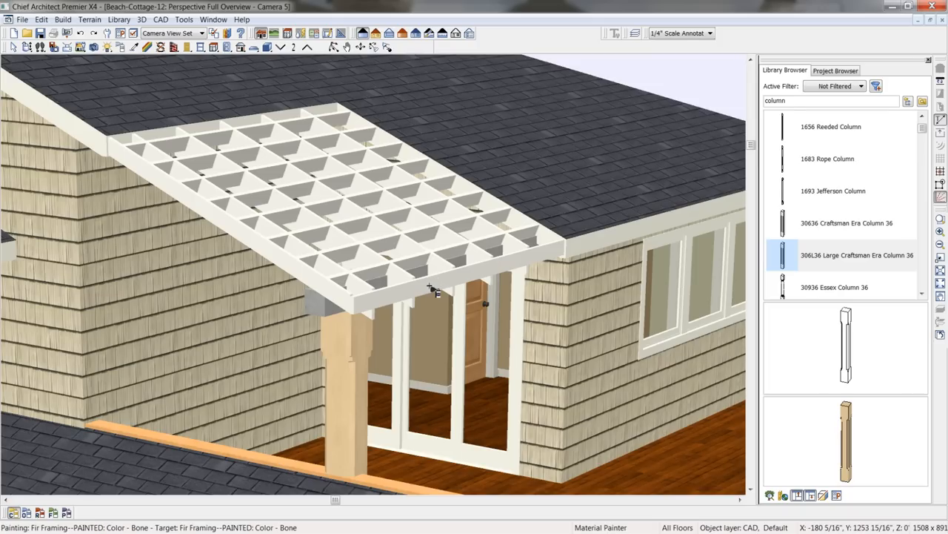
left_click(343, 339)
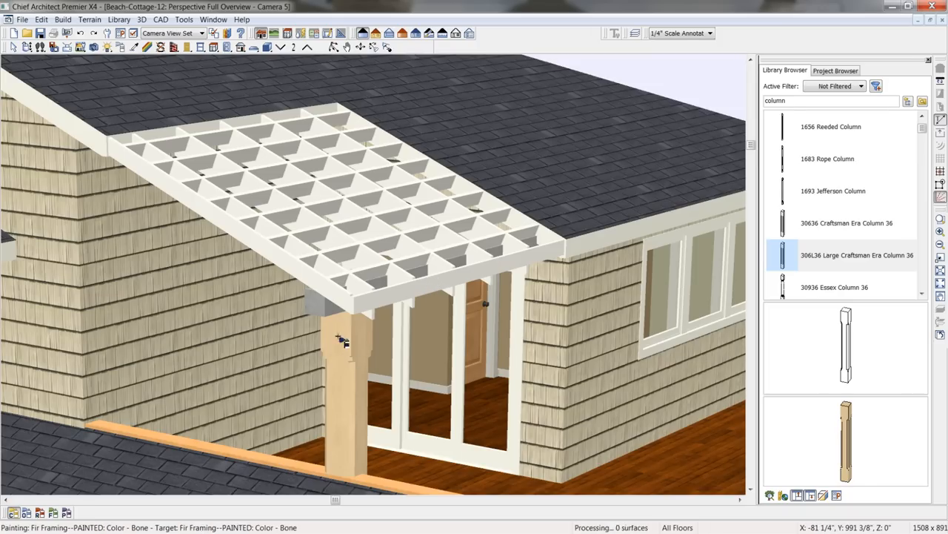
left_click(331, 311)
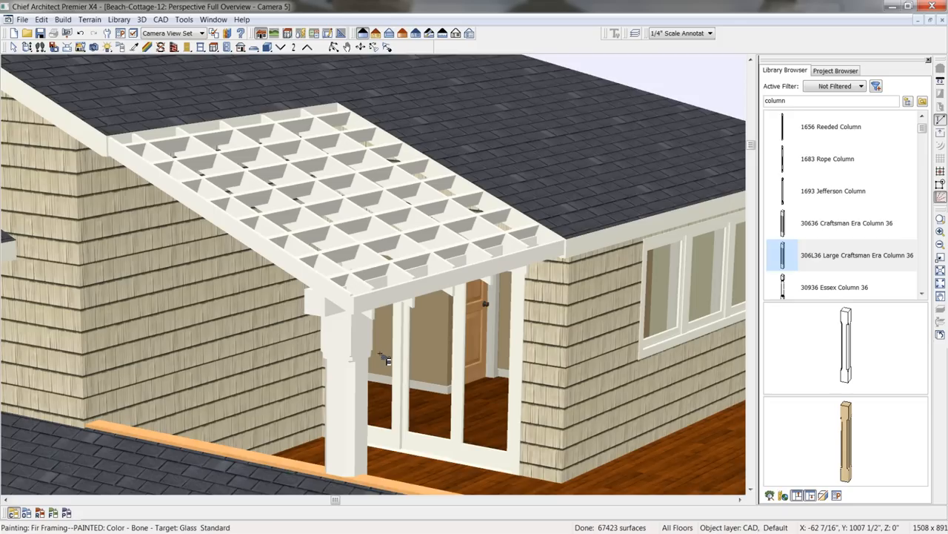
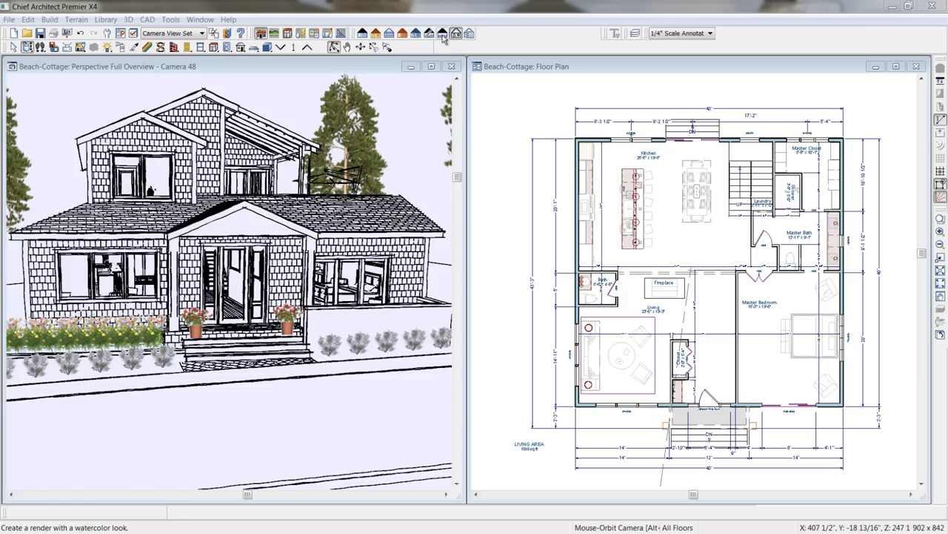
Preview the cottage's front exterior in watercolor, technical illustration and vector styles, then return it to standard rendering
left_click(442, 34)
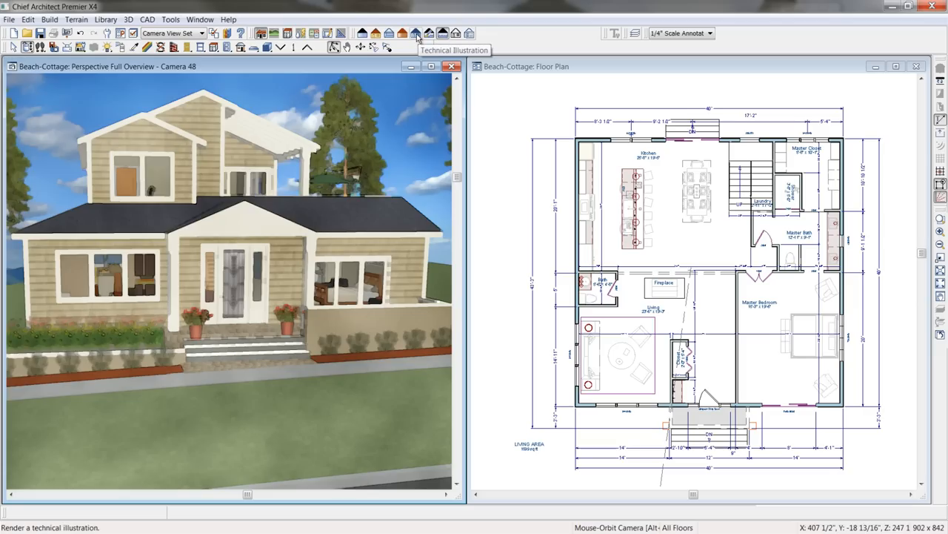
left_click(417, 35)
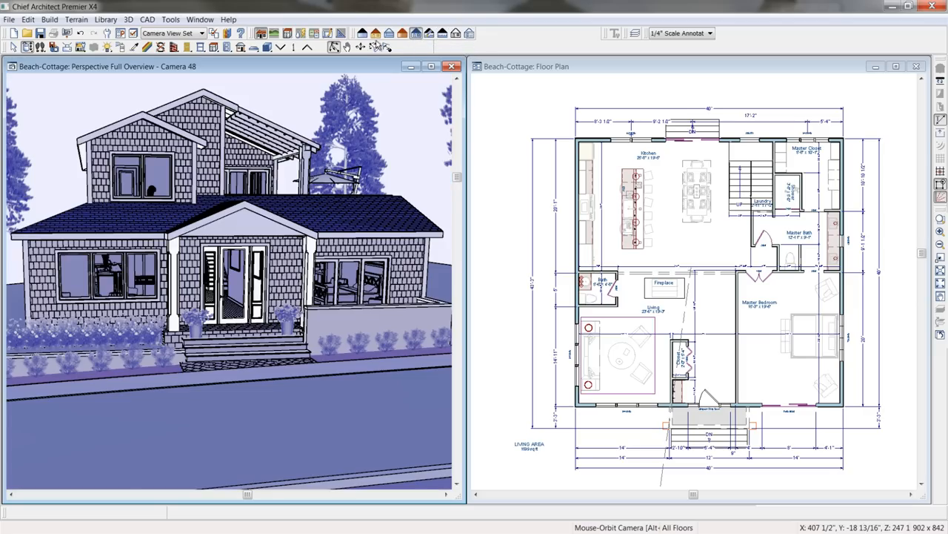
left_click(375, 33)
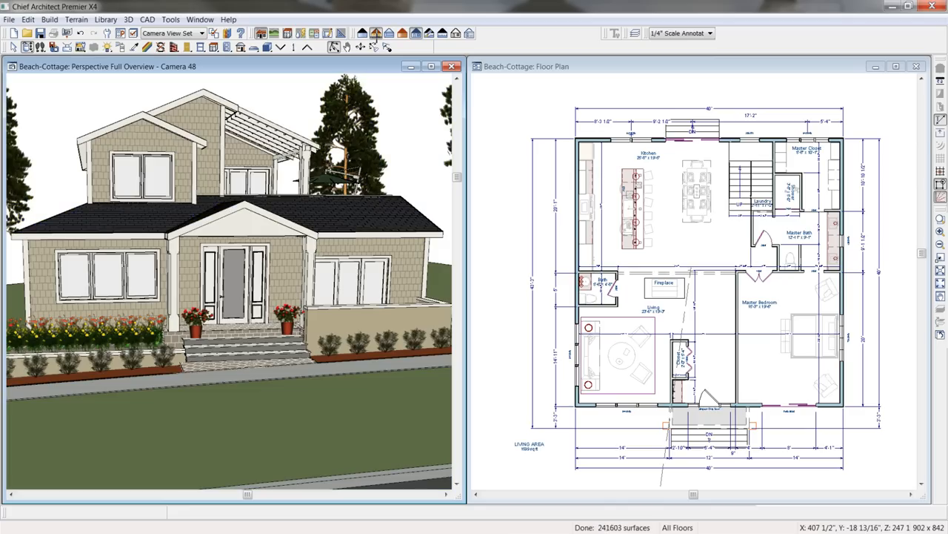
left_click(361, 33)
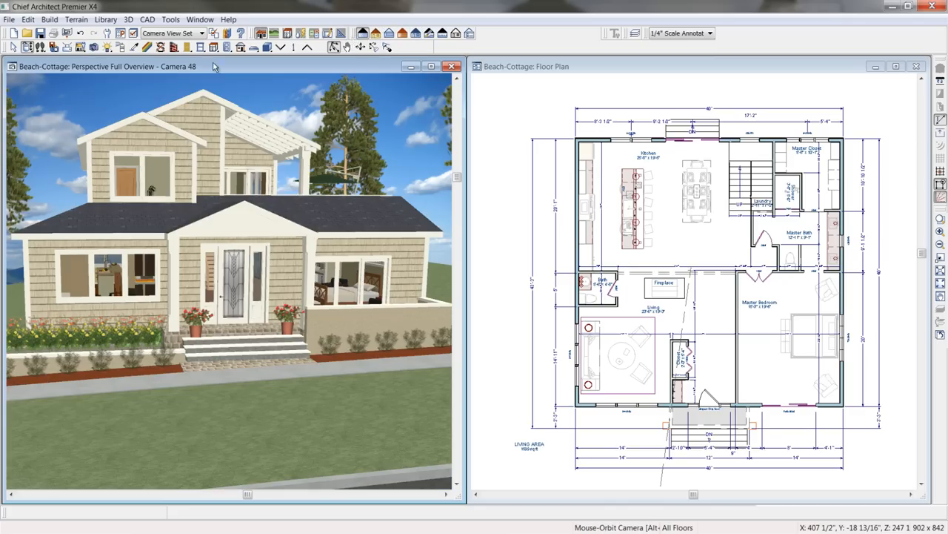
Review the ray trace wizard's outdoor quality, image size, environment lighting, depth of field and configuration name settings, then cancel without ray tracing
left_click(93, 48)
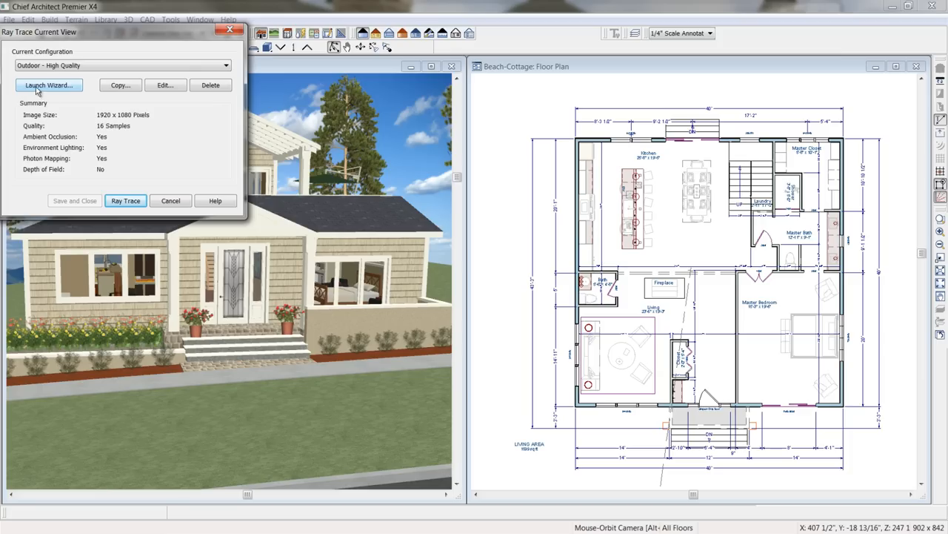
left_click(61, 91)
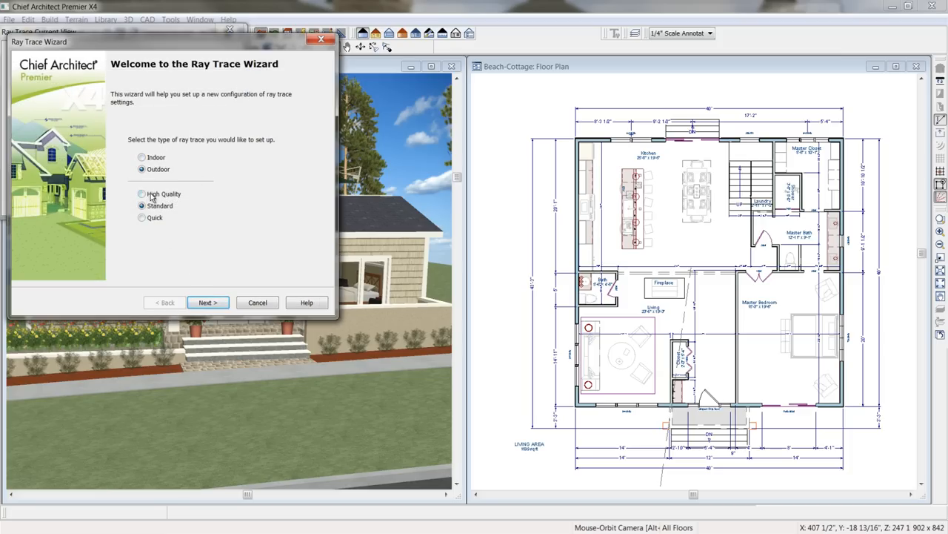
left_click(208, 302)
double_click(132, 152)
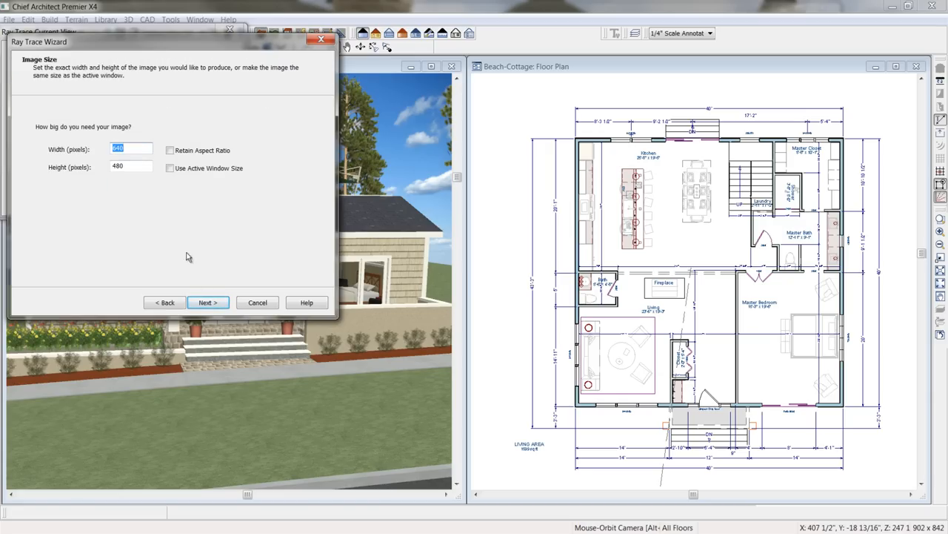
left_click(207, 305)
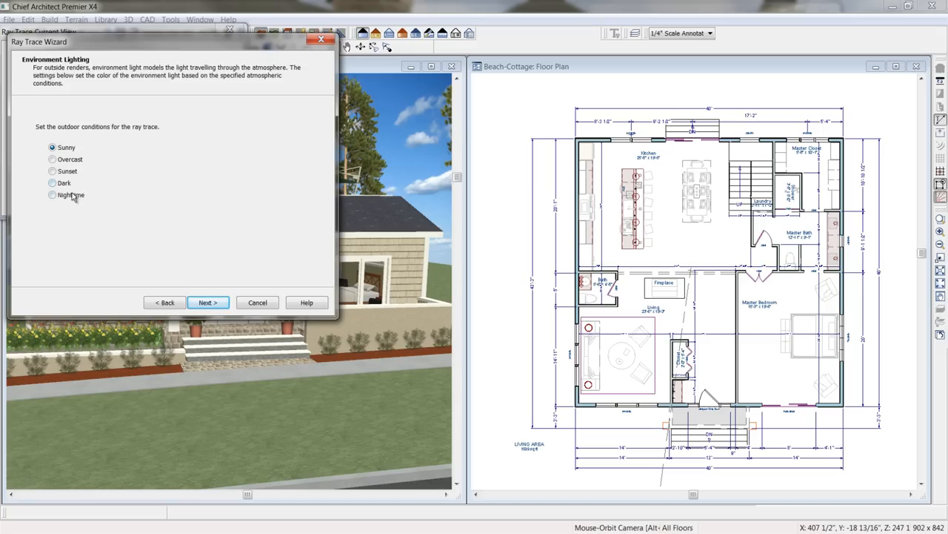
left_click(216, 299)
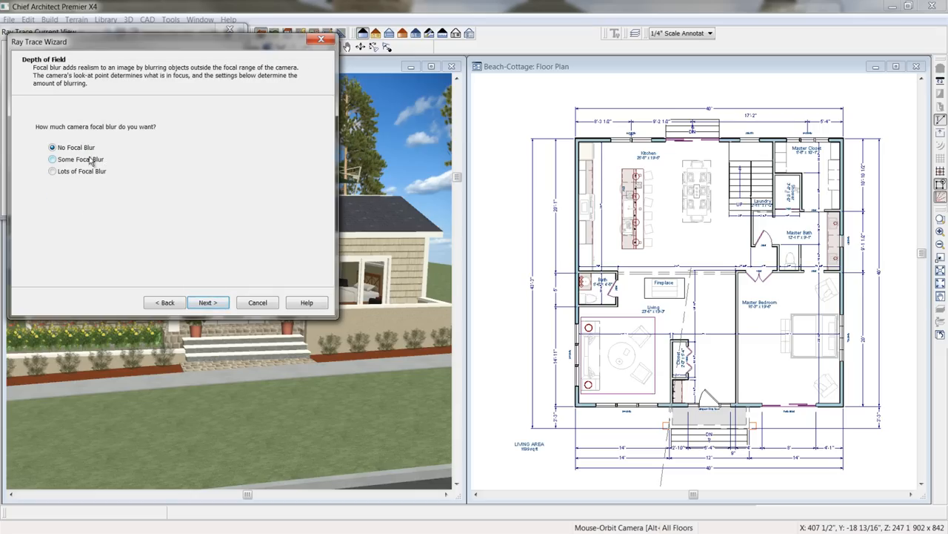
left_click(208, 302)
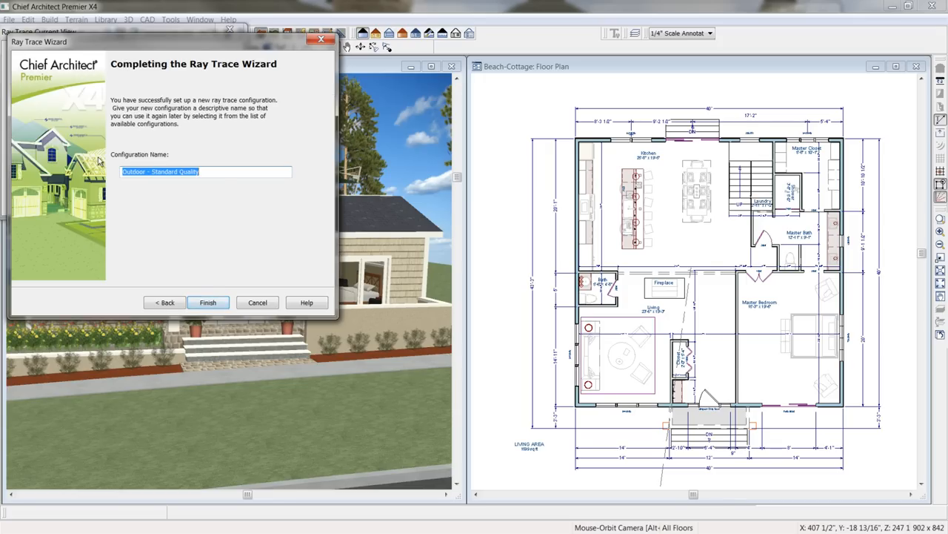
left_click(257, 303)
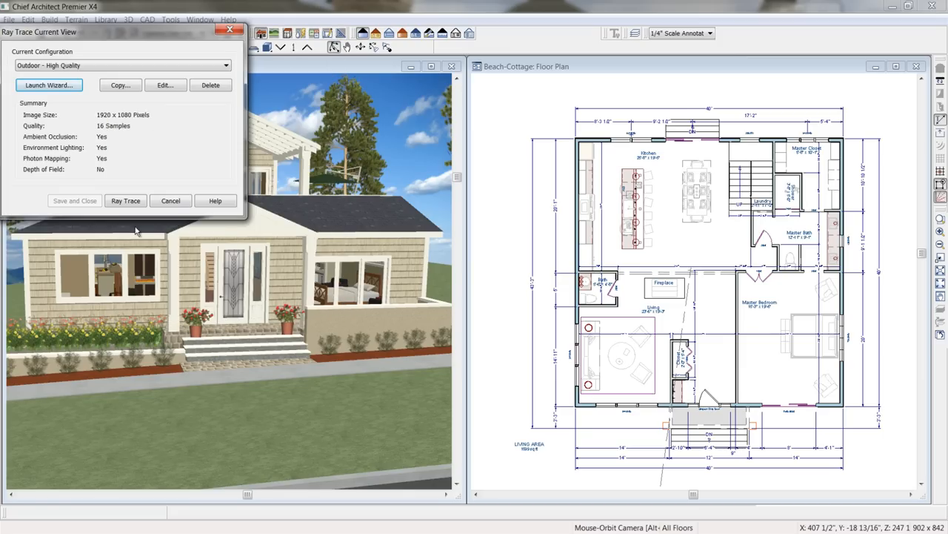
left_click(169, 201)
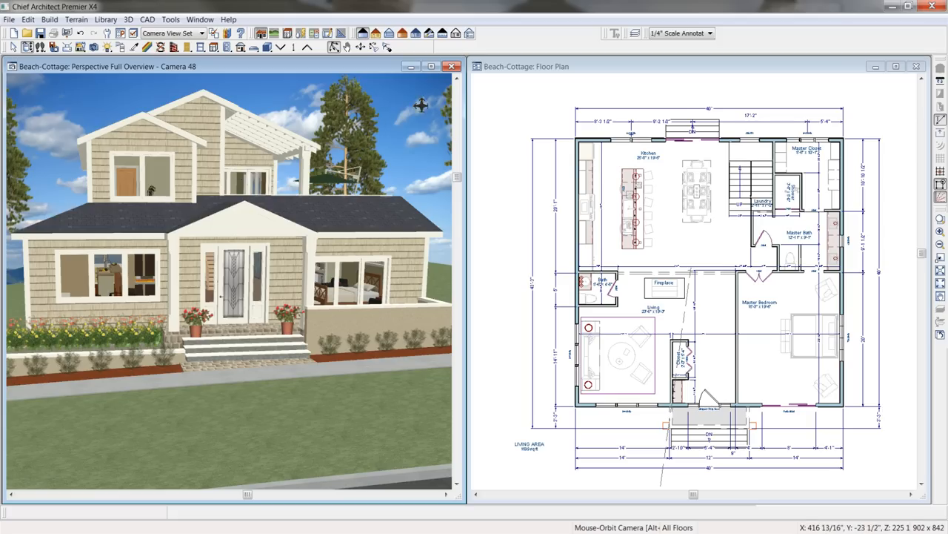
Create a new layout, maximize it and fit the whole sheet in the window
left_click(8, 20)
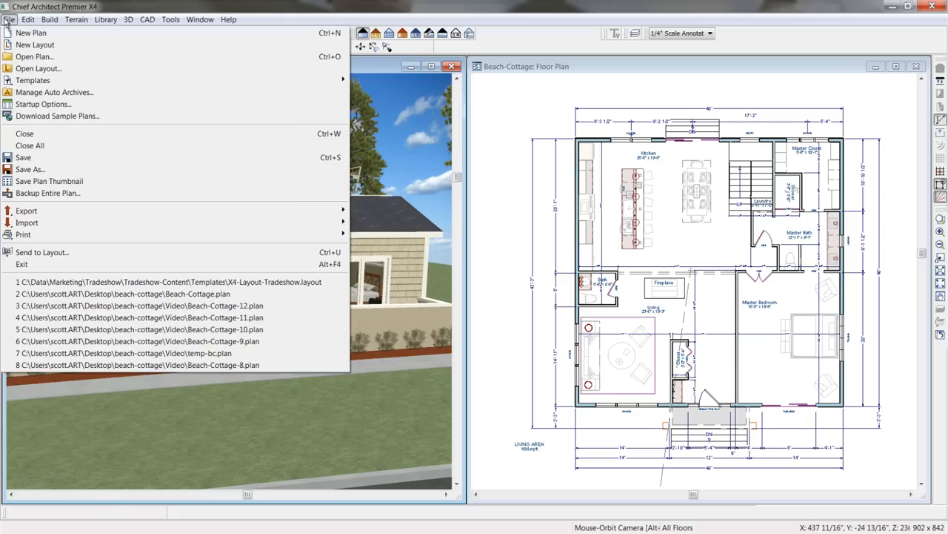
left_click(58, 45)
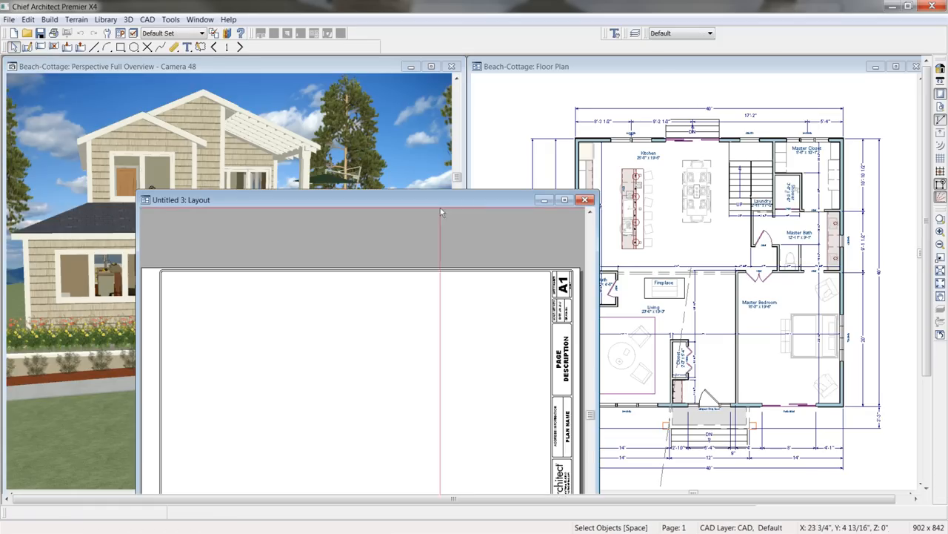
left_click(564, 199)
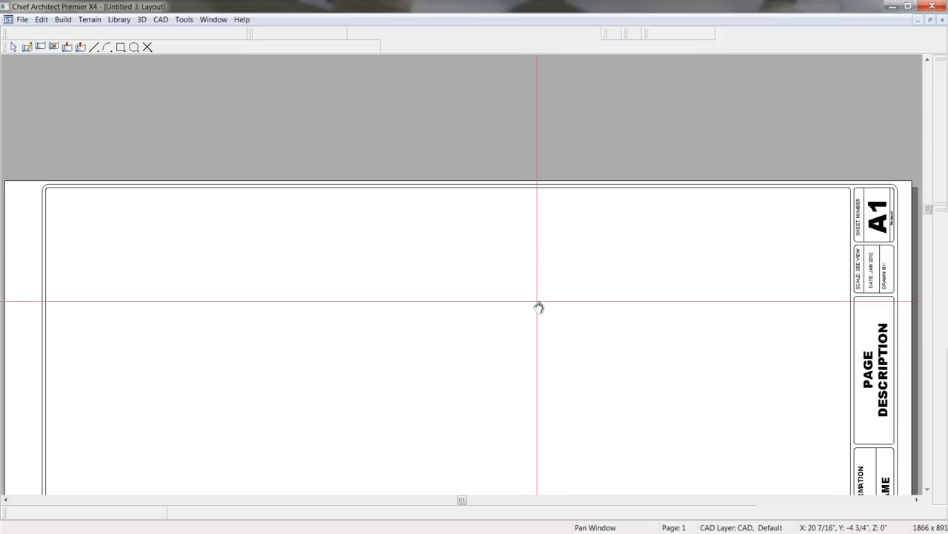
key("F6")
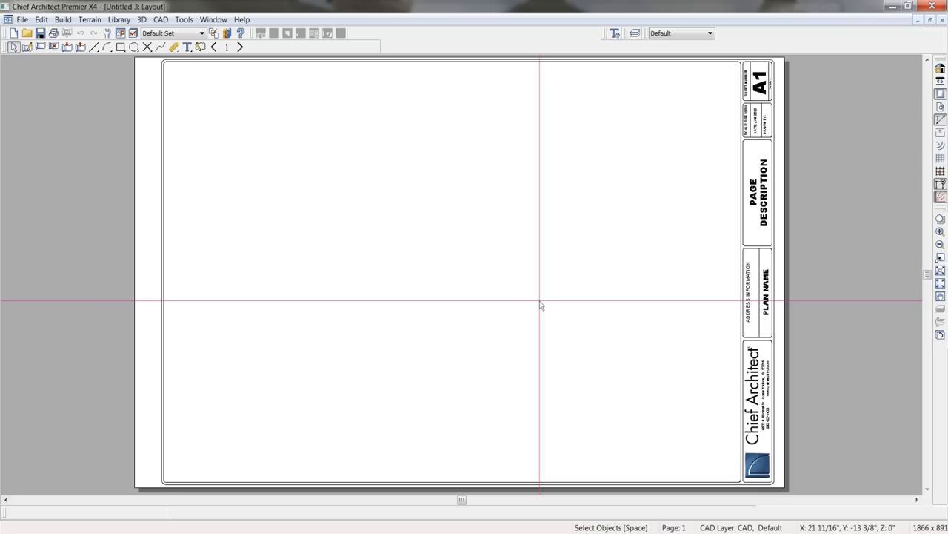
Return to the Beach-Cottage floor plan and generate all four automatic exterior elevations
left_click(218, 21)
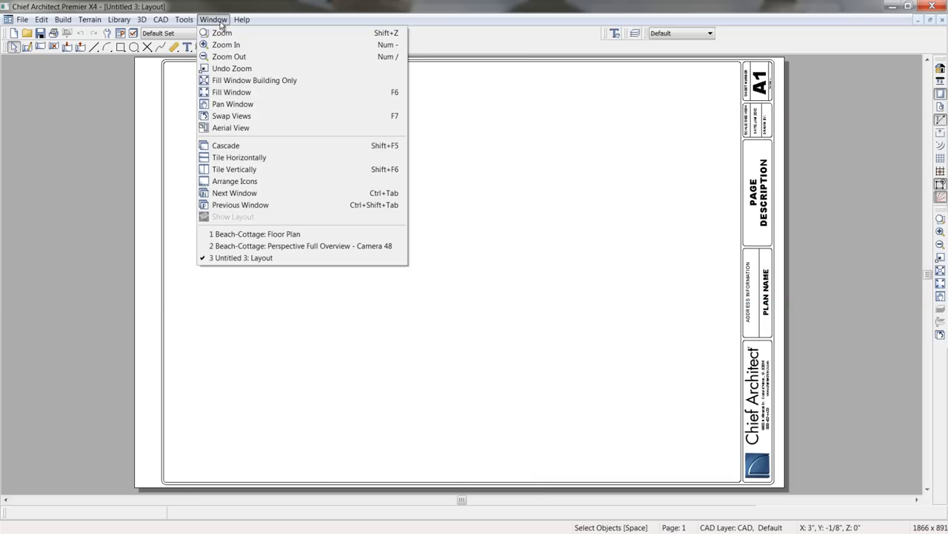
left_click(309, 235)
scroll(335, 242, "down", 4)
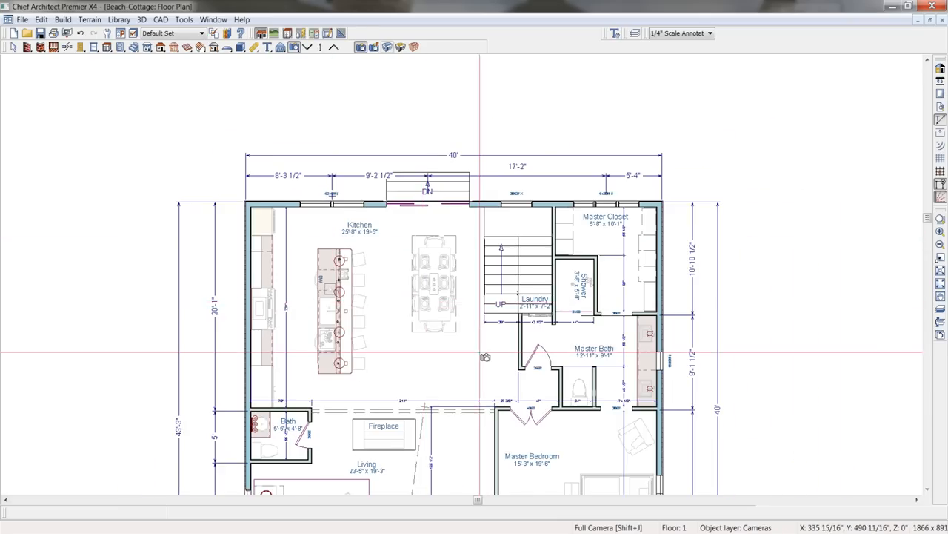
scroll(503, 324, "down", 3)
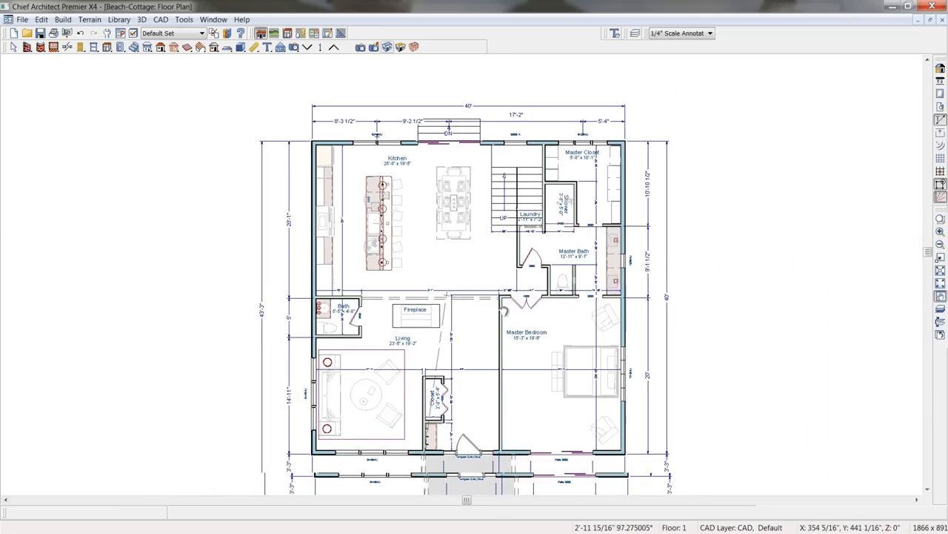
scroll(501, 291, "down", 3)
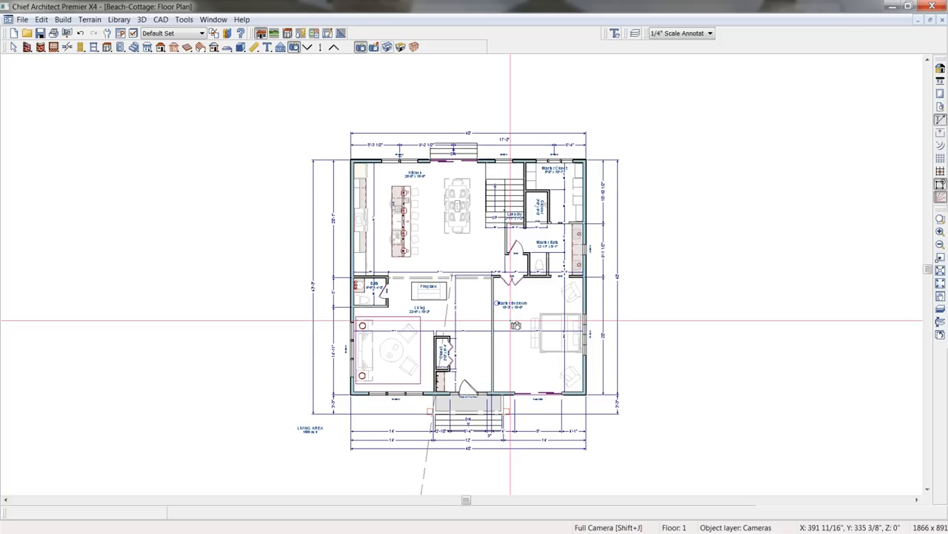
left_click(146, 20)
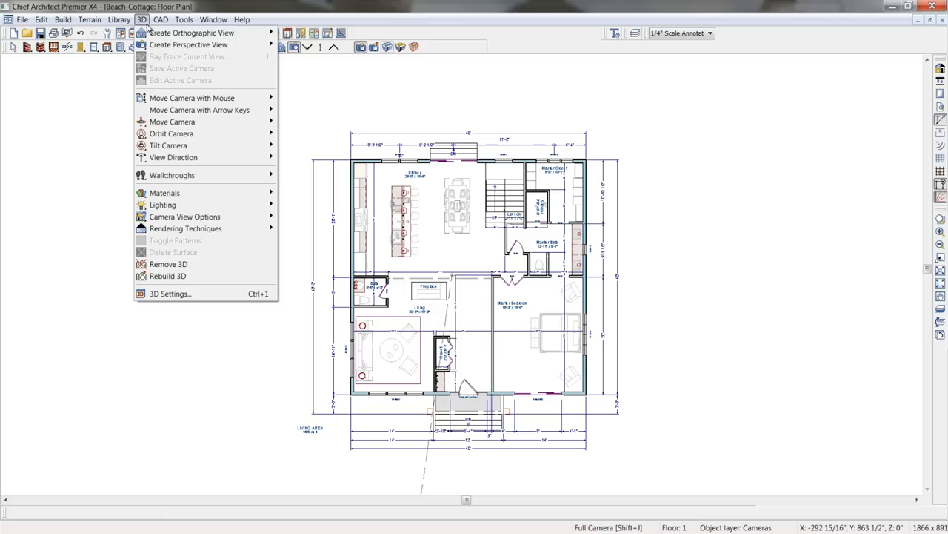
mouse_move(166, 36)
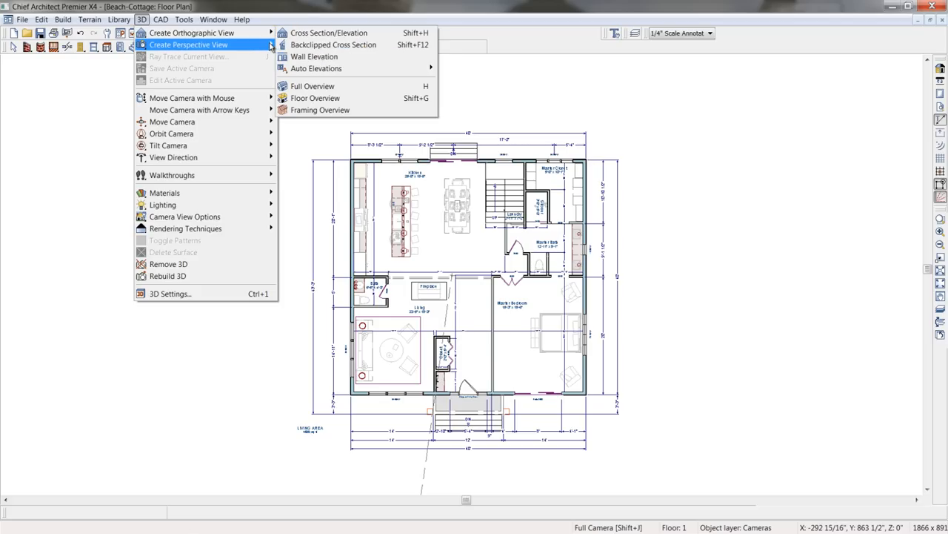
mouse_move(271, 46)
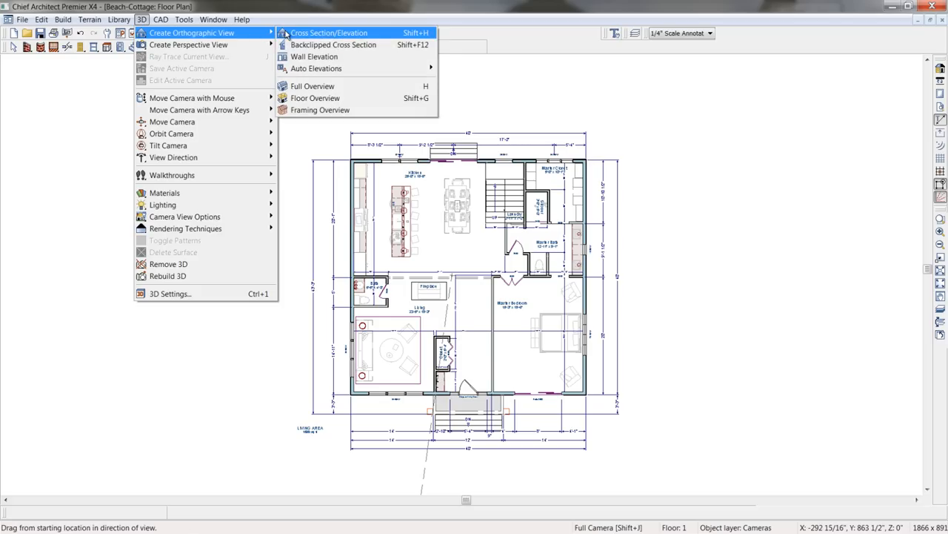
mouse_move(310, 71)
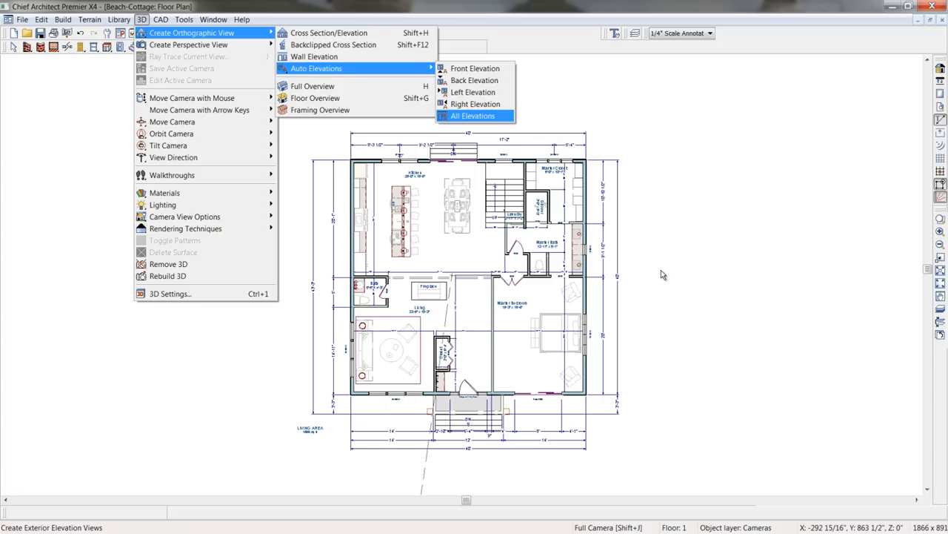
left_click(472, 115)
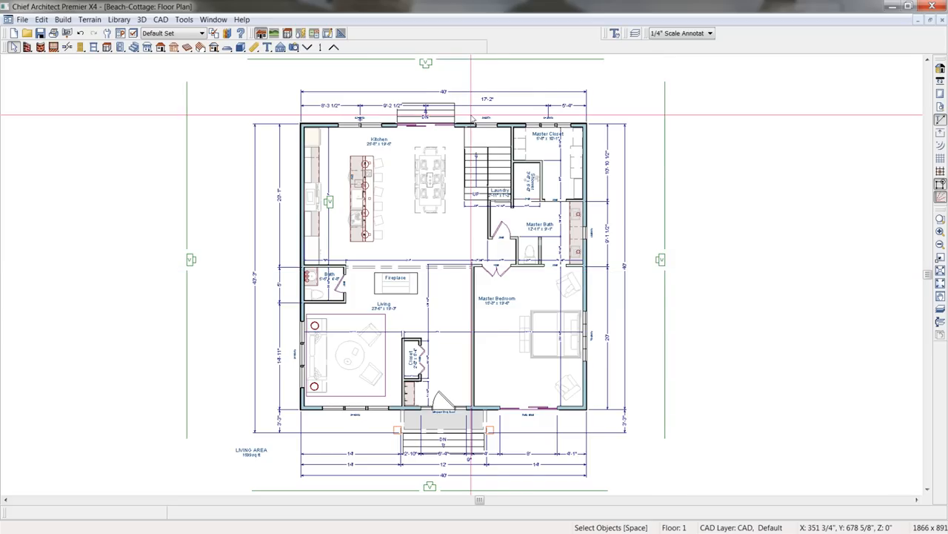
Open the right exterior elevation from its camera on the floor plan and enlarge the house in view
double_click(661, 260)
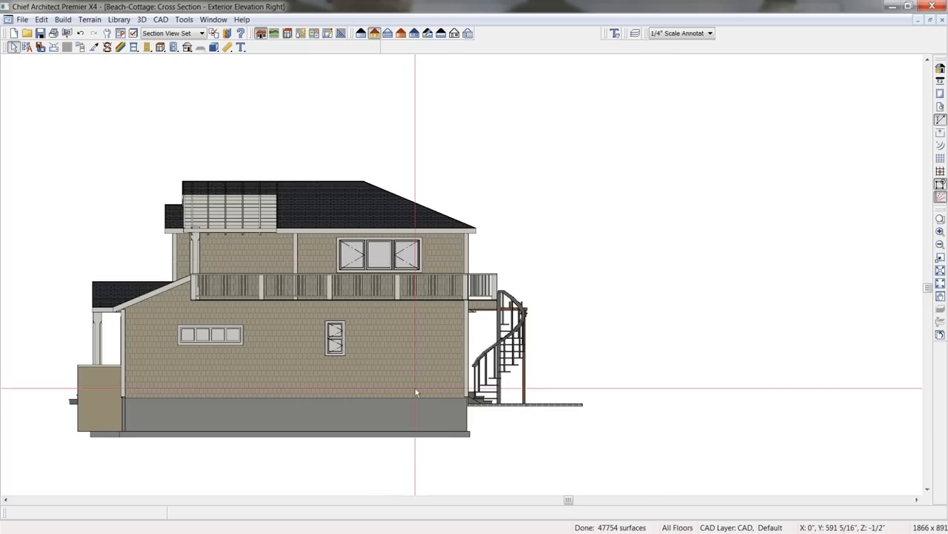
middle_click_drag(400, 396, 493, 391)
scroll(486, 356, "up", 2)
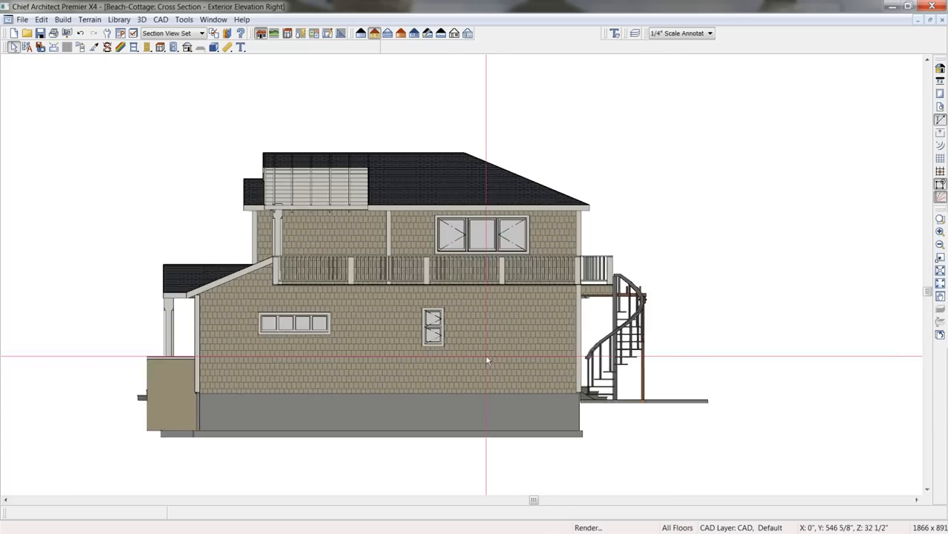
middle_click_drag(384, 323, 487, 346)
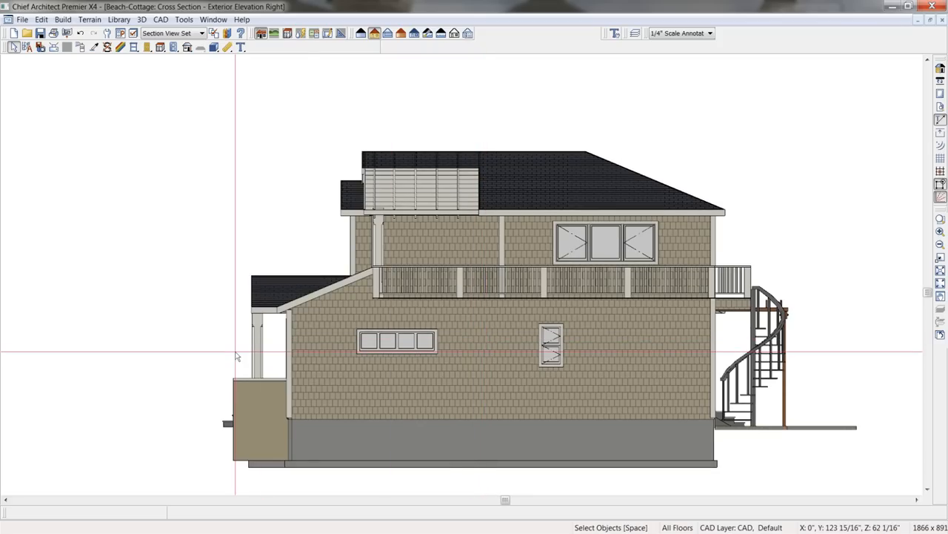
Place a level line marker labelled Porch Entry beside the house at the porch roof's peak and extend its line toward the roof
left_click(241, 47)
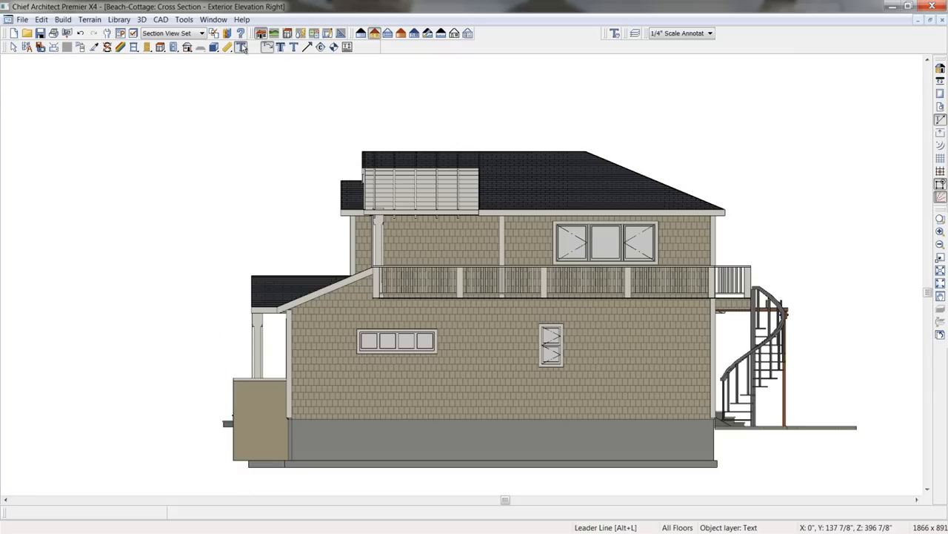
left_click(333, 47)
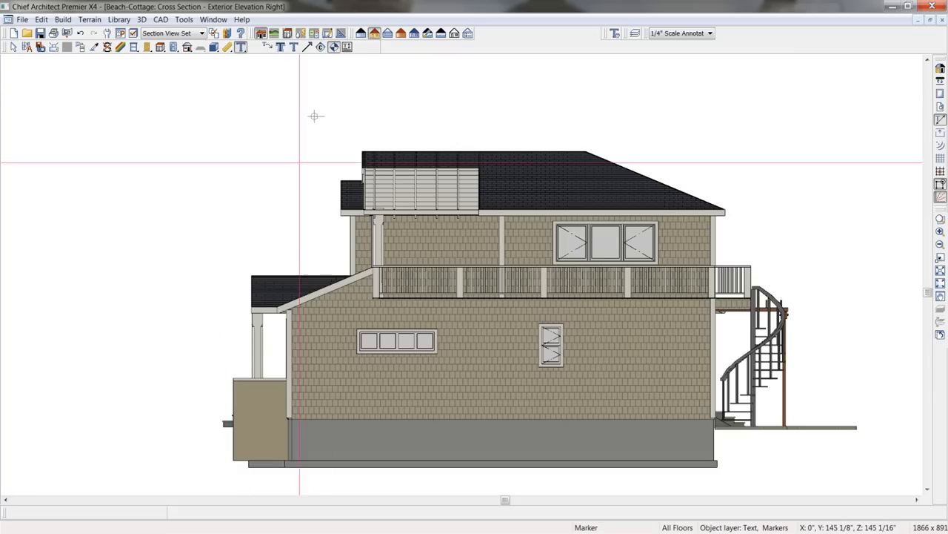
left_click(117, 274)
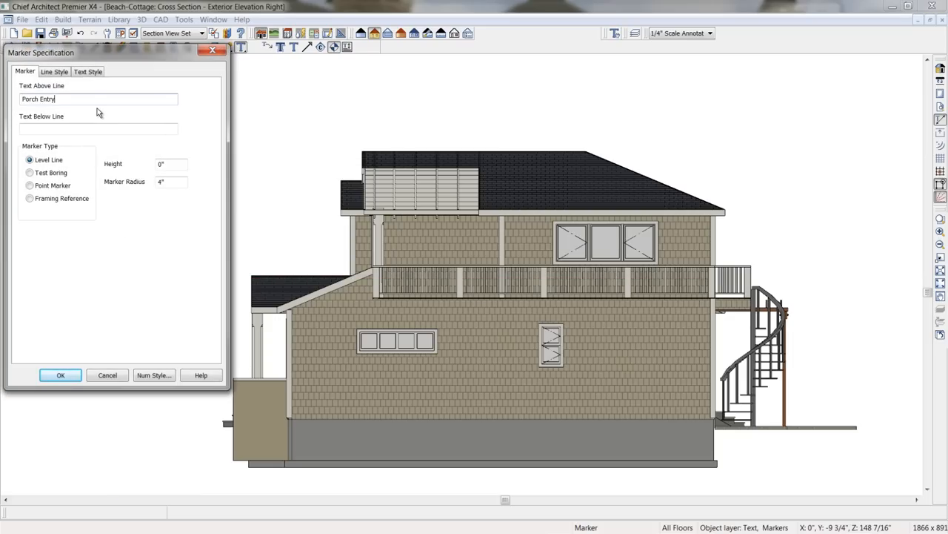
left_click(60, 375)
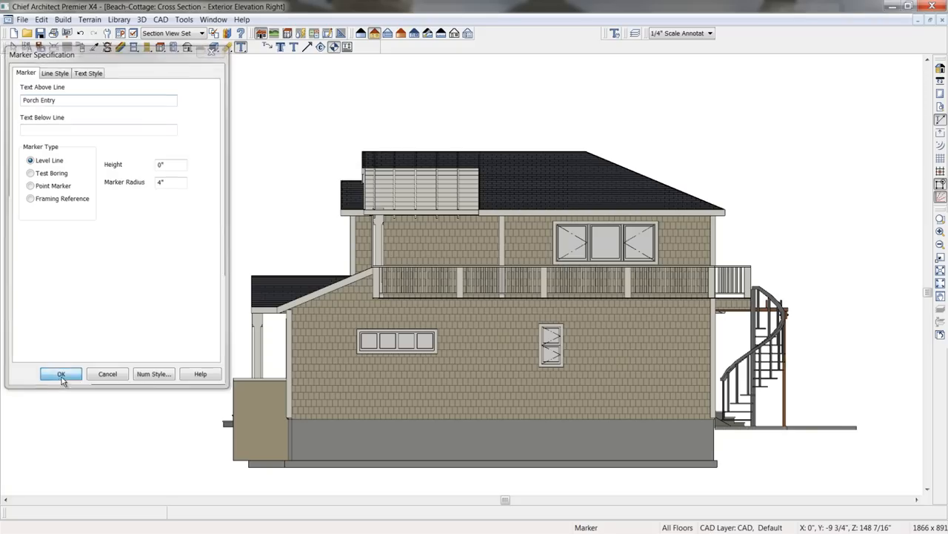
left_click(139, 275)
left_click_drag(162, 275, 229, 275)
Copy the Porch Entry marker straight up to the main roof's ridge level and relabel the copy Top of Ridge
left_click(40, 512)
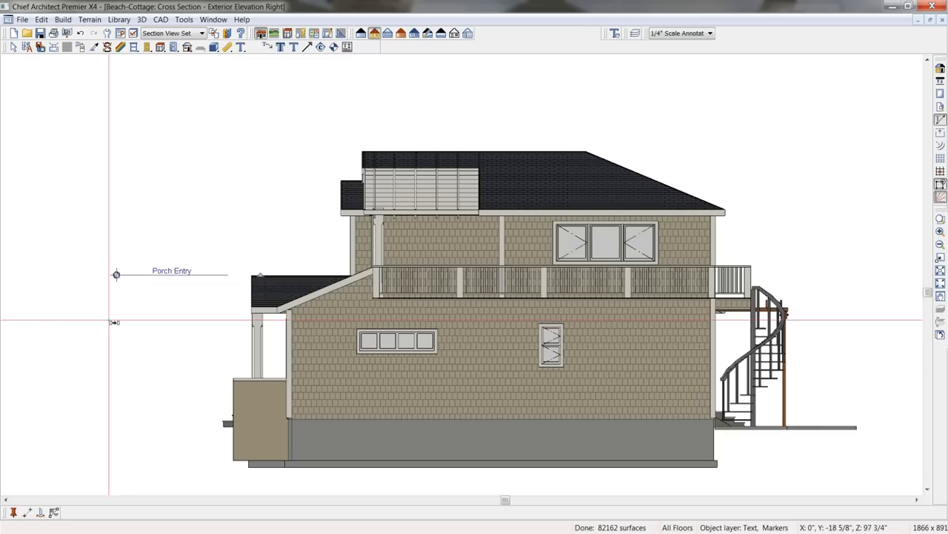
mouse_move(116, 275)
left_mouse_down()
mouse_move(128, 151)
mouse_move(117, 150)
left_mouse_up()
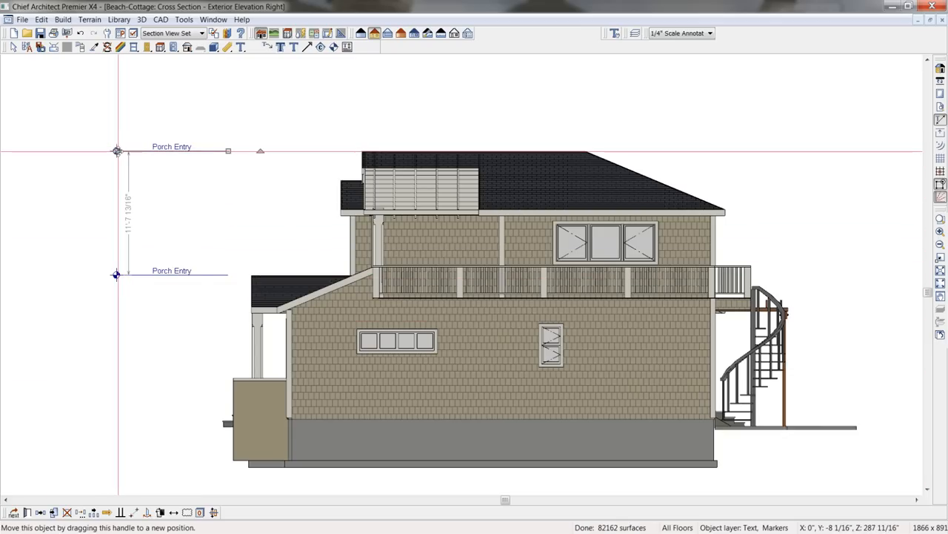
double_click(117, 151)
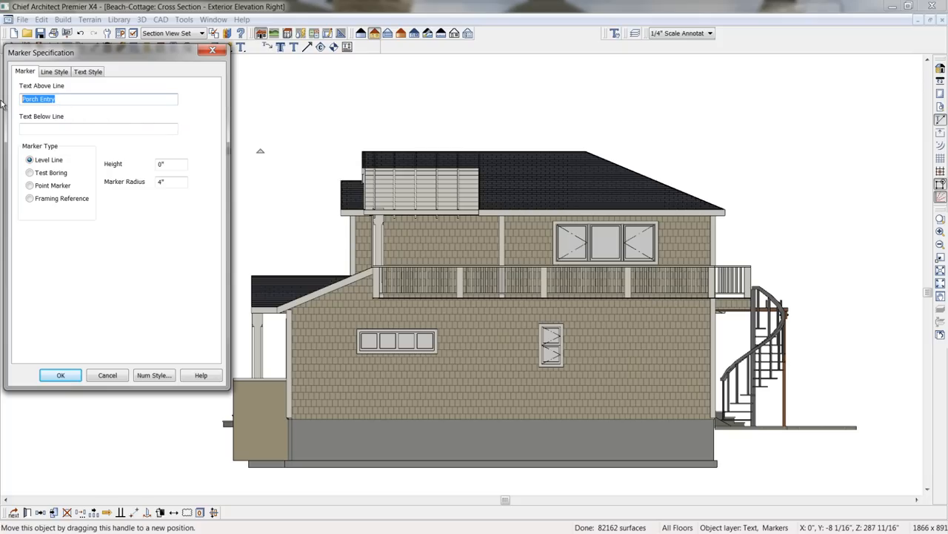
type("Top of Ridge")
left_click(79, 376)
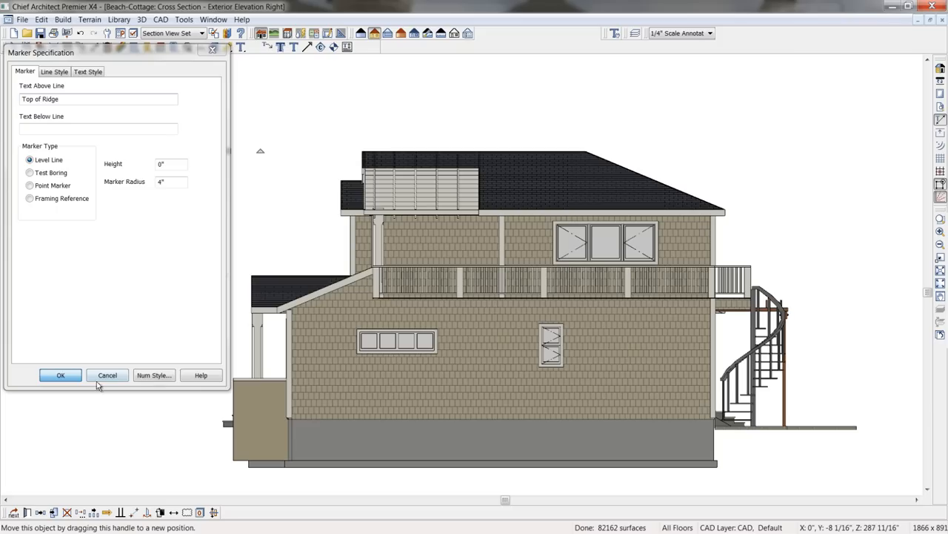
left_click(72, 376)
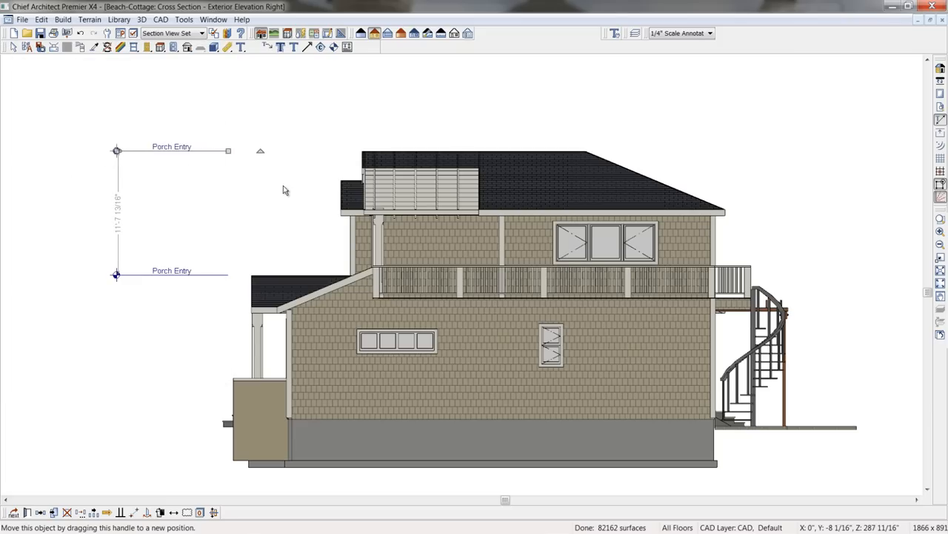
Add a vertical dimension between the Top of Ridge and Porch Entry markers and offset its dimension line outside the markers
left_click(227, 47)
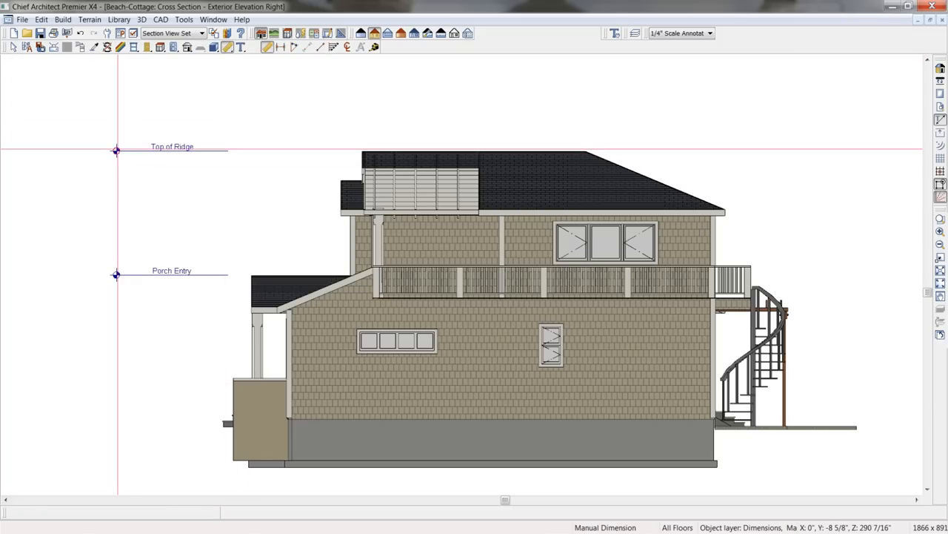
left_click_drag(116, 150, 123, 274)
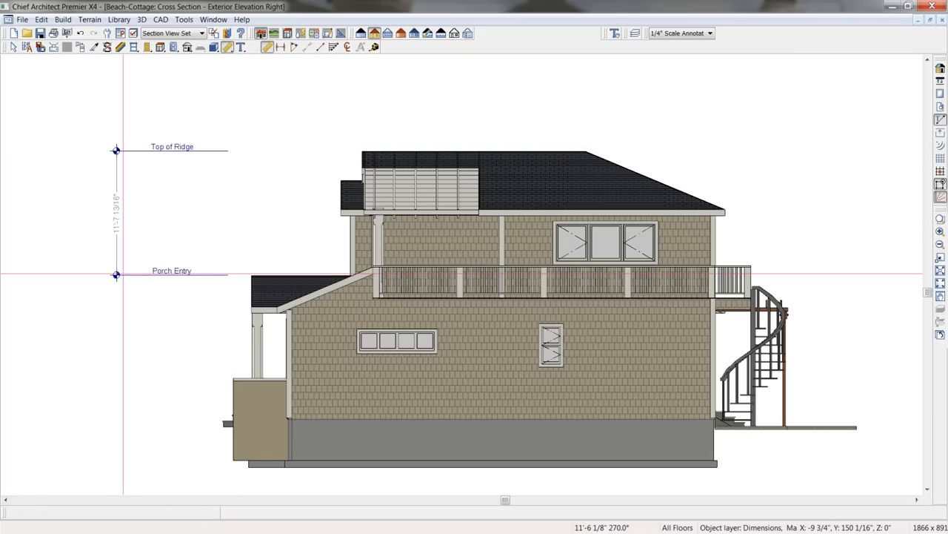
left_click_drag(123, 274, 125, 274)
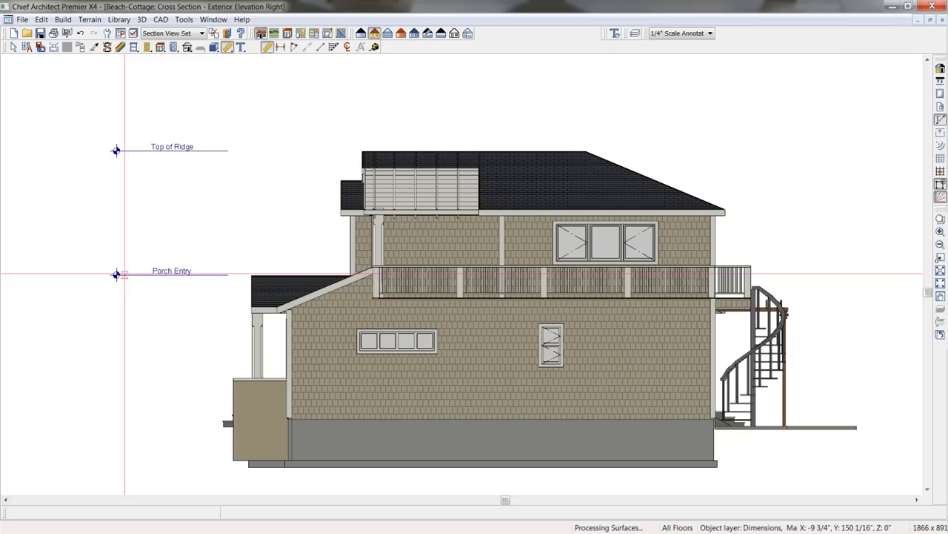
left_click_drag(116, 238, 102, 238)
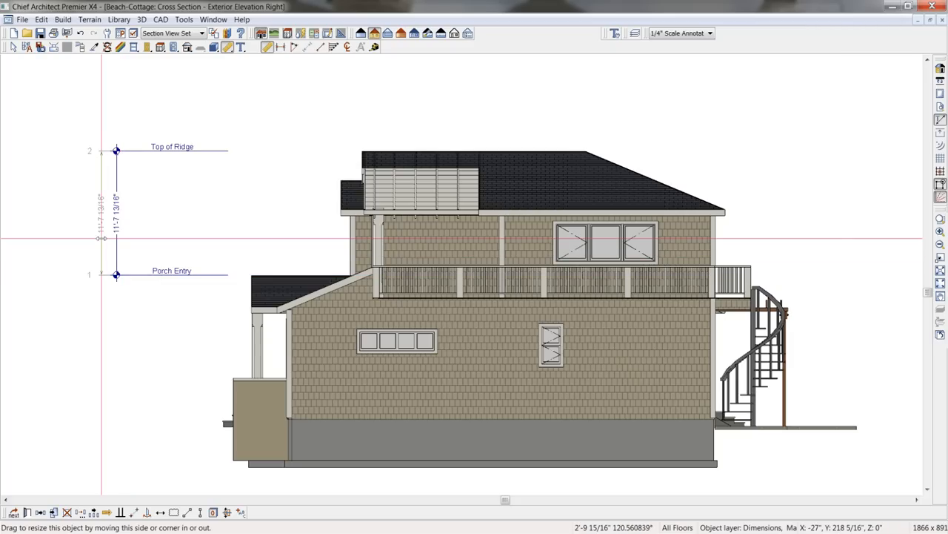
left_click_drag(101, 237, 102, 238)
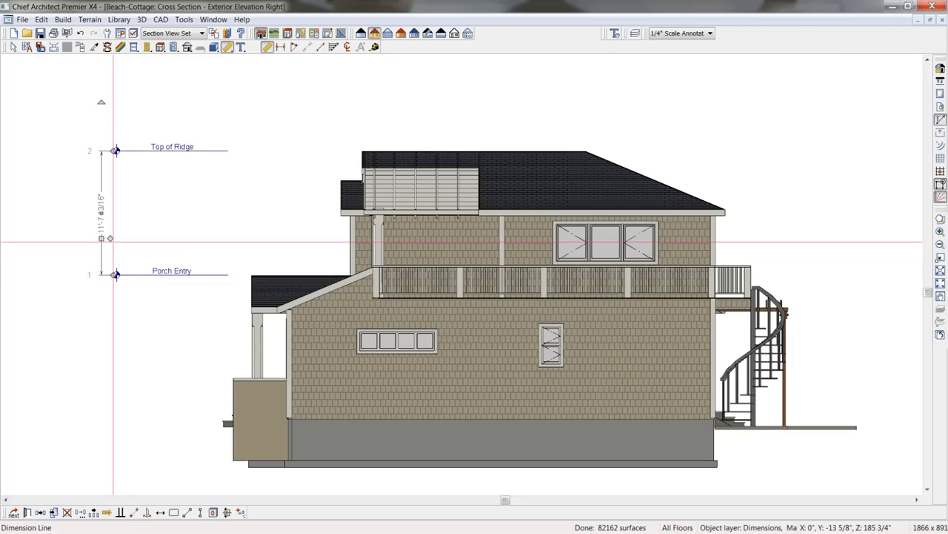
Return to the floor plan and open the front exterior elevation from its camera
left_click(943, 21)
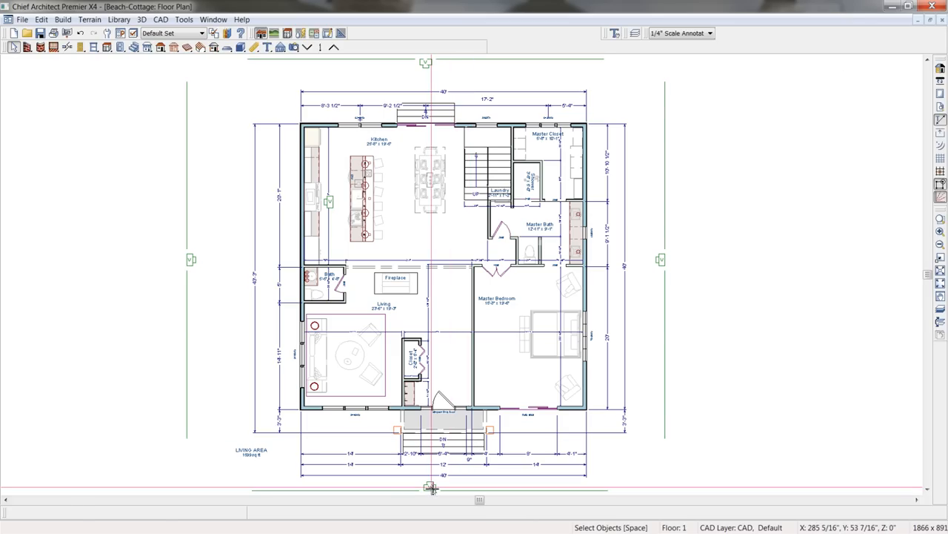
left_click_drag(430, 487, 432, 487)
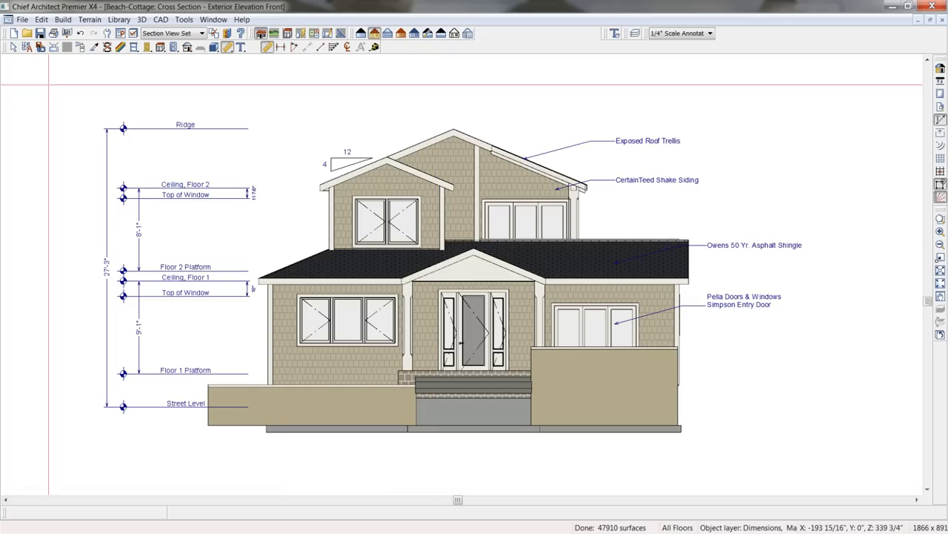
Send the front elevation to layout page 1 at 1/4 in = 1 ft without copying the layer set, and place it in the sheet's upper-left area
left_click(22, 19)
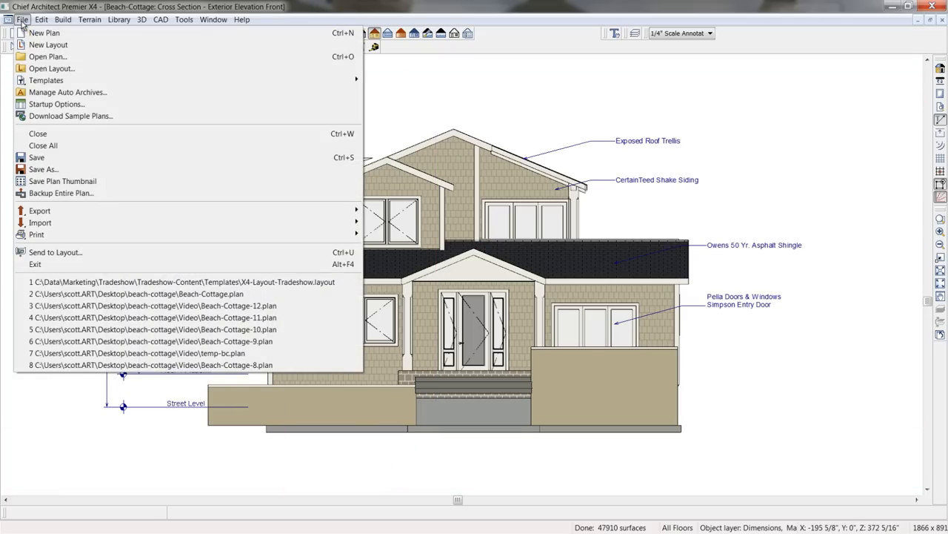
left_click(84, 252)
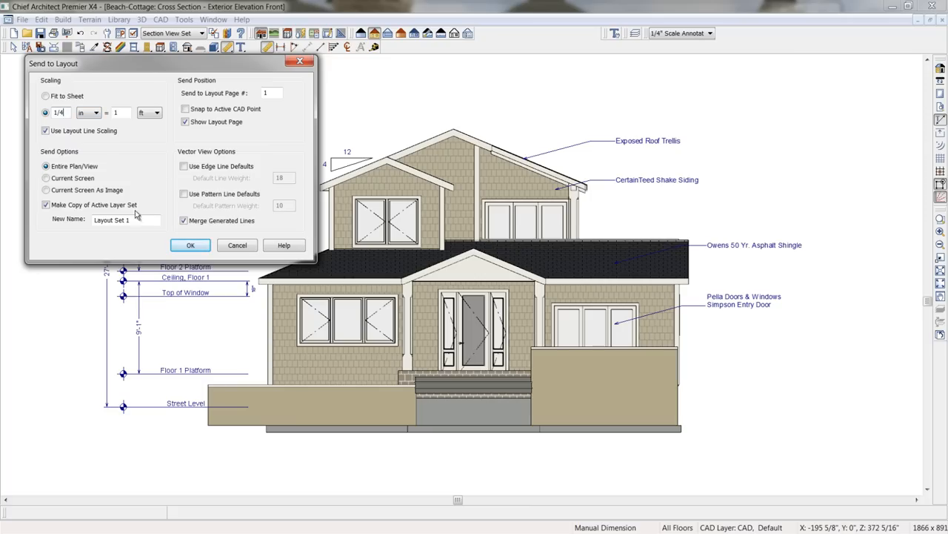
left_click(45, 206)
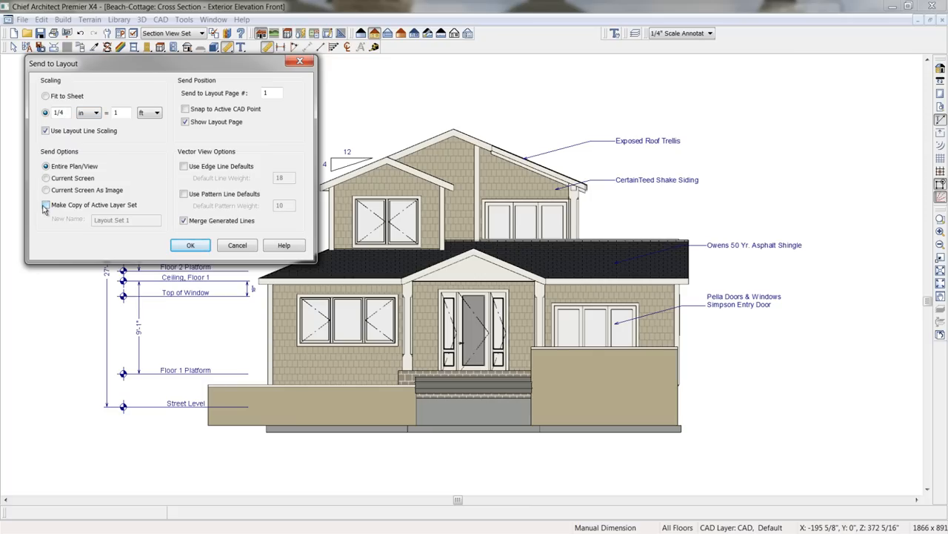
left_click(269, 93)
left_click(192, 245)
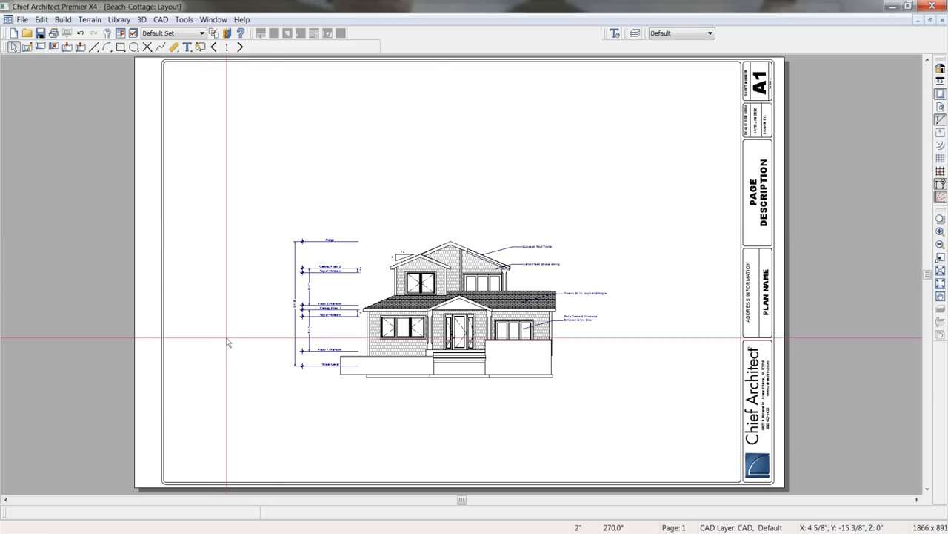
left_click(449, 290)
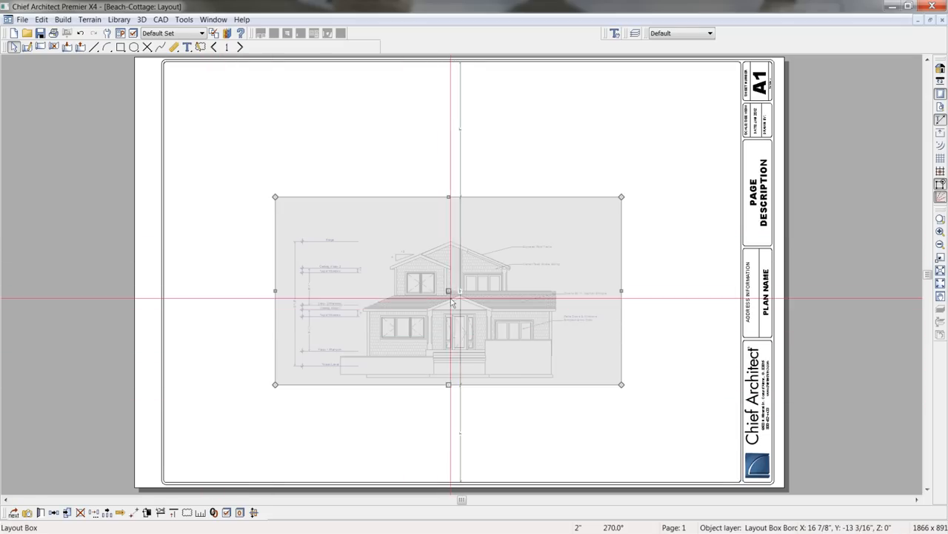
left_click_drag(449, 290, 350, 169)
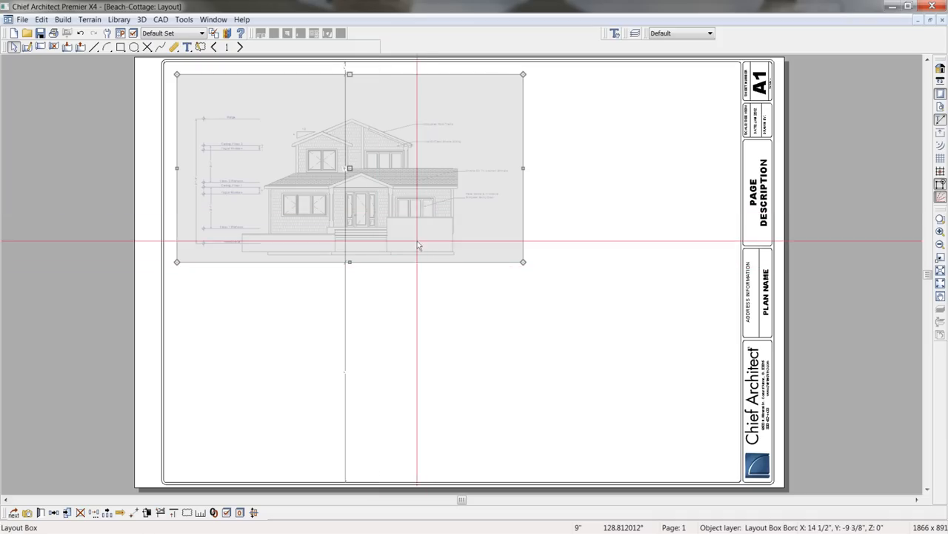
Open the back exterior elevation from the floor plan and send it to layout page 1 at 1/4 in = 1 ft
left_click(213, 19)
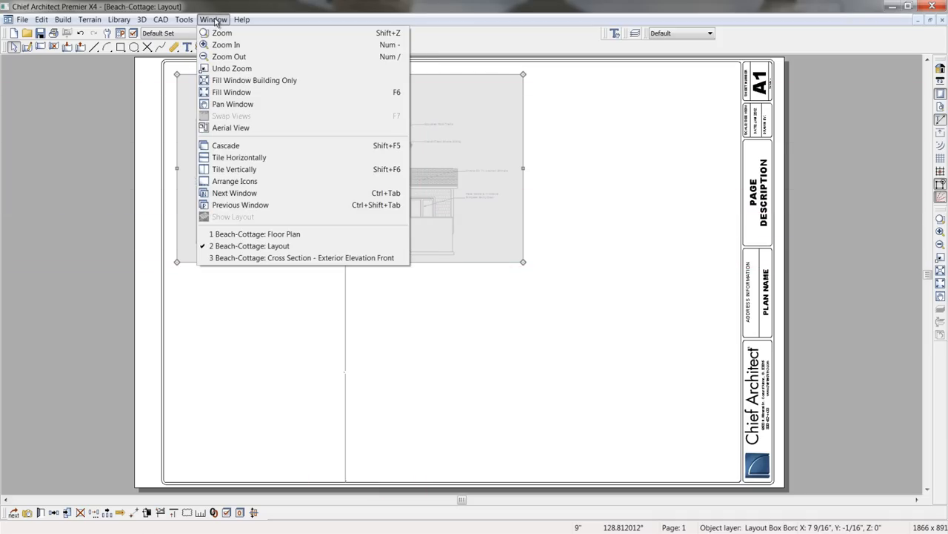
left_click(272, 235)
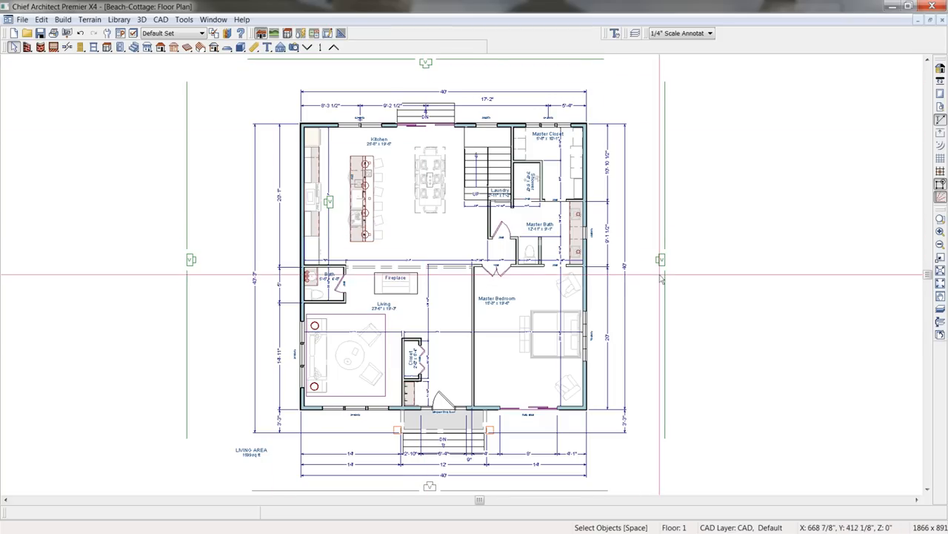
left_click(426, 63)
double_click(427, 65)
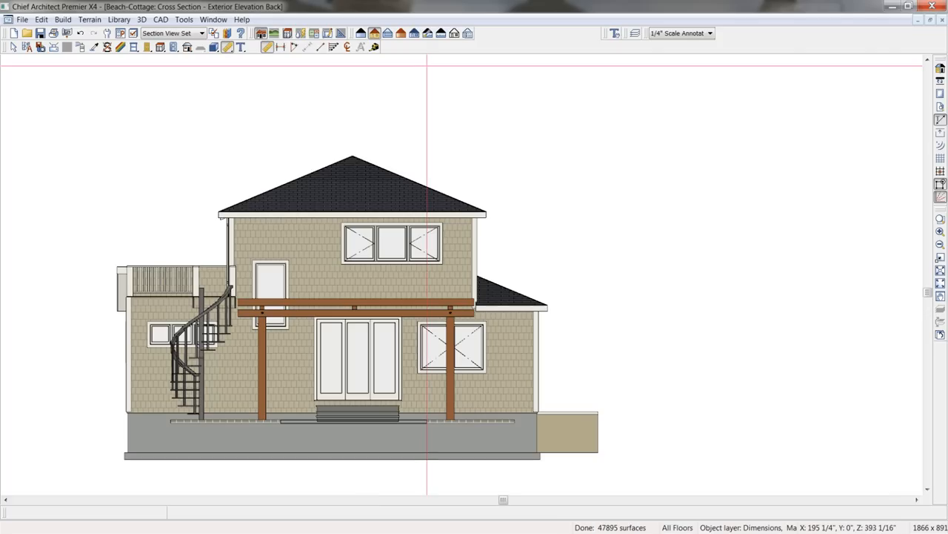
left_click(24, 20)
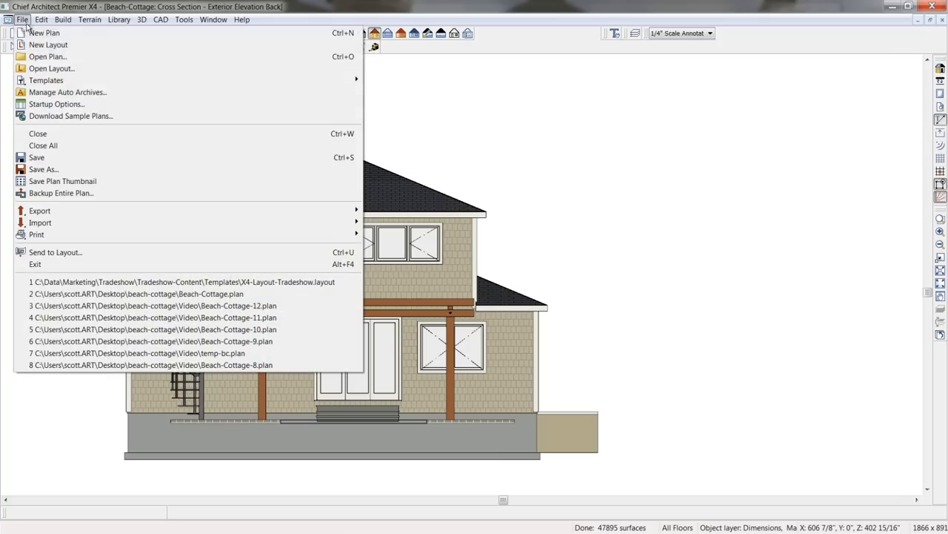
left_click(74, 253)
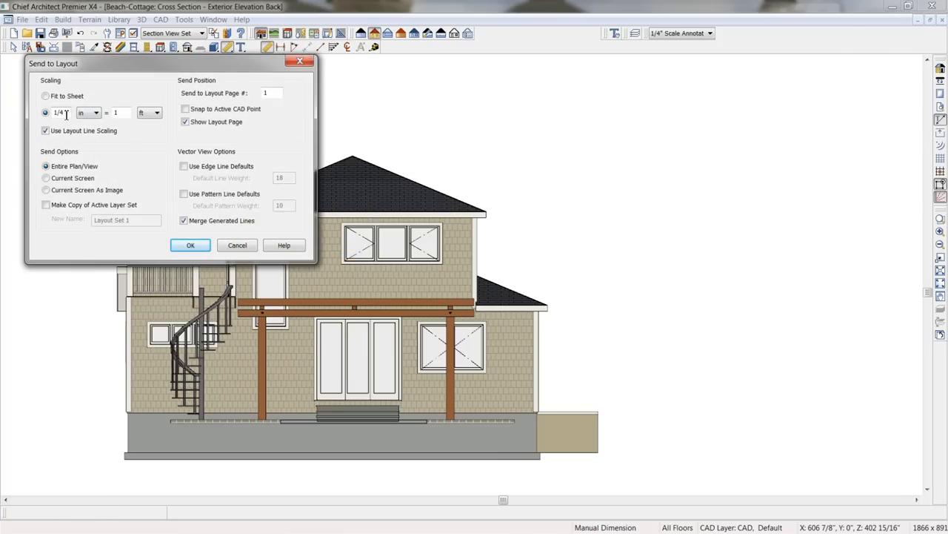
left_click(192, 245)
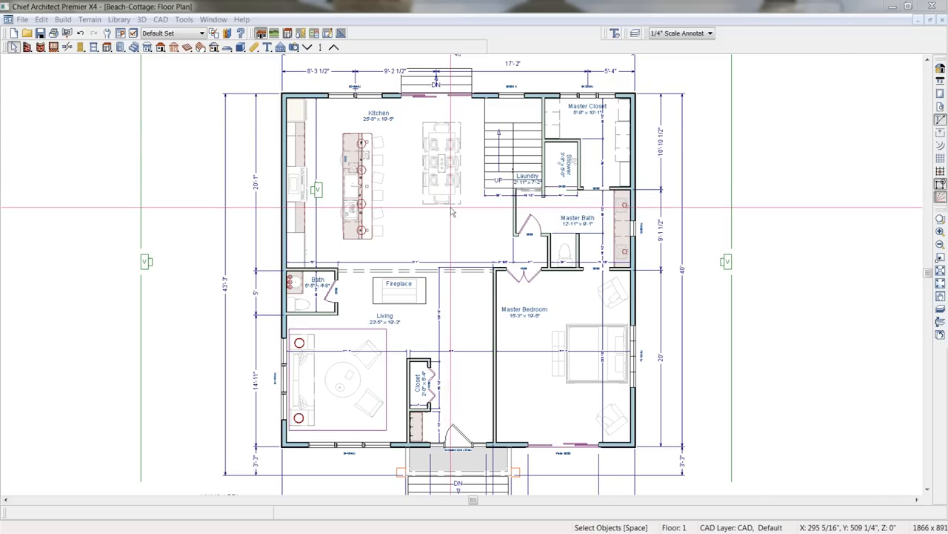
Switch the floor plan's active layer set to Floor Plan Set and inspect the plan around the bath
left_click(202, 33)
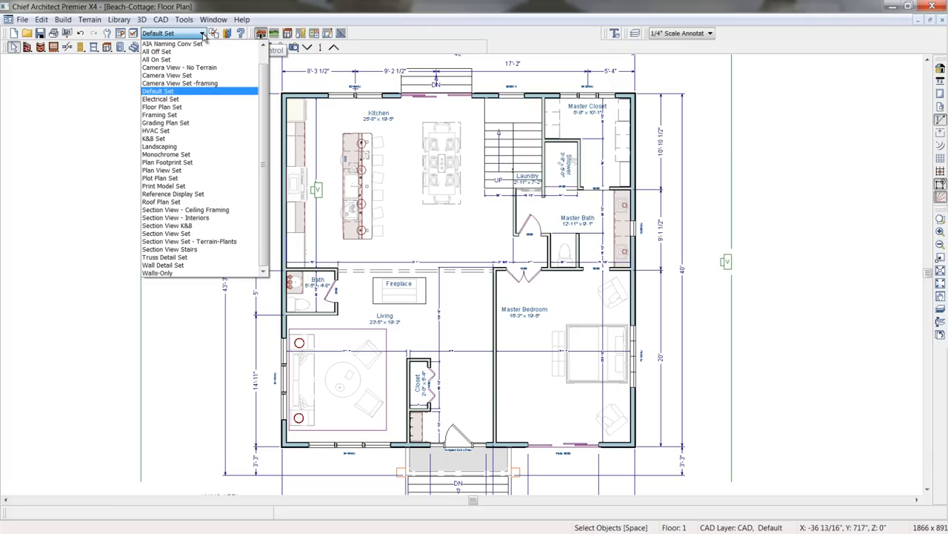
left_click(178, 110)
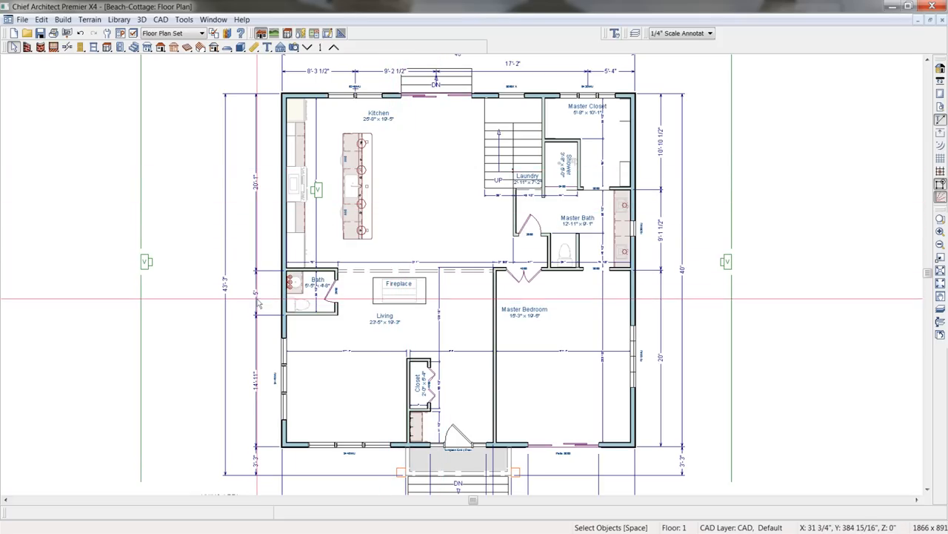
scroll(261, 300, "up", 1)
scroll(261, 300, "up", 2)
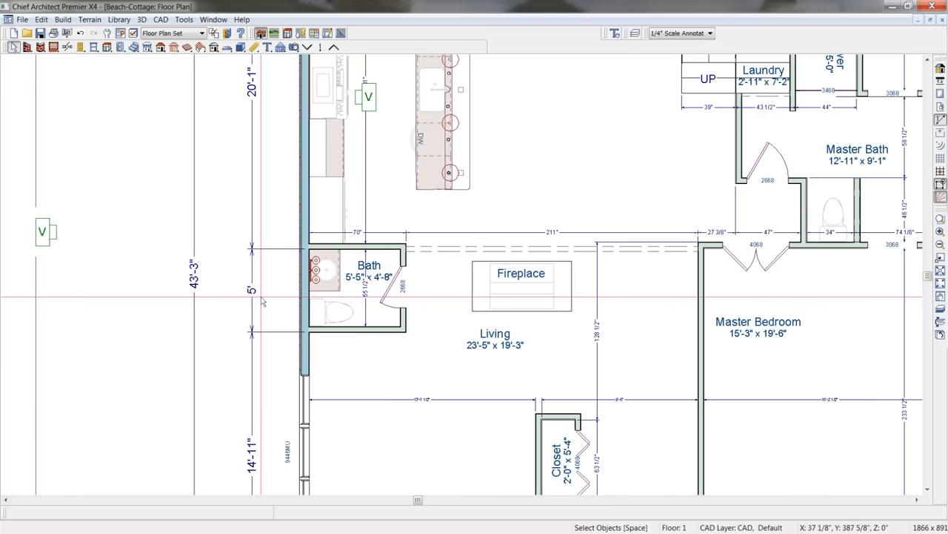
scroll(261, 300, "down", 2)
scroll(260, 300, "down", 3)
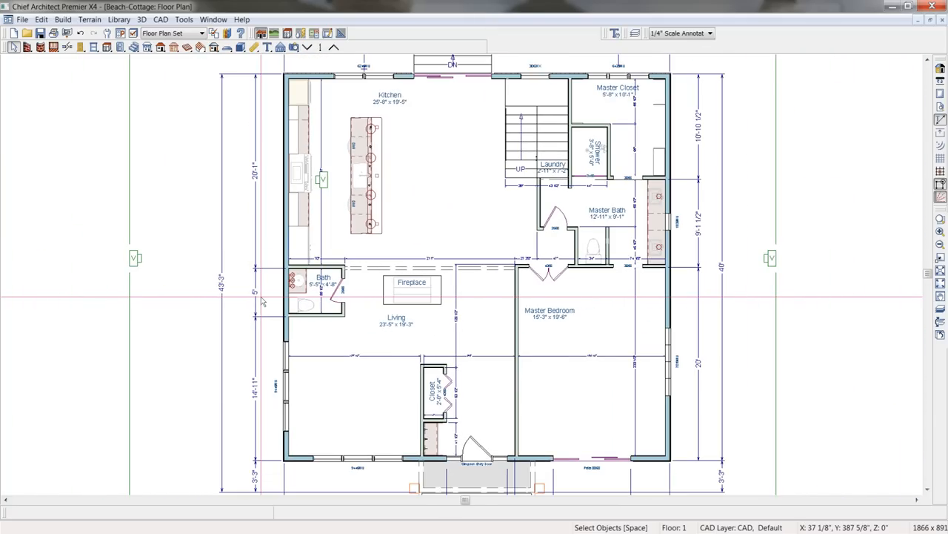
Turn off display of the Electrical and Electrical, Connections layers in the Floor Plan Set
left_click(134, 35)
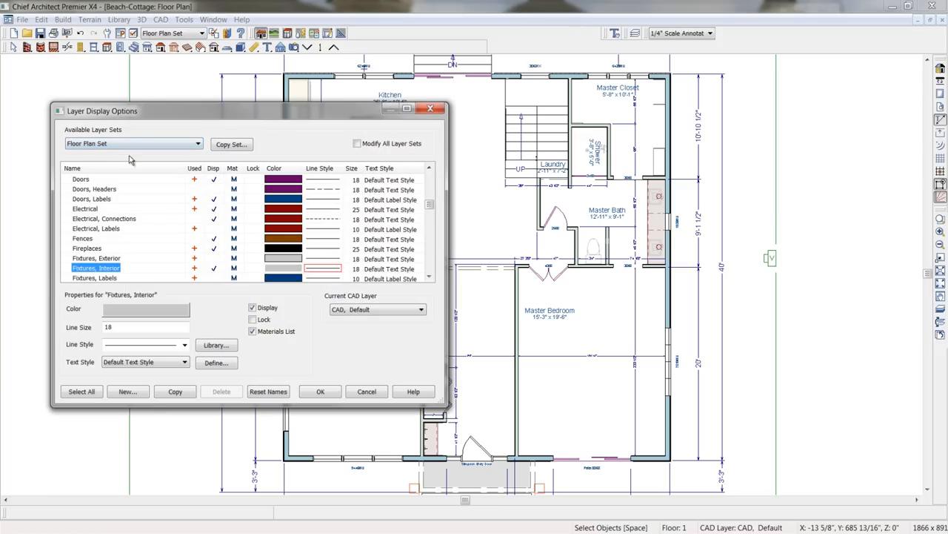
left_click(214, 209)
left_click(214, 219)
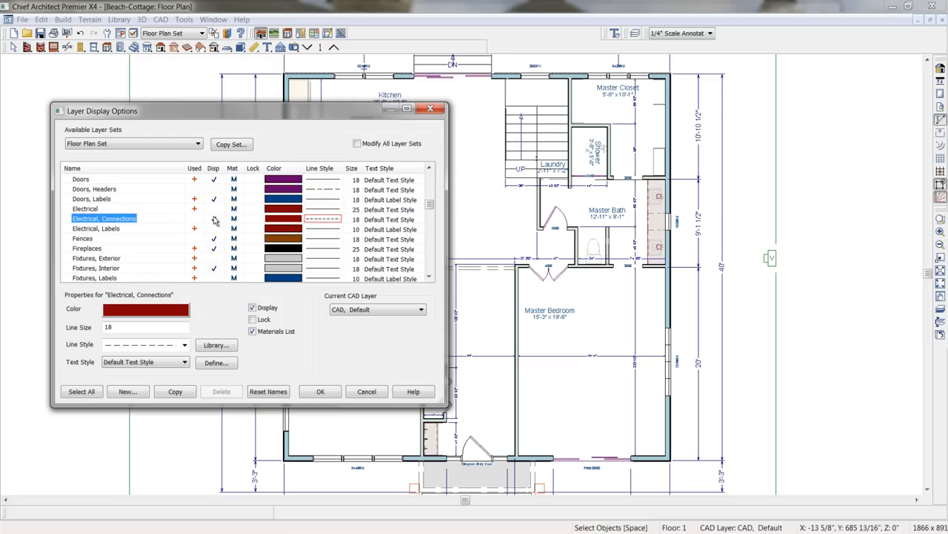
left_click(322, 397)
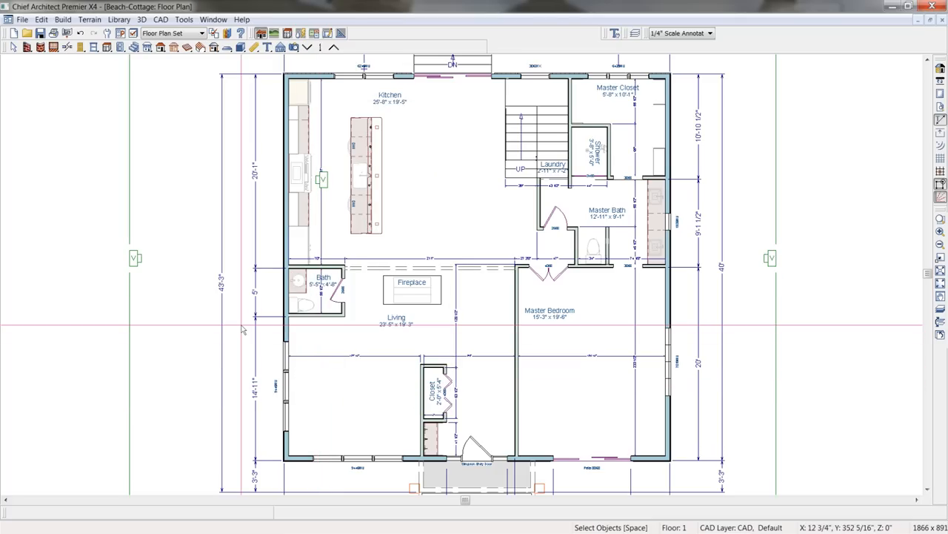
scroll(242, 330, "down", 1)
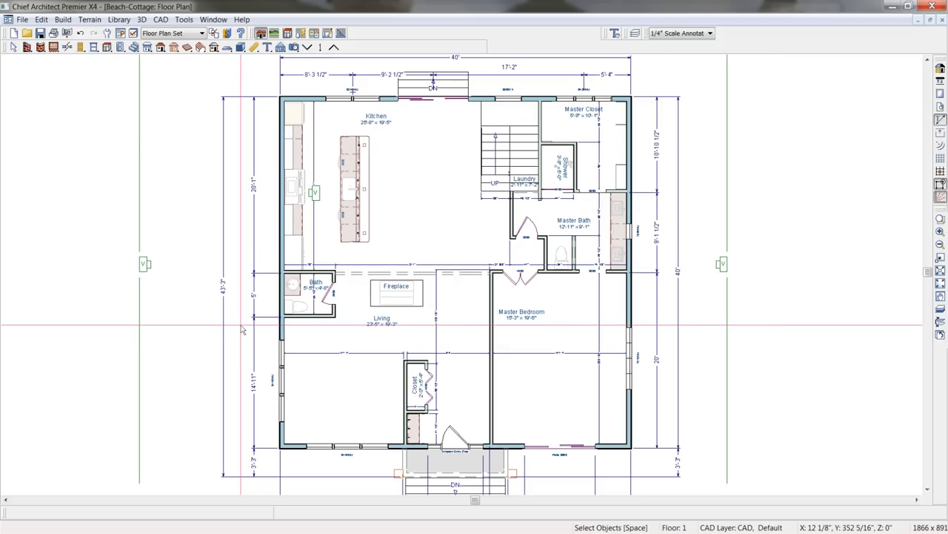
Send the entire floor plan to layout page 2 at 1/2 in = 1 ft
left_click(23, 20)
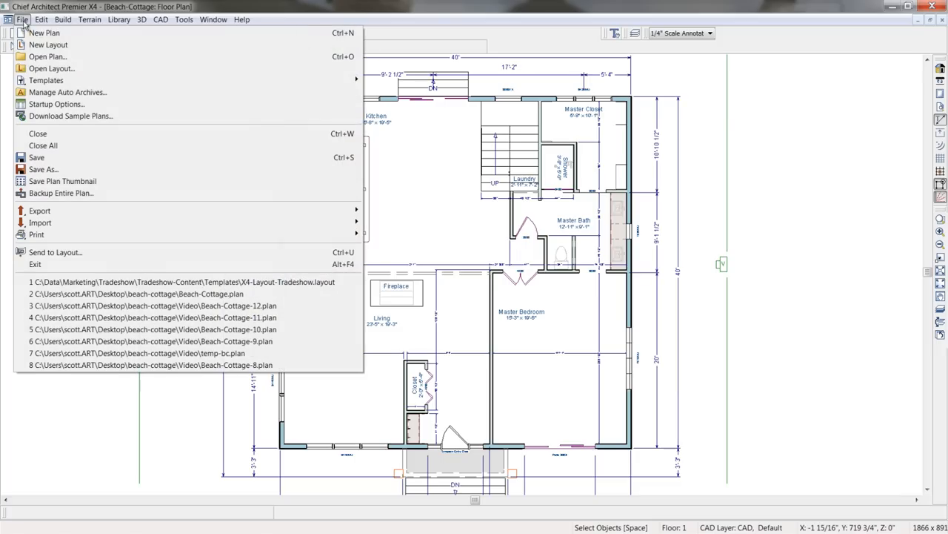
left_click(77, 252)
left_click(69, 113)
key("BackSpace")
type("2")
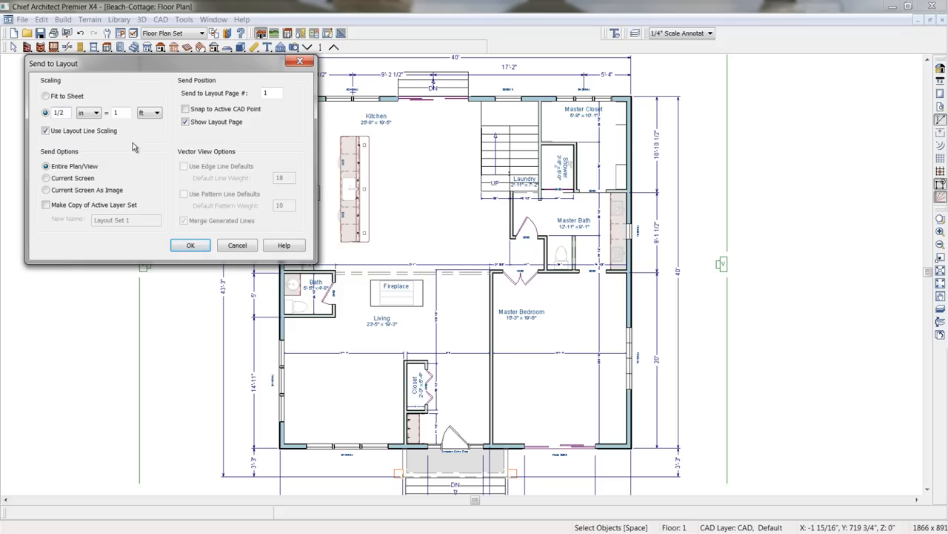
double_click(271, 93)
type("2")
left_click(191, 245)
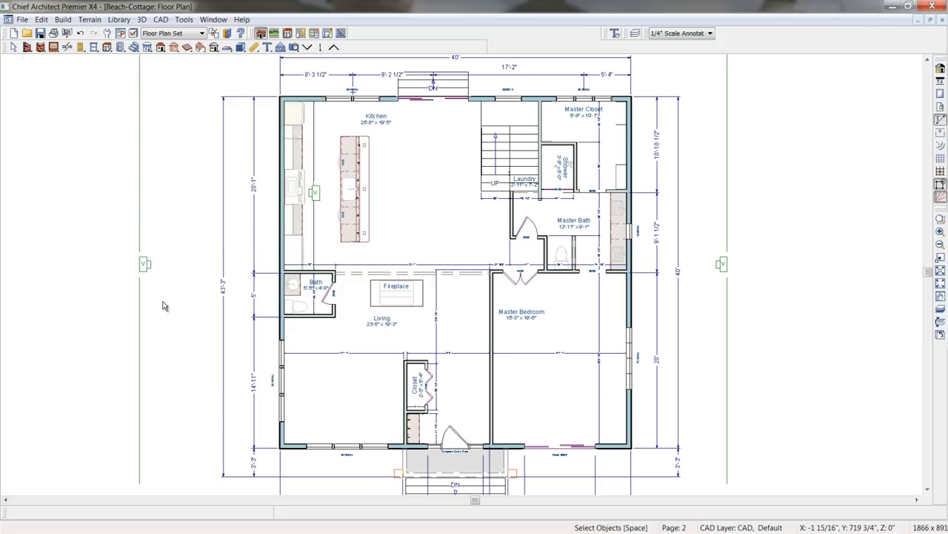
key("Return")
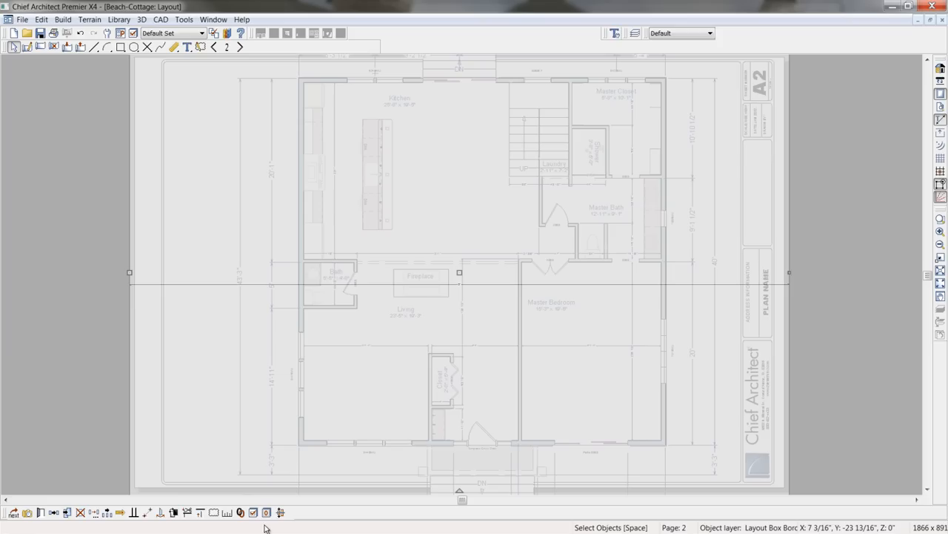
Reduce the floor plan's scale by half on layout page 2 and move it into the sheet's upper-left area
left_click(227, 515)
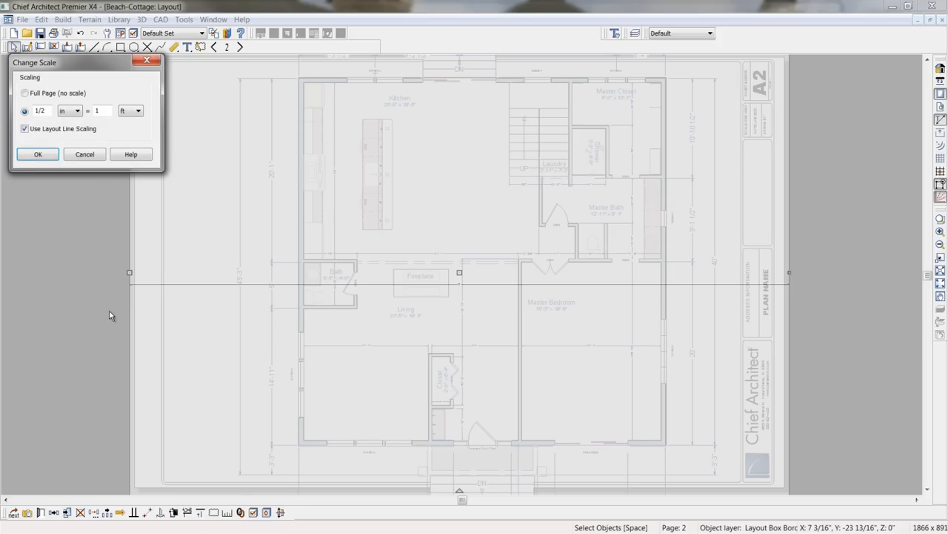
left_click(49, 111)
left_click(37, 154)
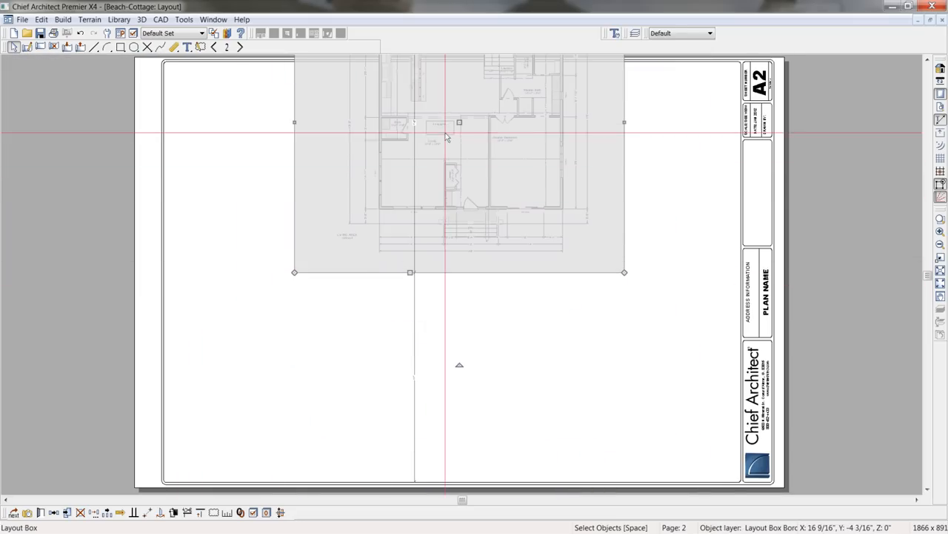
left_click_drag(460, 122, 367, 222)
left_click(592, 318)
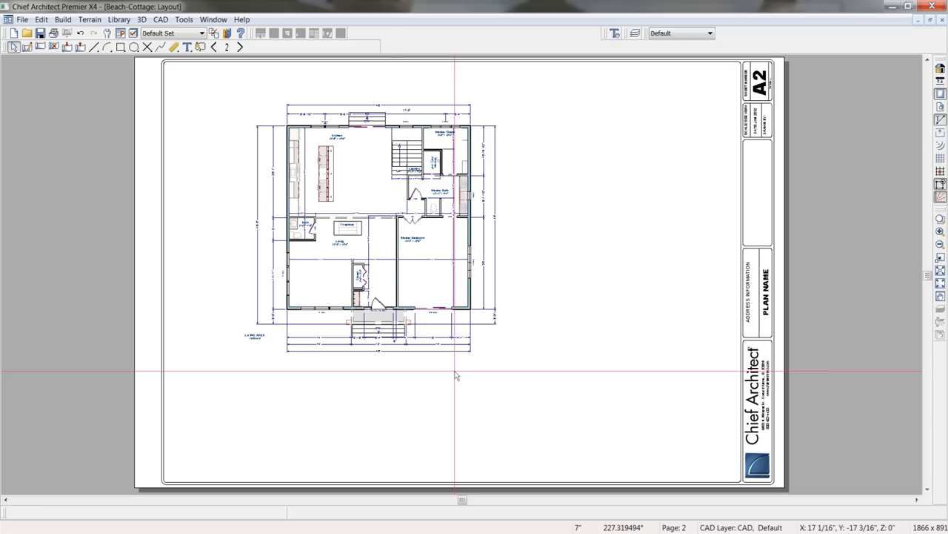
Return to the cottage floor plan and switch its active layer set to Landscaping, bringing the whole lot into view
key("alt+w")
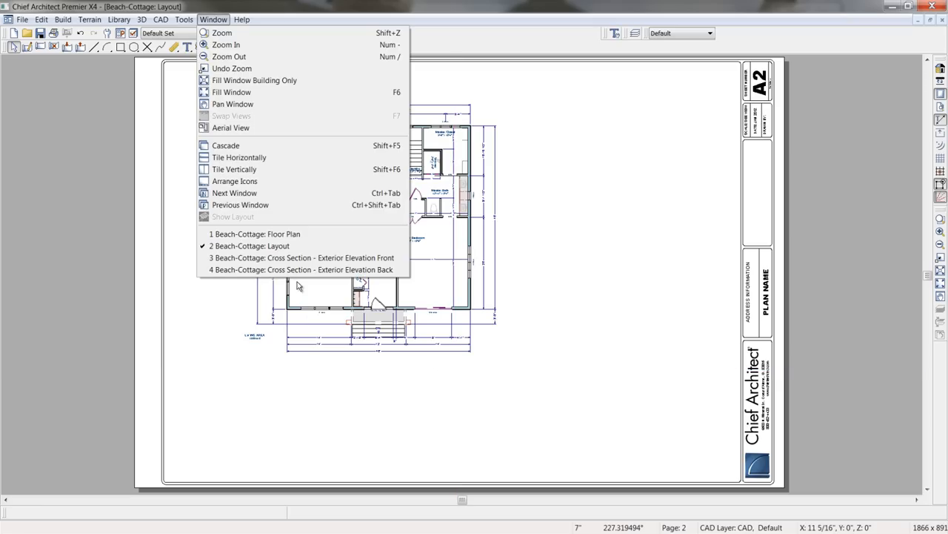
left_click(284, 236)
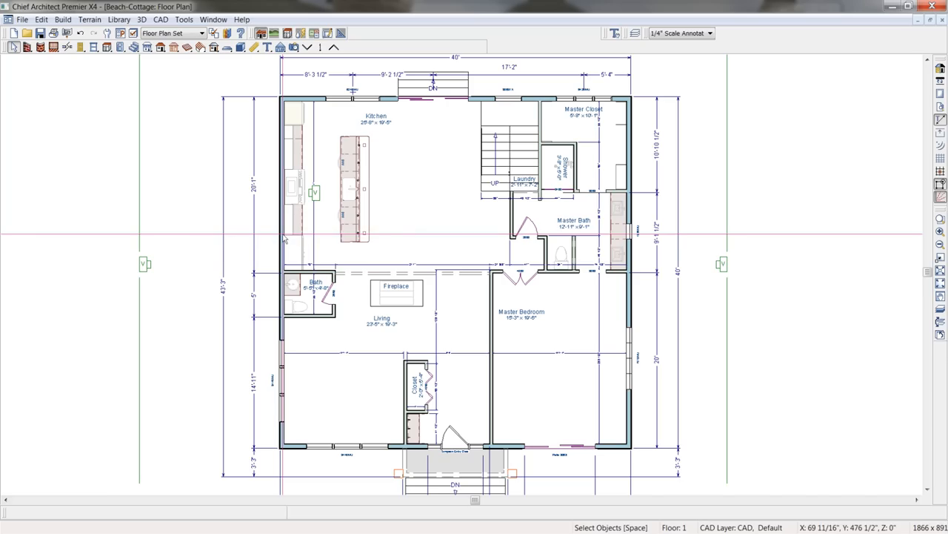
left_click(201, 33)
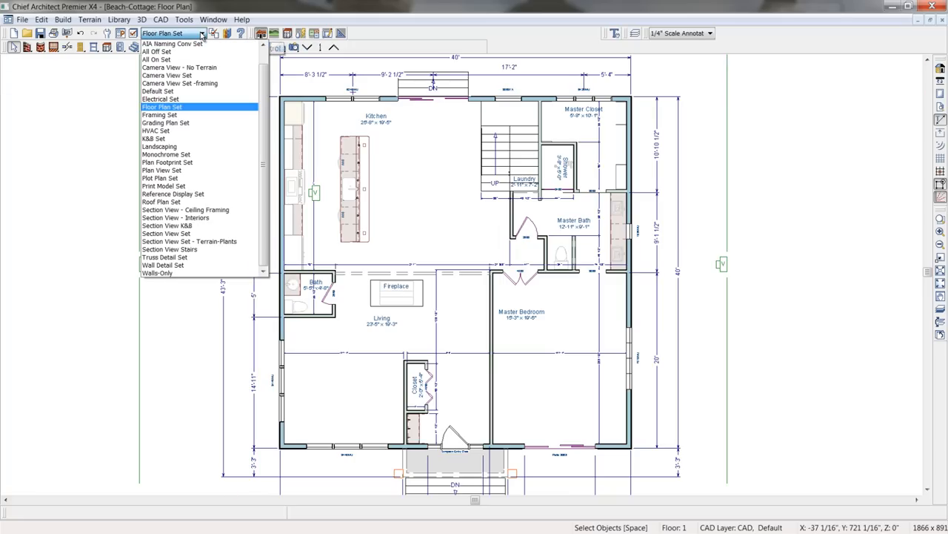
left_click(178, 146)
scroll(220, 200, "down", 3)
middle_click_drag(221, 196, 298, 189)
scroll(297, 189, "down", 1)
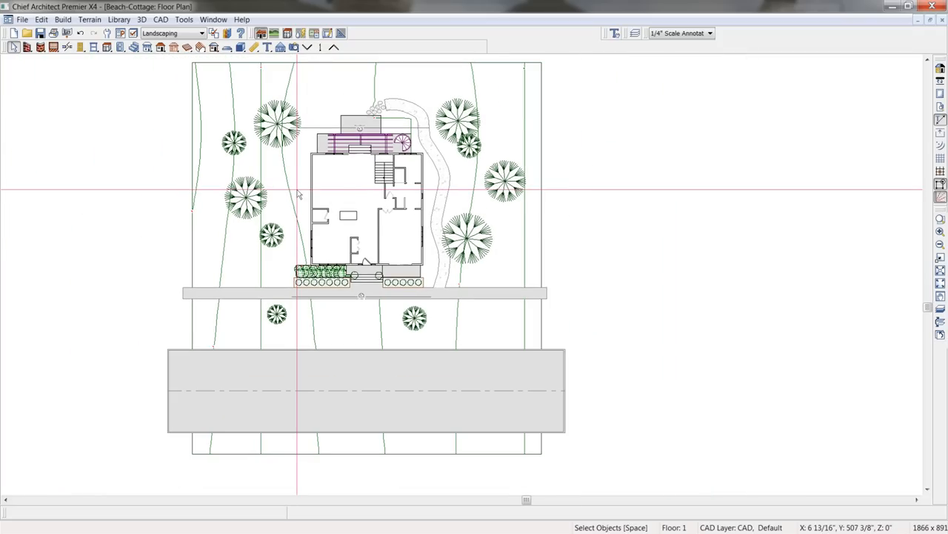
Send the entire landscaping plan to layout page 3 at 1/4 in = 1 ft
left_click(23, 20)
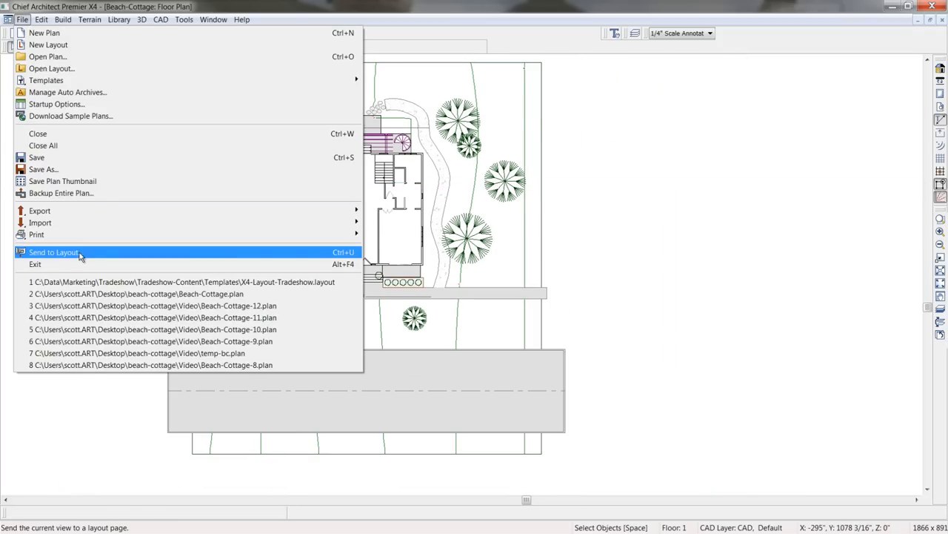
left_click(54, 252)
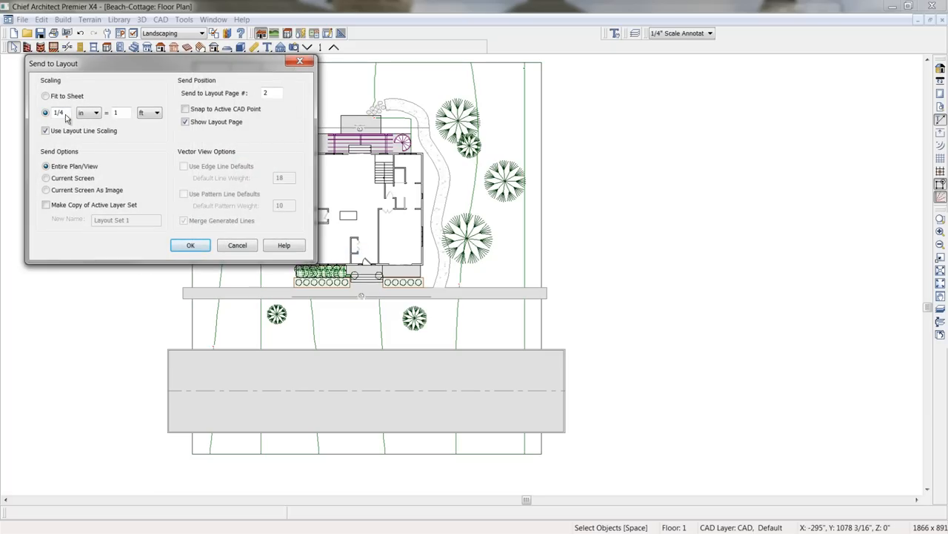
double_click(280, 93)
type("3")
left_click(190, 246)
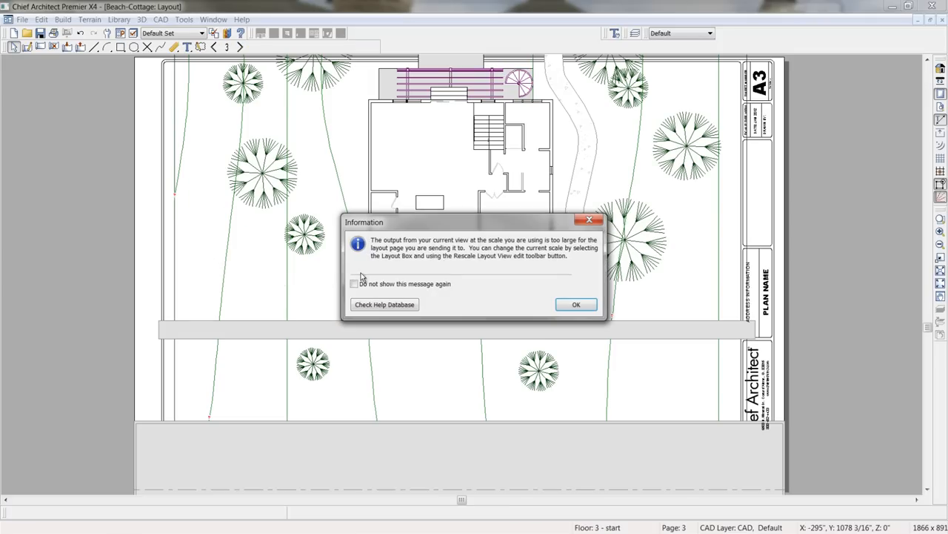
left_click(576, 305)
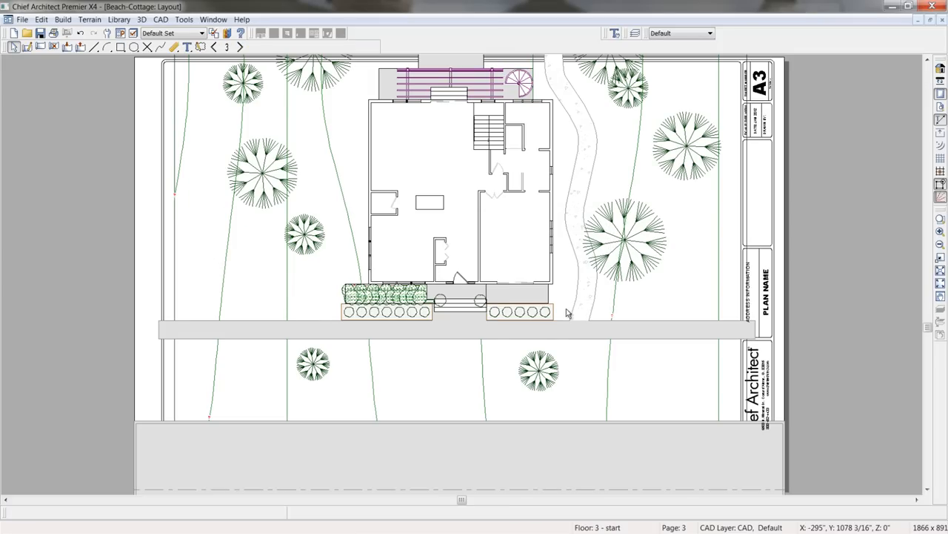
Rescale the landscaping plan's layout box to 1/8 in = 1 ft and move it down to the middle of the page 3 sheet
left_click(397, 382)
left_click(226, 512)
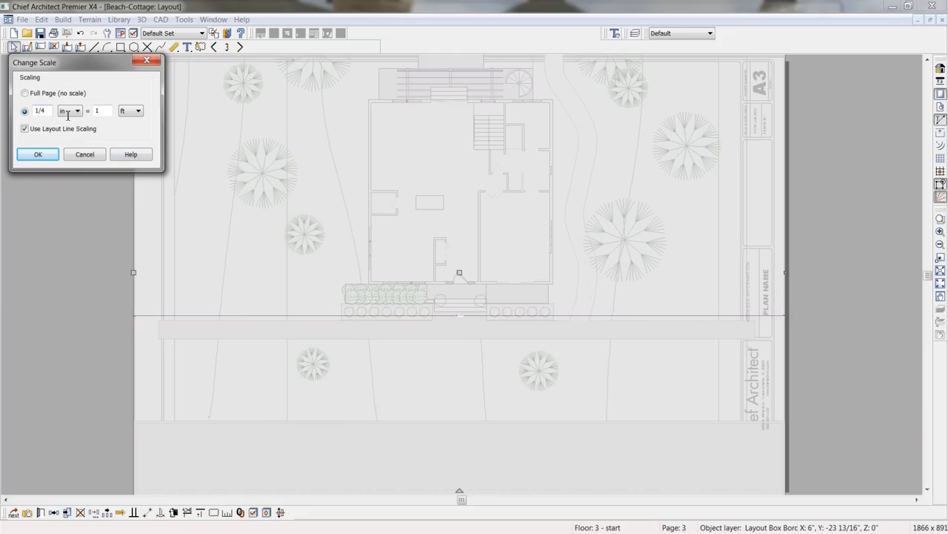
key("BackSpace")
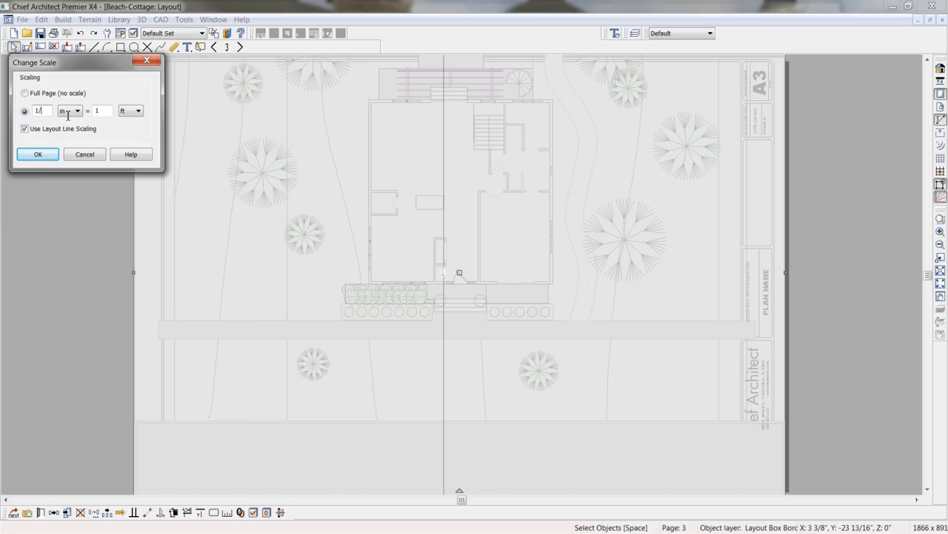
type("8")
left_click(38, 154)
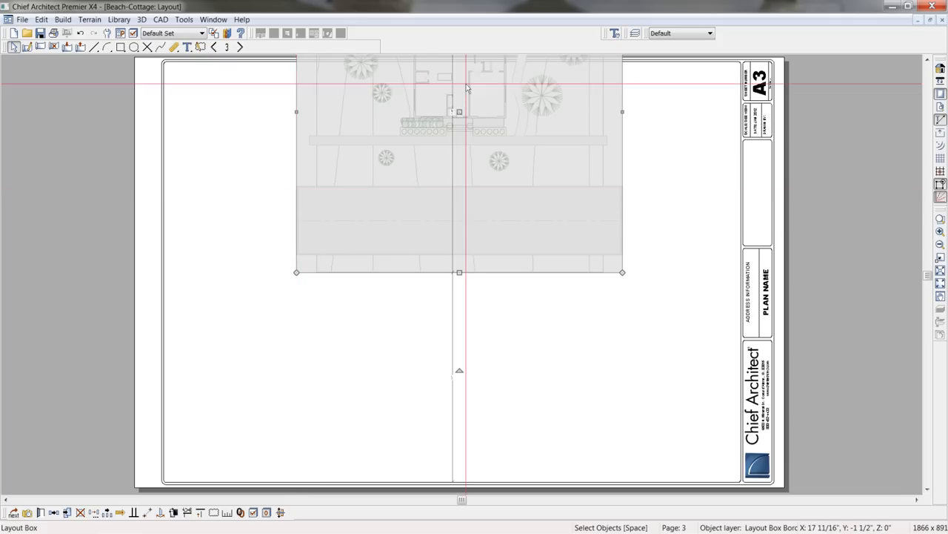
left_click_drag(459, 111, 445, 255)
left_click(650, 271)
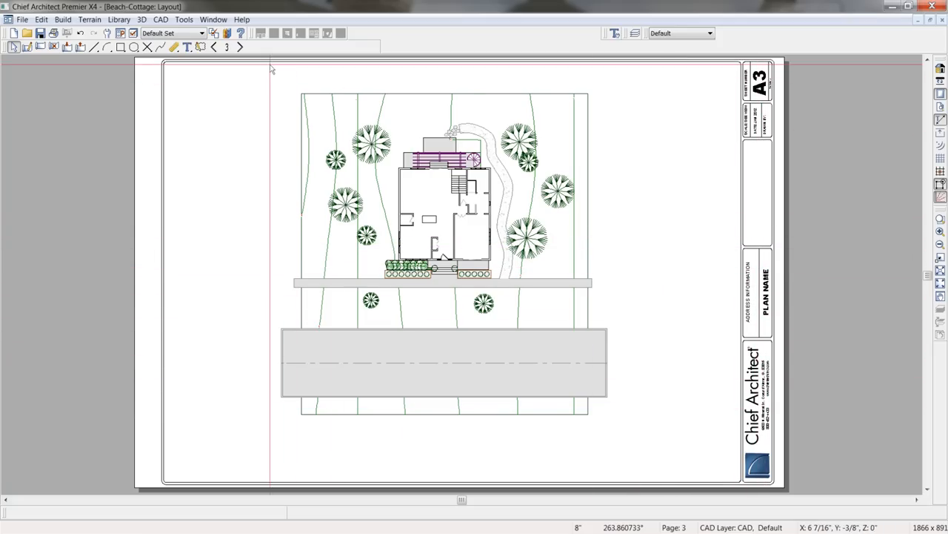
Replace the PLAN NAME title block text on layout page 0 with "Cottage Beach" and check it on page 1
left_click(215, 51)
left_click(215, 50)
left_click(215, 50)
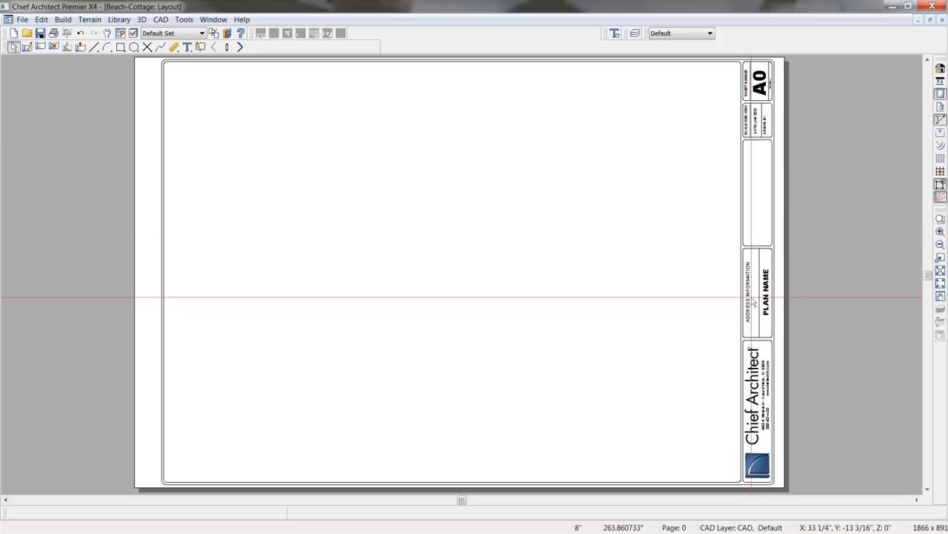
left_click(765, 297)
double_click(765, 296)
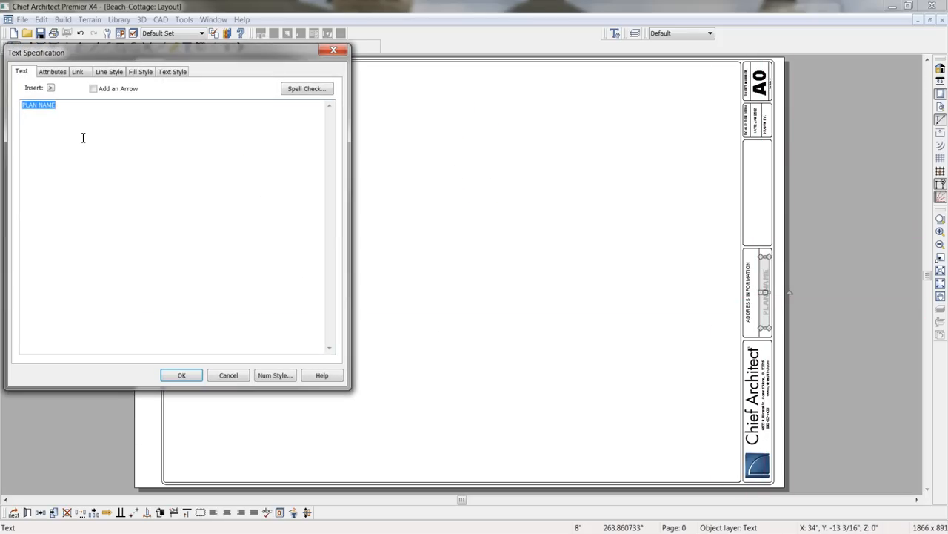
type("Cottage Beach")
left_click(178, 374)
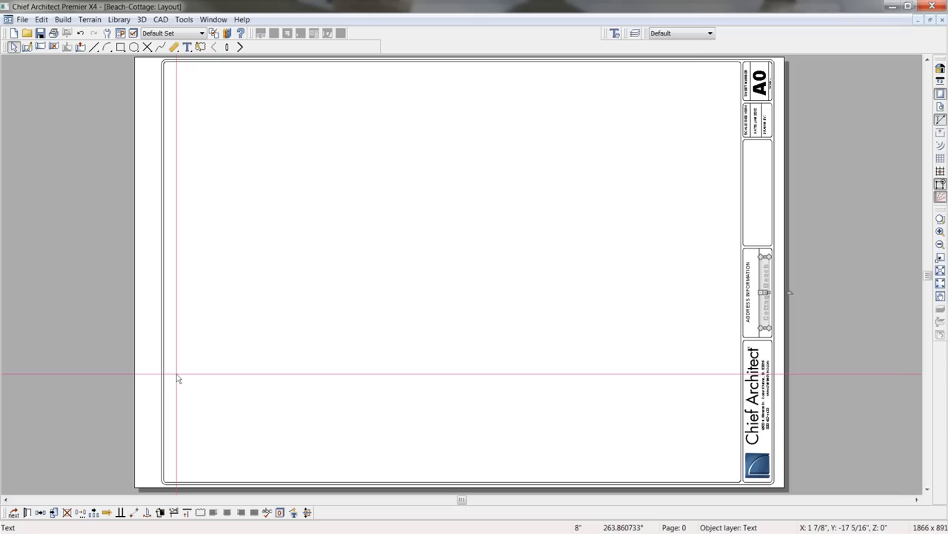
key("space")
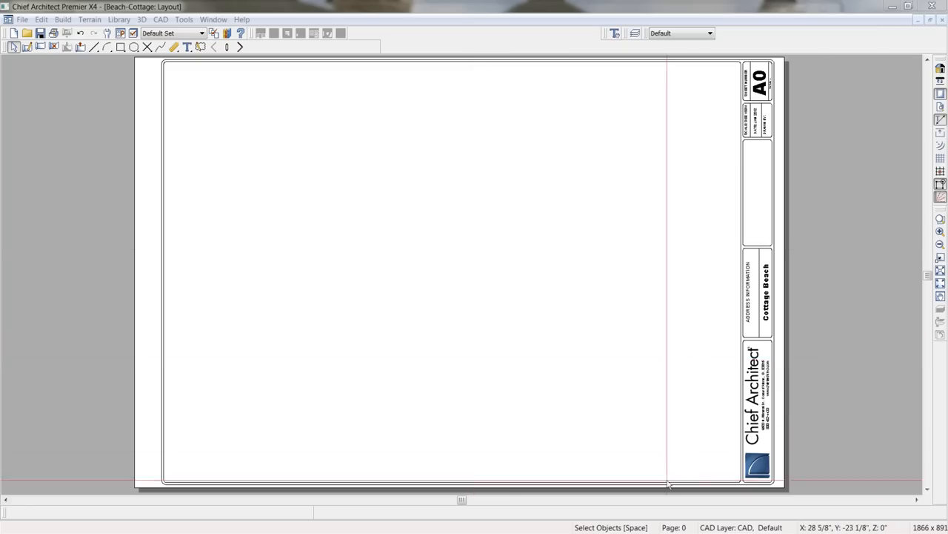
left_click(241, 46)
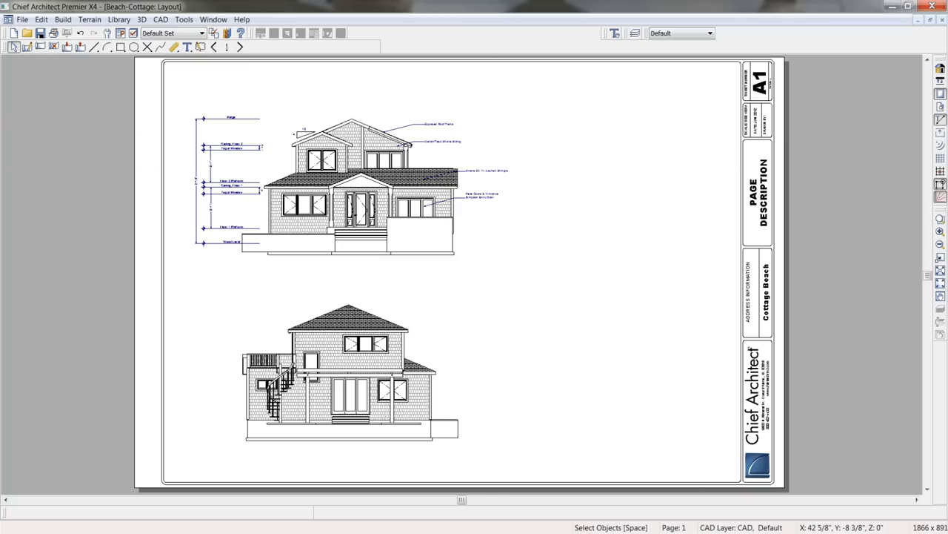
Bring up the sample layout sheets full screen in Windows Photo Viewer and examine the presentation, site plan, elevation and section pages
left_click_drag(947, 111, 652, 111)
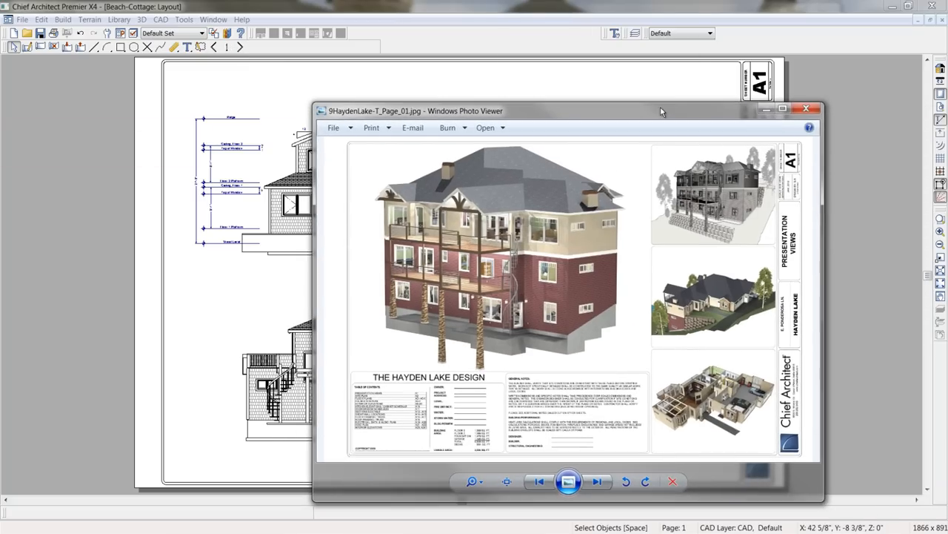
left_click(783, 109)
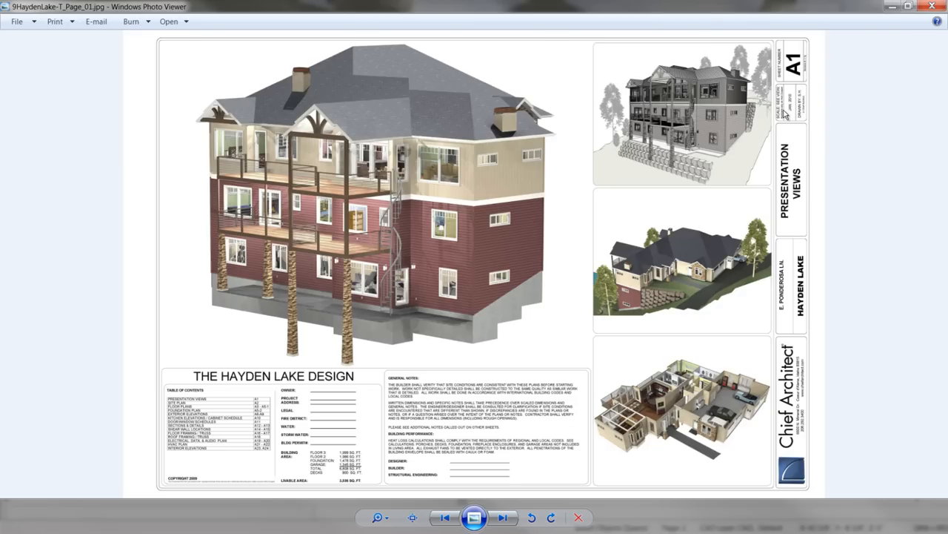
key("Right")
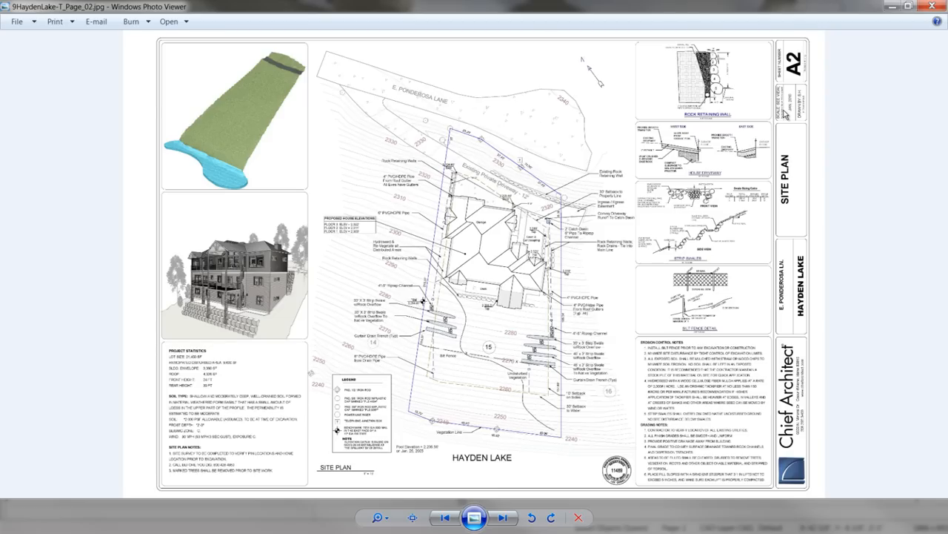
key("Right")
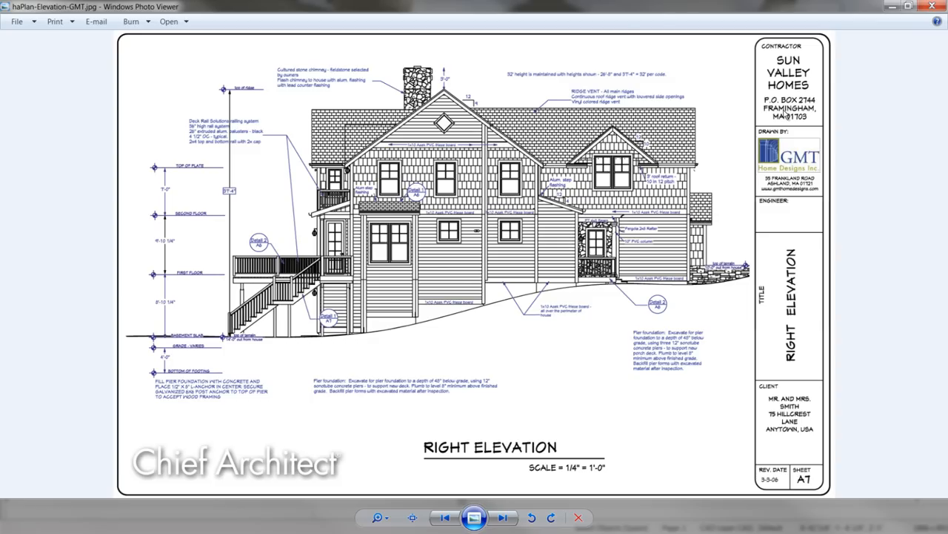
key("Right")
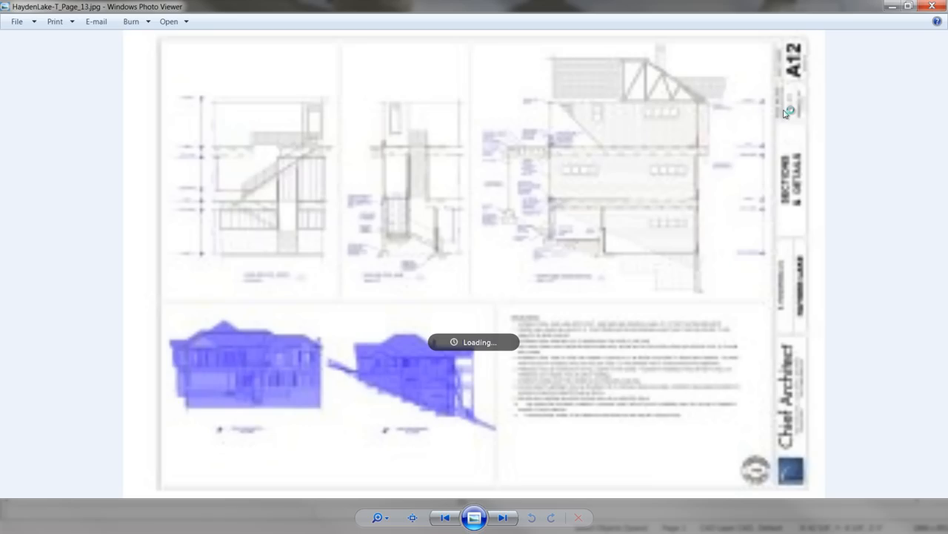